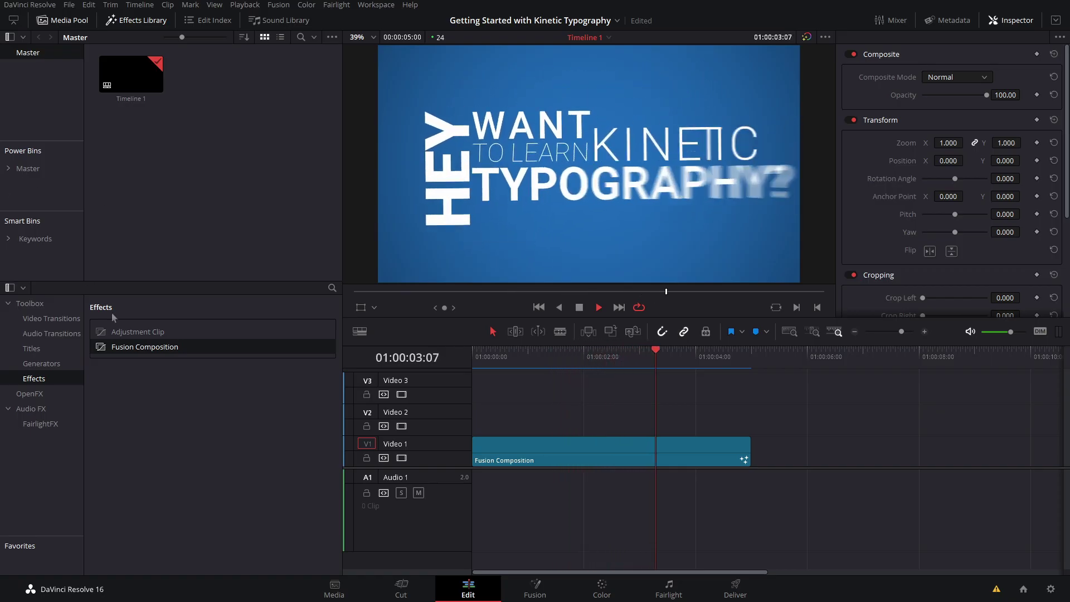
Step: Add a second Fusion Composition clip to the Video 1 track, directly after the existing one
left_click_drag(114, 347, 754, 453)
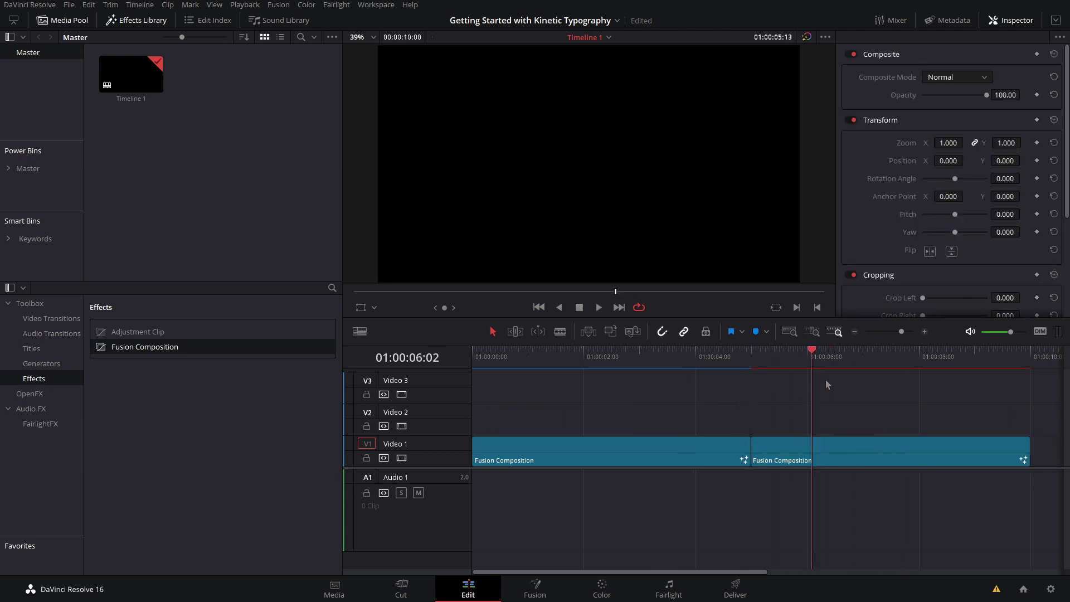
left_click_drag(1026, 444, 875, 427)
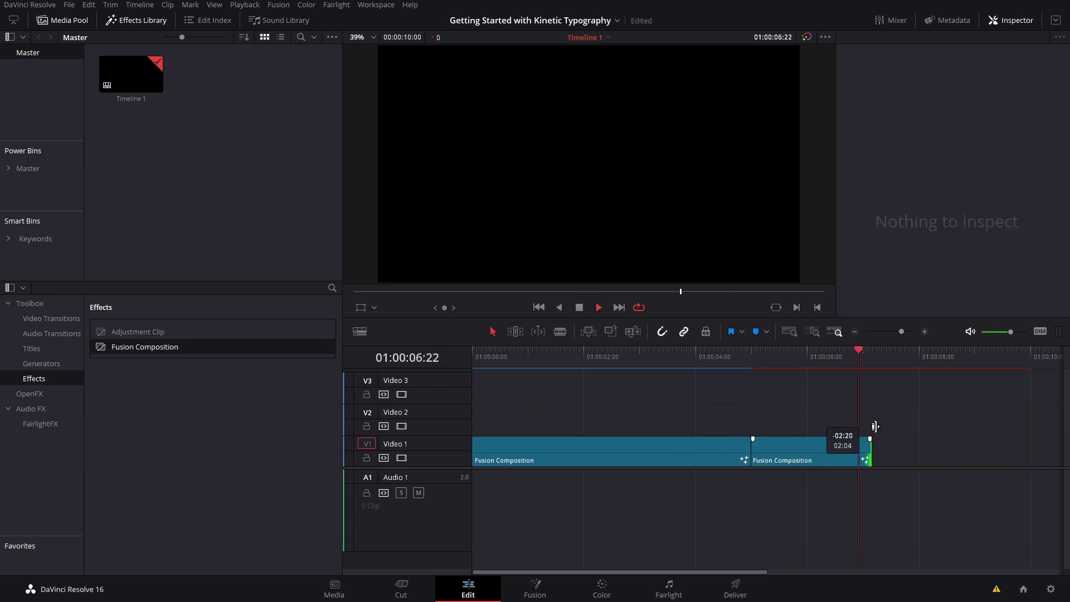
left_click_drag(1003, 433, 949, 428)
key("ctrl+z")
Step: Open the new clip in Fusion, merge an Ellipse-masked second Background over a first Background, and view the Merge1 result
left_click(535, 588)
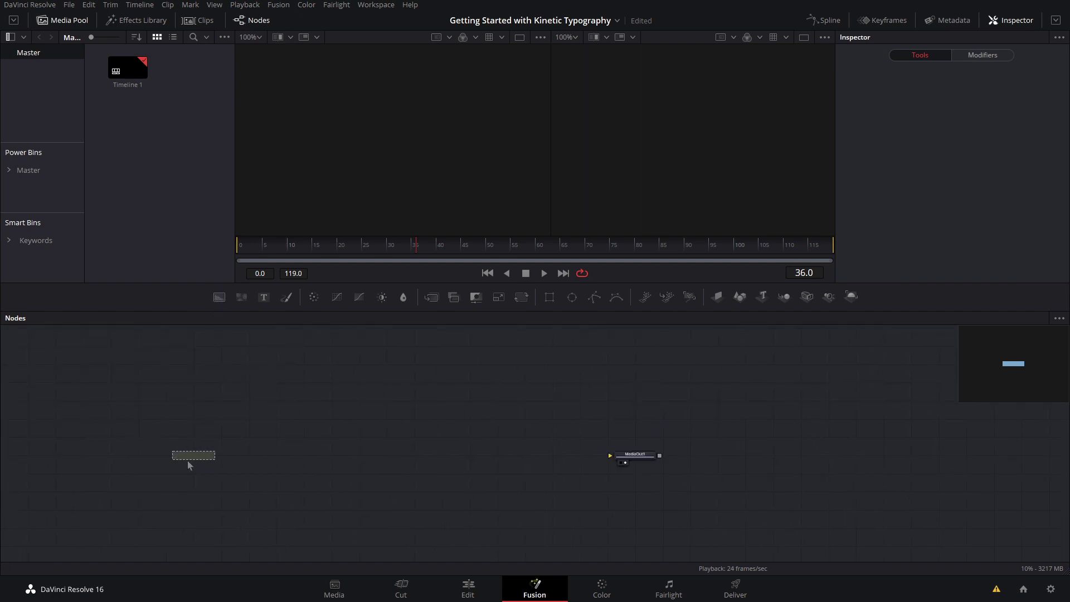
left_click_drag(187, 460, 187, 461)
left_click_drag(294, 407, 279, 426)
left_click_drag(572, 298, 219, 457)
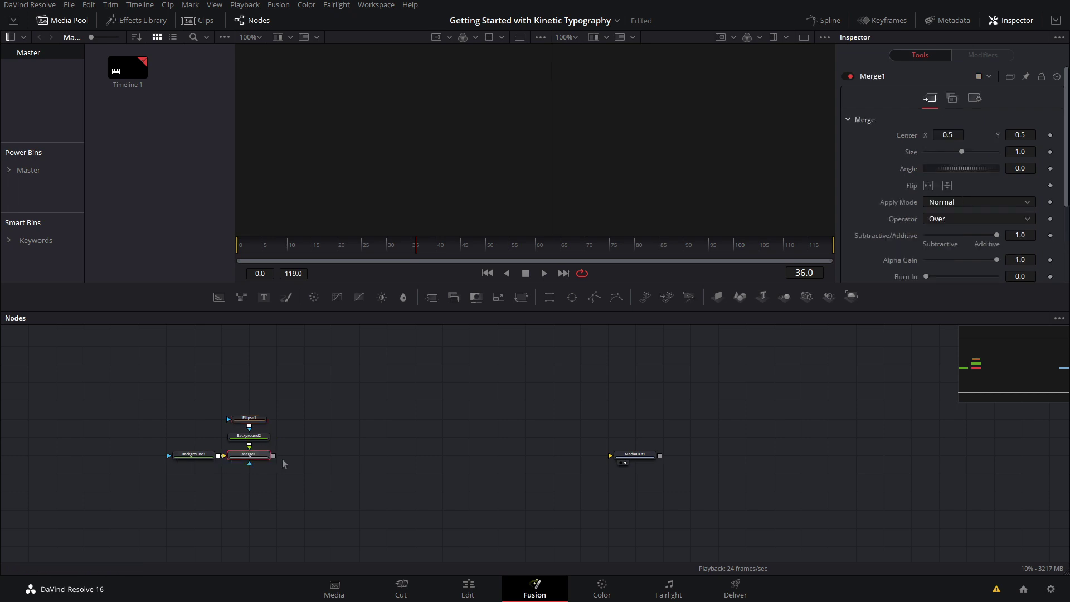
scroll(260, 457, "up", 3)
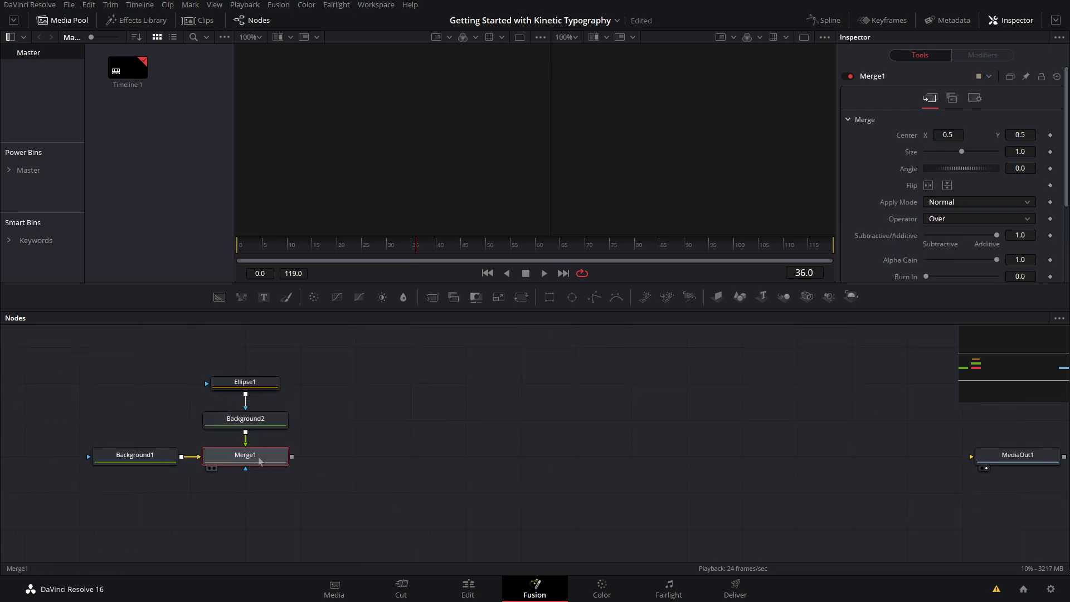
key("1")
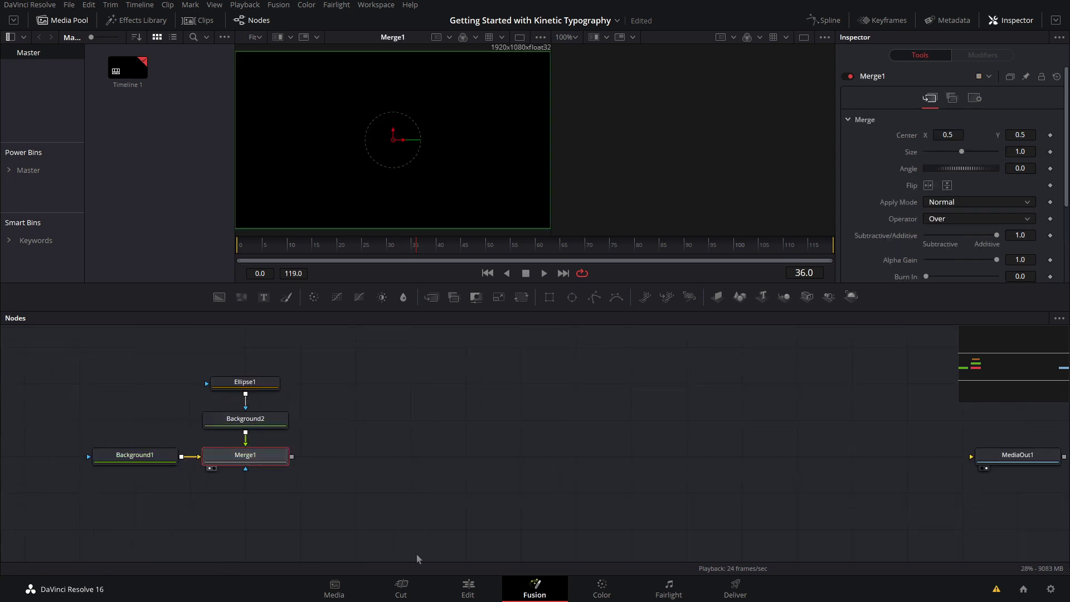
Step: Set the Background2 solid color to a bright green
left_click(245, 418)
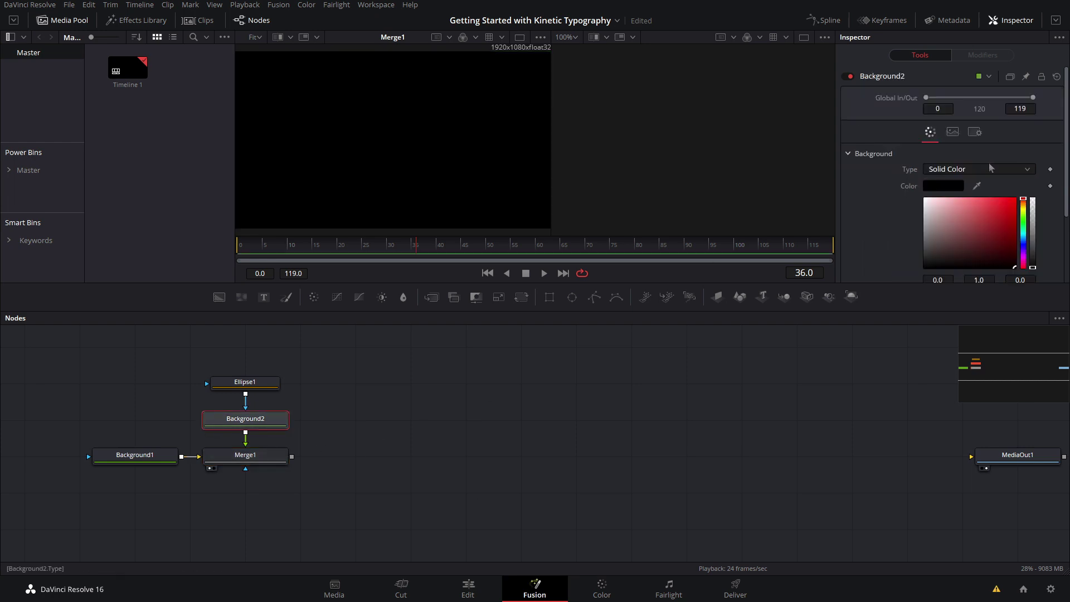
left_click(1026, 226)
mouse_move(996, 223)
left_mouse_down()
mouse_move(1026, 224)
mouse_move(1008, 207)
left_mouse_up()
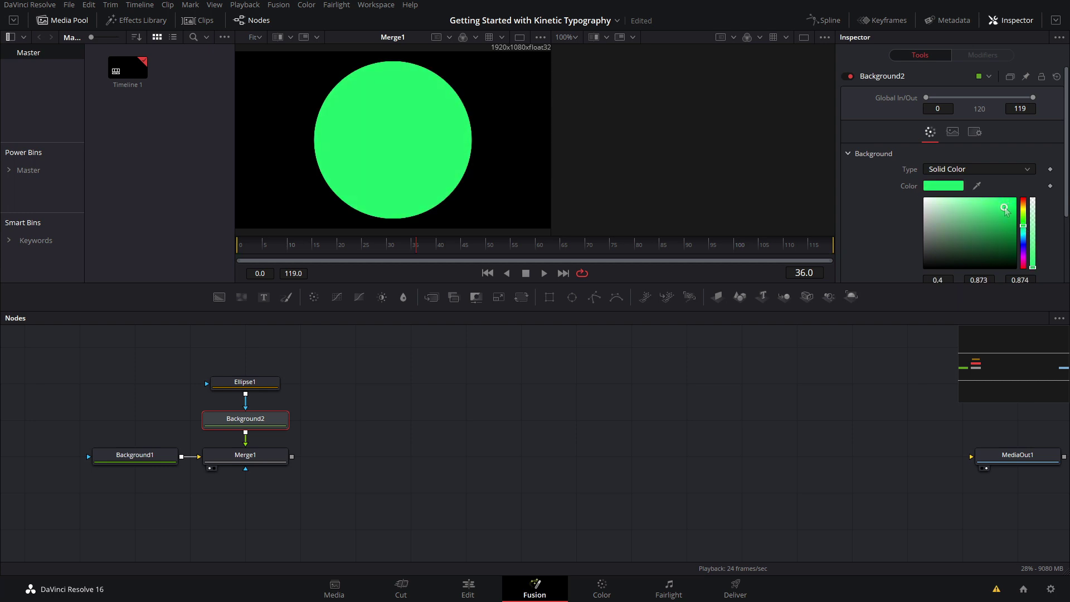
Step: Set the Ellipse1 mask's soft edge to 1.0 and enlarge it to about 1.19 in width and height
left_click(262, 383)
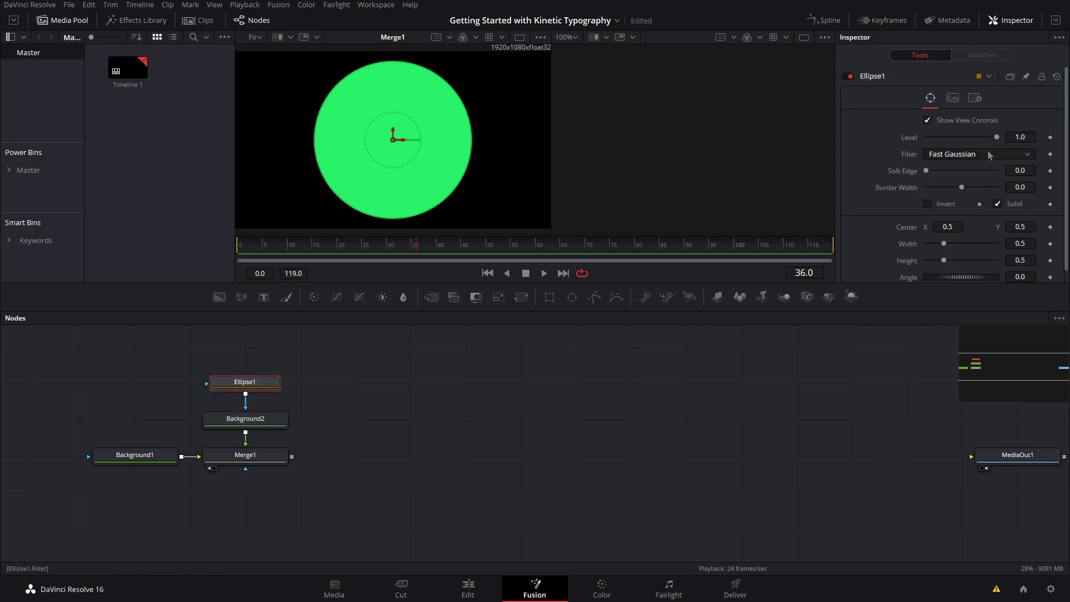
left_click_drag(926, 172, 970, 172)
left_click(1020, 171)
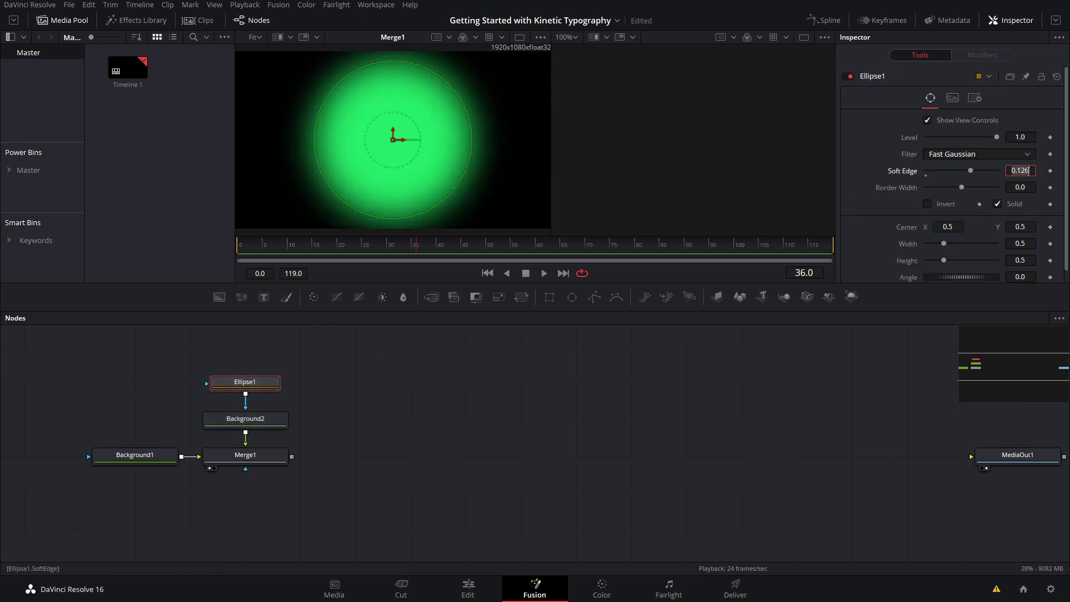
type("1")
key("Return")
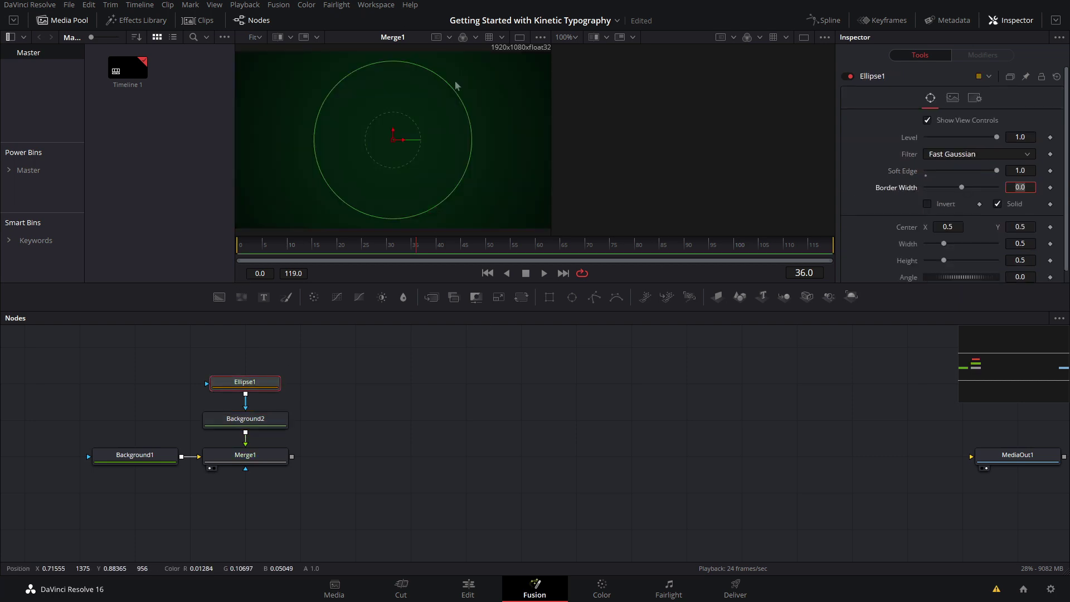
left_click_drag(453, 88, 559, 55)
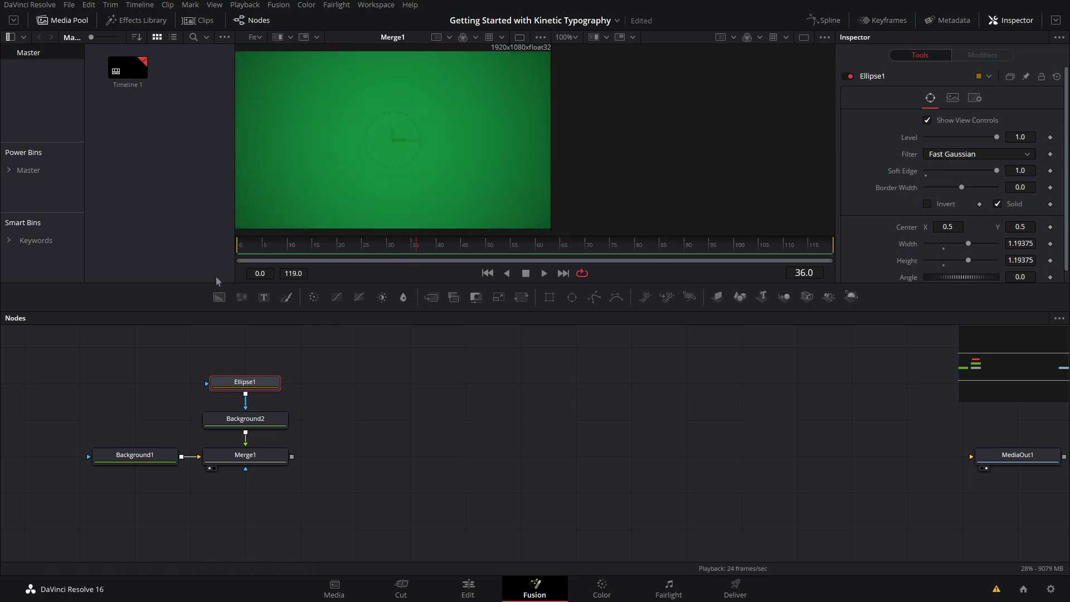
Step: Change the Background2 color to blue, with hue 0.568, saturation 0.952 and value 0.961
left_click(246, 418)
left_click(1024, 239)
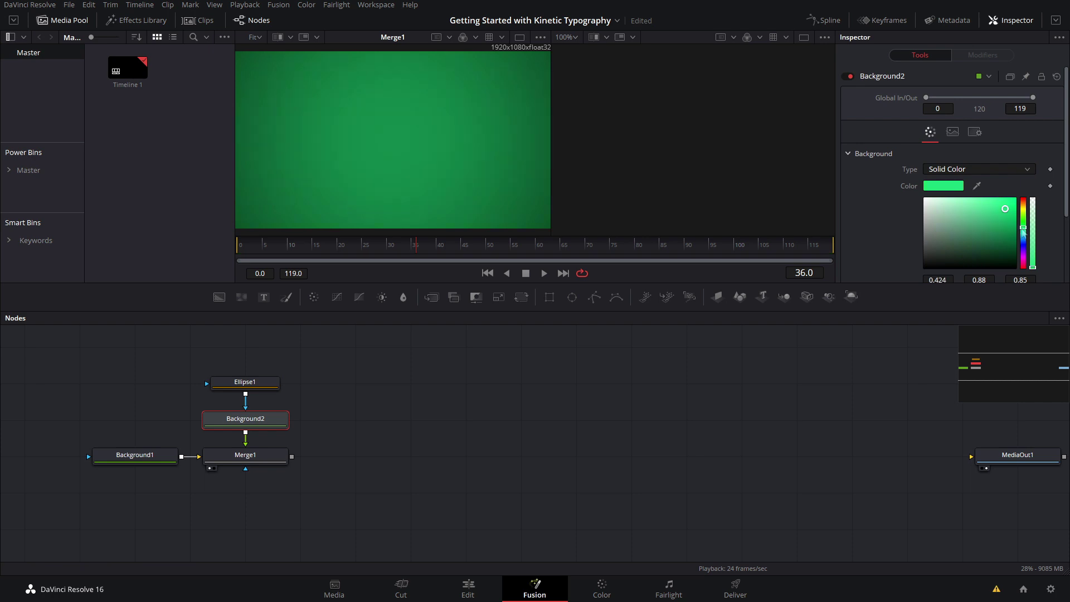
left_click_drag(1024, 243, 999, 205)
Step: Add a separate Background3 node above the existing nodes and make its color fully transparent
left_click_drag(355, 381, 255, 402)
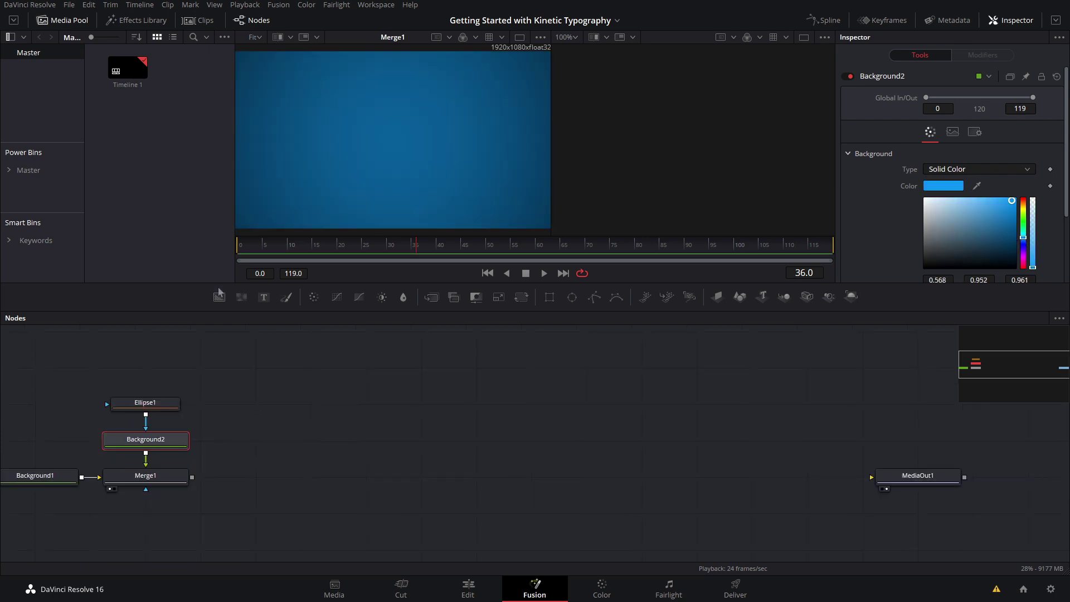
left_click_drag(219, 294, 53, 366)
left_click_drag(75, 373, 250, 416)
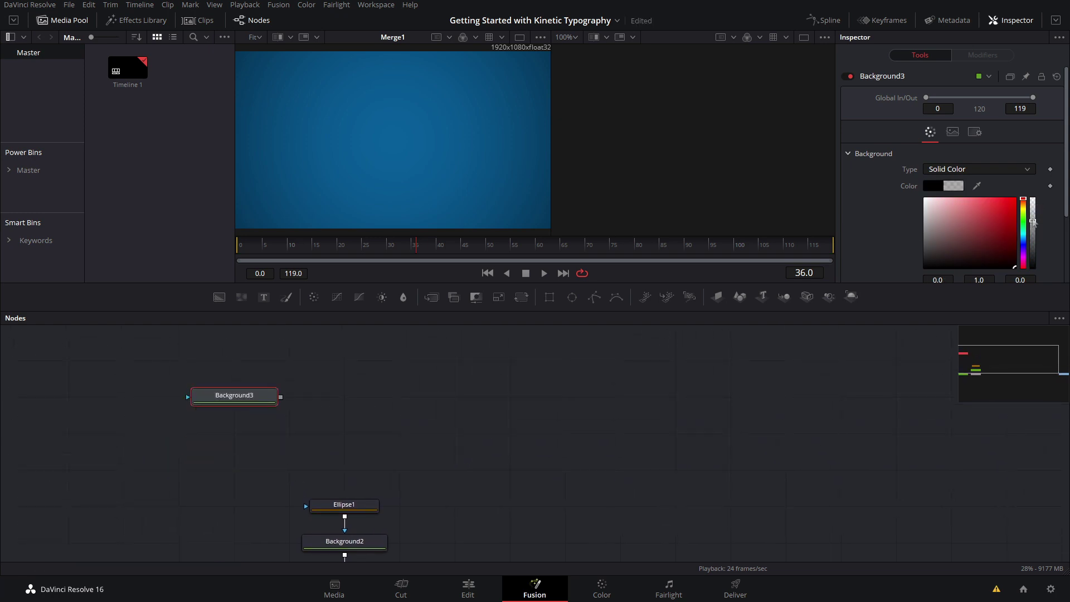
left_click_drag(526, 475, 556, 474)
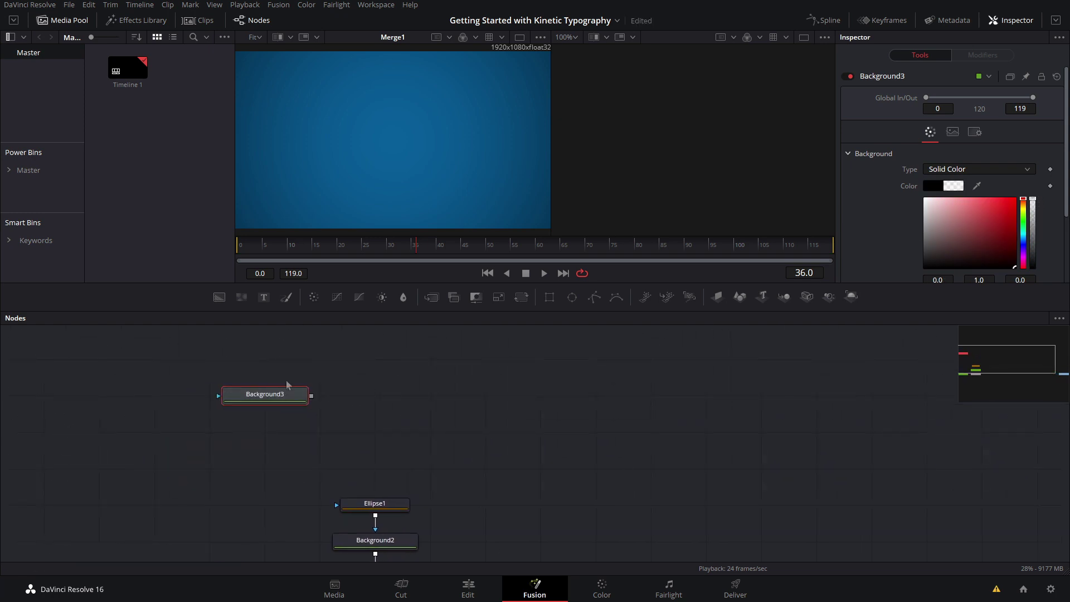
scroll(357, 357, "up", 1)
left_click(357, 357)
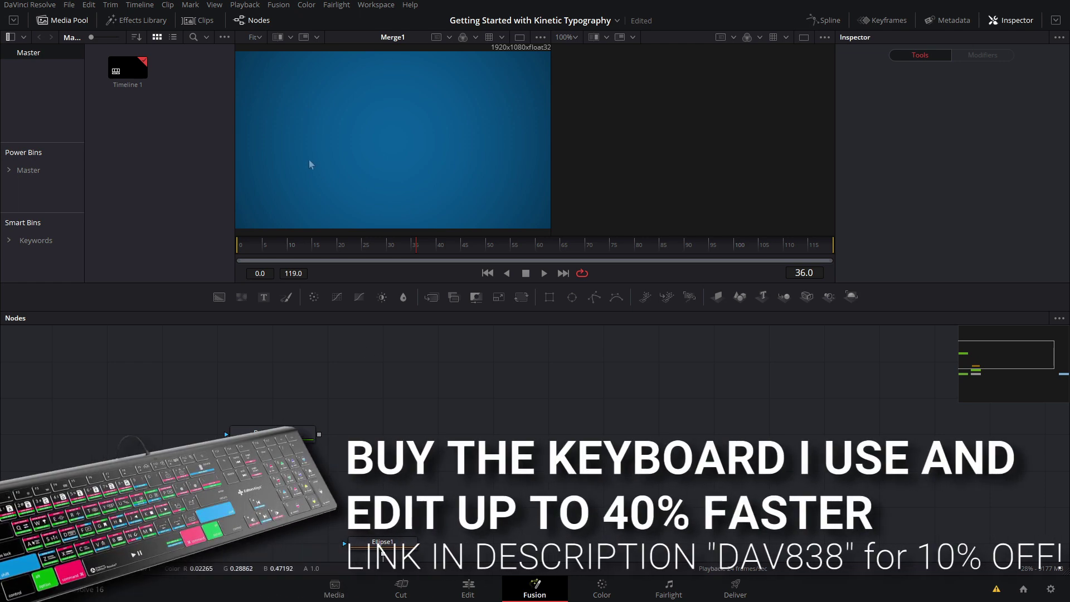
Step: Merge a new Text node reading "CREATE" over Background3 and view the Merge2 result
left_click_drag(264, 297, 365, 376)
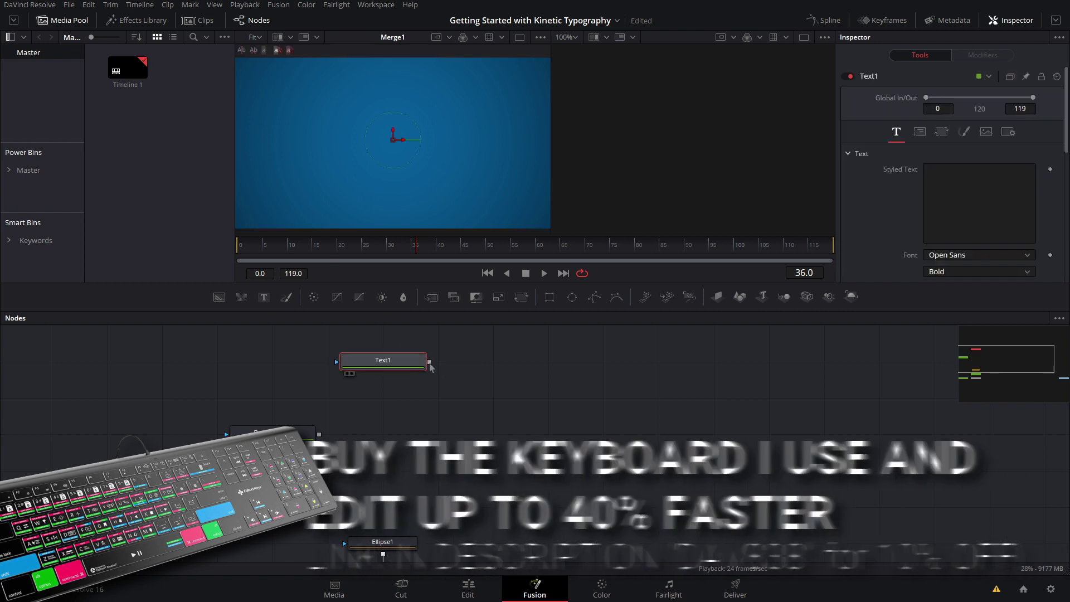
left_click_drag(430, 363, 320, 435)
left_click(390, 363)
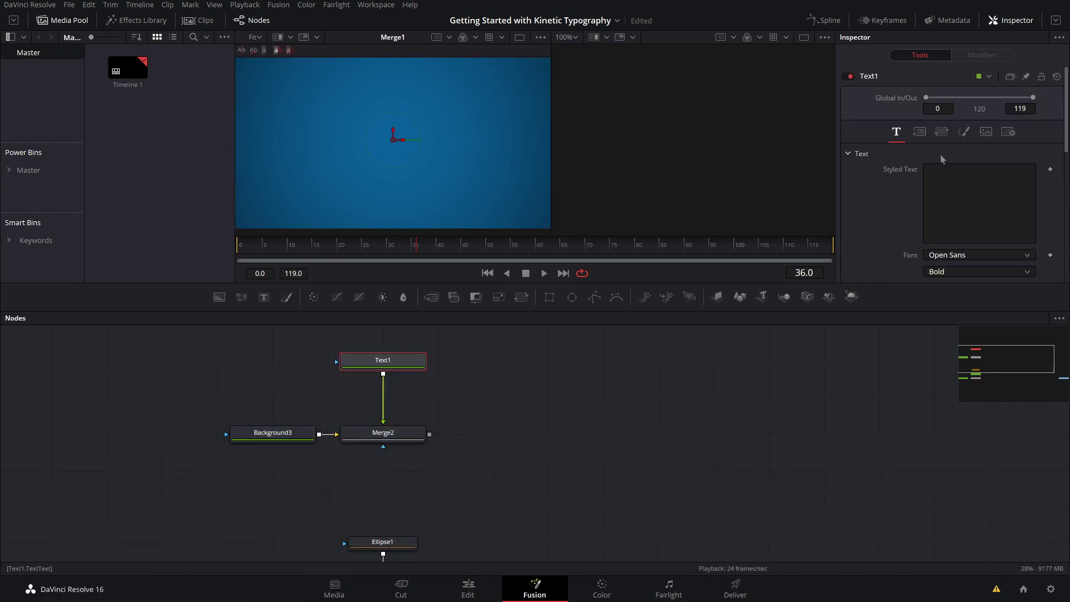
left_click(944, 172)
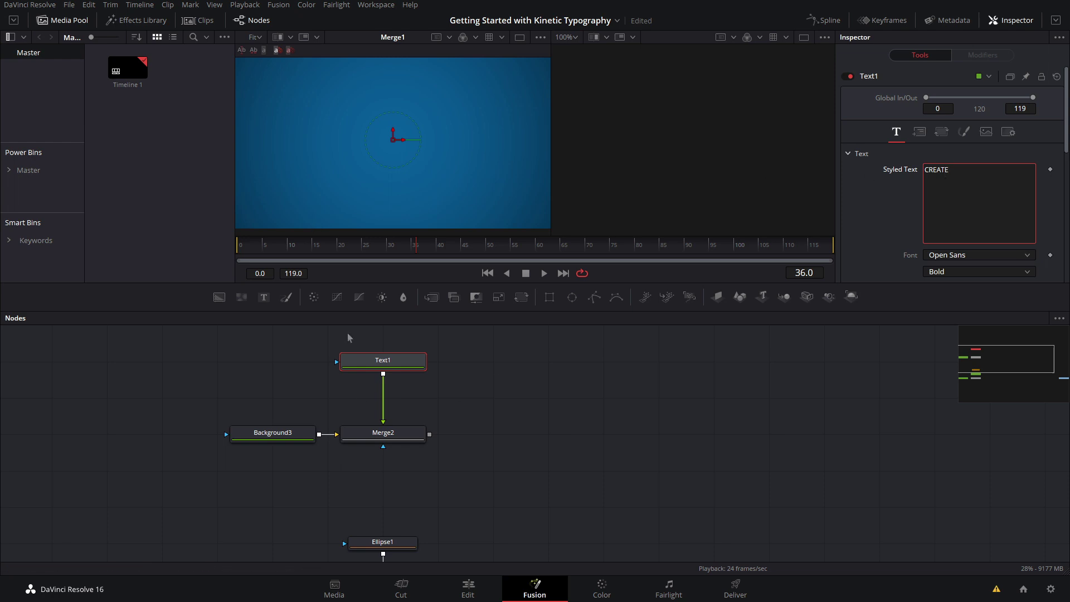
left_click(415, 439)
key("1")
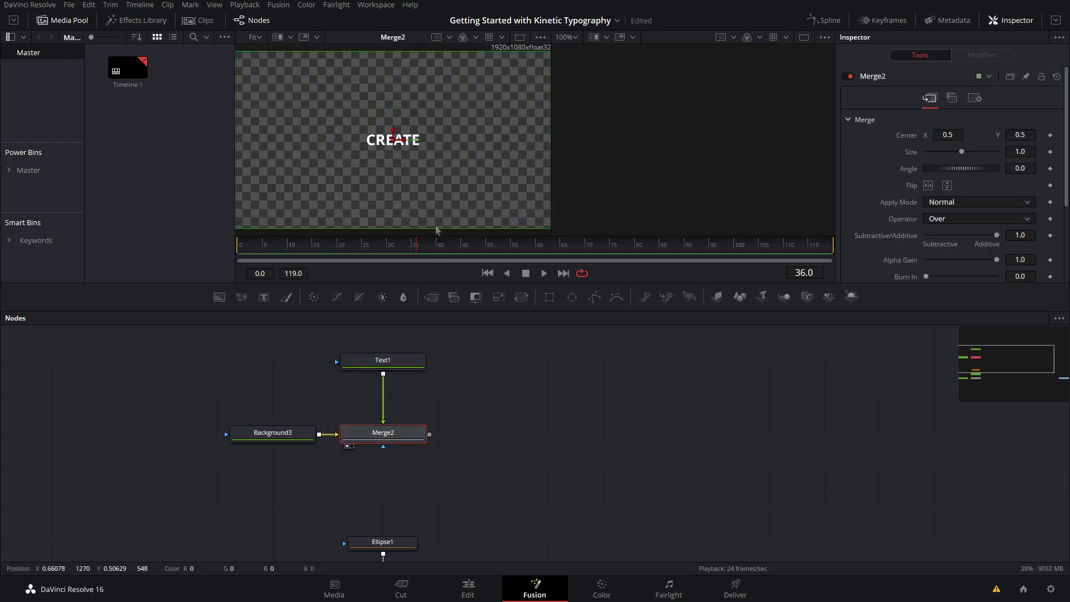
Step: Merge the Merge2 text output over the Merge1 background and connect the resulting Merge3 to MediaOut1
mouse_move(422, 157)
left_mouse_down()
mouse_move(406, 153)
mouse_move(416, 153)
left_mouse_up()
left_click_drag(578, 419, 403, 388)
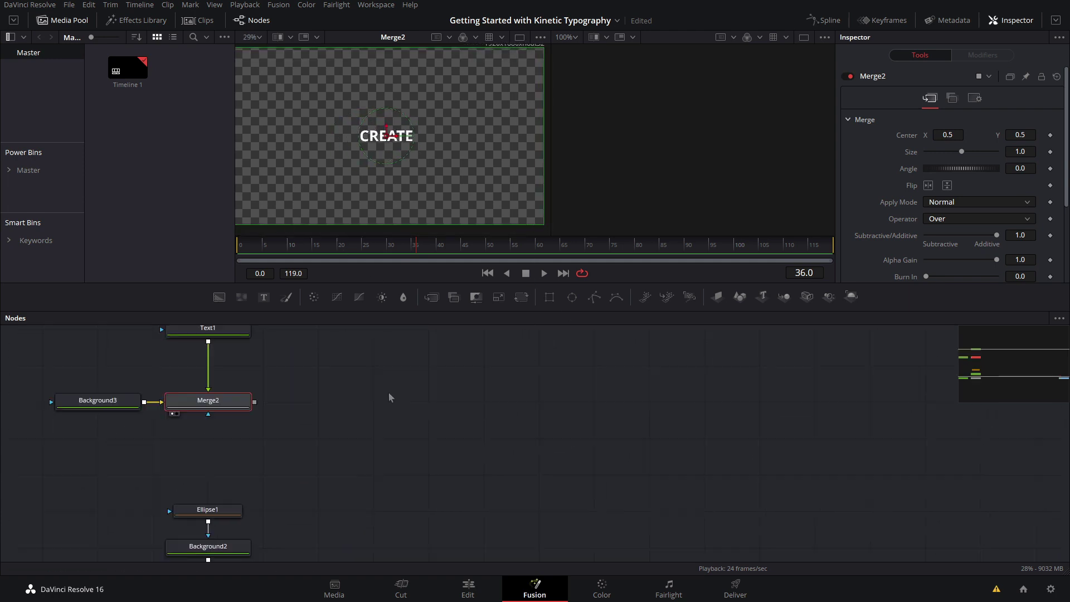
scroll(388, 393, "down", 3)
left_click_drag(294, 400, 294, 530)
left_click_drag(372, 528, 773, 530)
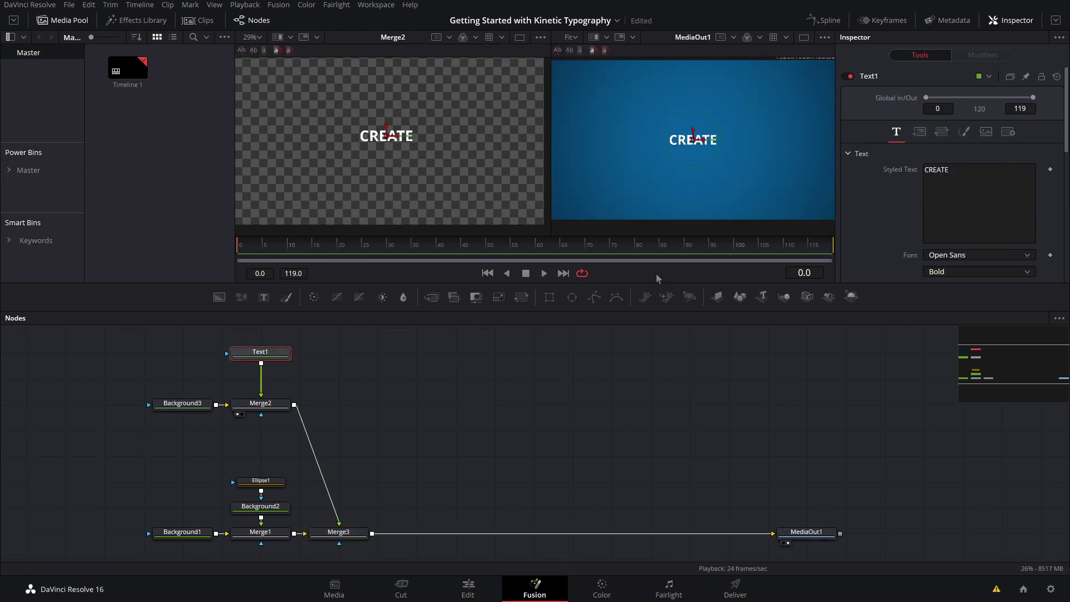
Step: Set the Text1 size to 0.2677 and its font to Roboto in the Black style
scroll(942, 240, "down", 2)
left_click_drag(942, 240, 967, 233)
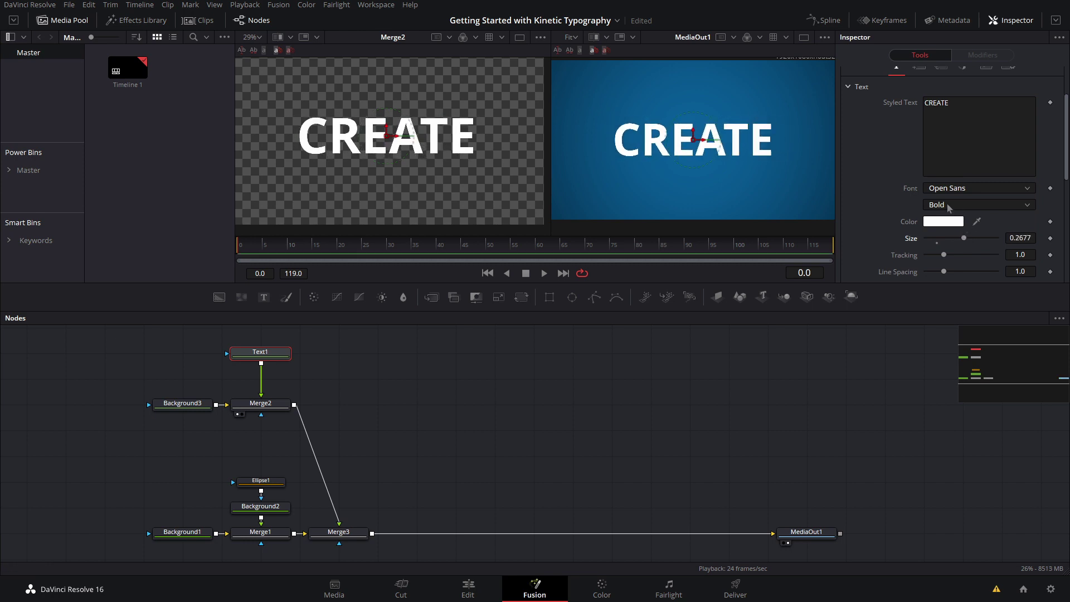
left_click(963, 190)
scroll(981, 335, "down", 5)
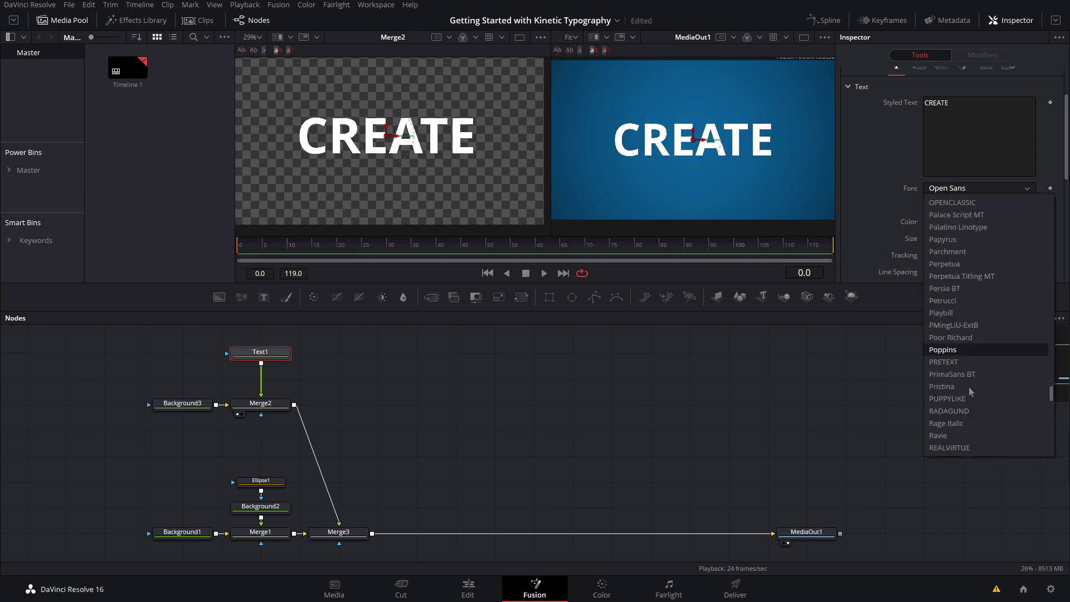
left_click(948, 423)
left_click(964, 205)
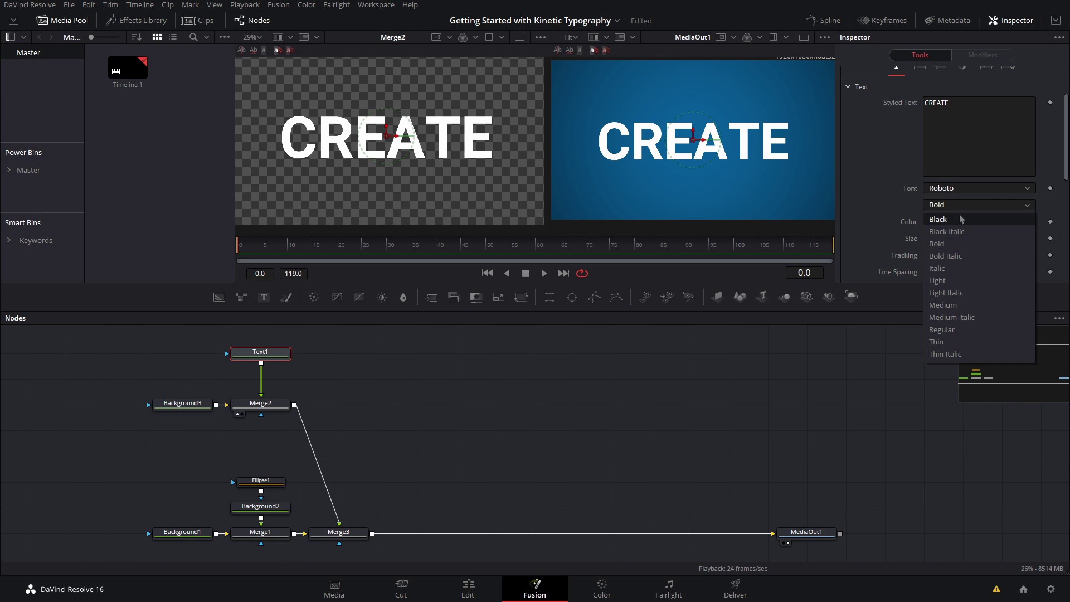
left_click(963, 219)
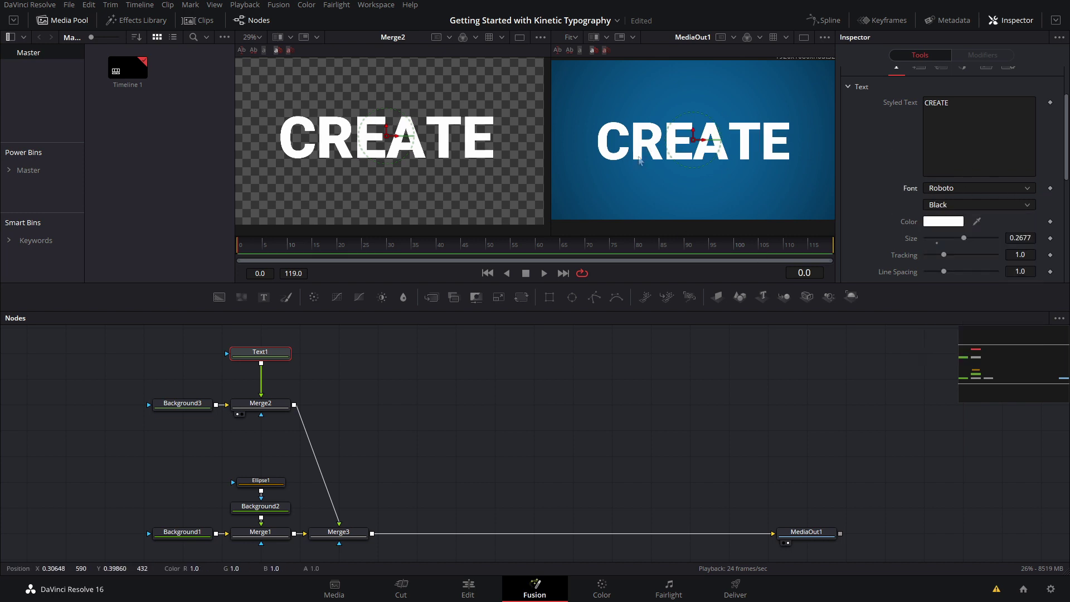
Step: Apply a Follower modifier to Text1's styled text and open the modifier's settings
left_click(937, 110)
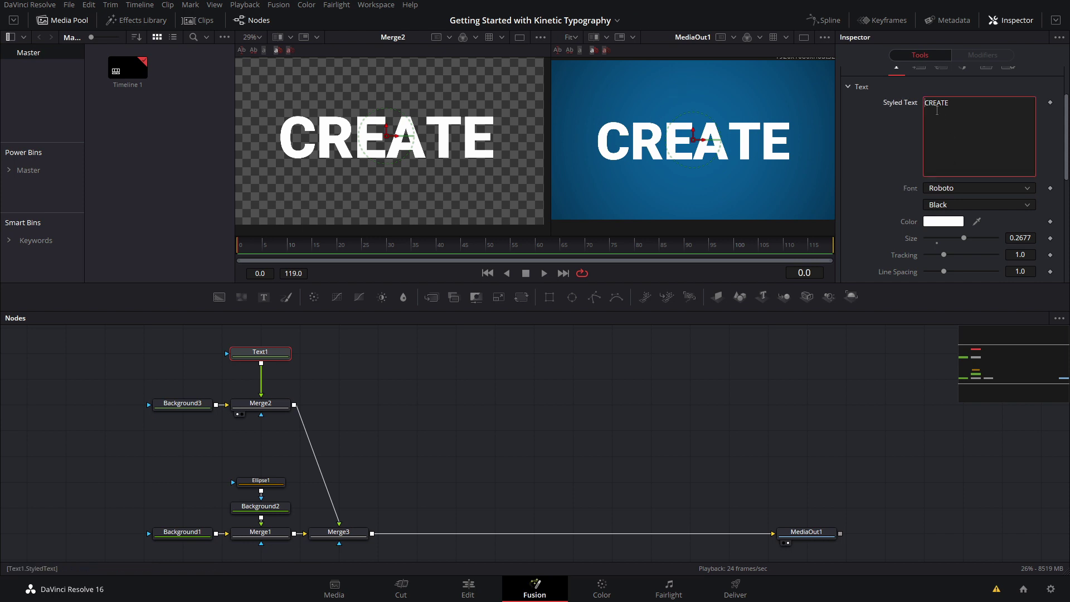
right_click(938, 110)
left_click(960, 173)
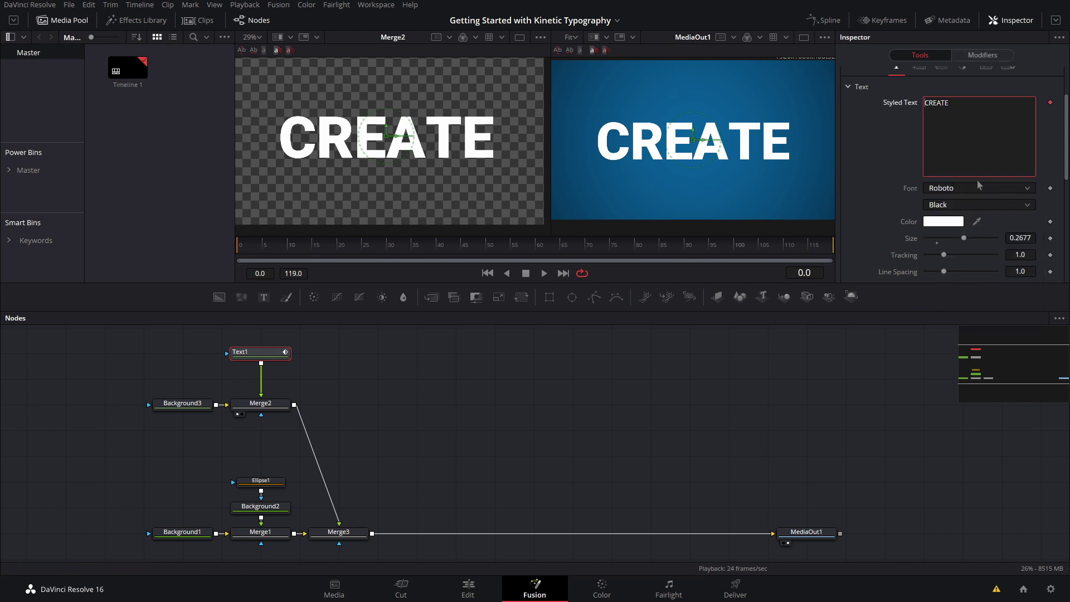
left_click(983, 56)
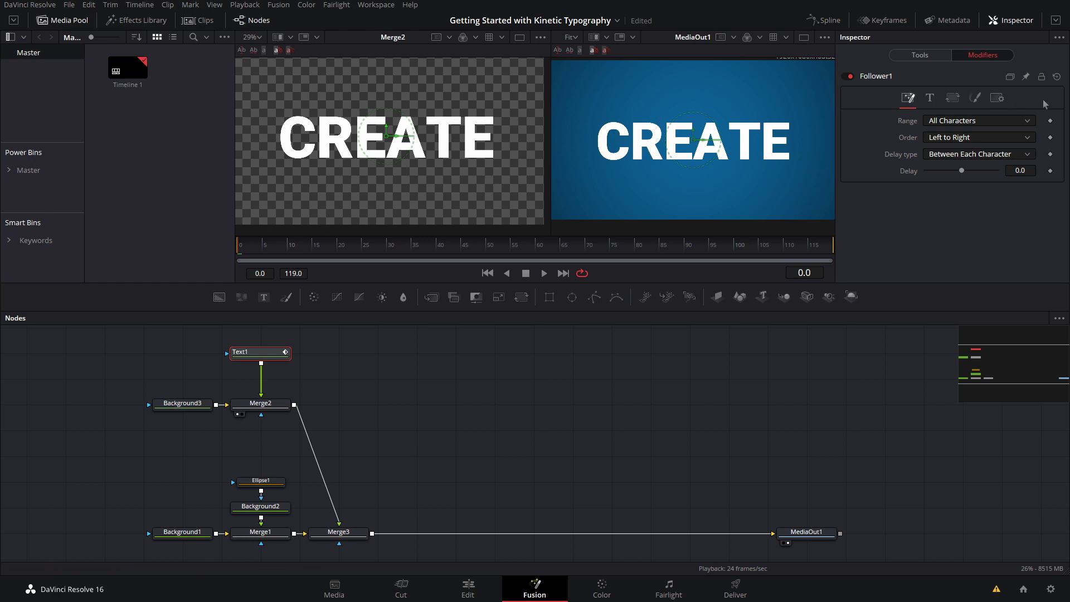
Step: Keyframe the Follower1 shading's position offset at frame 0
left_click(975, 98)
scroll(932, 176, "down", 5)
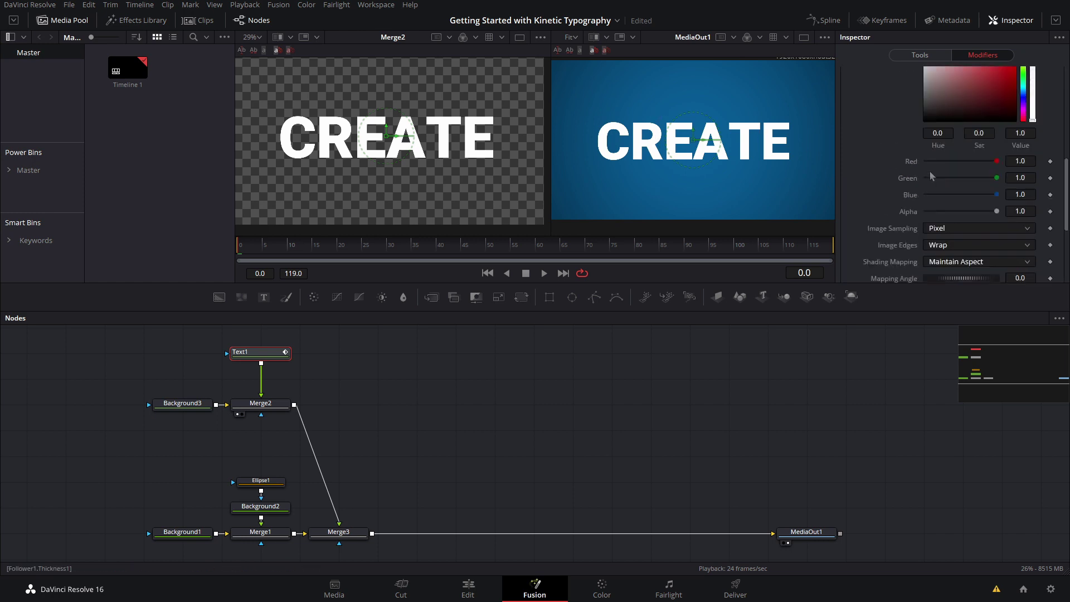
scroll(932, 176, "down", 5)
left_click(844, 204)
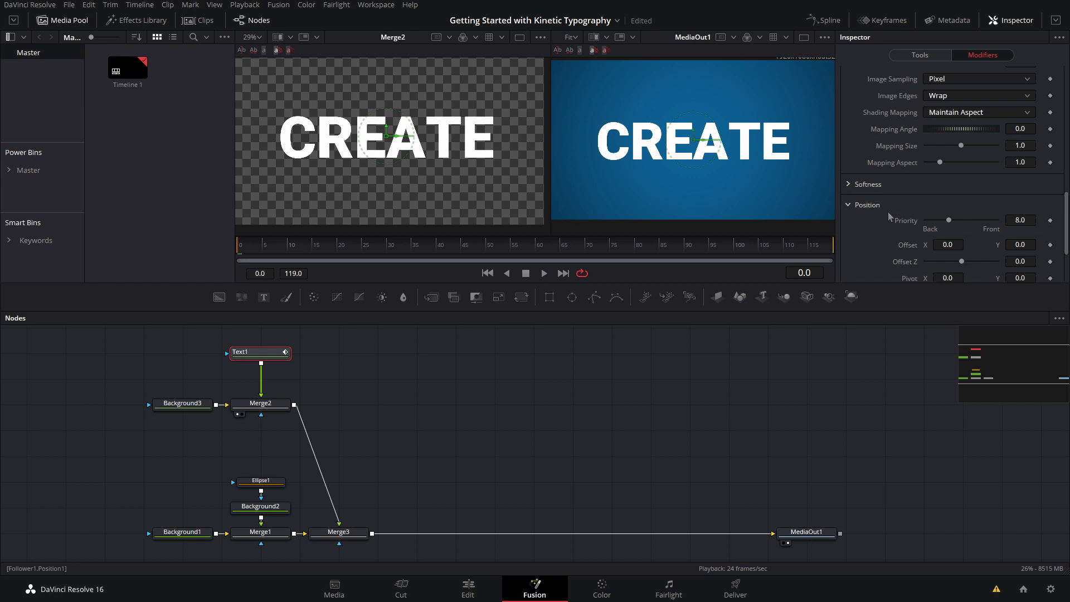
left_click(1051, 245)
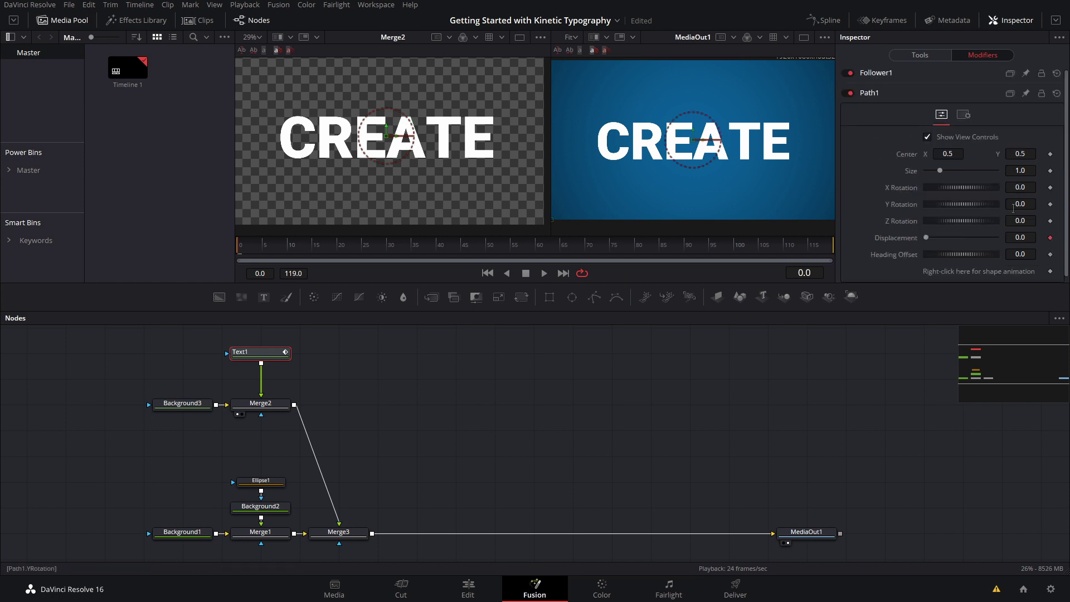
Step: Keyframe the Follower1 position offset at frame 19, and set its Y offset at frame 0 to -1.307
left_click(883, 77)
scroll(930, 174, "down", 5)
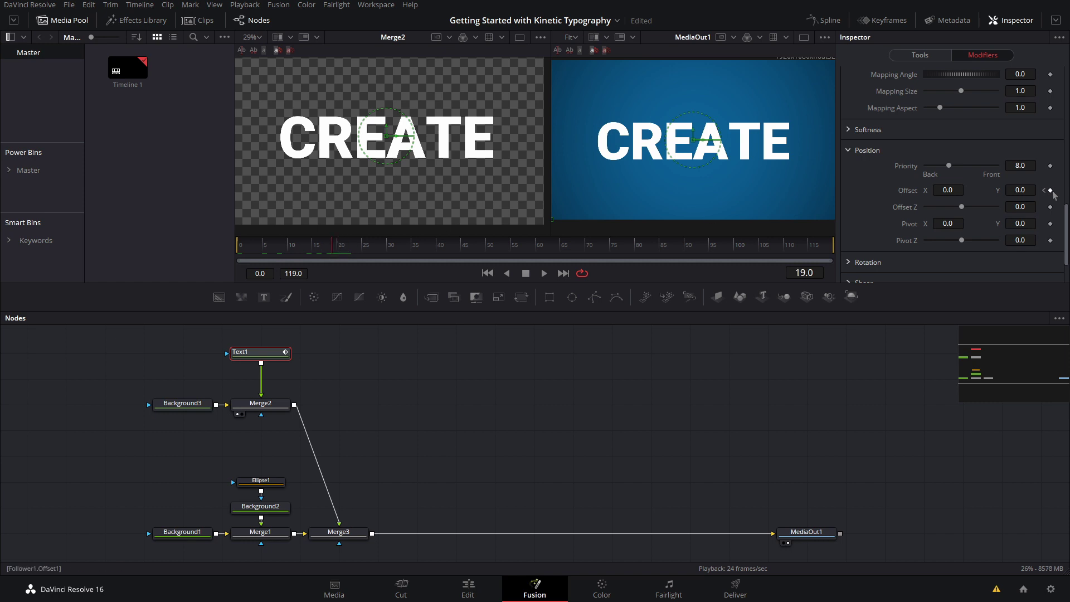
left_click(1045, 191)
left_click_drag(1021, 190, 657, 237)
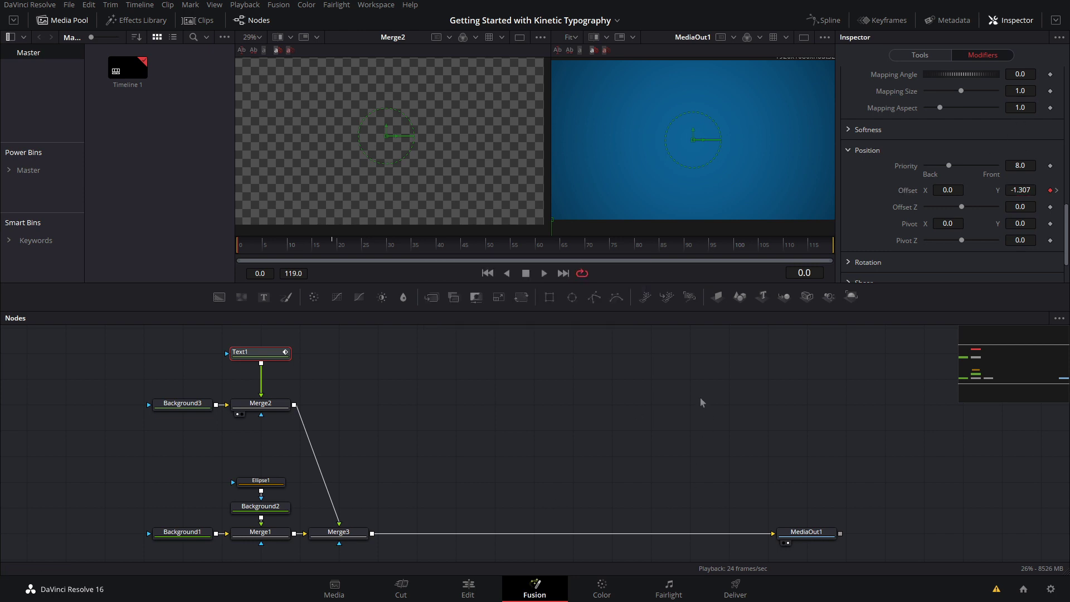
Step: Play the animation, shift Text1's second offset displacement keyframe to frame 12, and play it again to check the faster timing
key("space")
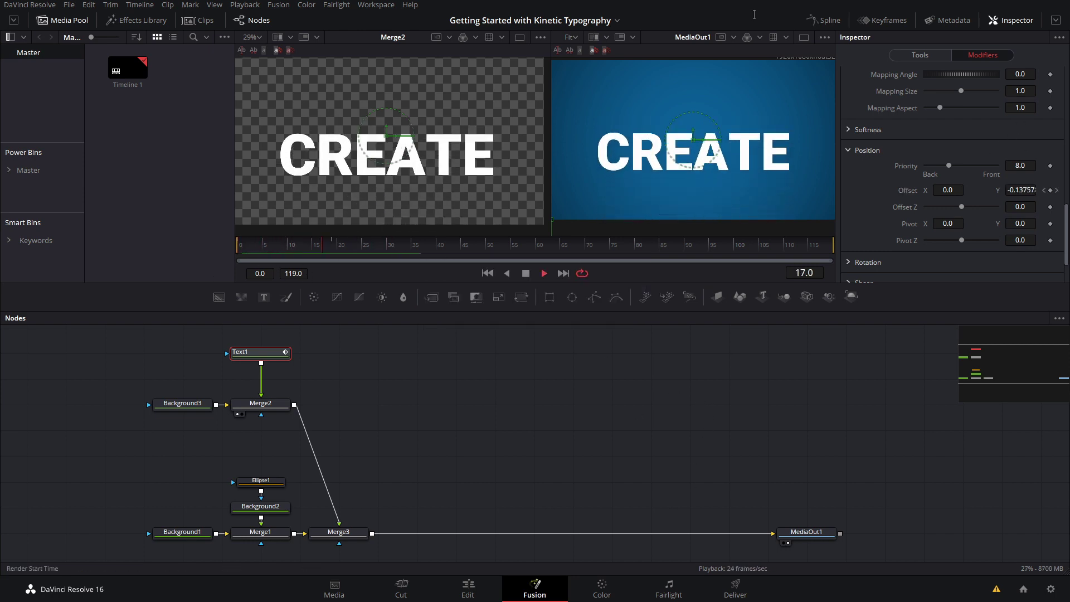
key("space")
left_click(883, 21)
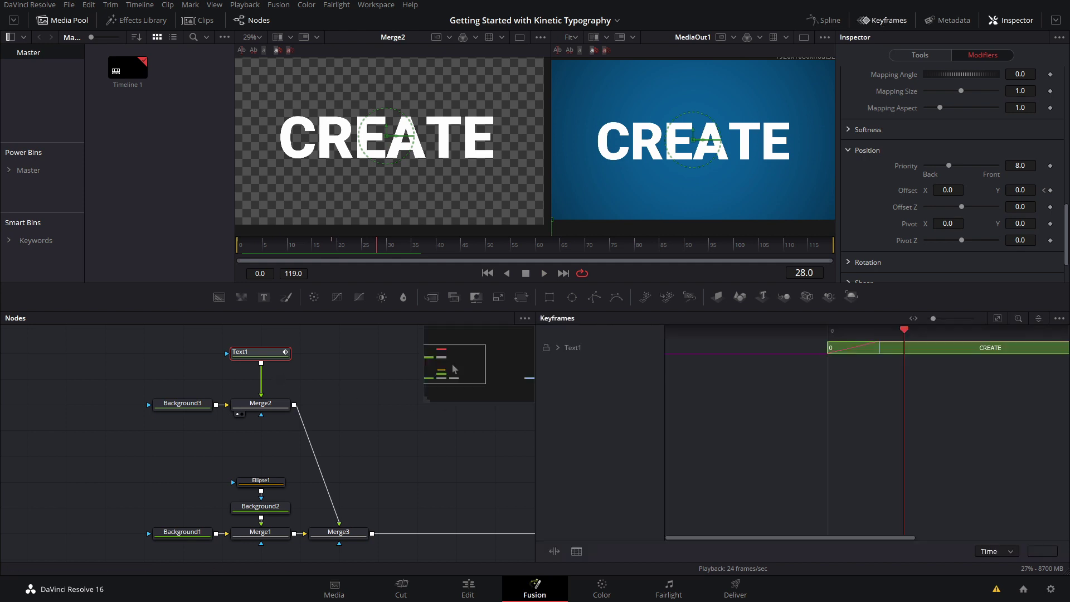
left_click(558, 348)
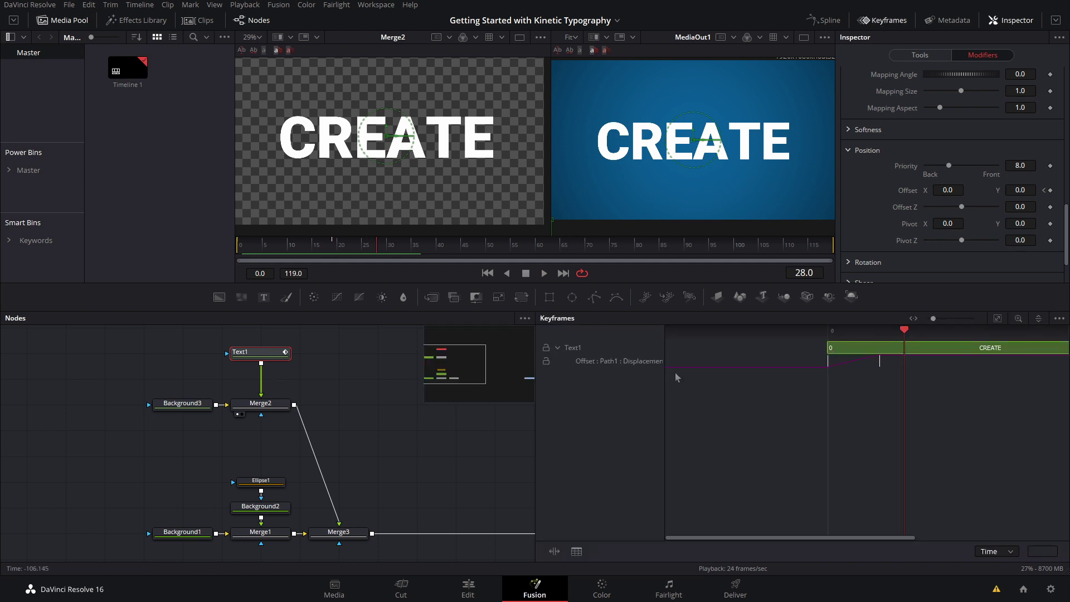
left_click_drag(879, 365, 868, 366)
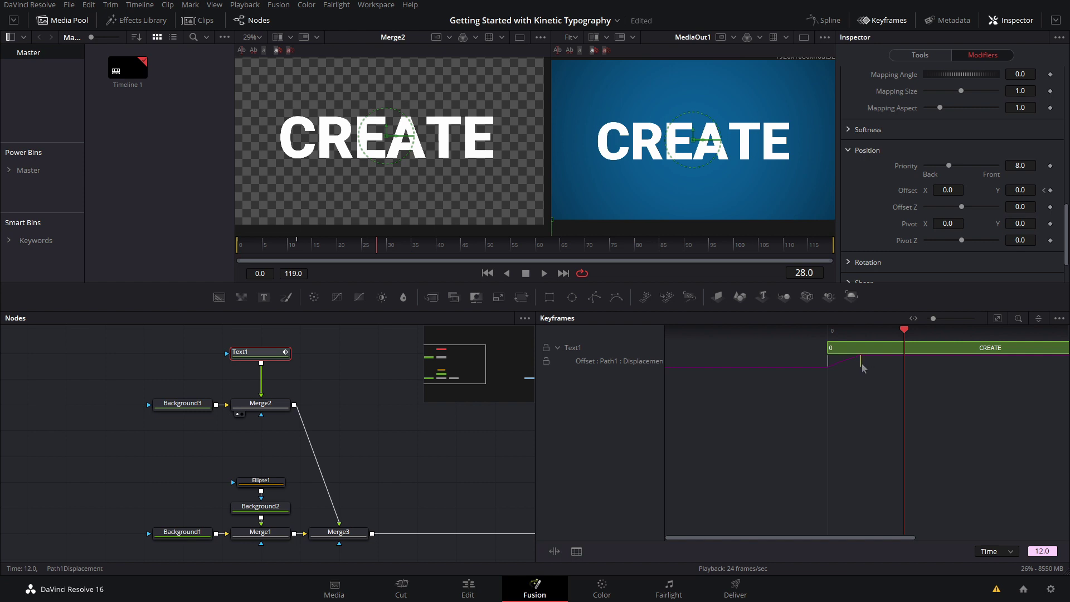
key("space")
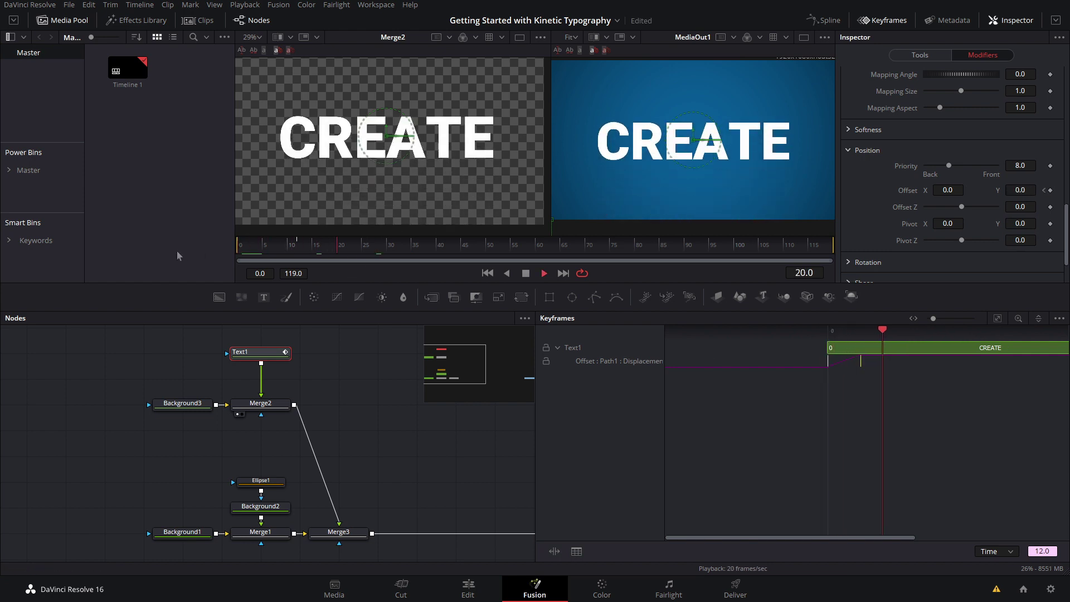
key("space")
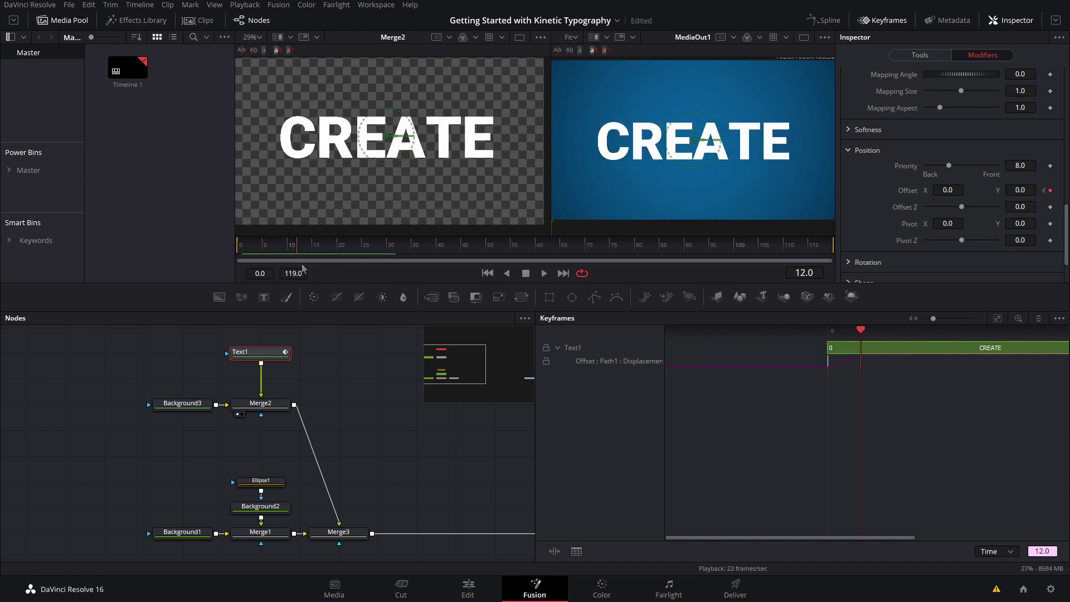
Step: Keyframe the Follower1 Y offset slightly above its resting position on frame 18, remove the offset keyframe on frame 12, and play the animation
left_click_drag(304, 264, 330, 254)
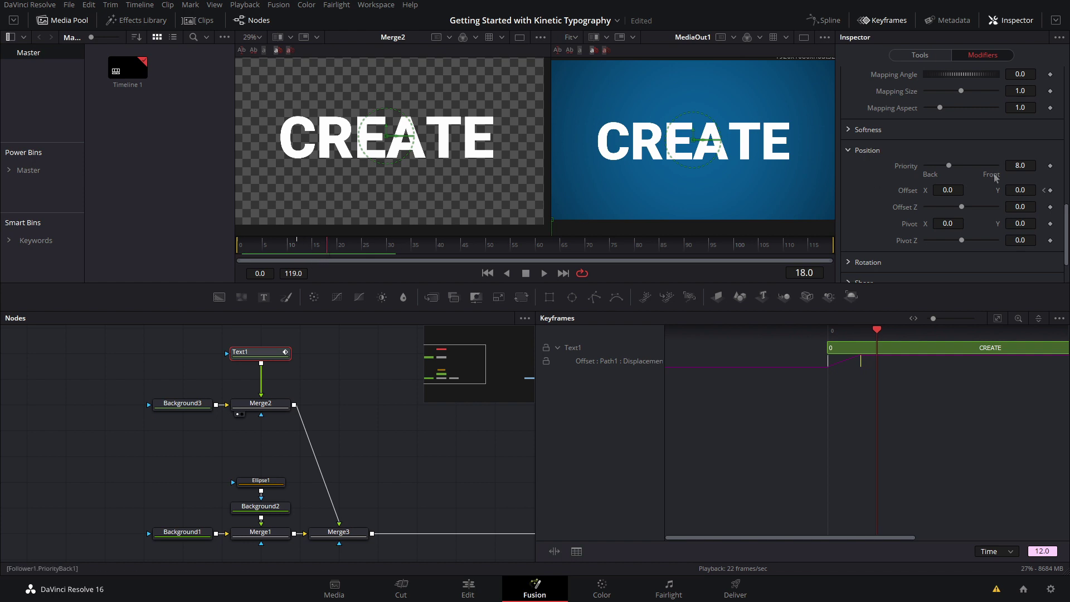
left_click_drag(1022, 191, 1024, 191)
left_click_drag(1020, 190, 1043, 190)
left_click(1044, 191)
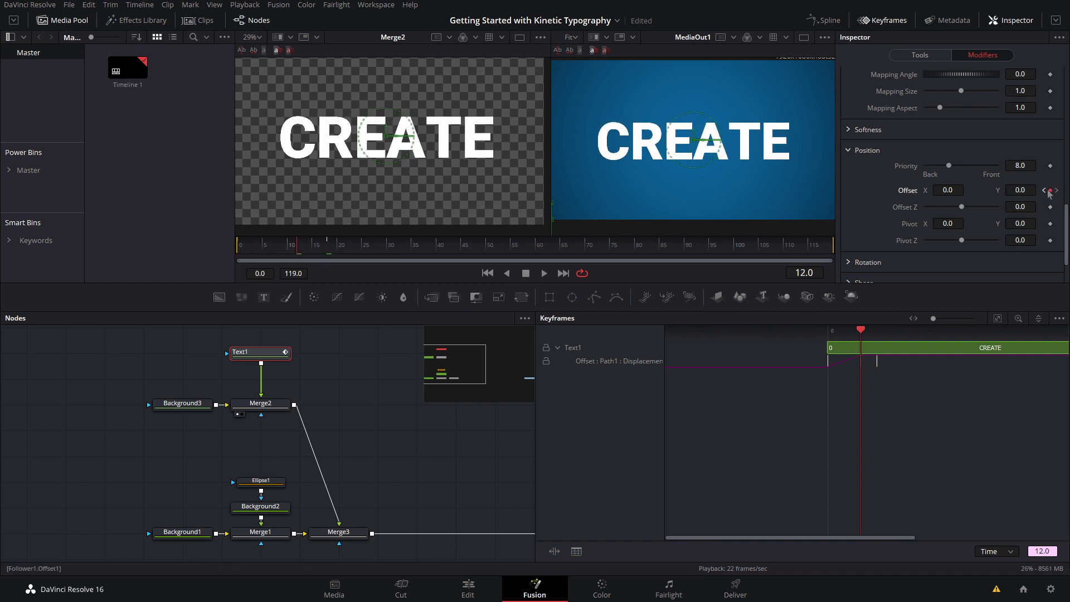
left_click(1051, 190)
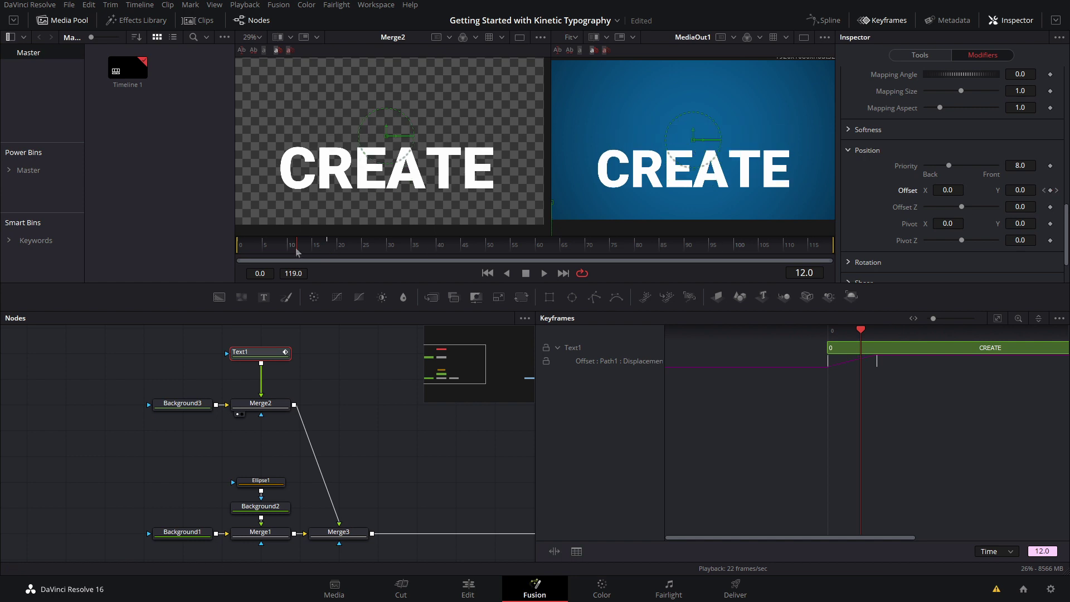
left_click_drag(296, 248, 174, 265)
key("space")
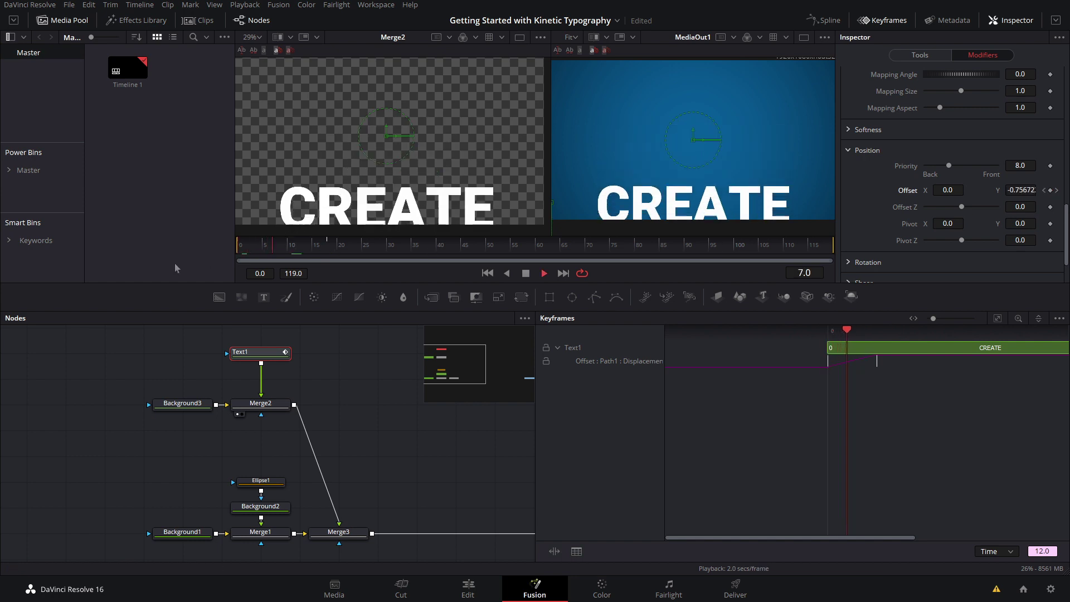
Step: Keyframe the Follower1 Y offset on frames 26, 33 and 41, using -0.106 on frame 26 and -0.049 on frame 41
left_click(328, 254)
left_click_drag(327, 254, 371, 249)
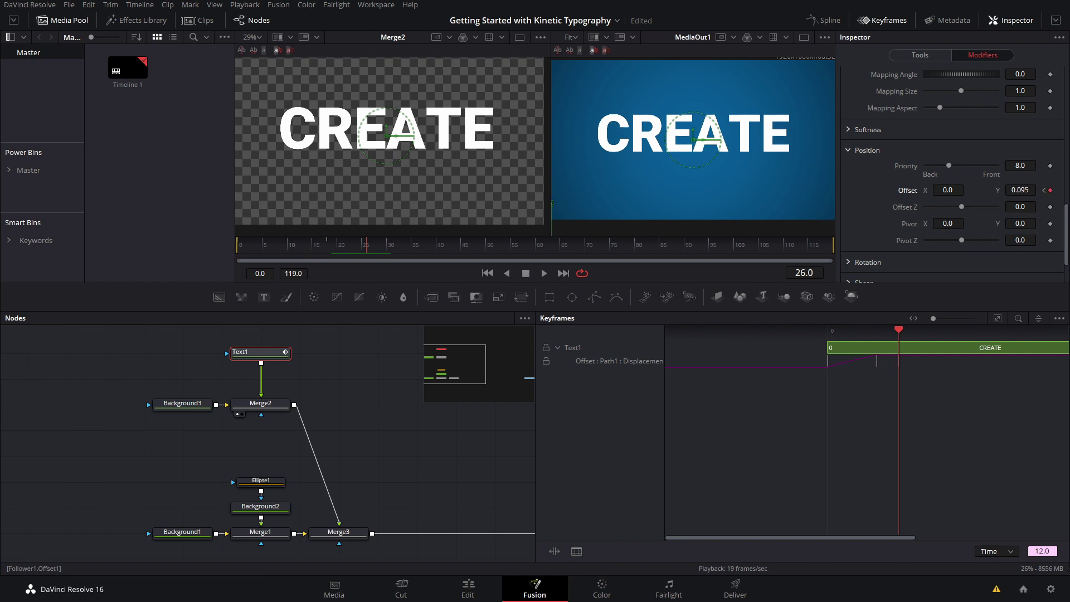
left_click_drag(1021, 190, 903, 191)
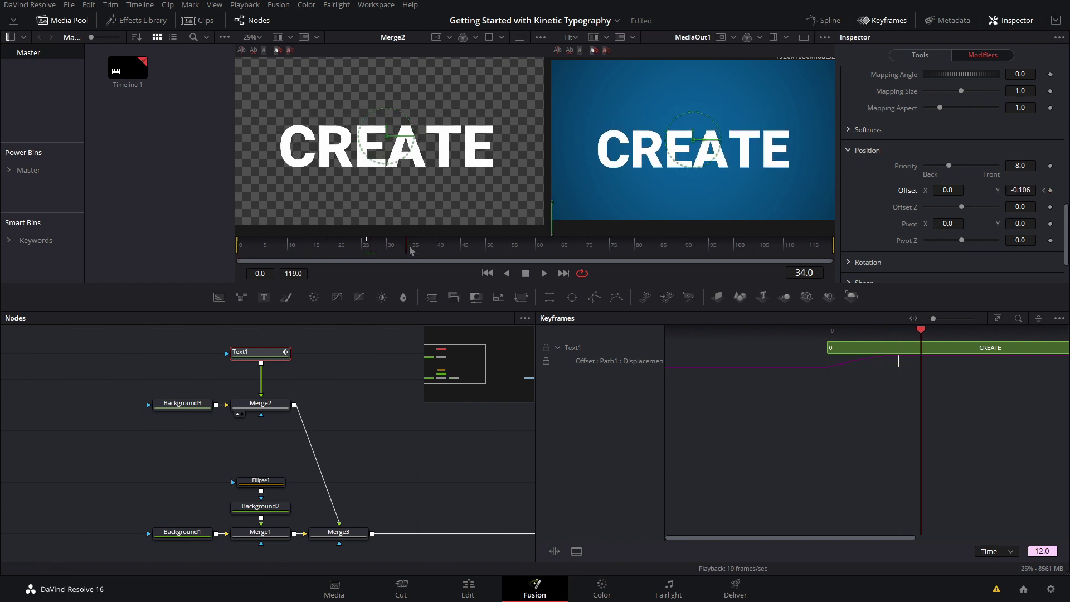
left_click_drag(1022, 190, 976, 190)
Step: Keyframe the Follower1 Y offset at 0.041 on frame 49 and at -0.017 on frame 57
left_click_drag(466, 249, 482, 249)
left_click_drag(560, 220, 619, 192)
scroll(619, 191, "up", 2)
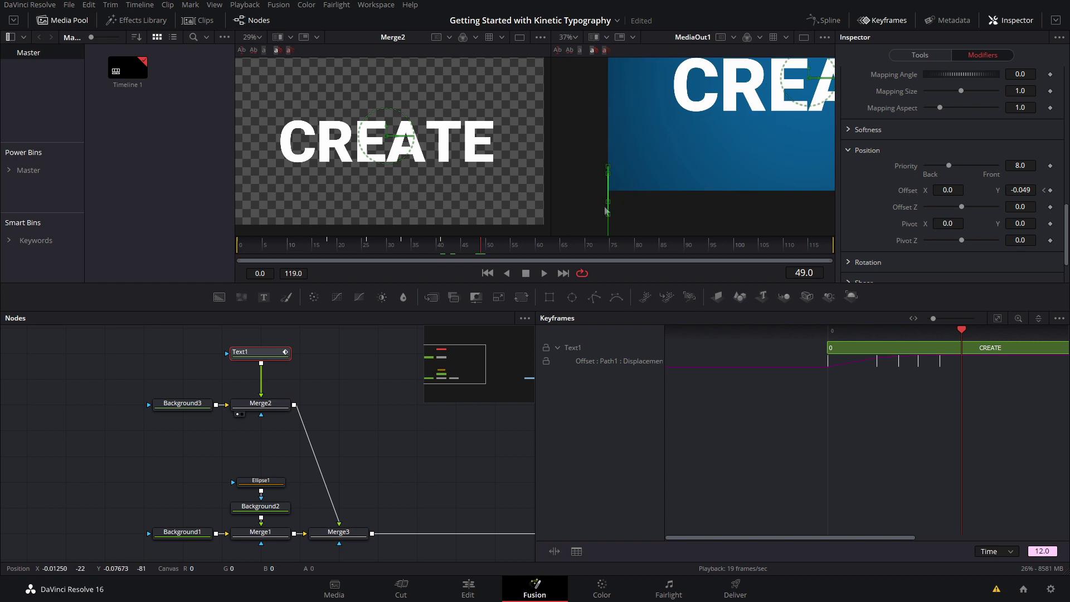
left_click_drag(1013, 192, 1063, 193)
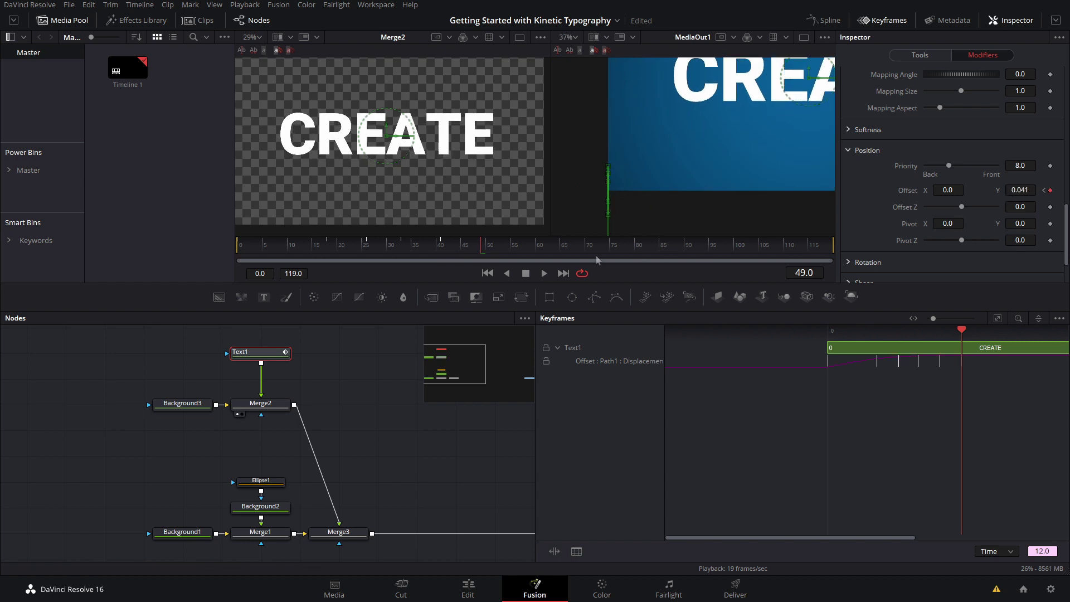
left_click(524, 249)
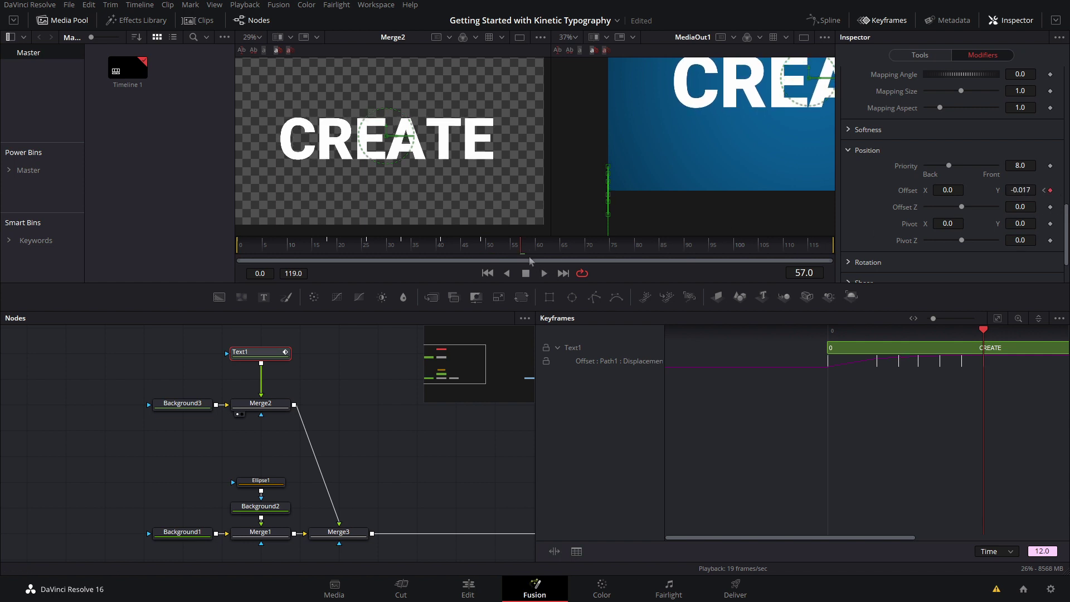
Step: Keyframe the Follower1 Y offset at 0 on frame 63 and play the whole bounce from the start
left_click_drag(1018, 190, 1024, 189)
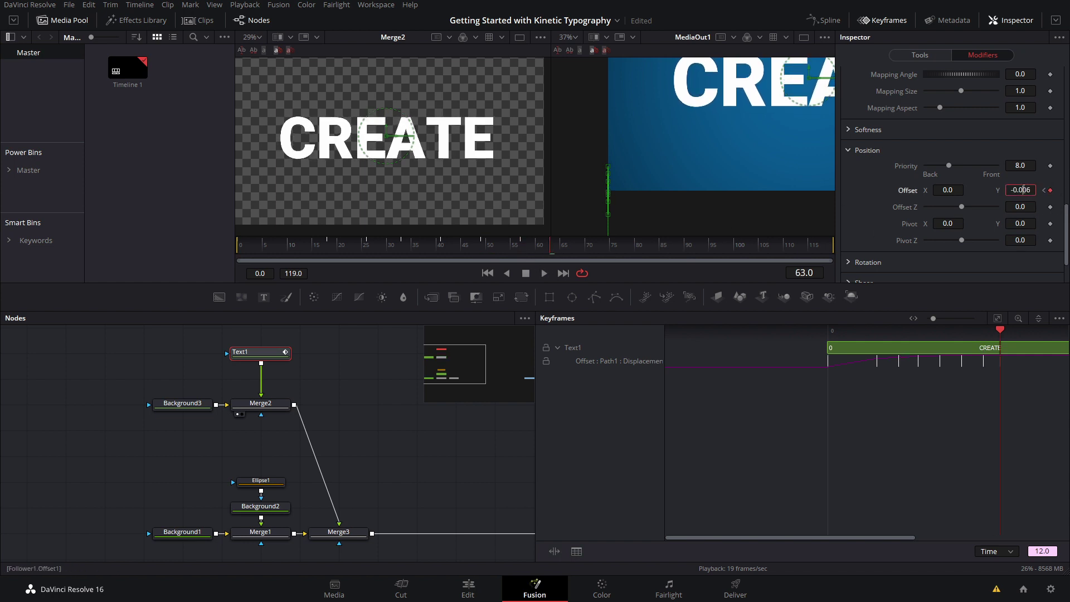
type("0")
key("Tab")
left_click_drag(771, 125, 724, 160)
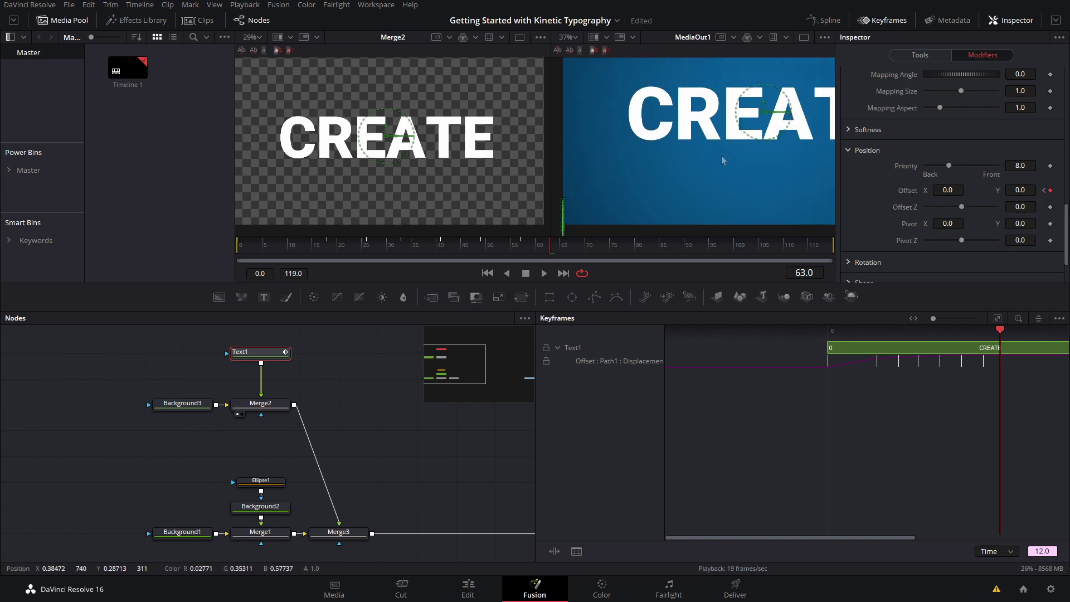
scroll(724, 158, "down", 5)
left_click_drag(399, 248, 15, 221)
key("space")
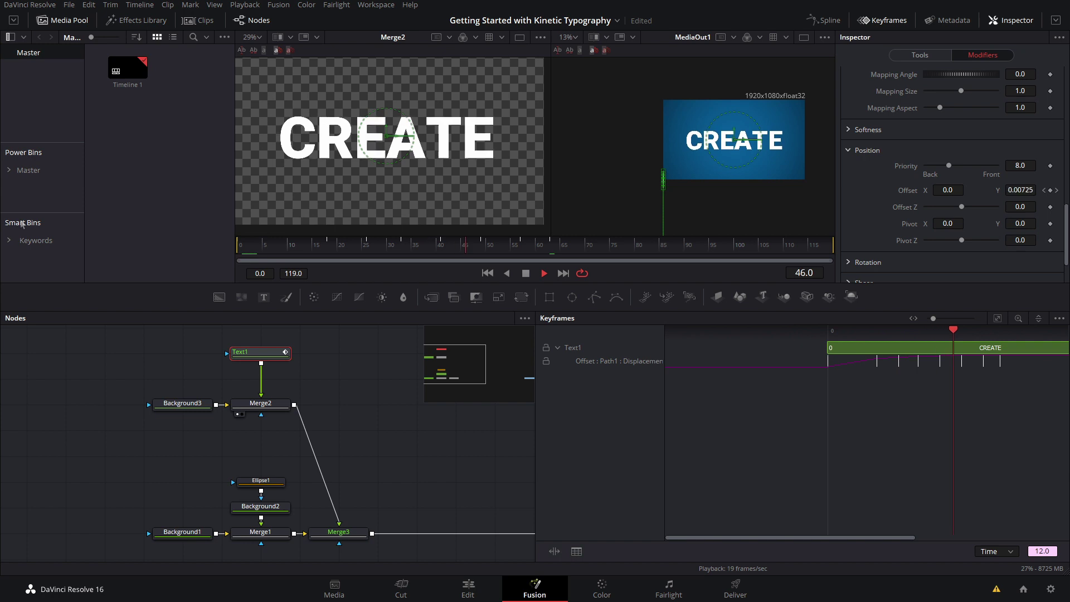
key("space")
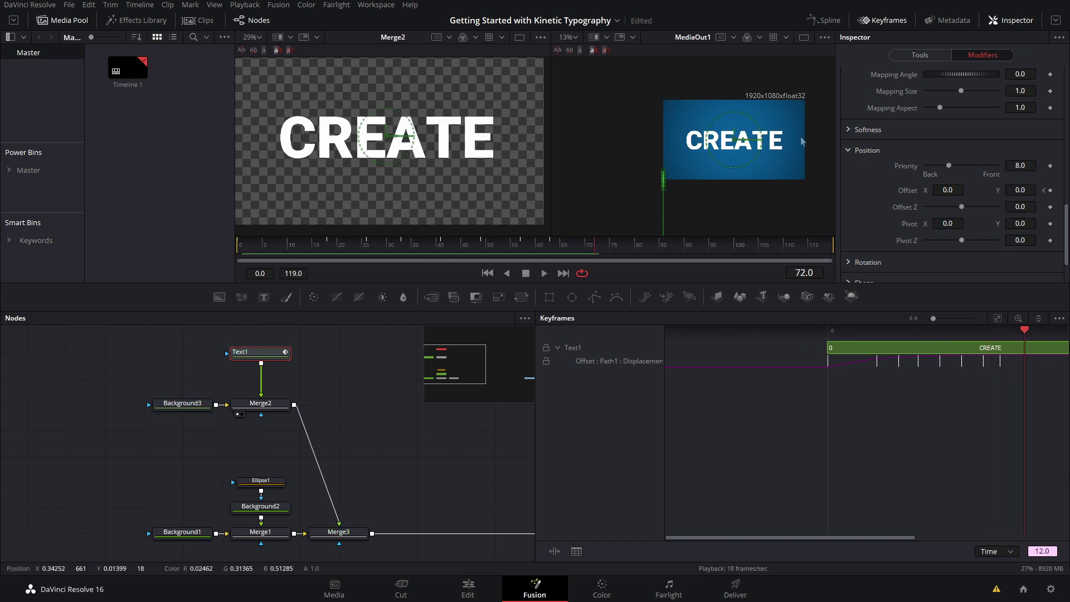
Step: Display the Follower1 offset displacement spline, smooth all its keyframes after frame 0, and play the animation
left_click(878, 21)
left_click(824, 22)
left_click(588, 388)
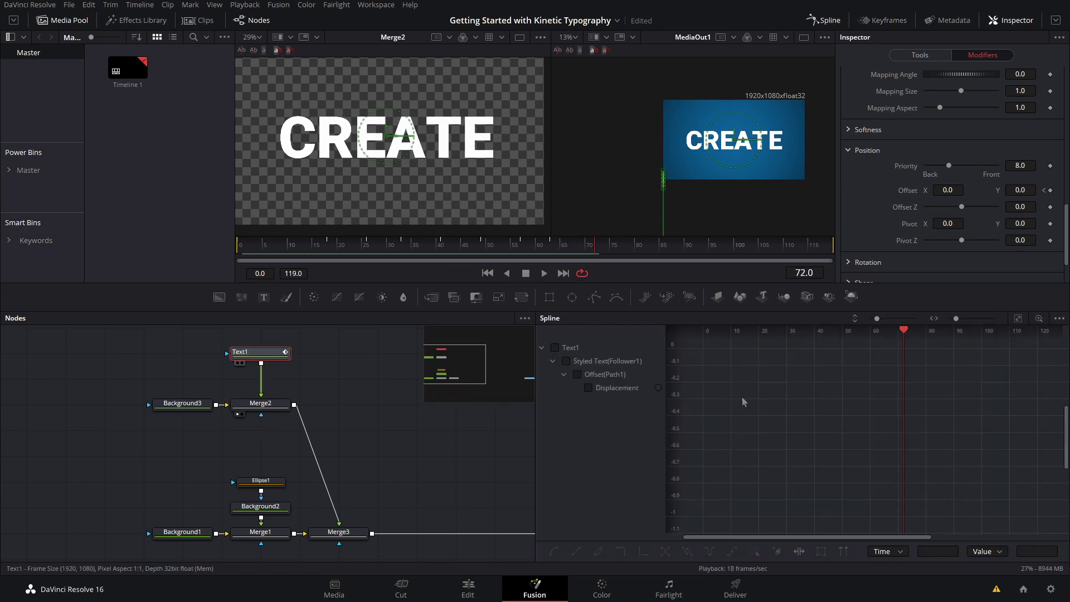
left_click_drag(856, 425, 919, 439)
scroll(919, 439, "down", 3)
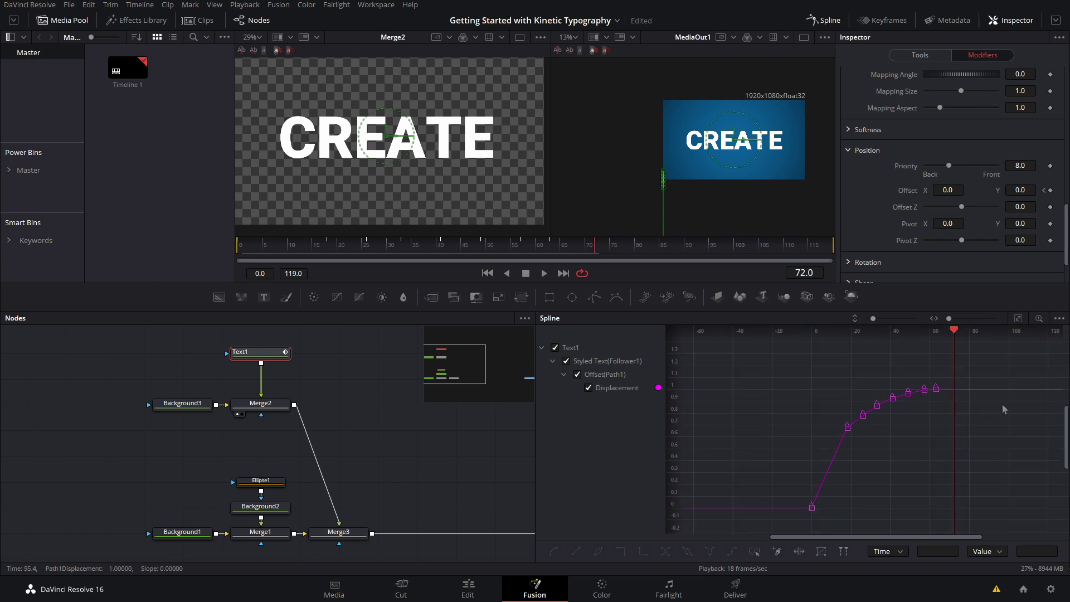
left_click_drag(999, 368, 820, 509)
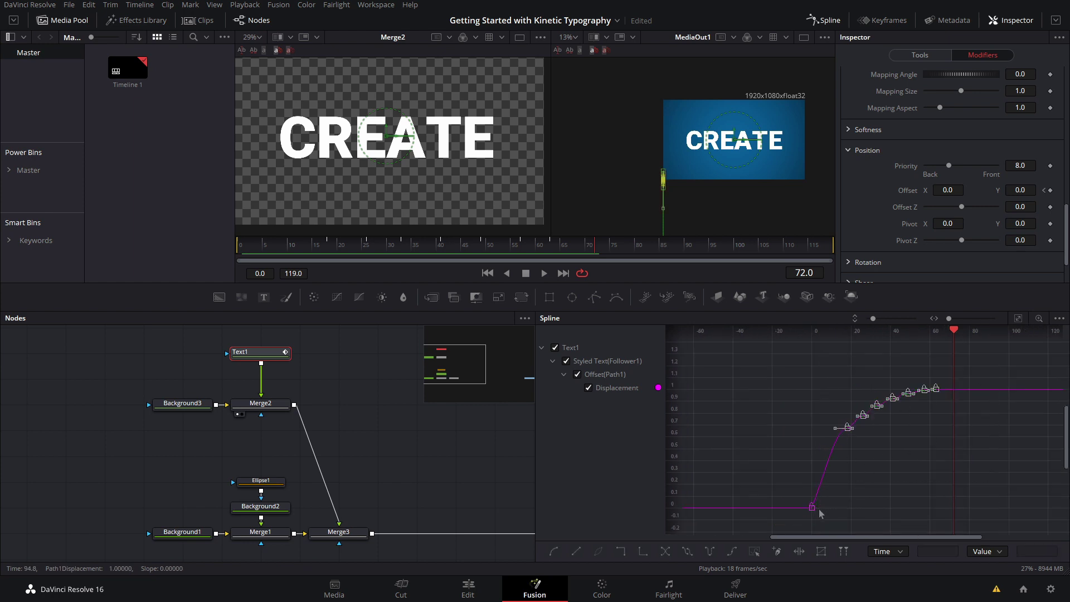
key("space")
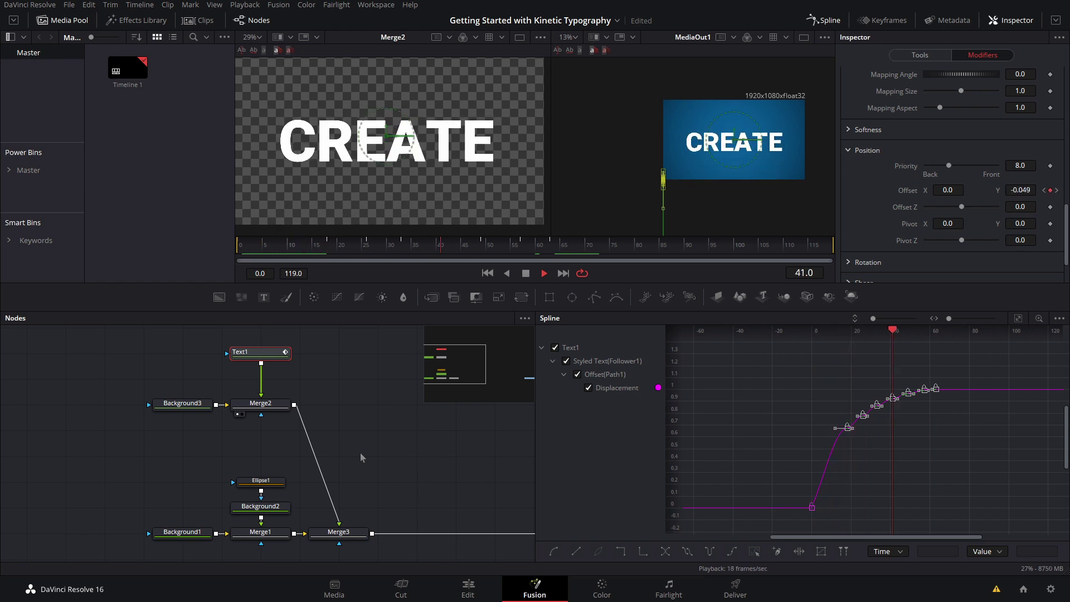
key("space")
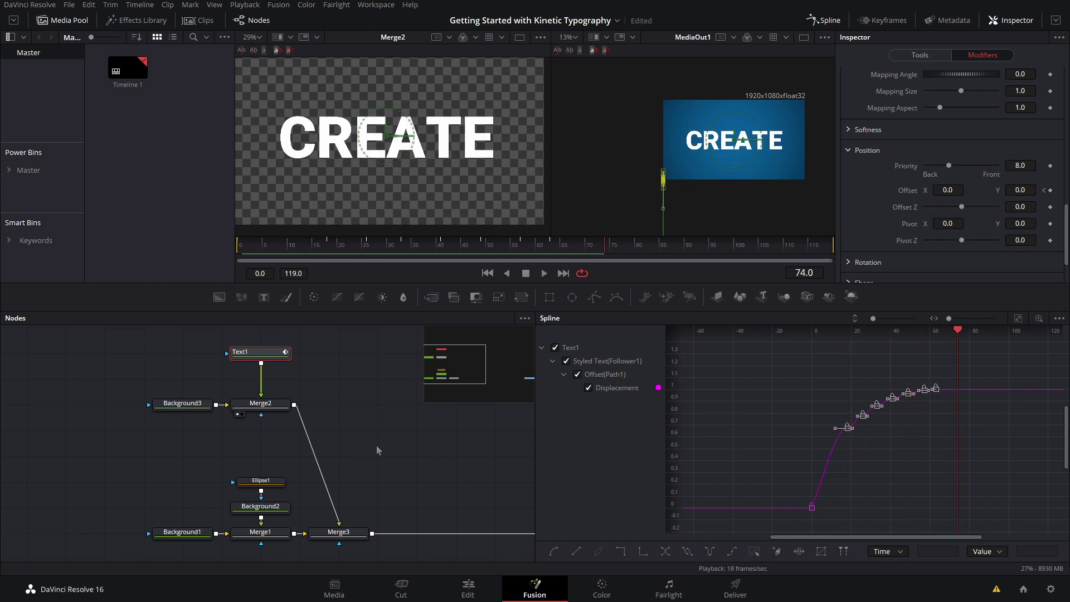
Step: Time-stretch the displacement keyframes after frame 0 so the last one falls at about frame 56, and play the result
left_click(883, 20)
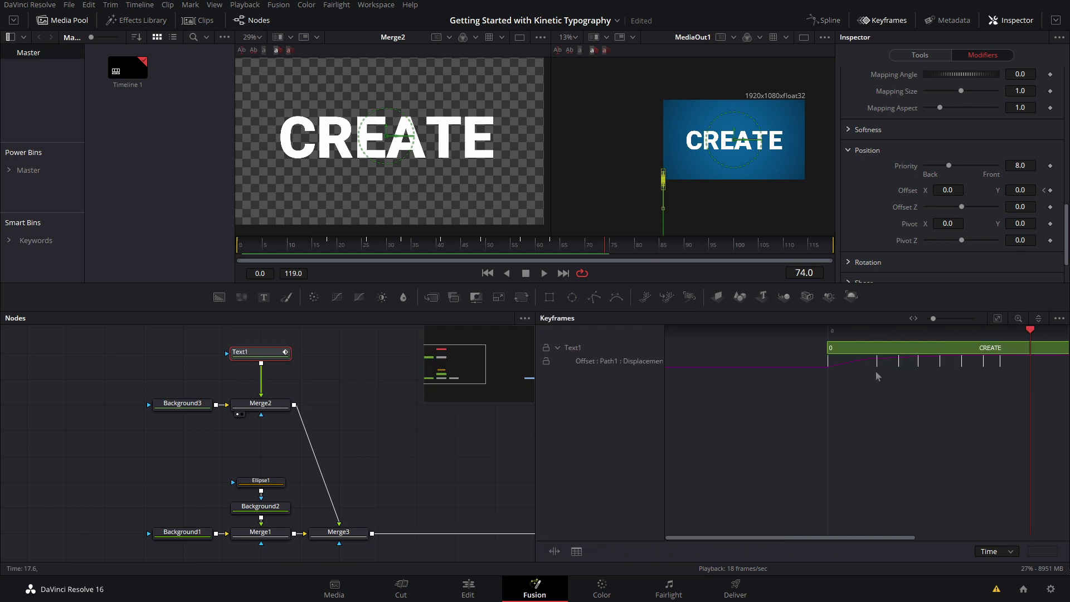
left_click_drag(1011, 381, 874, 363)
left_click(555, 552)
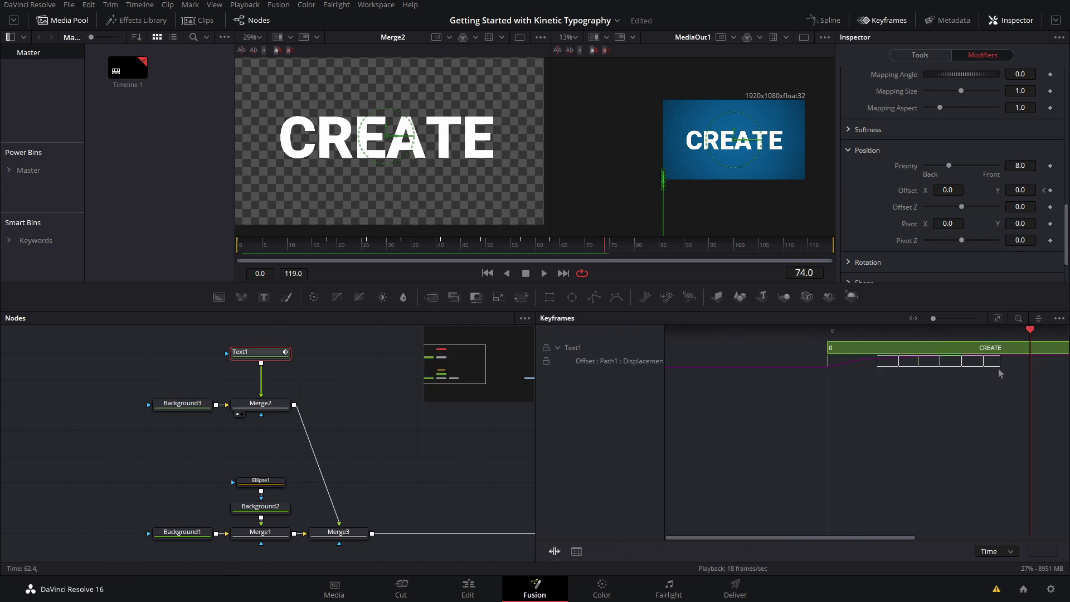
left_click_drag(1001, 360, 986, 364)
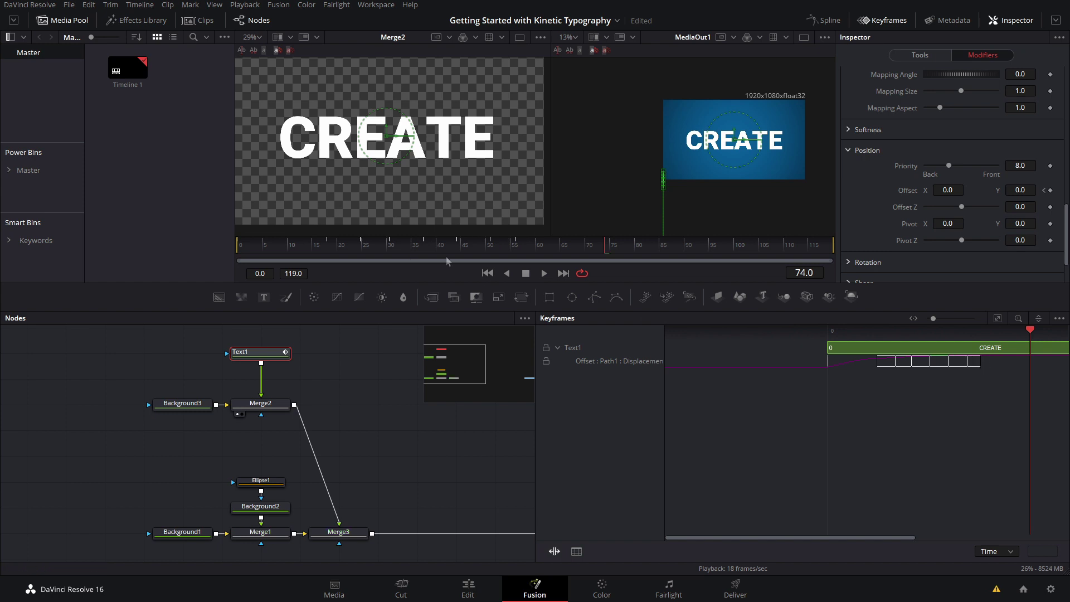
left_click_drag(453, 250, 296, 253)
key("space")
key("space")
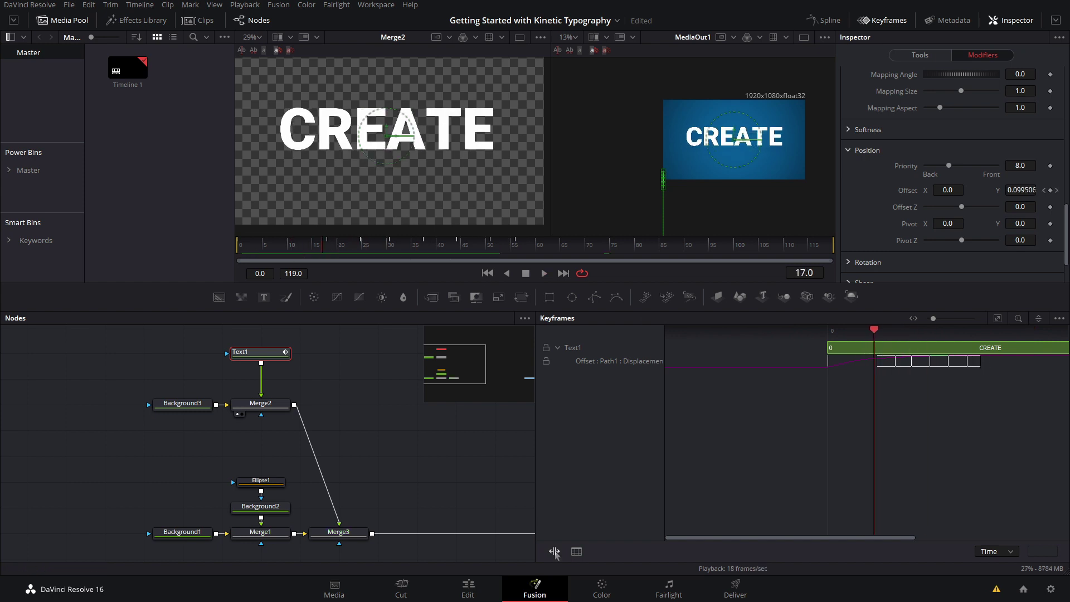
Step: Turn off keyframe stretching, shift the displacement keyframes after frame 0 about 7 frames earlier, and play the animation
left_click(555, 551)
left_click_drag(913, 381, 858, 367)
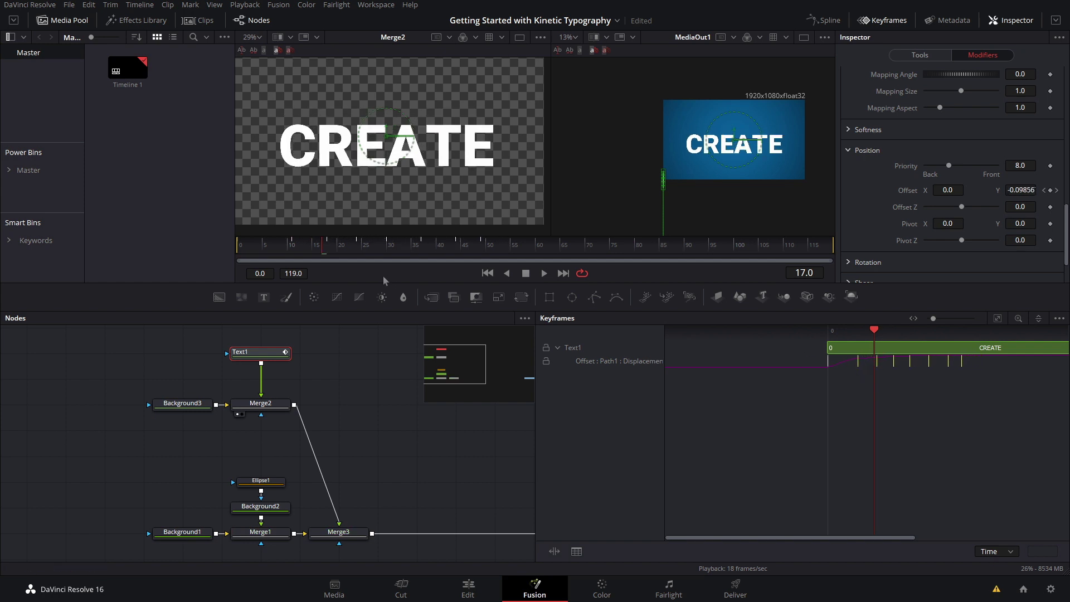
key("space")
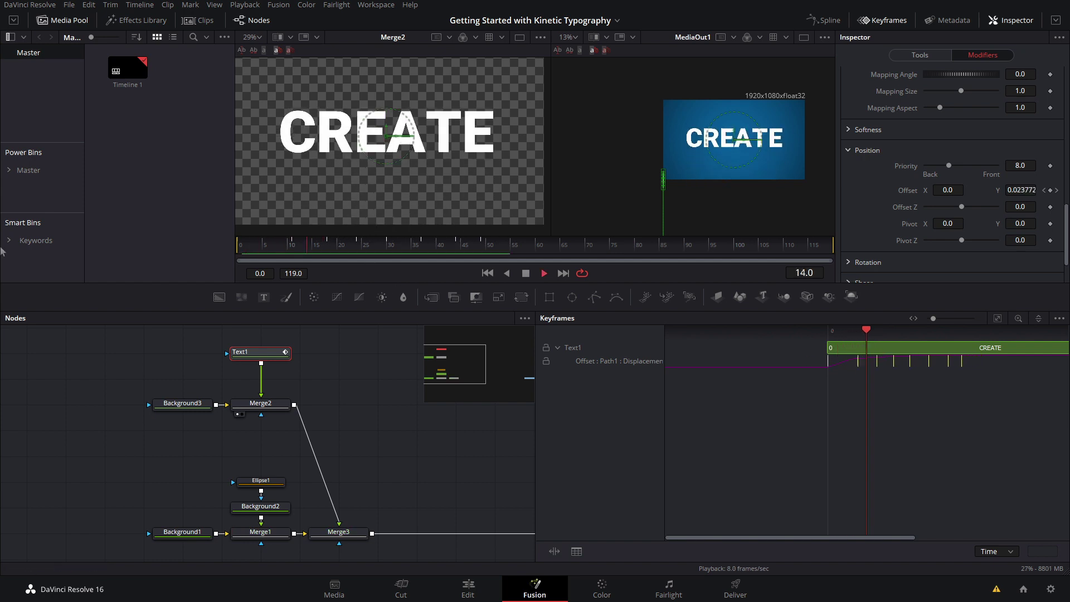
key("space")
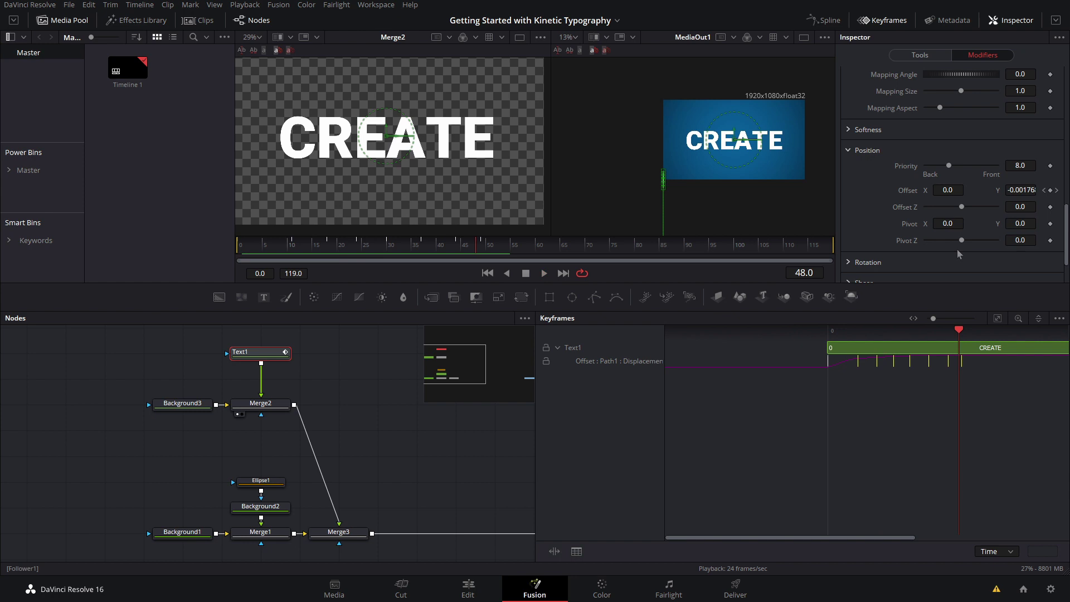
Step: Set the Follower1 delay between each character to 9.1 and play the staggered animation from the start
scroll(956, 252, "up", 10)
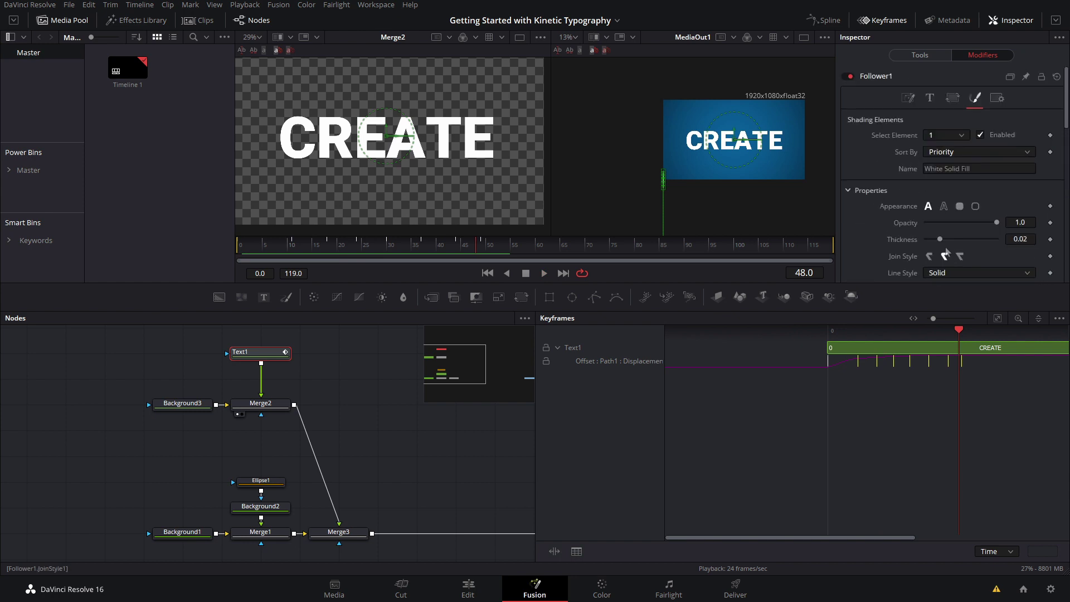
left_click(908, 99)
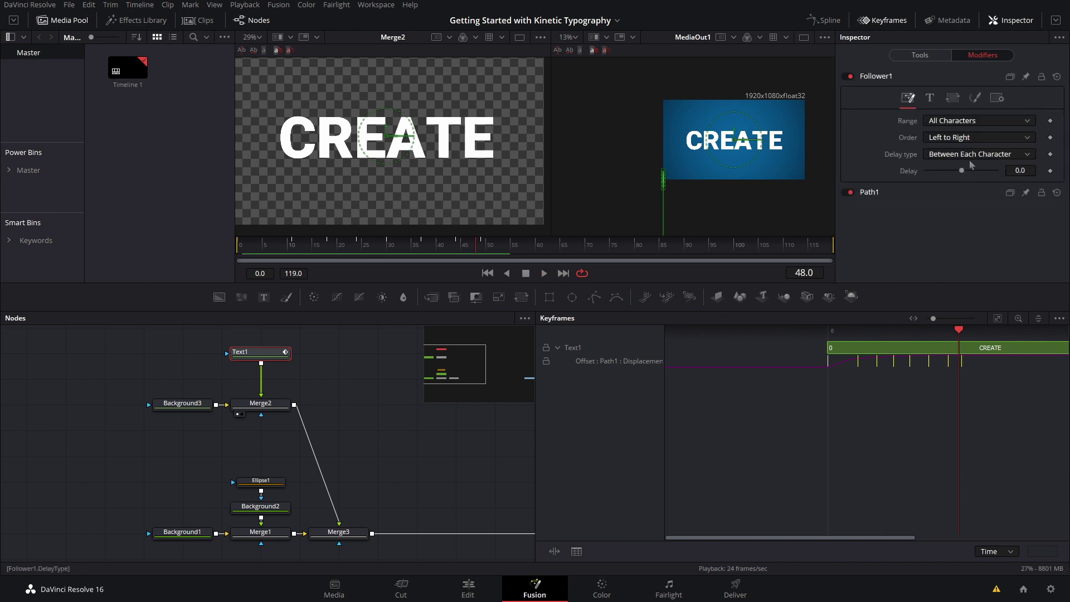
left_click_drag(970, 173, 975, 171)
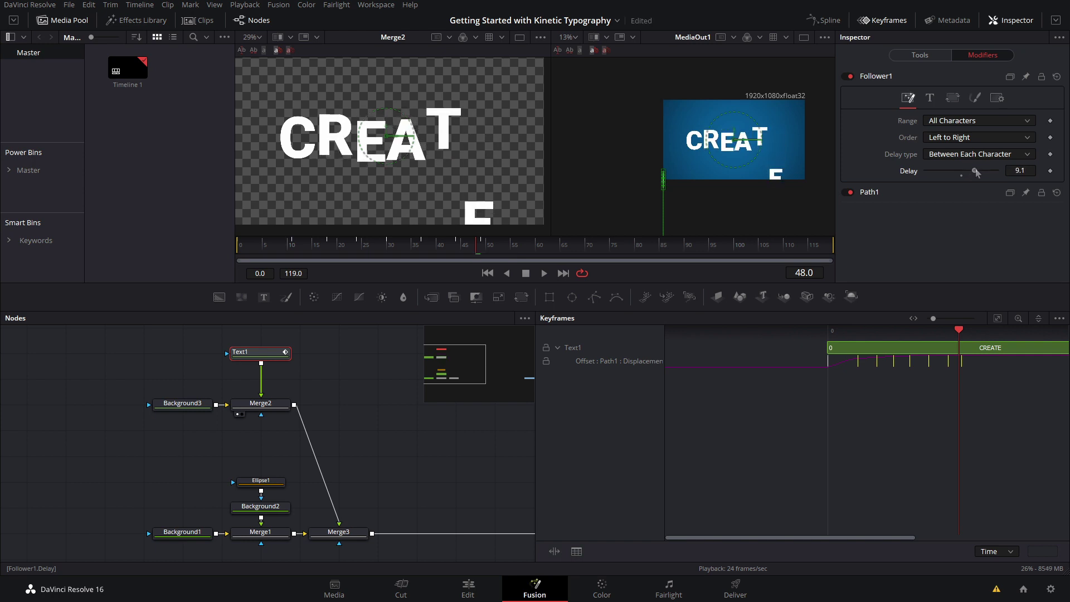
left_click_drag(481, 245, 1, 274)
key("space")
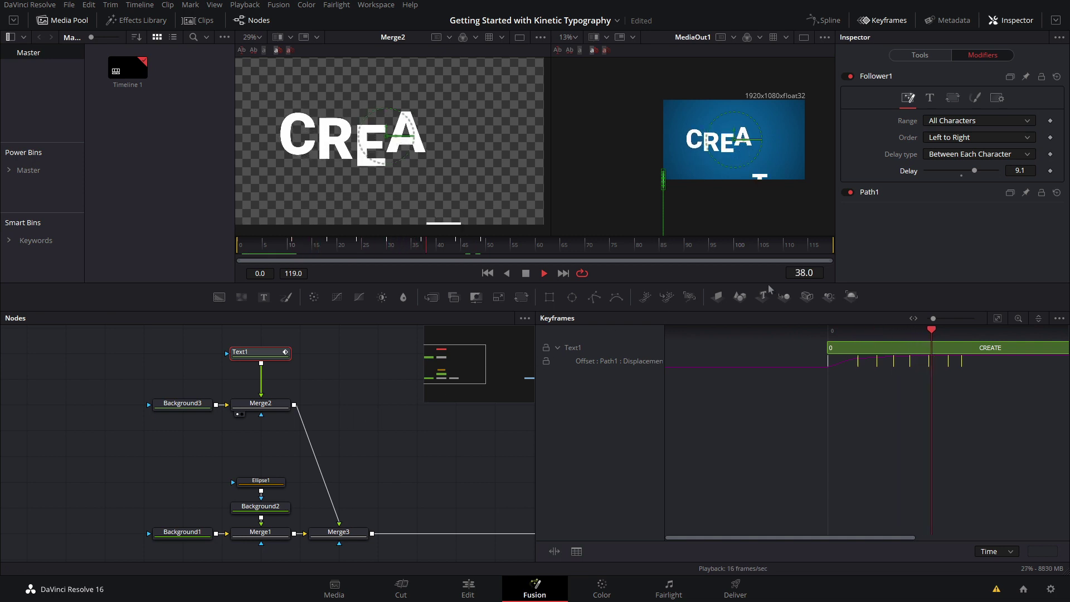
Step: Set the Follower1 delay between each character to 1.65, play the animation, and save the project
key("space")
mouse_move(1020, 171)
left_mouse_down()
mouse_move(981, 171)
mouse_move(1020, 171)
left_mouse_up()
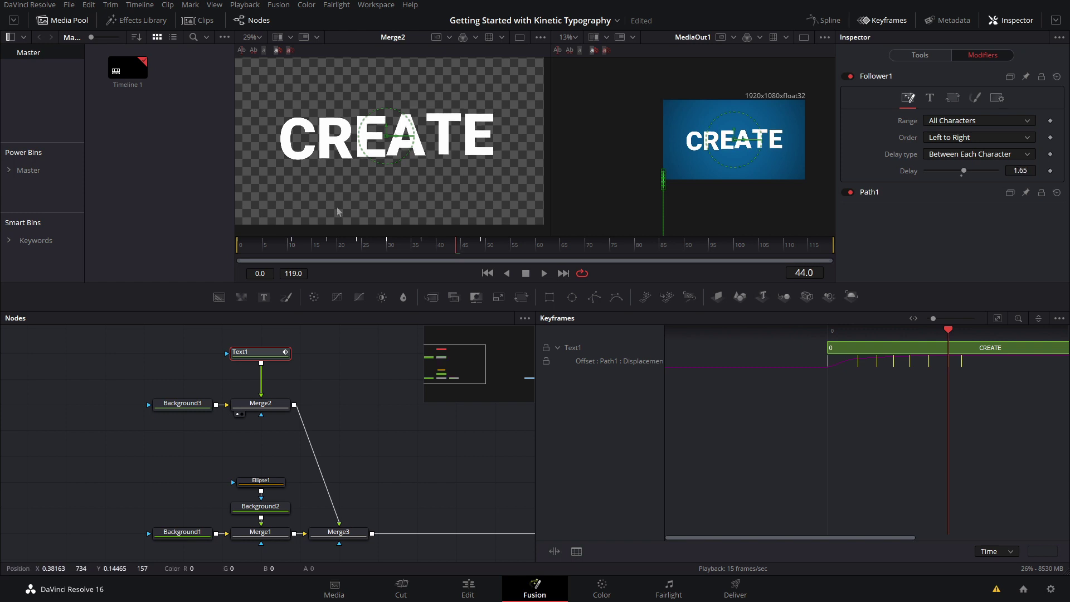
key("space")
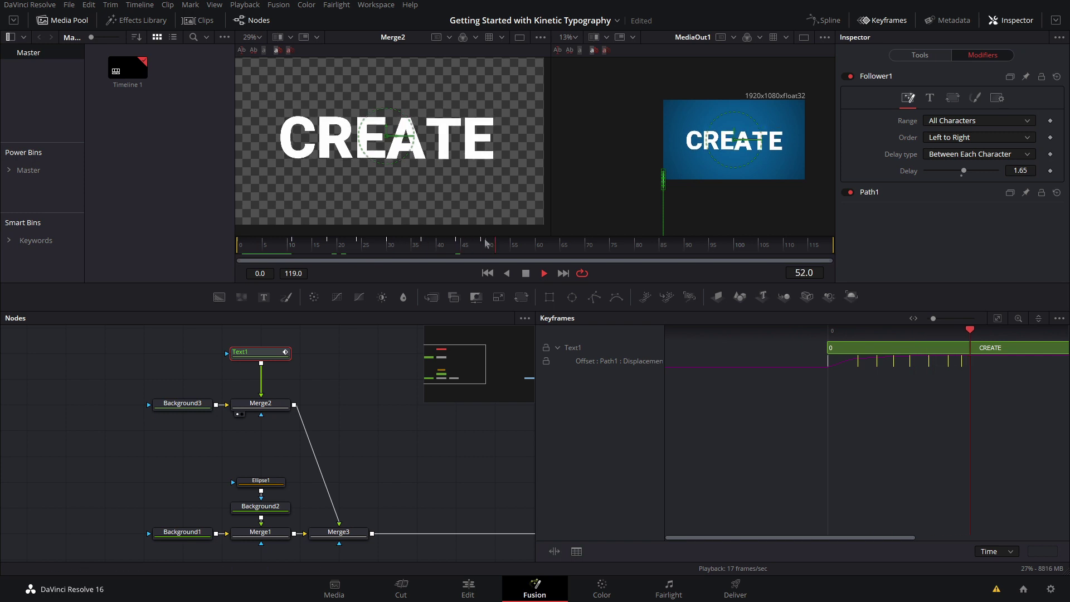
key("space")
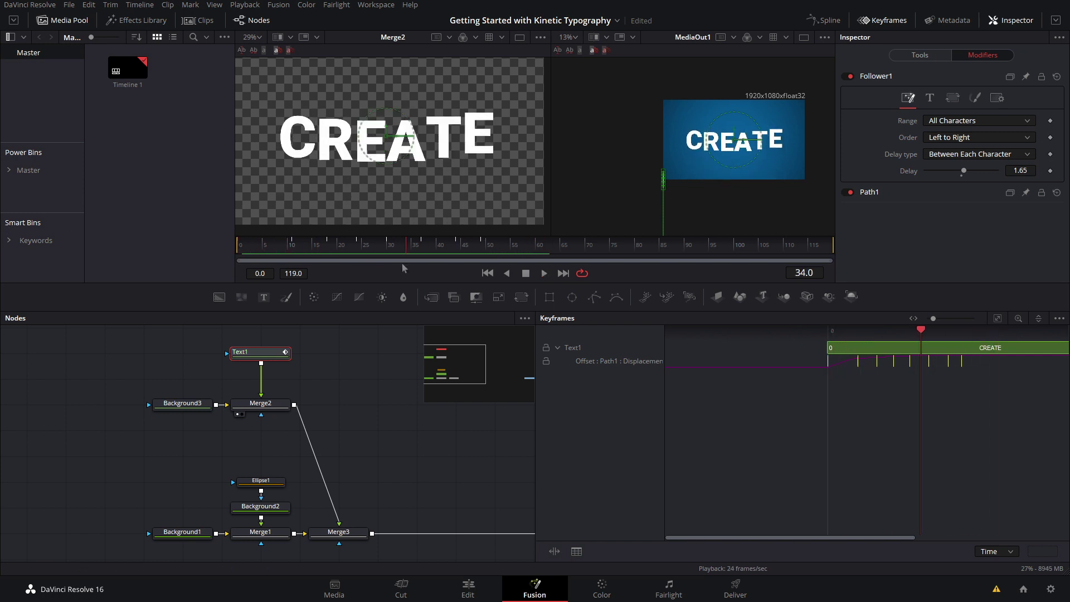
key("ctrl+s")
Step: Enable motion blur on the Text1 node and set its quality to 10
left_click(921, 54)
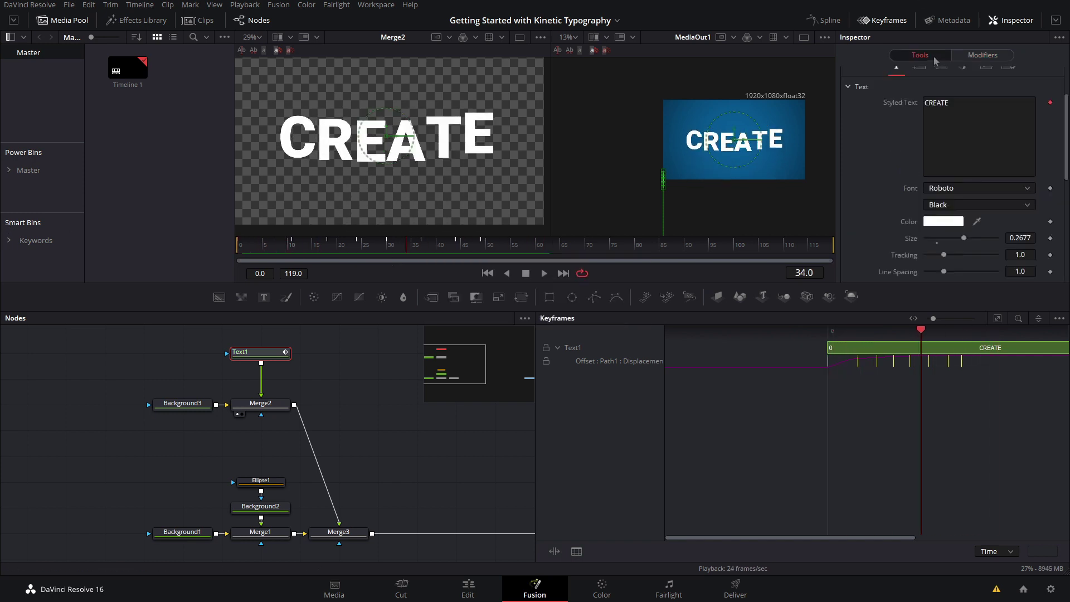
left_click(1010, 134)
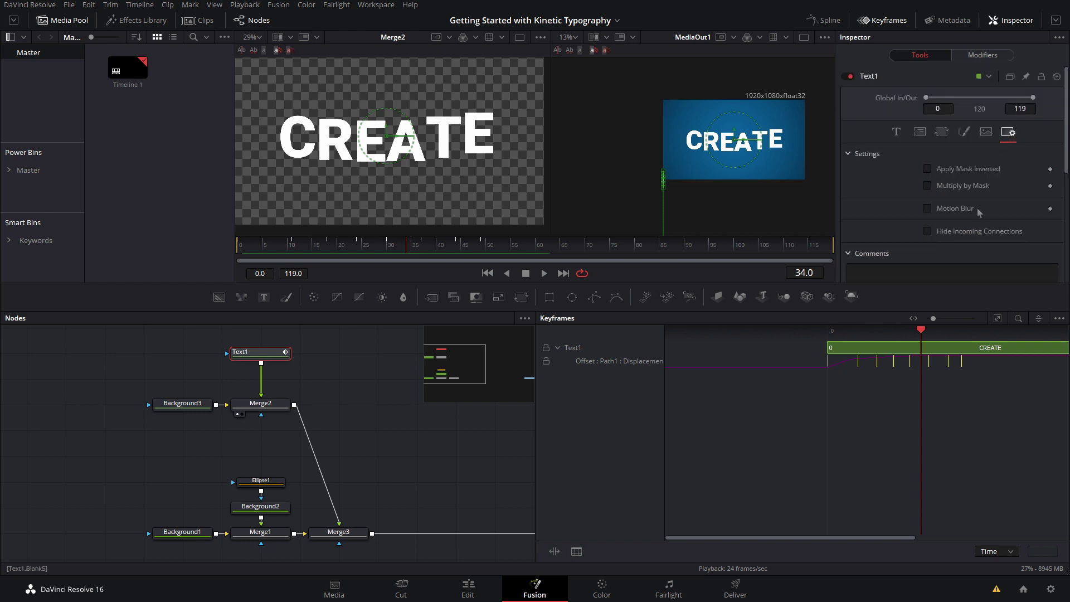
left_click(956, 208)
left_click_drag(941, 225, 1025, 233)
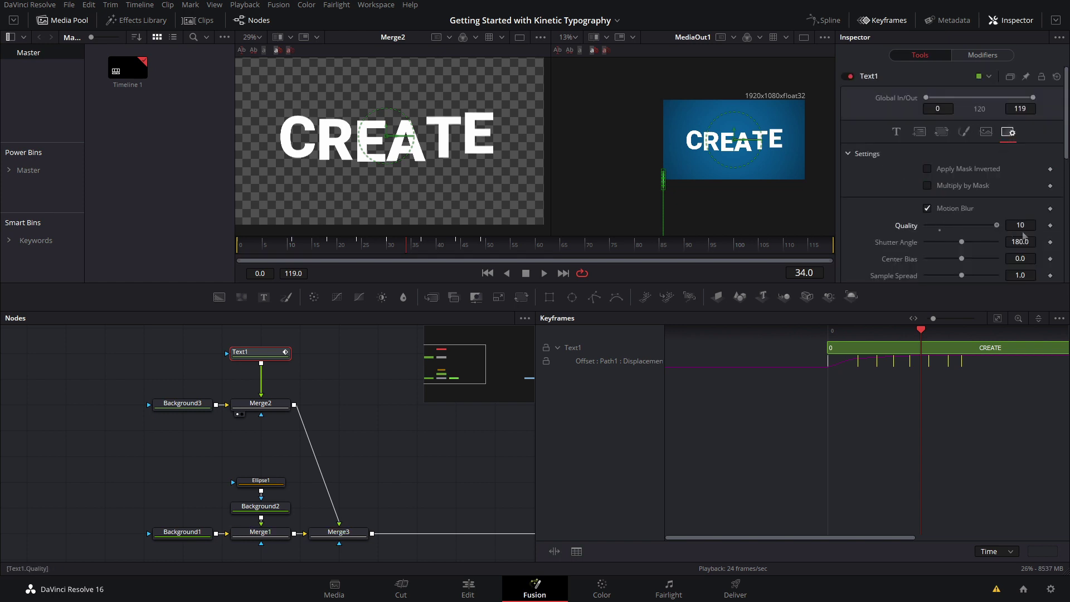
Step: Play the motion-blurred CREATE animation, inspect the final output up close, and replay it from the start
key("space")
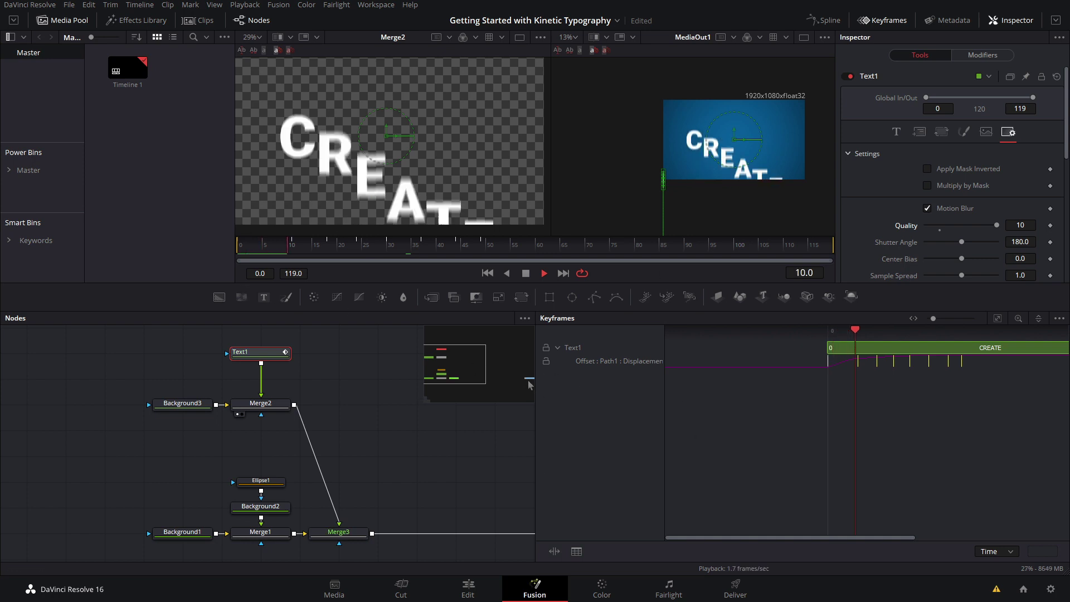
scroll(754, 141, "up", 1)
scroll(754, 141, "up", 2)
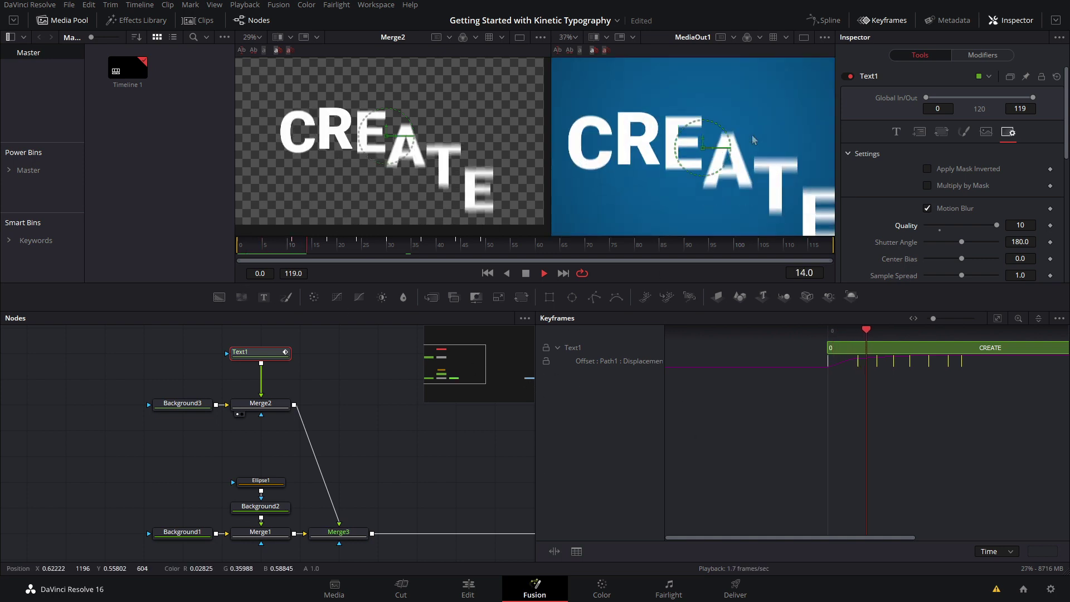
scroll(754, 141, "down", 2)
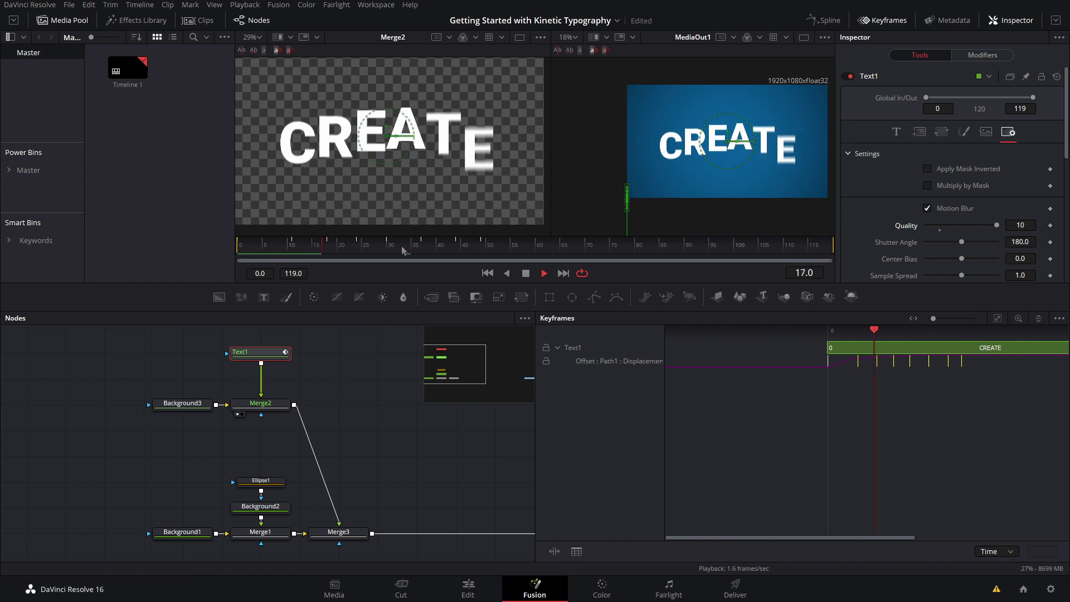
left_click(896, 133)
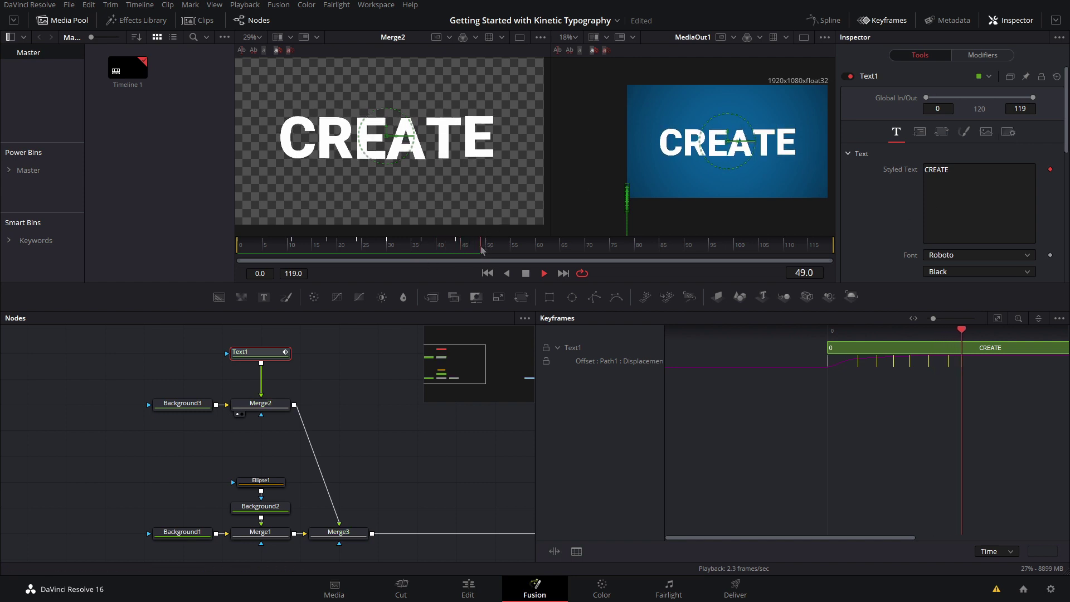
left_click_drag(482, 247, 148, 242)
key("space")
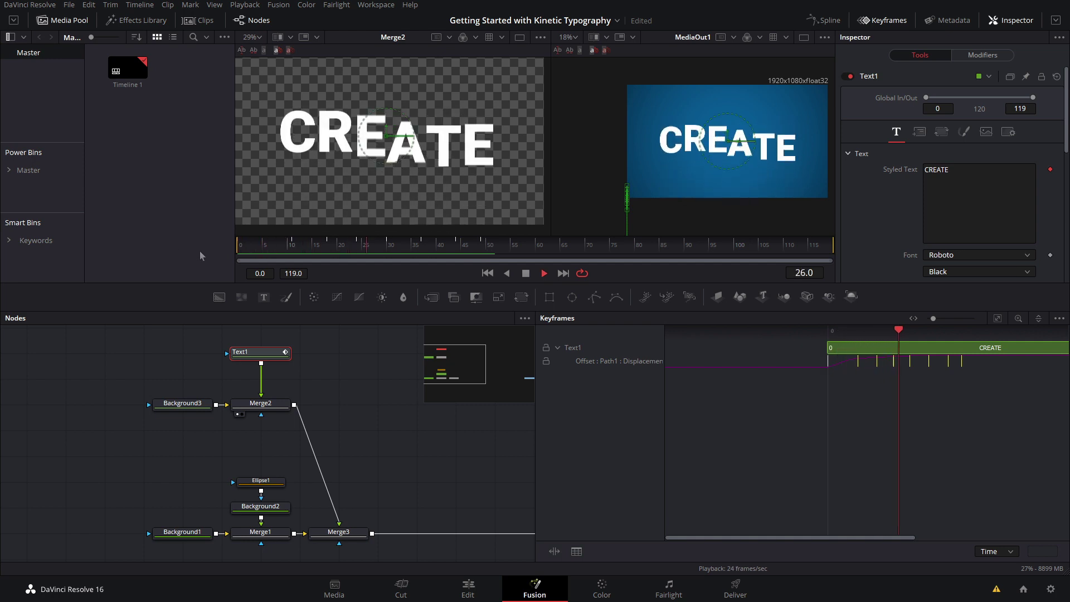
key("space")
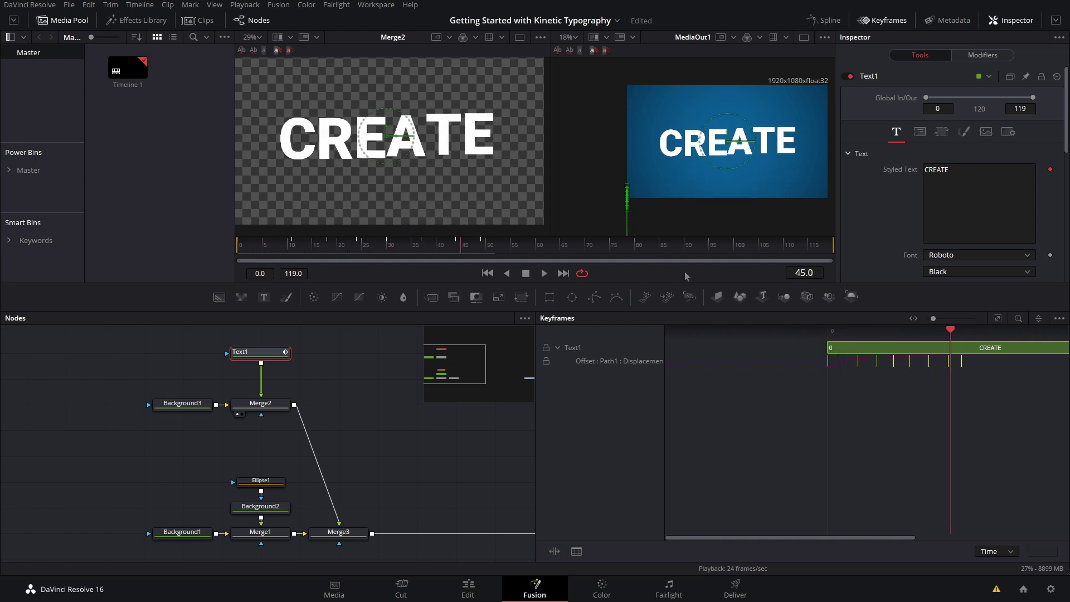
Step: Turn off motion blur in the playback render options and preview the animation at several frames
right_click(632, 277)
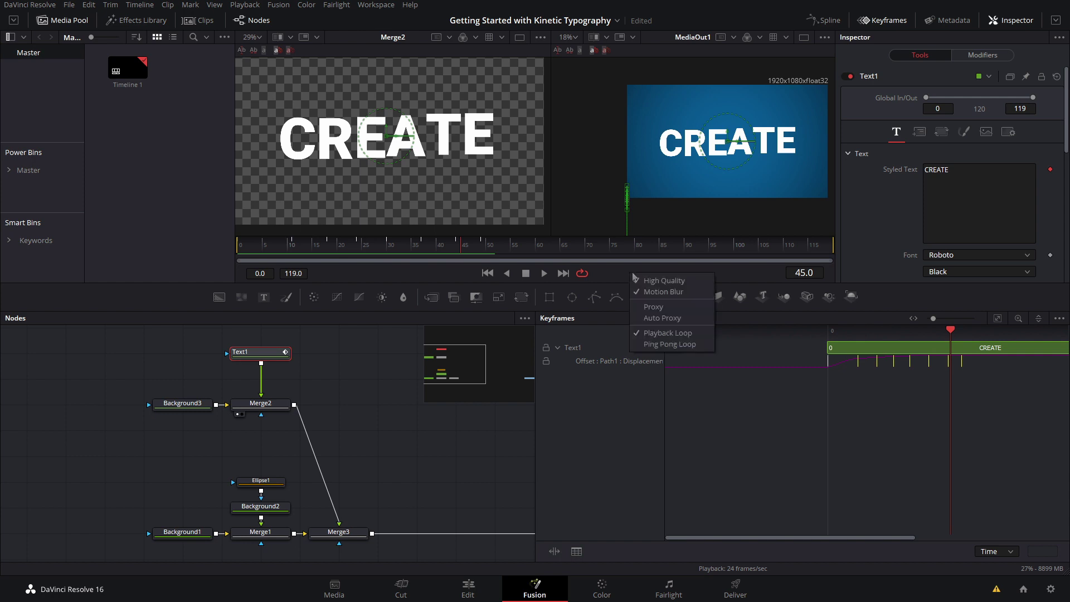
left_click(663, 292)
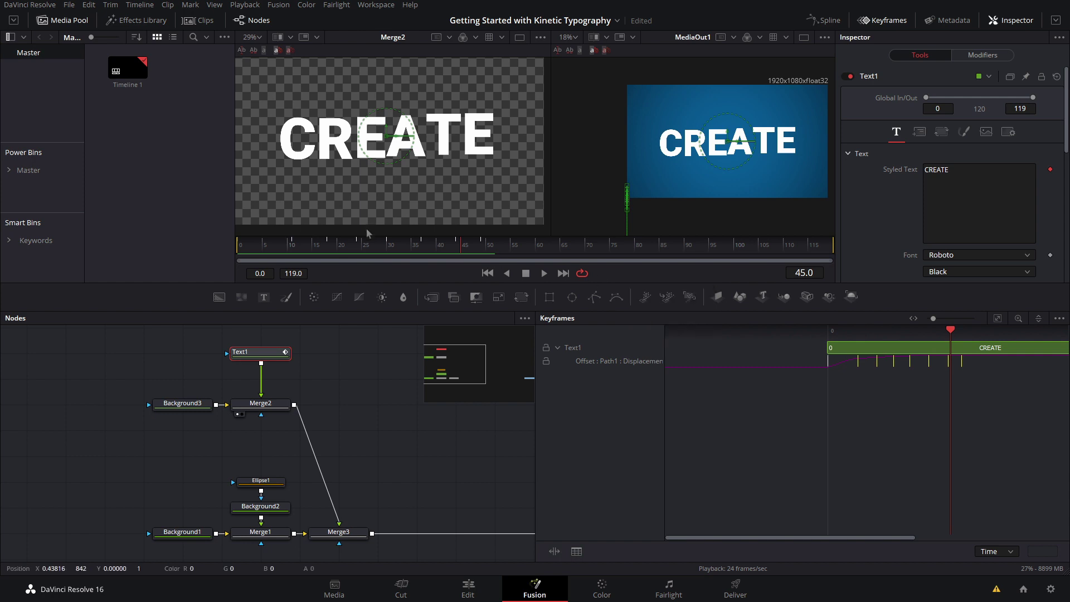
left_click_drag(370, 248, 289, 262)
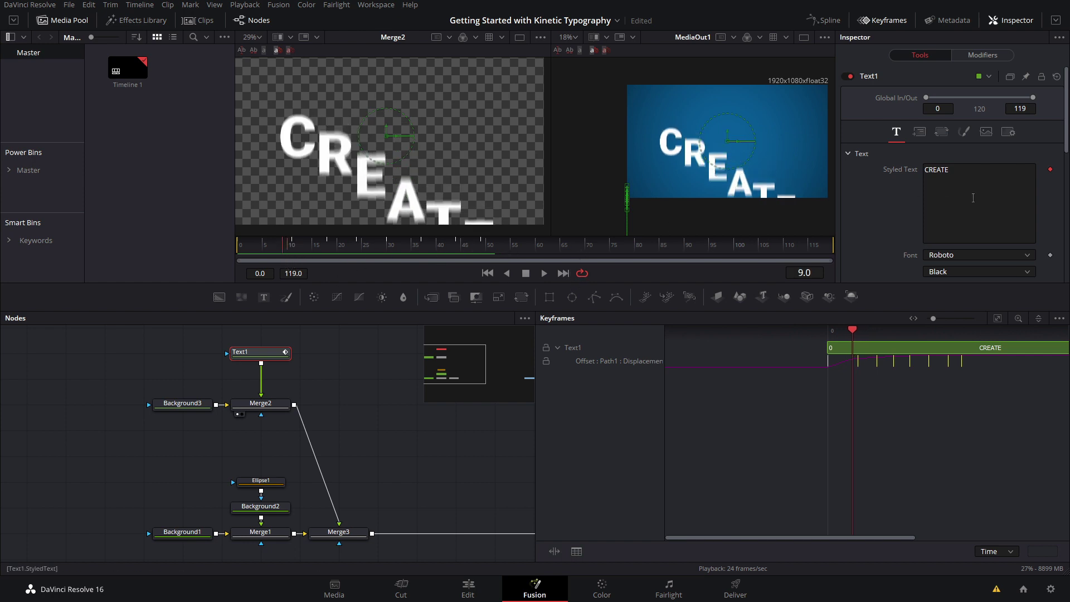
scroll(974, 198, "down", 3)
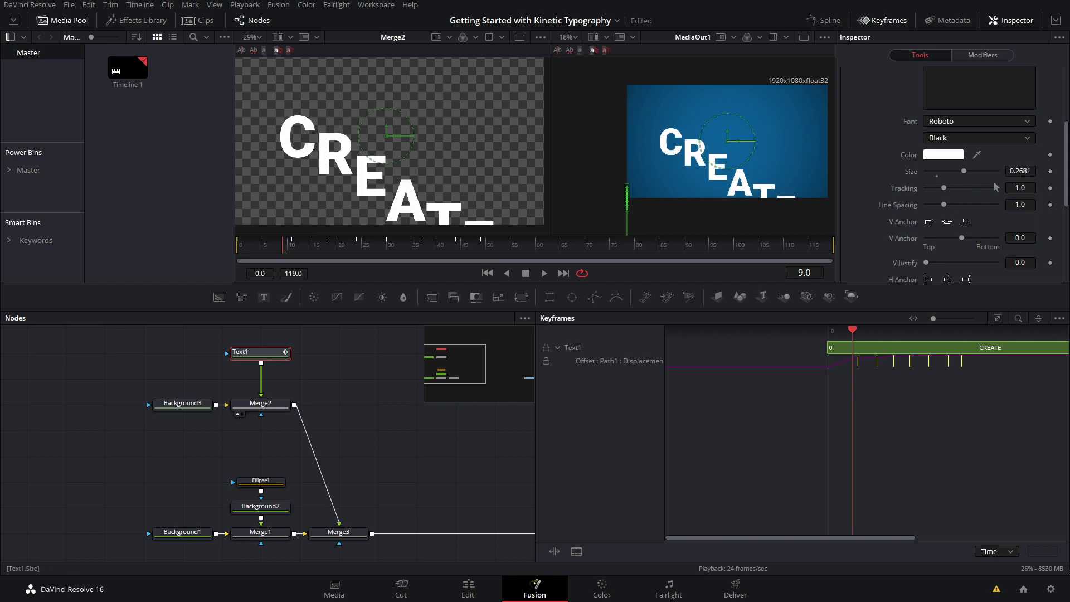
key("space")
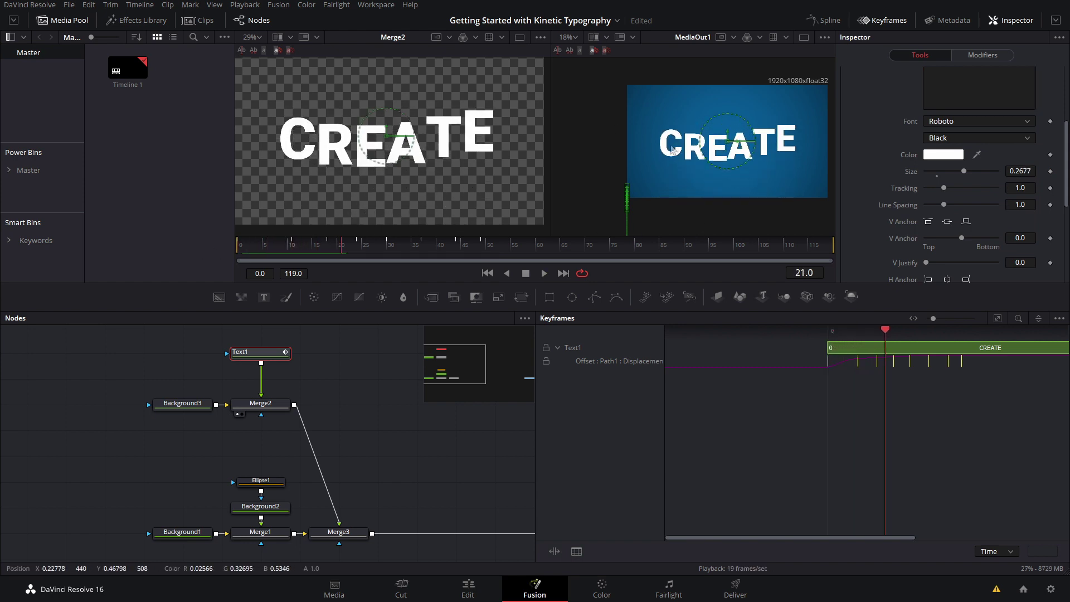
left_click_drag(336, 246, 391, 266)
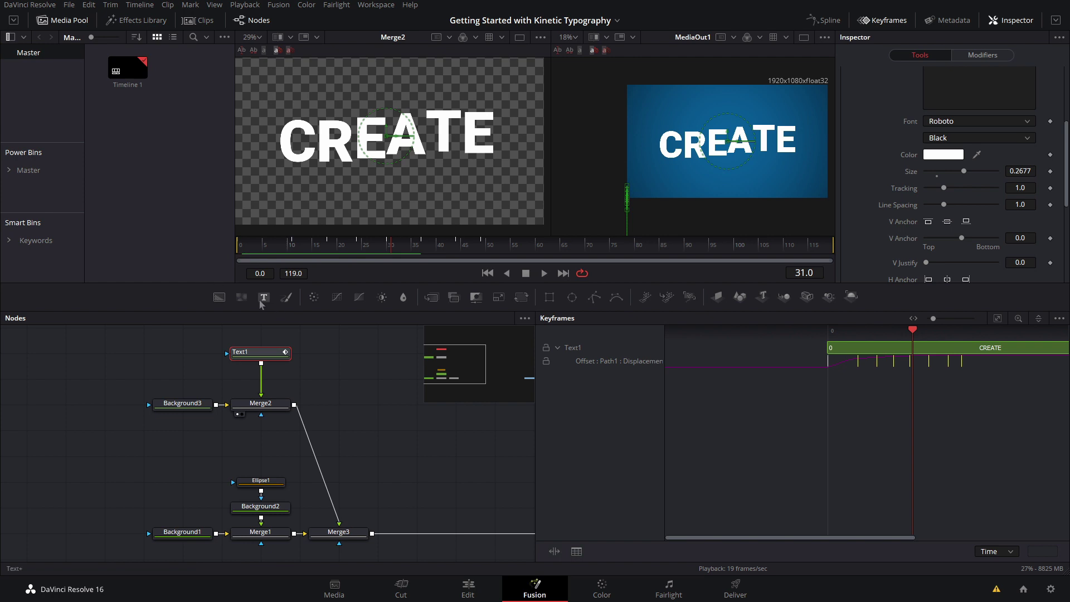
Step: Add a second Text+ node beside Text1 containing the text AWESOME in the Roboto font
left_click_drag(344, 357, 345, 360)
left_click(962, 130)
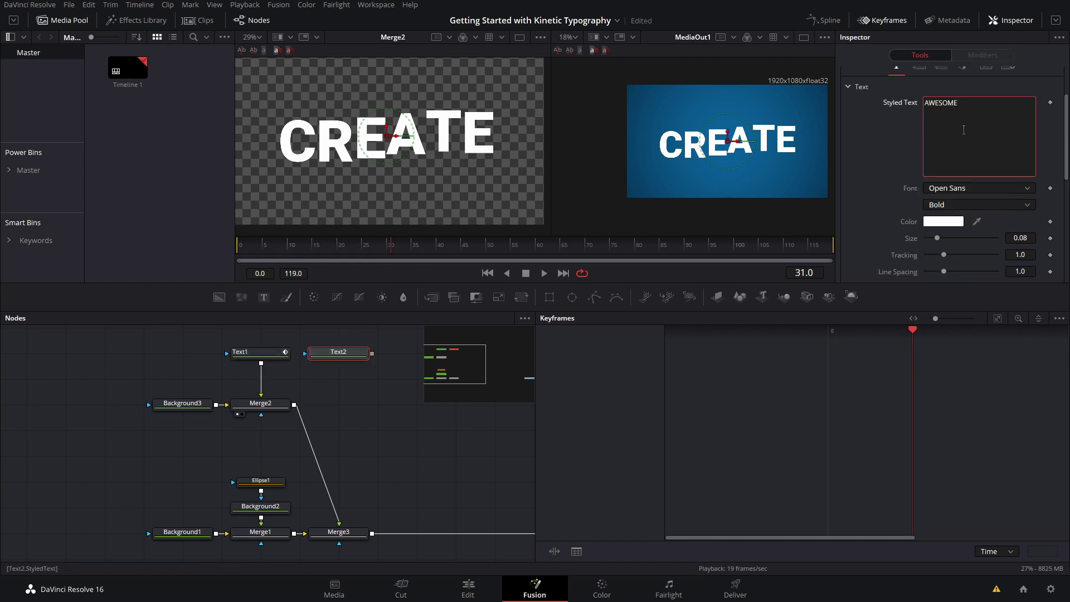
left_click(987, 187)
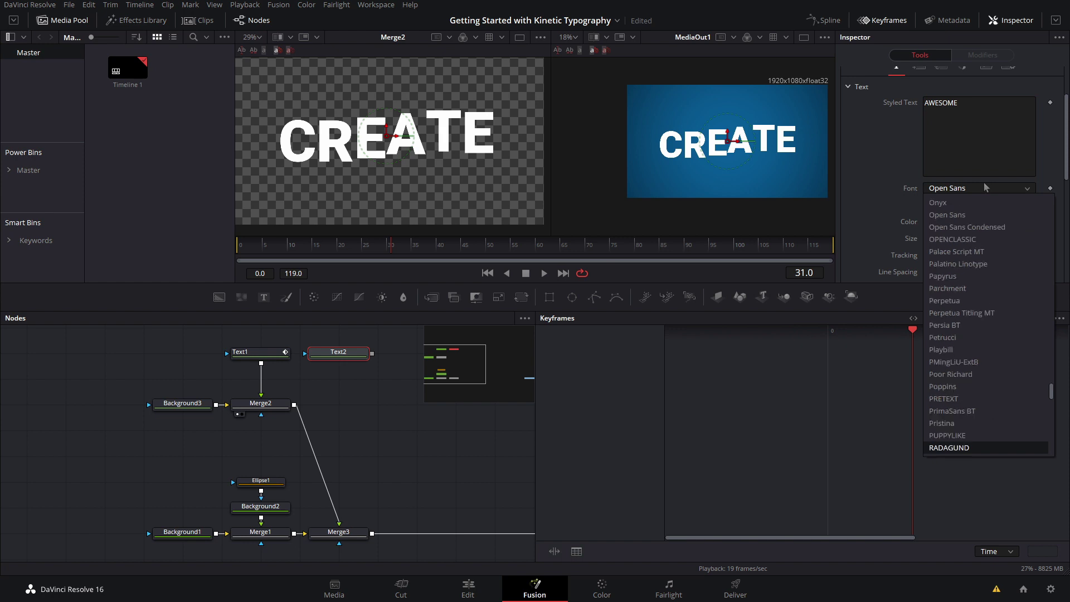
scroll(969, 396, "down", 5)
left_click(953, 421)
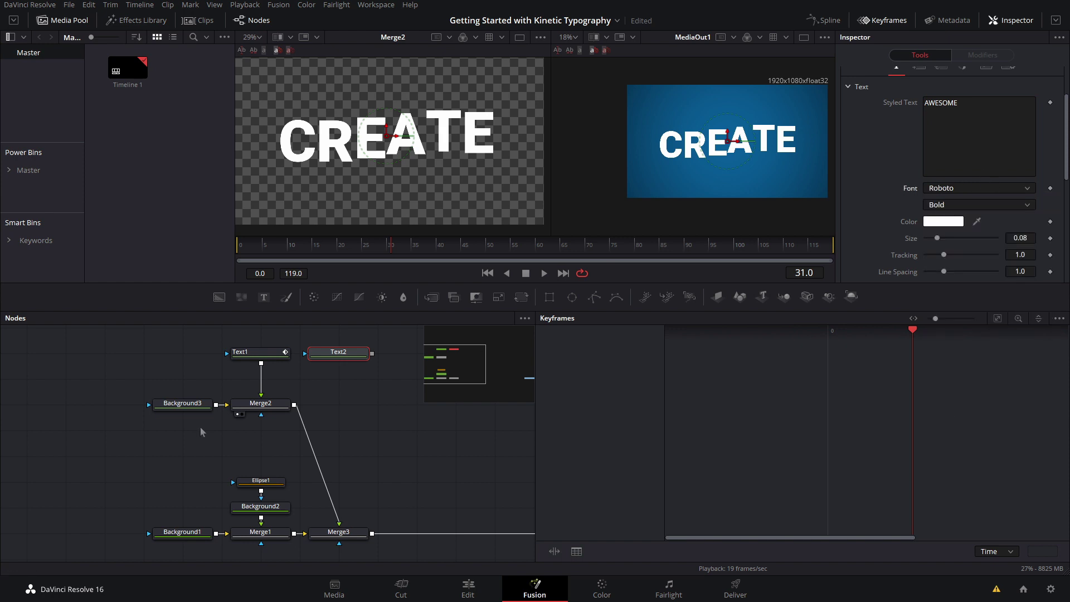
Step: Merge Text2 over the output of Merge2 and set its font style to Medium
left_click_drag(373, 354, 294, 405)
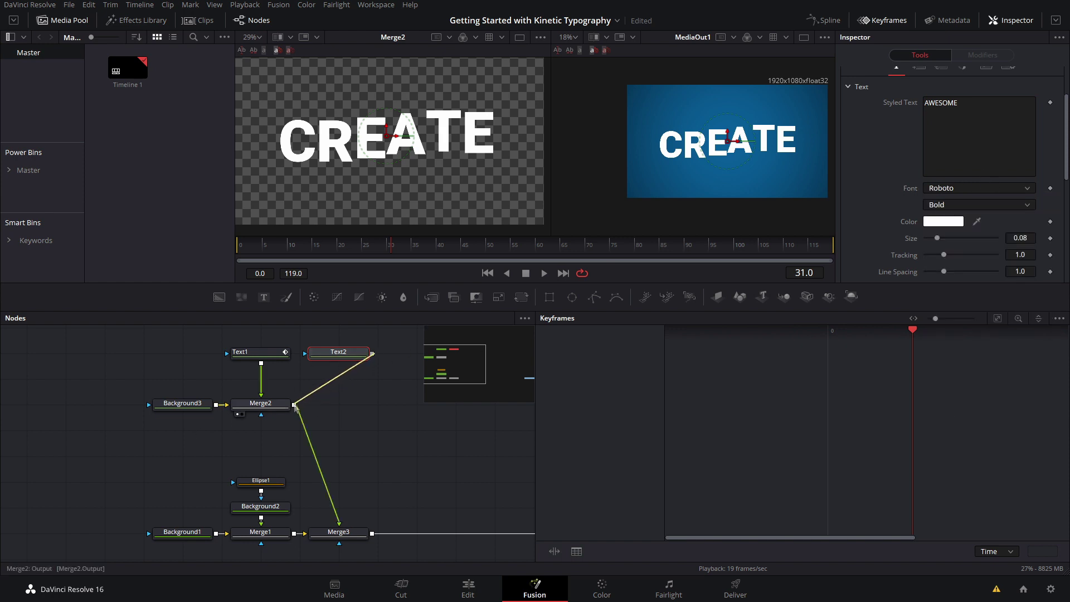
left_click(339, 352)
left_click(957, 205)
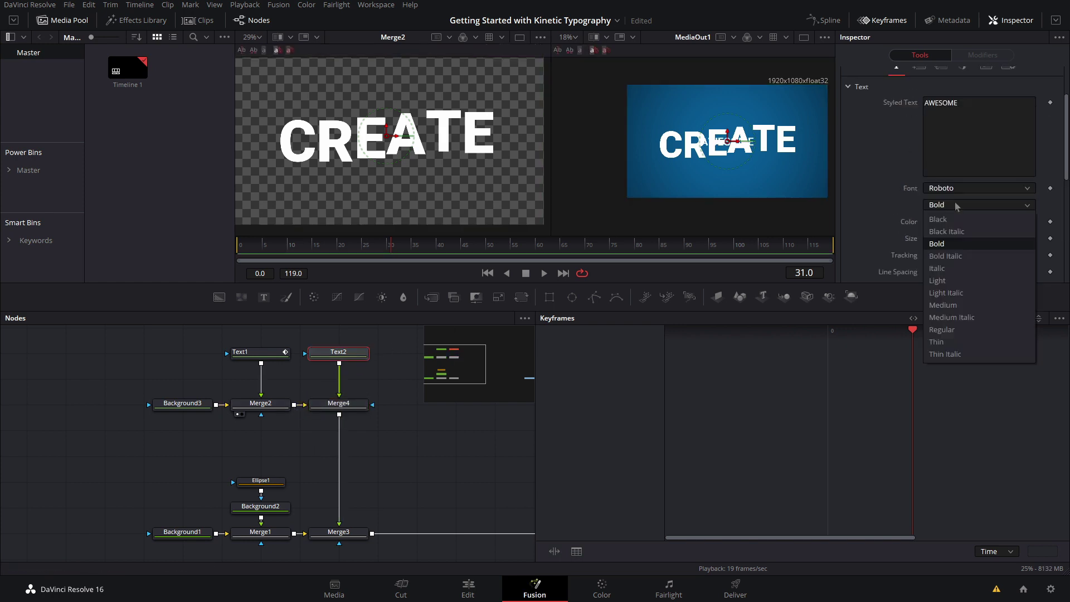
left_click(963, 310)
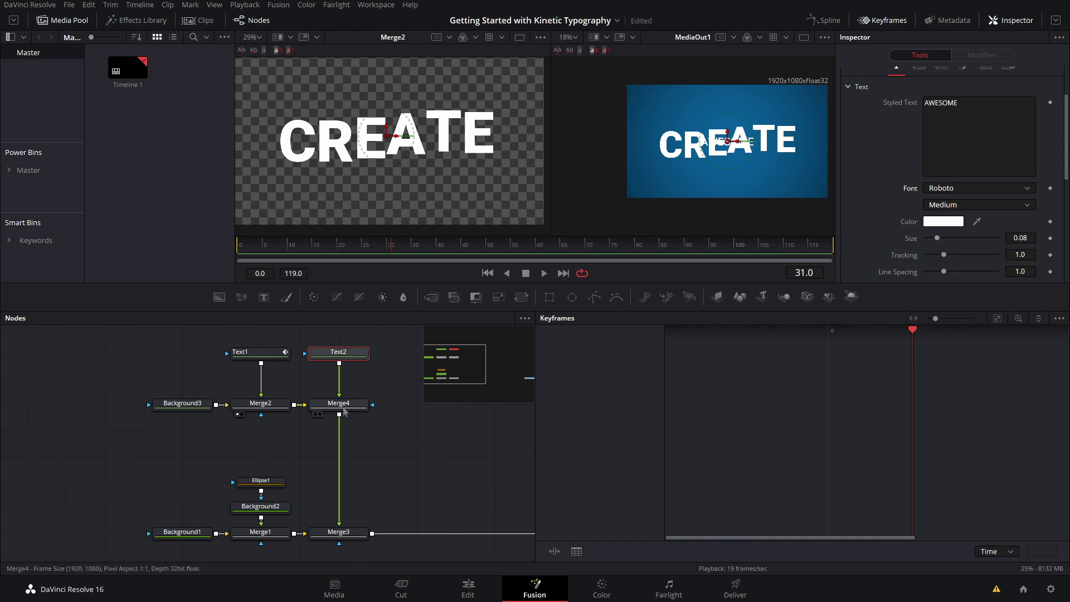
Step: Rotate the AWESOME text by setting the Merge4 angle to -90
left_click(343, 408)
mouse_move(1024, 98)
left_mouse_down()
mouse_move(1038, 98)
mouse_move(1004, 99)
left_mouse_up()
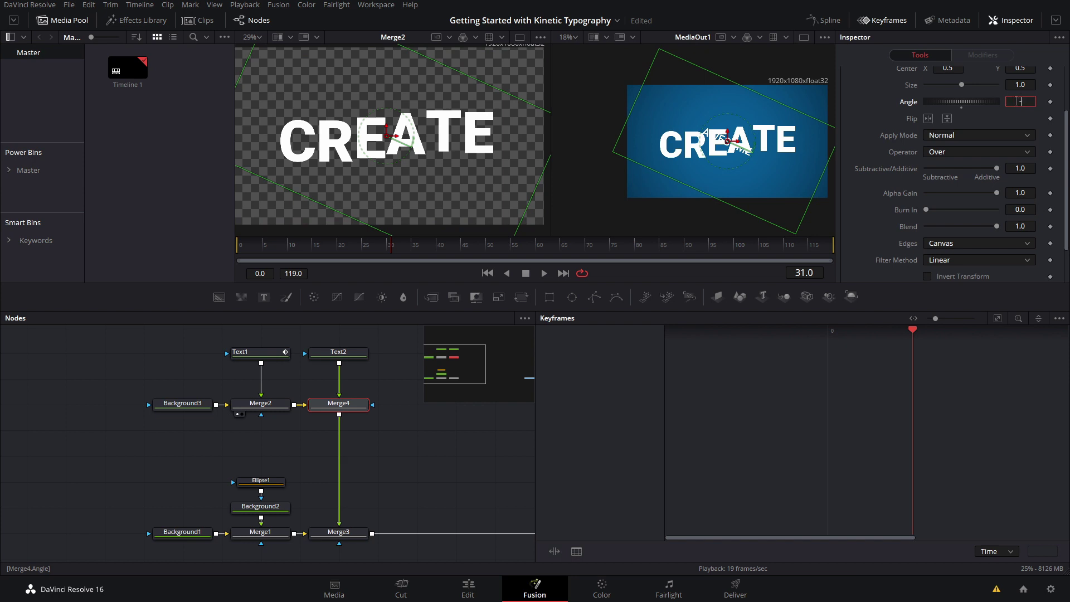
type("90")
key("Return")
Step: Position the AWESOME text beneath the right part of CREATE, checking its placement at frame 72
left_click(354, 355)
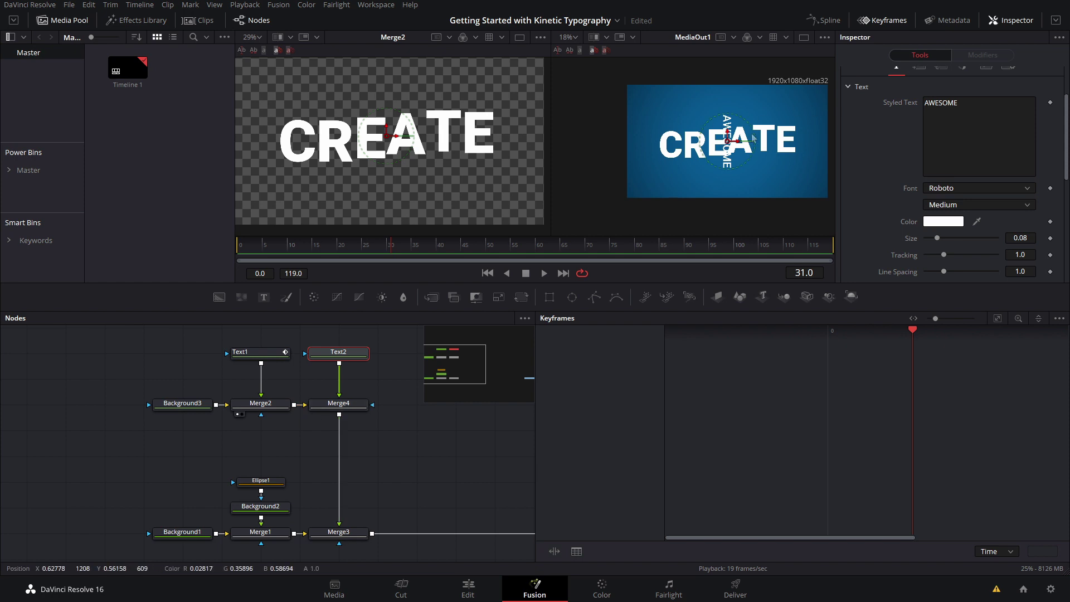
left_click(338, 403)
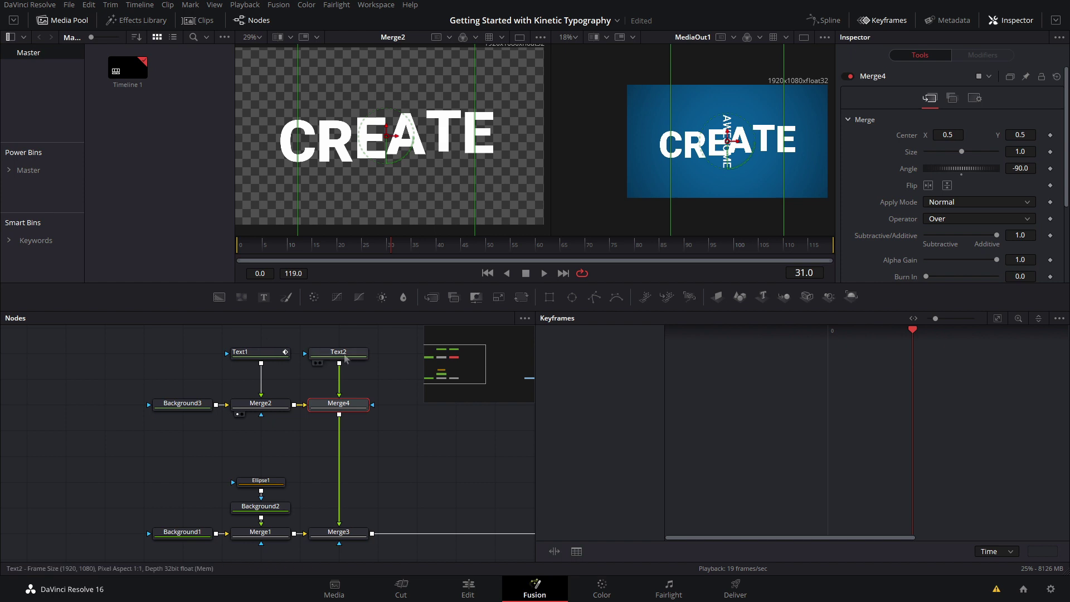
left_click(346, 359)
left_click_drag(728, 141, 781, 190)
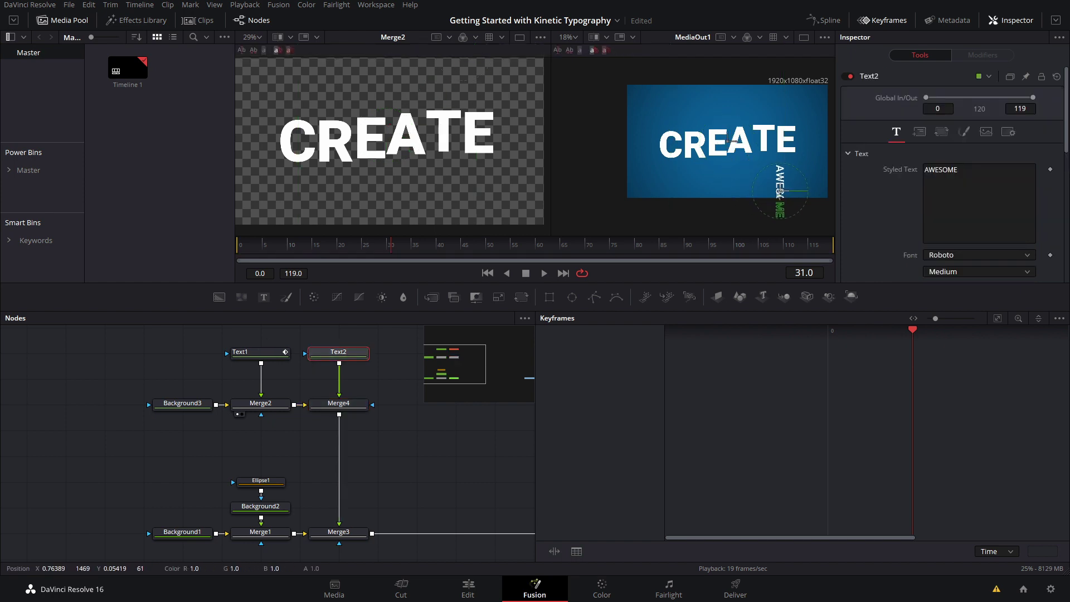
left_click_drag(446, 249, 600, 260)
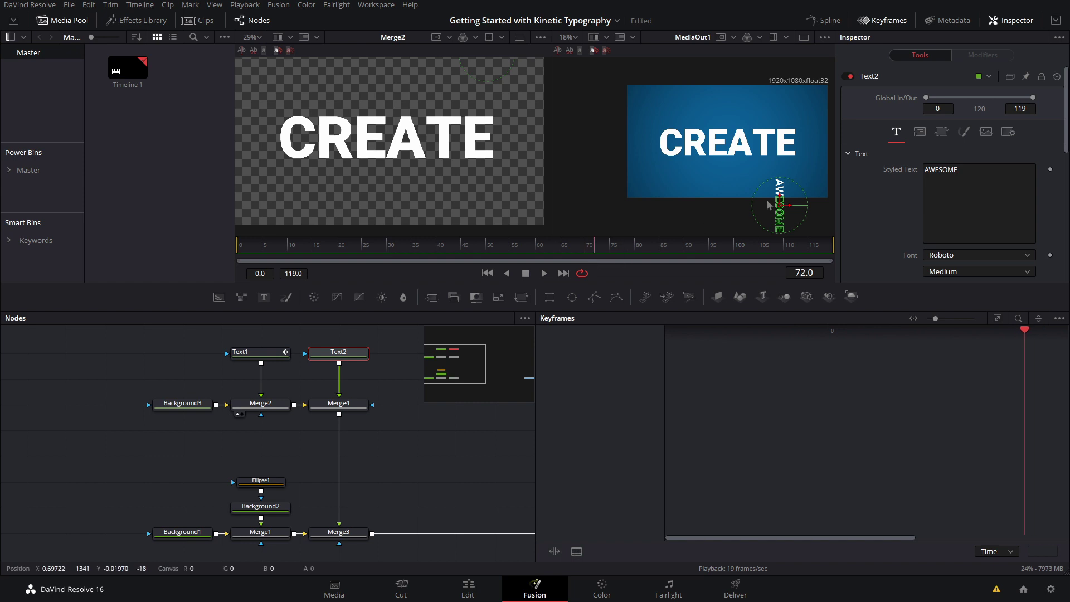
left_click_drag(778, 205, 778, 191)
Step: Set the AWESOME text's size to 0.0827, its vertical anchor to top and its horizontal anchor to left
scroll(988, 218, "down", 4)
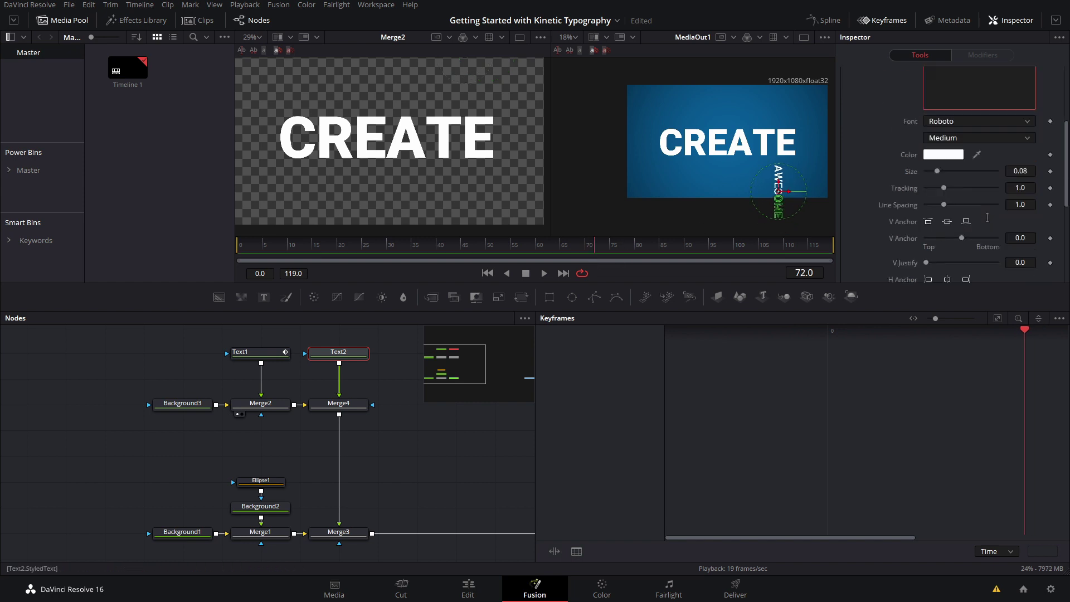
mouse_move(942, 174)
left_mouse_down()
mouse_move(964, 174)
mouse_move(938, 174)
left_mouse_up()
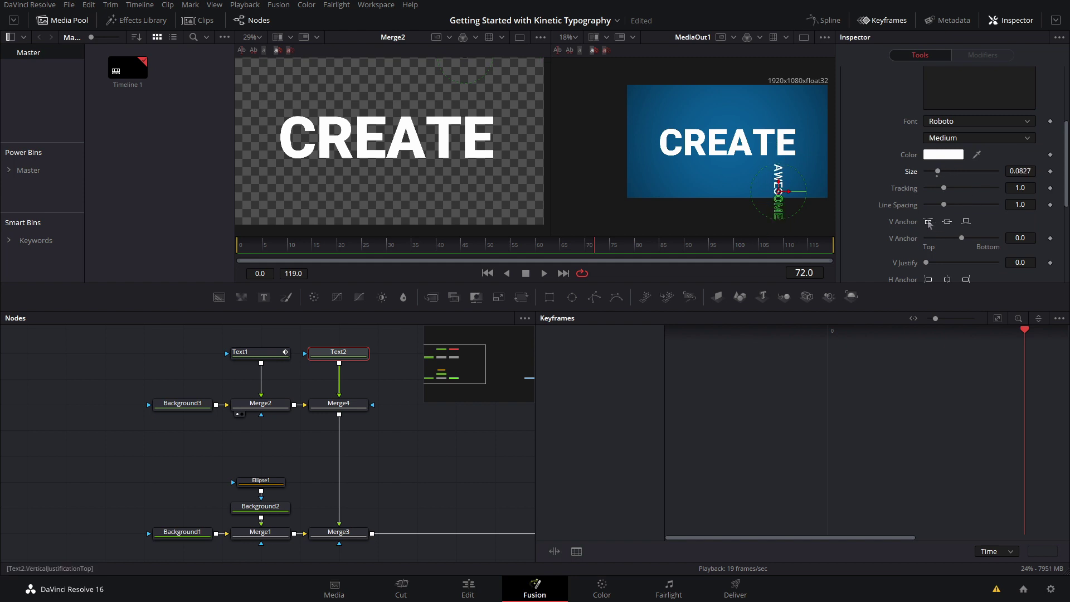
left_click(928, 222)
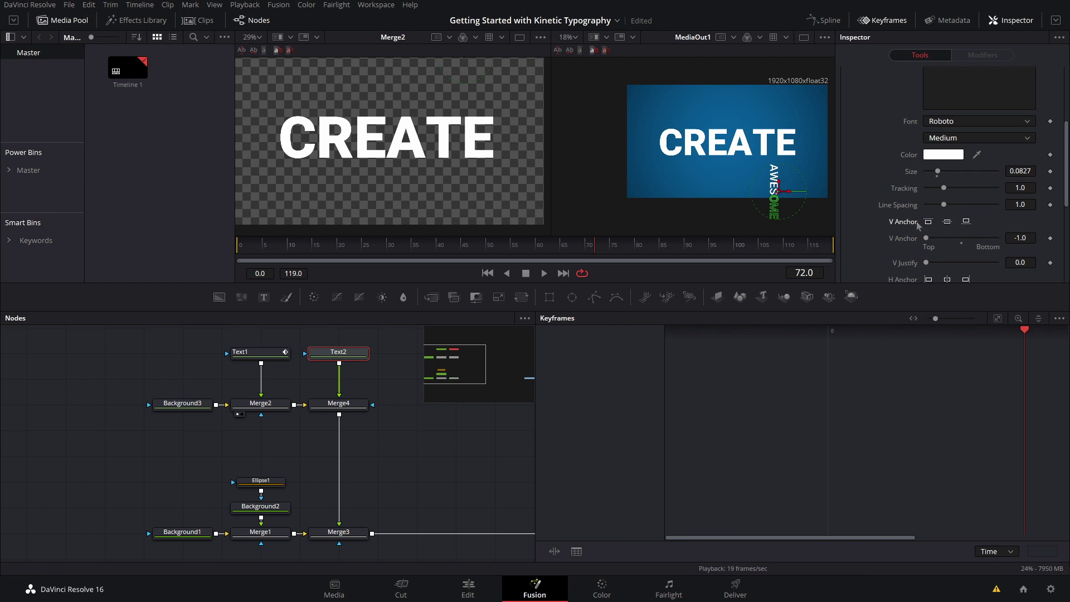
scroll(780, 194, "up", 6)
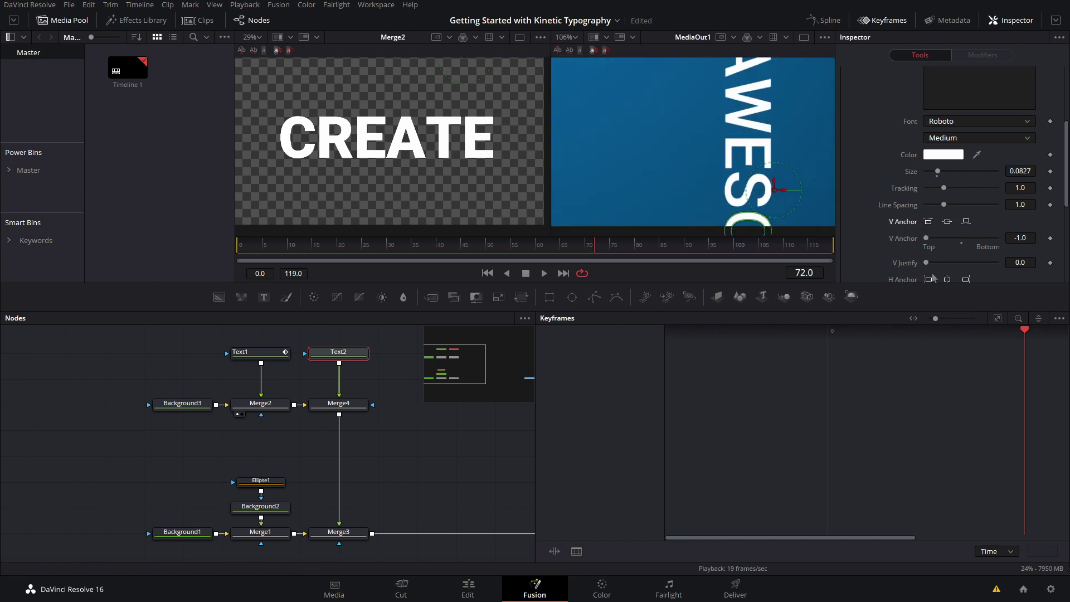
scroll(924, 219, "down", 4)
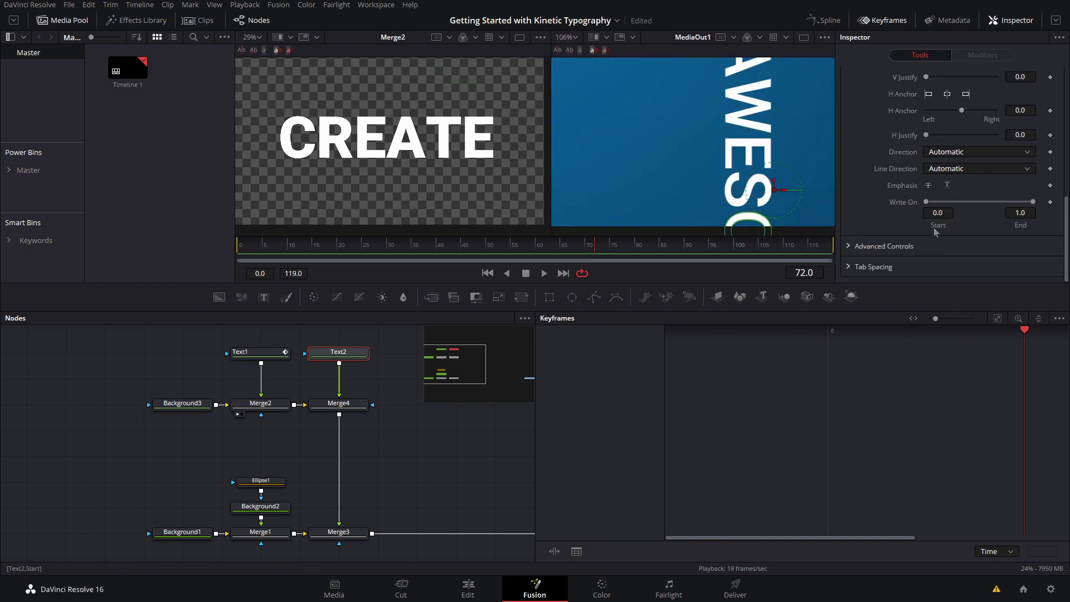
left_click(930, 95)
scroll(772, 196, "down", 4)
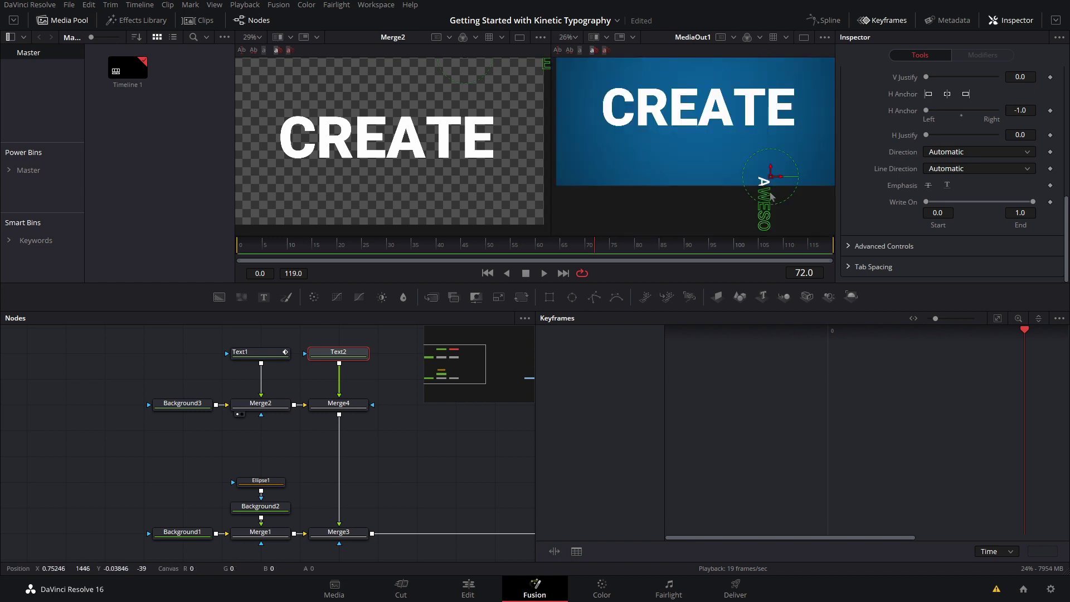
Step: Enlarge the AWESOME text to size 0.1886, nudge it slightly down under CREATE's last letter, and save the project
scroll(773, 197, "down", 2)
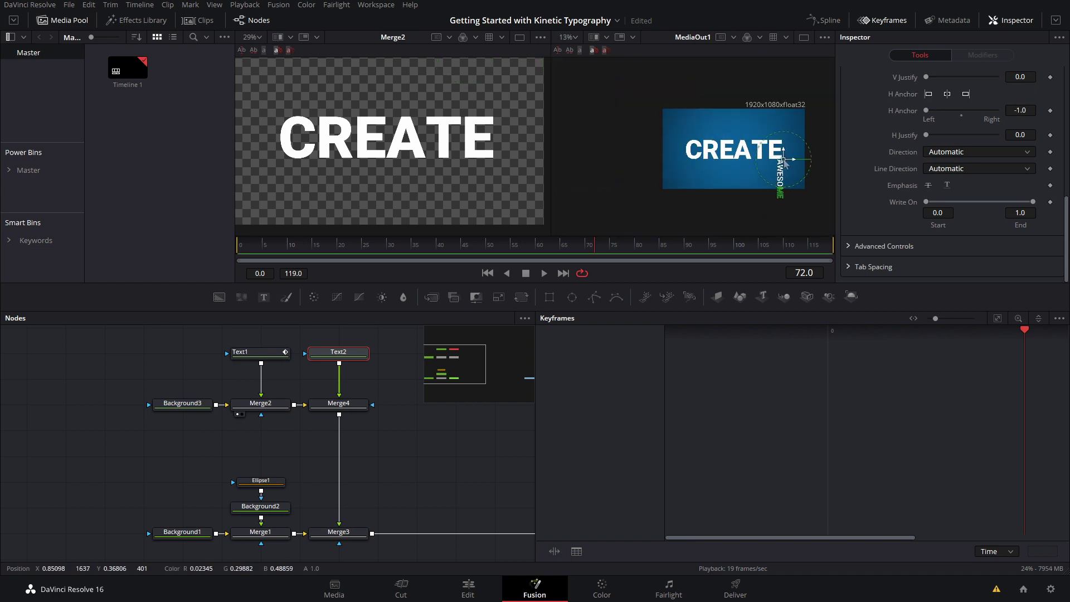
scroll(783, 160, "up", 5)
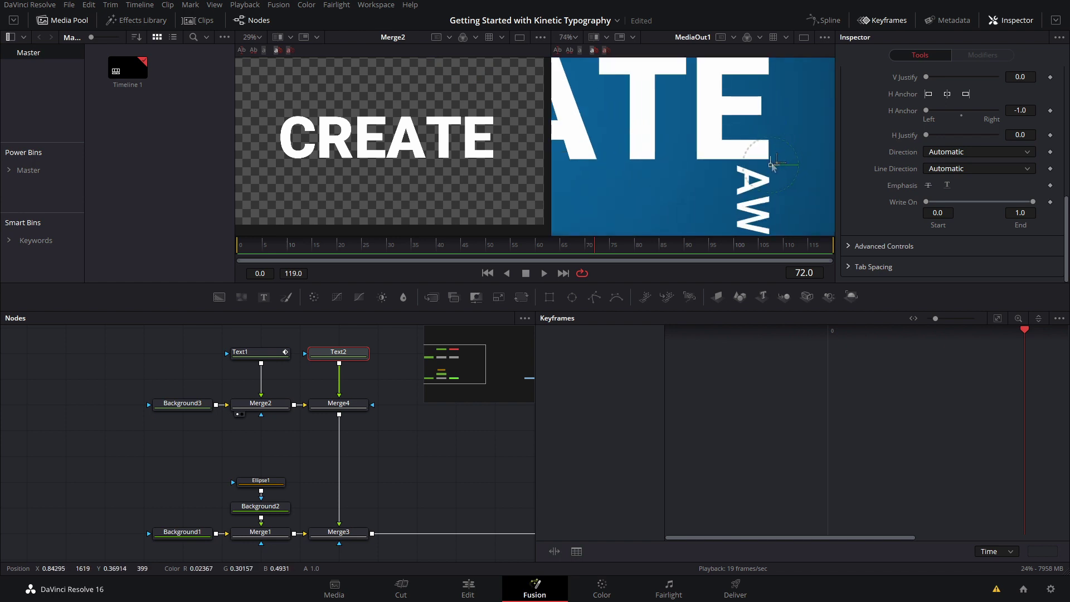
scroll(773, 165, "down", 2)
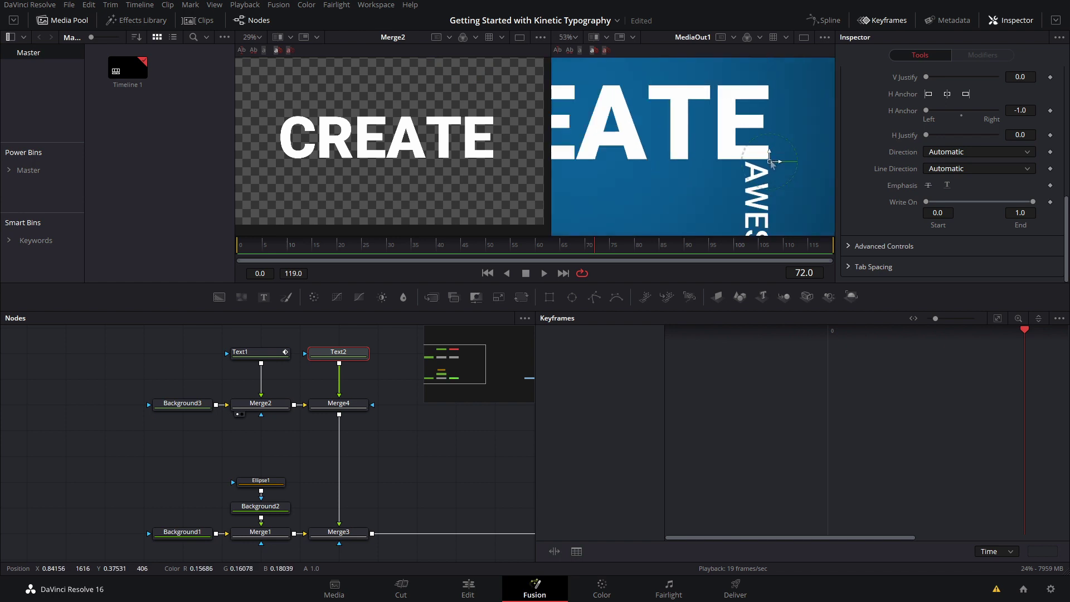
scroll(772, 162, "down", 2)
scroll(970, 184, "up", 5)
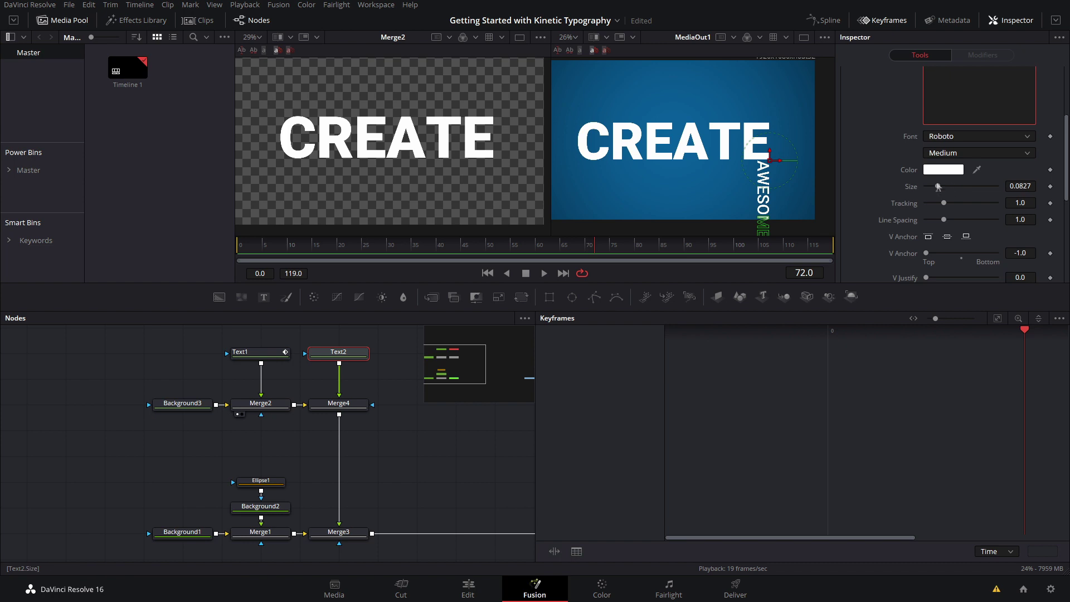
left_click_drag(938, 187, 966, 186)
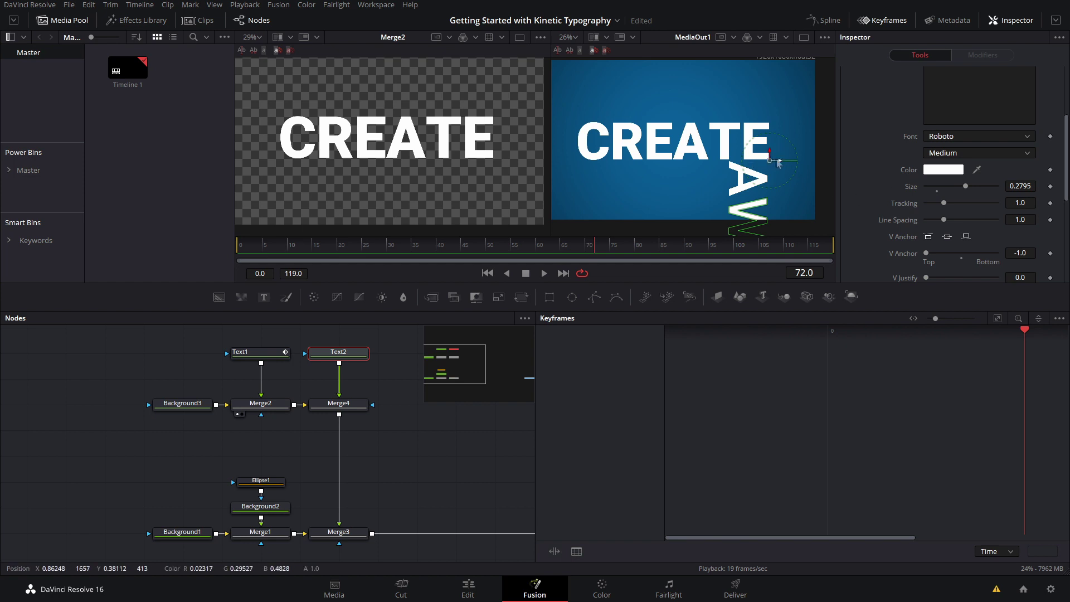
left_click_drag(771, 160, 770, 163)
left_click_drag(966, 186, 953, 186)
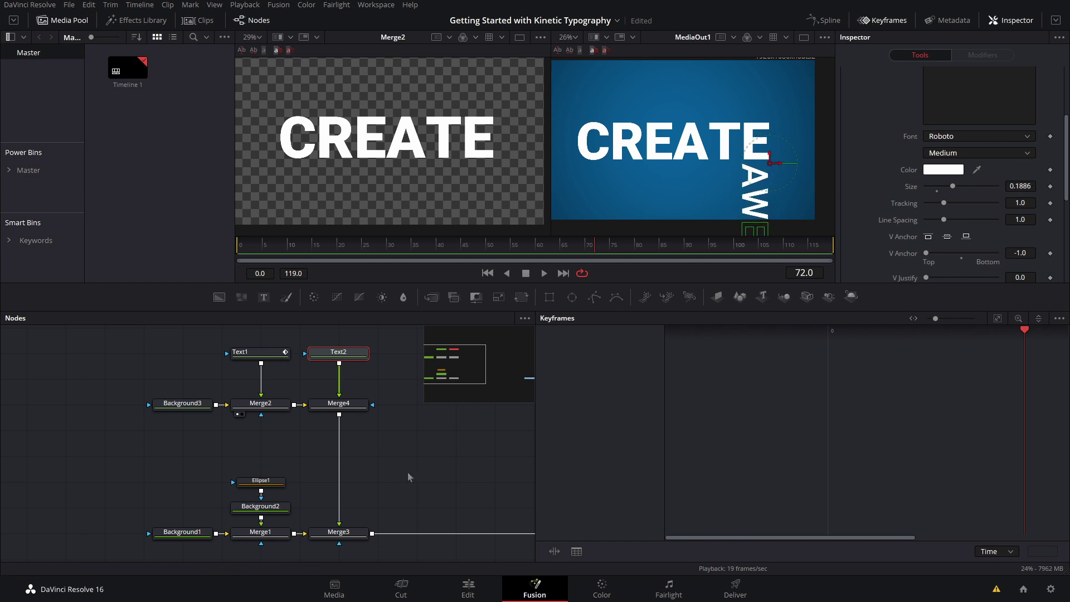
key("ctrl+s")
Step: Hide the keyframe editor, play the animation from frame 0 and park the playhead at frame 33
left_click_drag(559, 249, 234, 275)
left_click(864, 21)
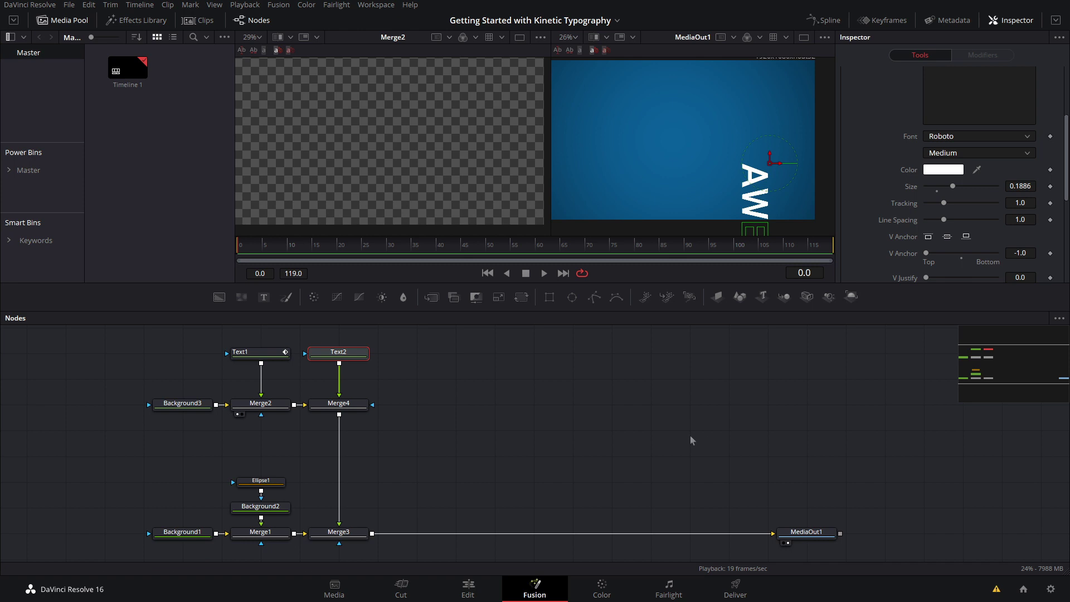
key("space")
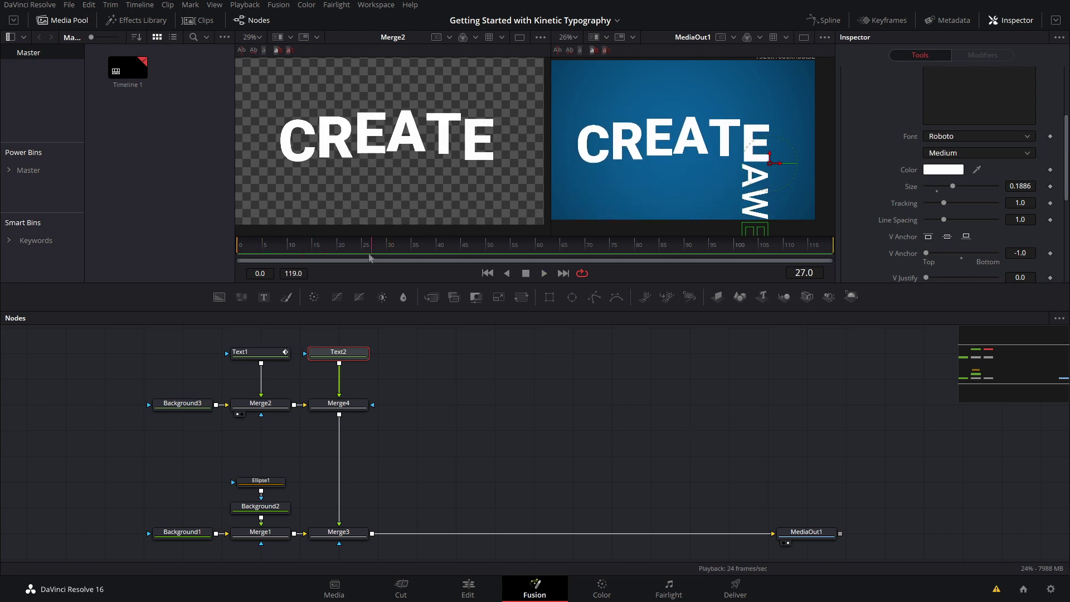
left_click(379, 261)
left_click_drag(379, 258, 403, 257)
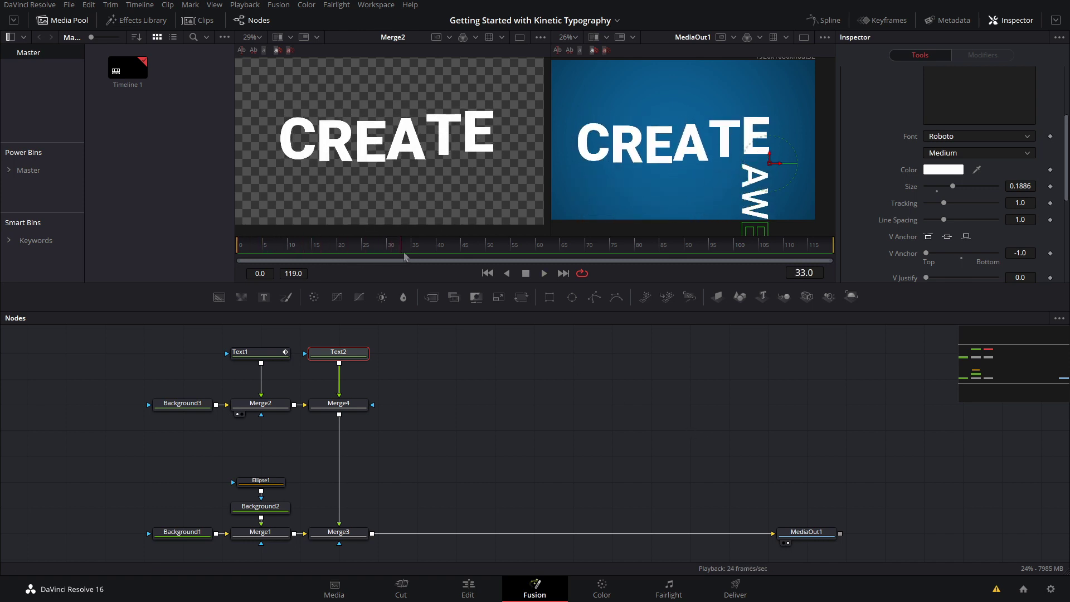
Step: Insert a Transform node between Merge4 and Merge3
left_click(347, 408)
key("shift+space")
type("trans")
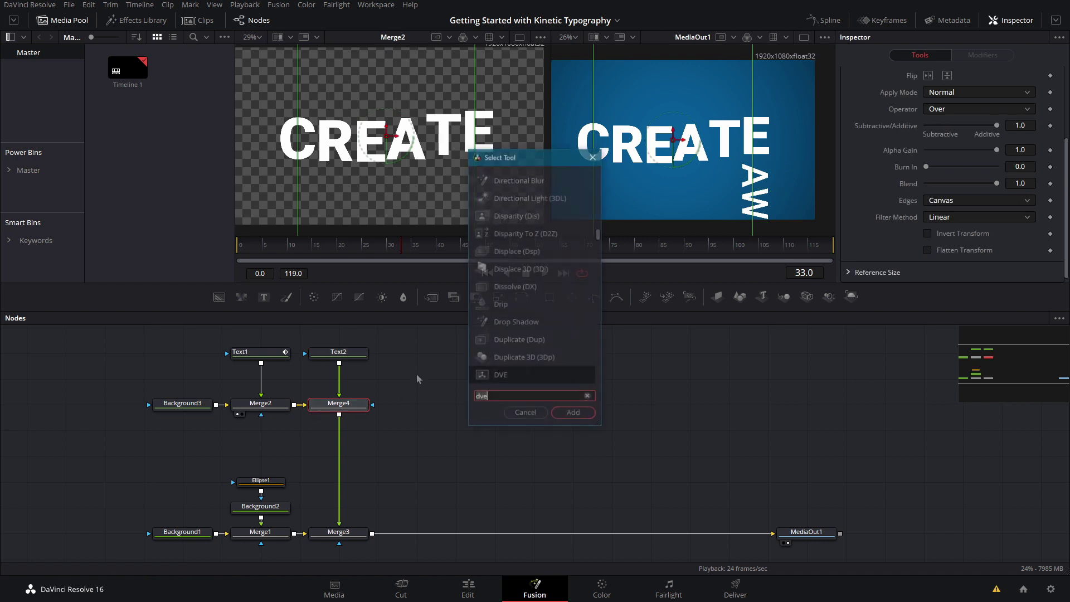
key("Return")
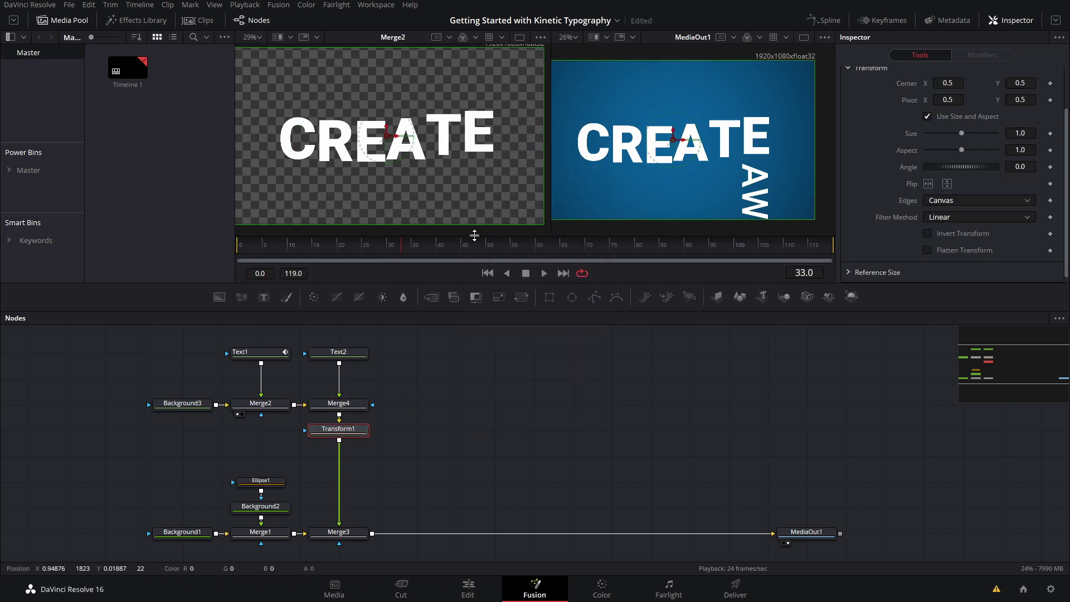
Step: Keyframe the Transform1 size, angle and center at frame 33
left_click(1050, 133)
left_click(1050, 167)
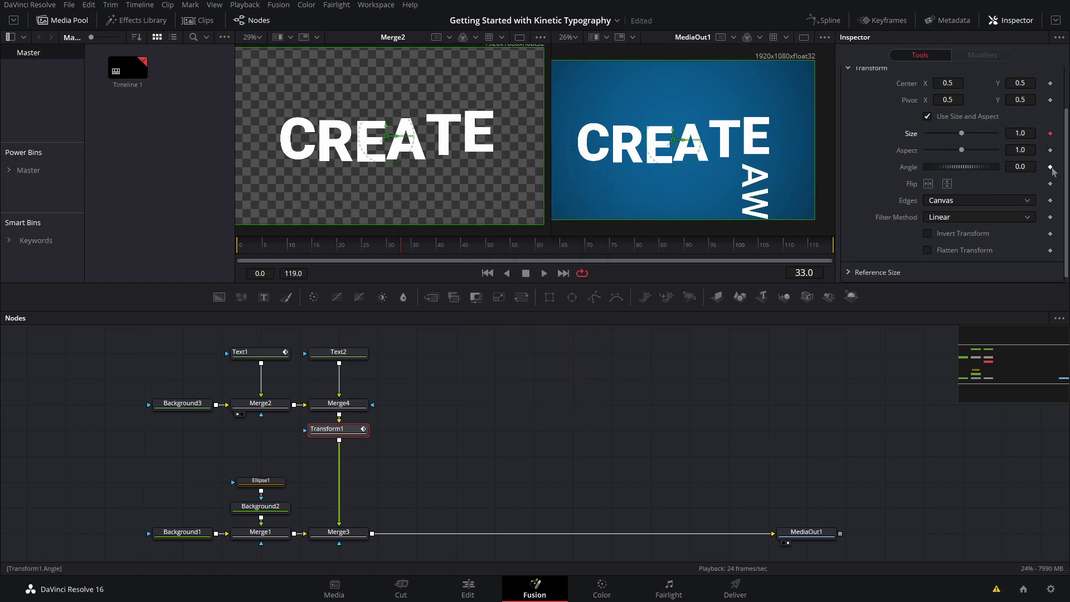
scroll(1052, 167, "up", 2)
left_click(1051, 135)
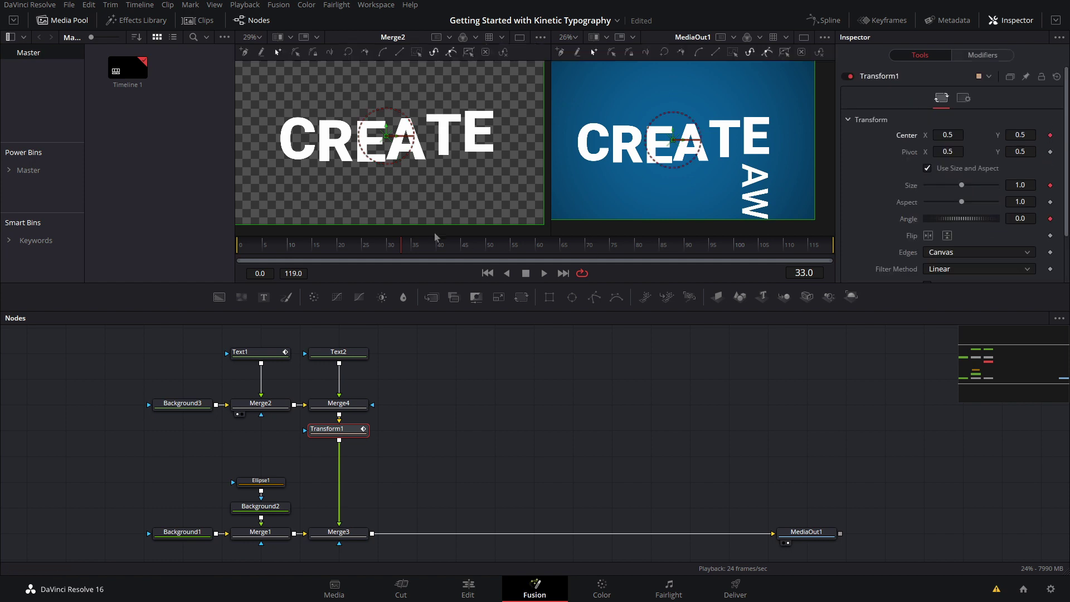
Step: At frame 48, set the Transform1 size to 0.72 and its angle to 90
left_click(466, 245)
key("Right")
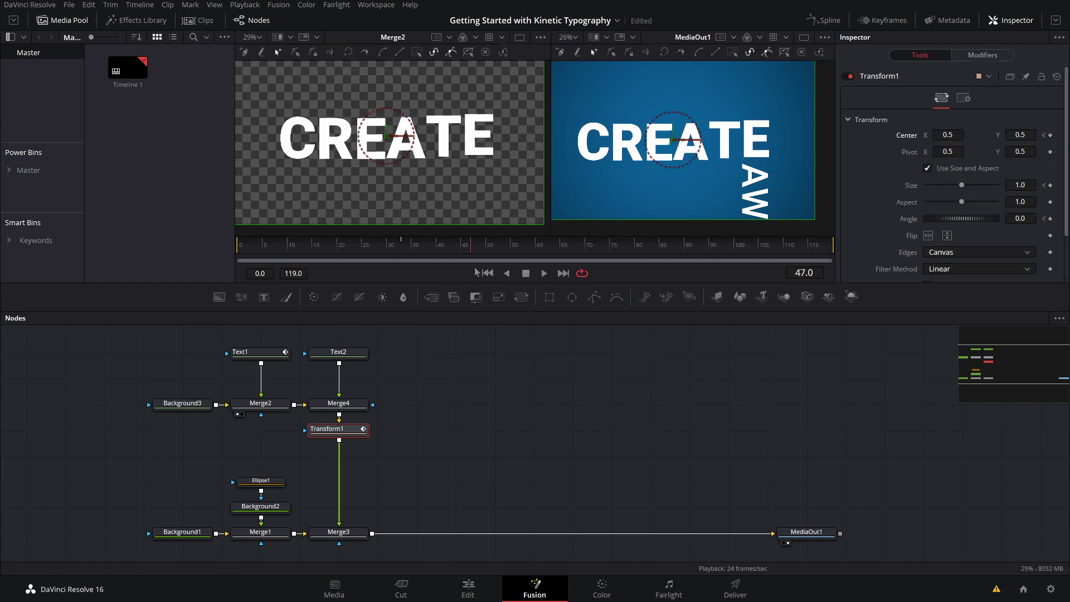
key("Right")
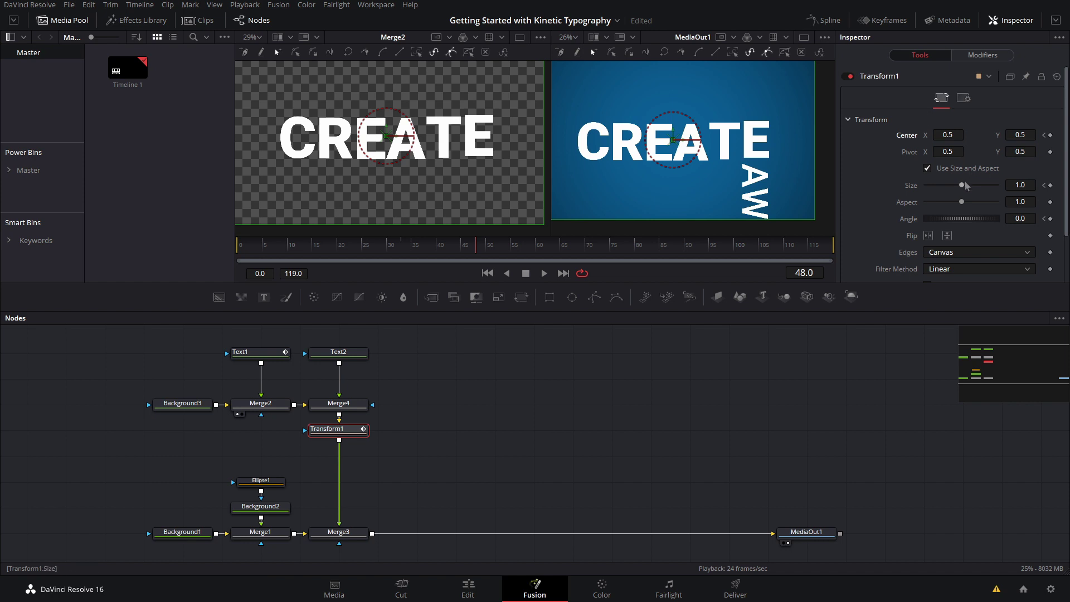
left_click_drag(961, 185, 1051, 231)
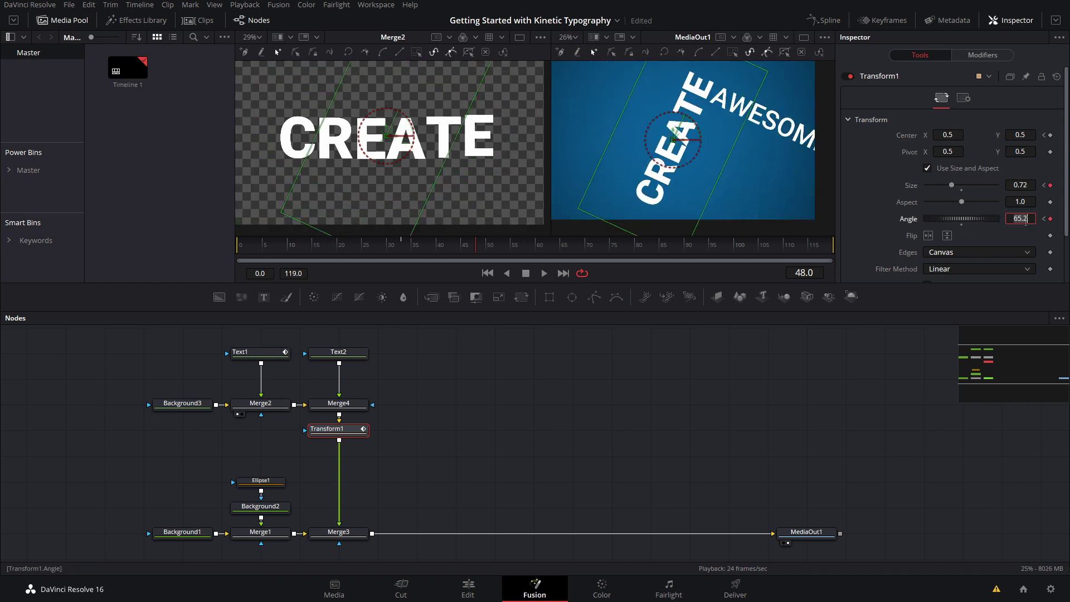
type("90")
key("Return")
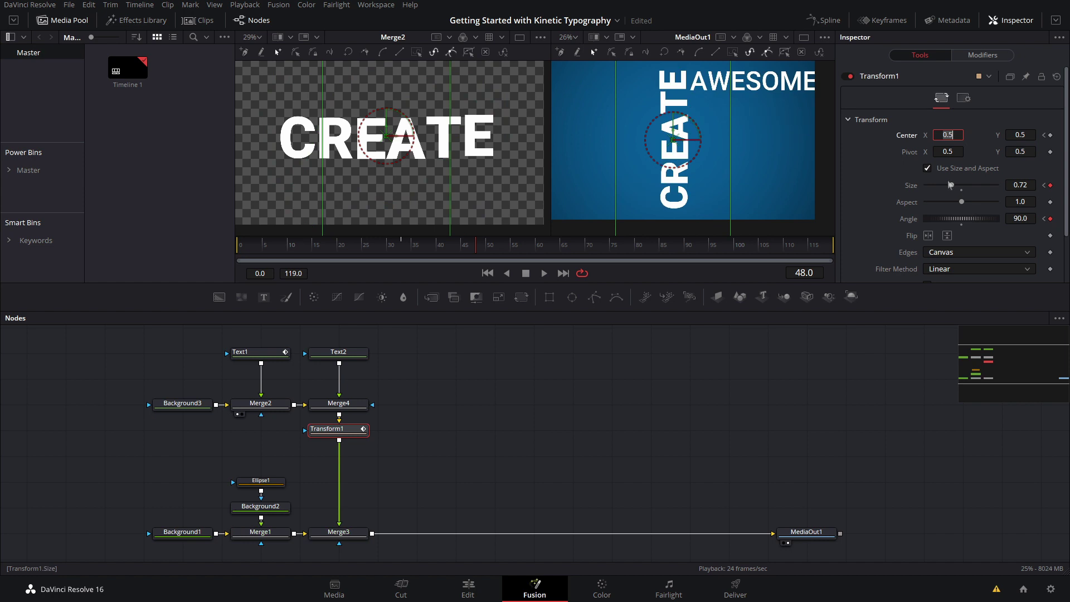
Step: At frame 48, reduce the Transform1 size to 0.661 and move its center to about X 0.243, Y 0.486
left_click_drag(952, 186, 945, 185)
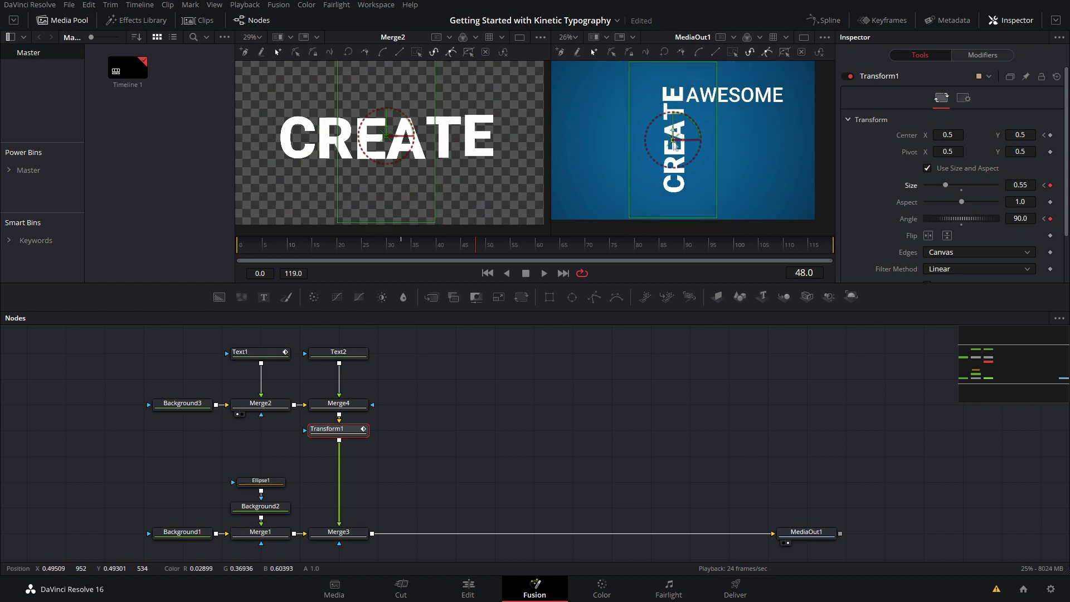
left_click_drag(675, 141, 655, 143)
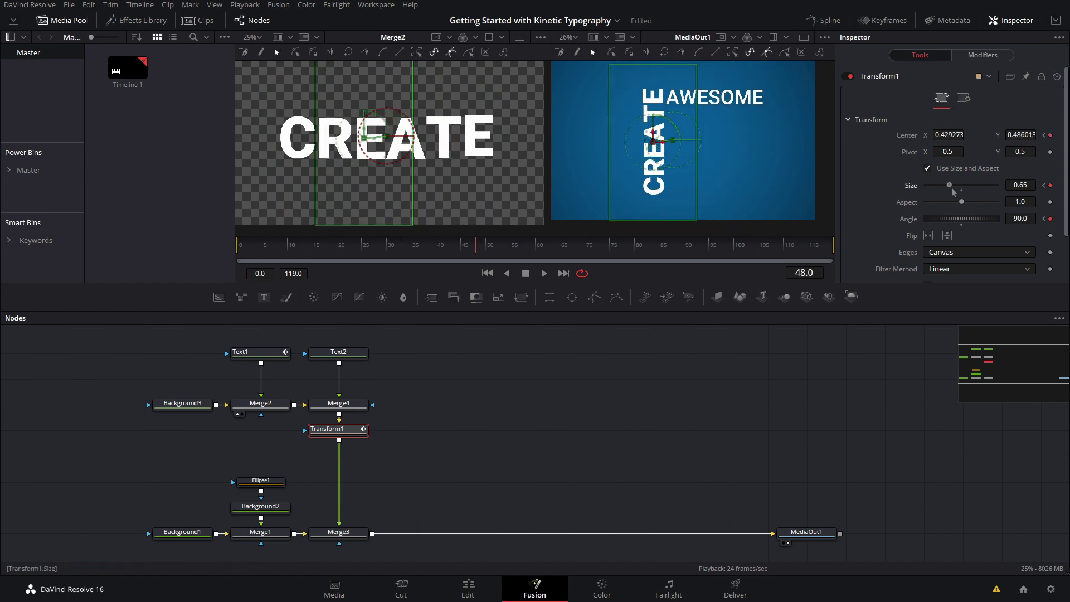
left_click_drag(953, 190, 956, 190)
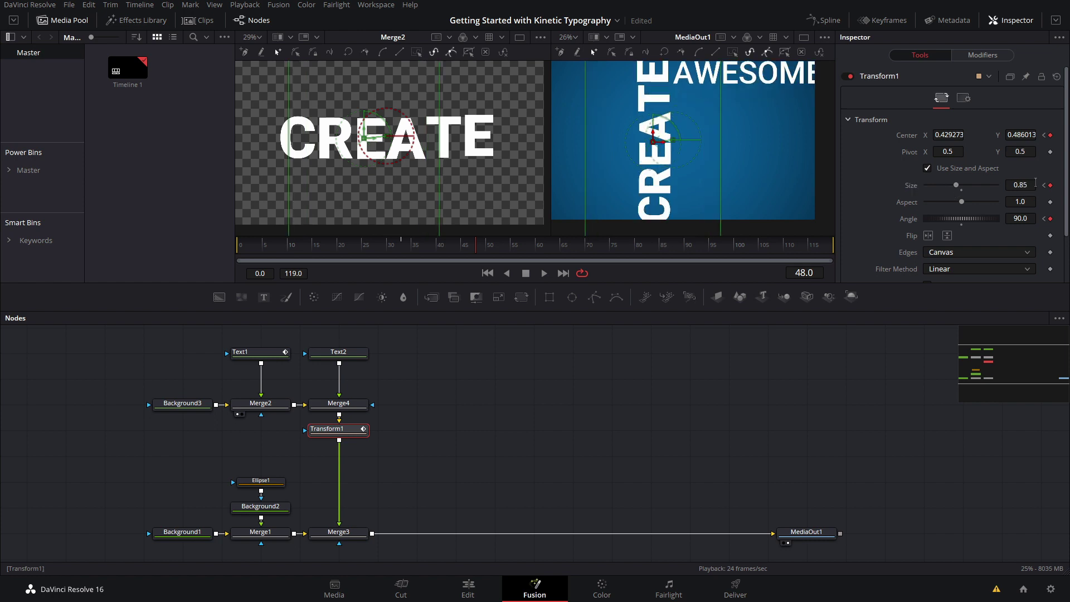
left_click_drag(1033, 186, 927, 186)
left_click_drag(672, 144, 611, 150)
Step: Add holding keyframes for the Transform1 size, angle and center at about frame 80
left_click_drag(460, 250, 570, 257)
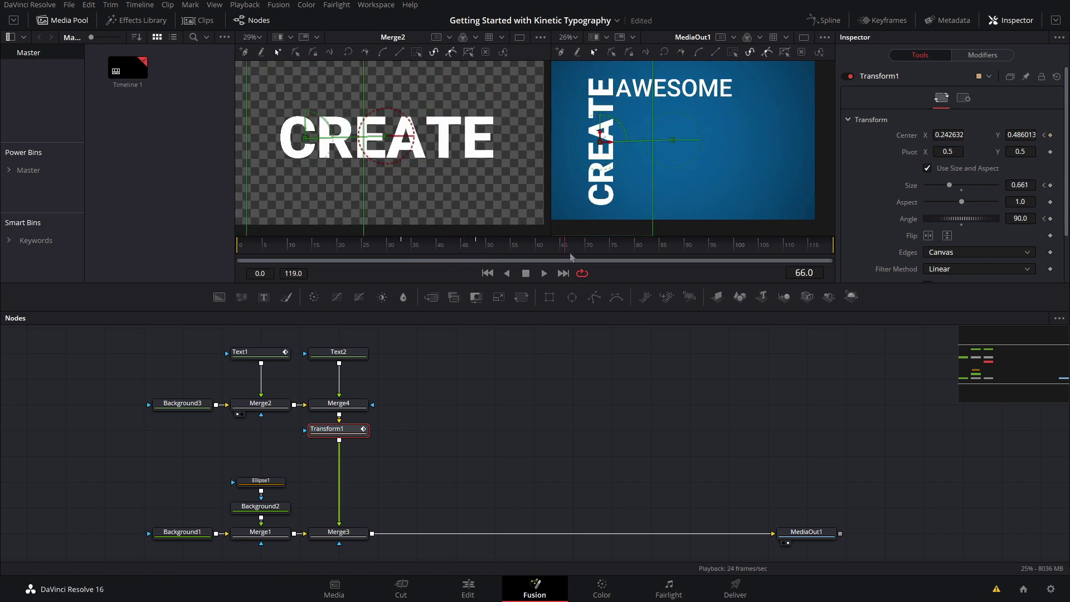
left_click(1050, 185)
left_click(1051, 218)
left_click(1050, 135)
Step: At frame 53, set the Transform1 angle to 93.4, size to 0.632 and center to about X 0.213, Y 0.483
mouse_move(521, 259)
left_mouse_down()
mouse_move(660, 262)
mouse_move(486, 280)
mouse_move(547, 285)
mouse_move(390, 260)
mouse_move(483, 266)
mouse_move(510, 249)
left_mouse_up()
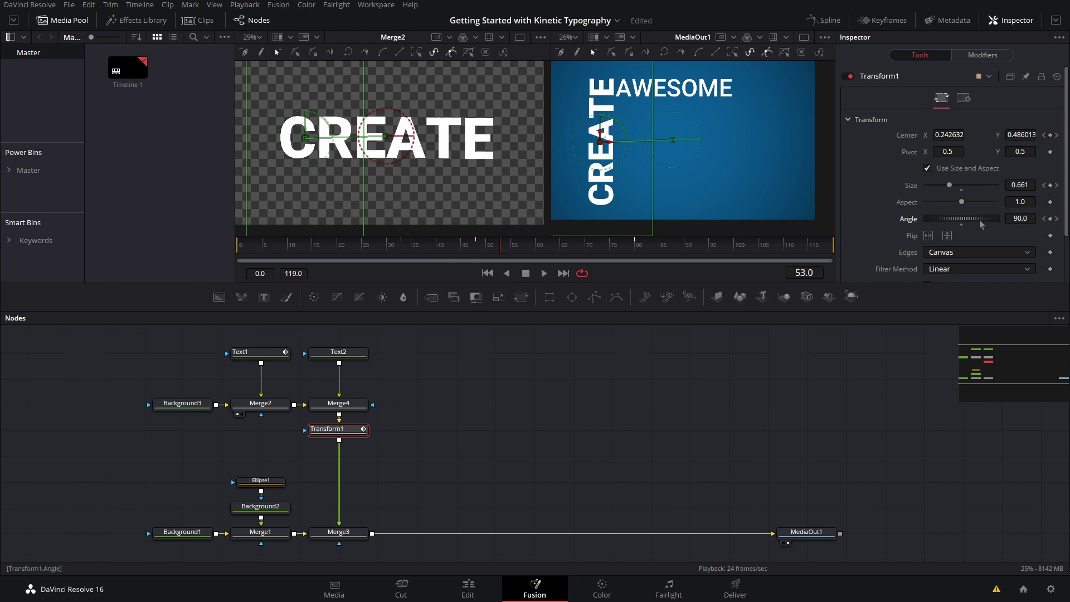
left_click_drag(982, 224, 982, 224)
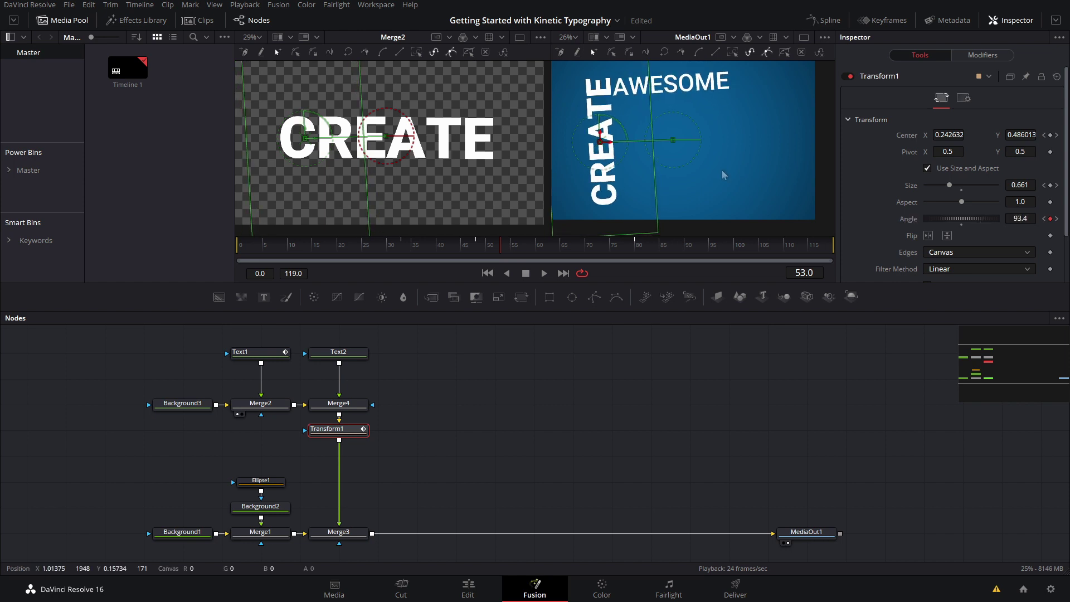
left_click_drag(1013, 185, 1009, 185)
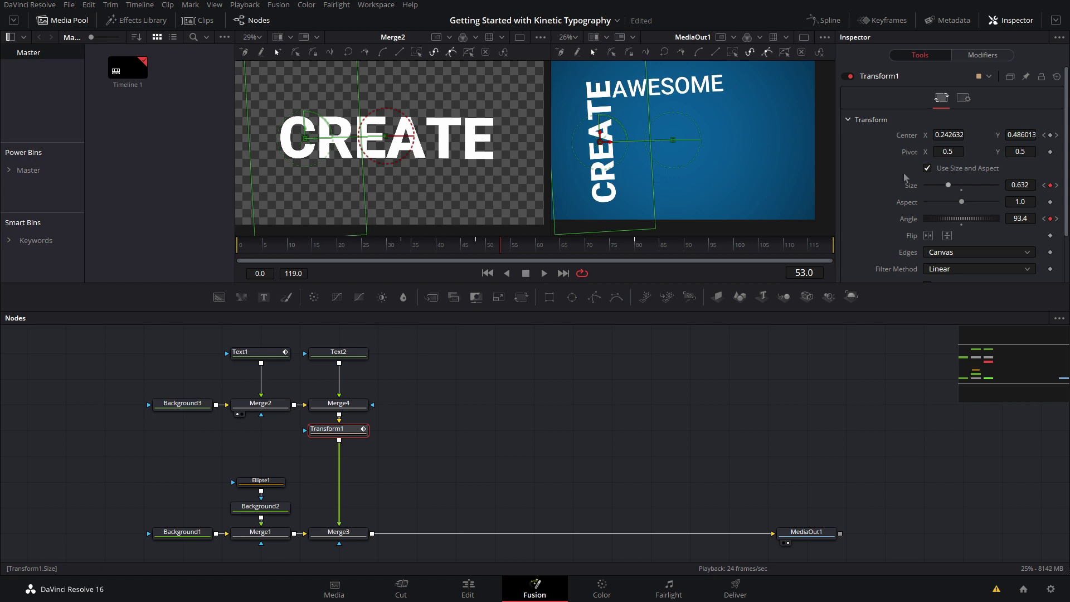
left_click_drag(600, 141, 592, 142)
Step: Remove the Transform1 size, center and angle keyframes at frame 48 and save the project
left_click(477, 246)
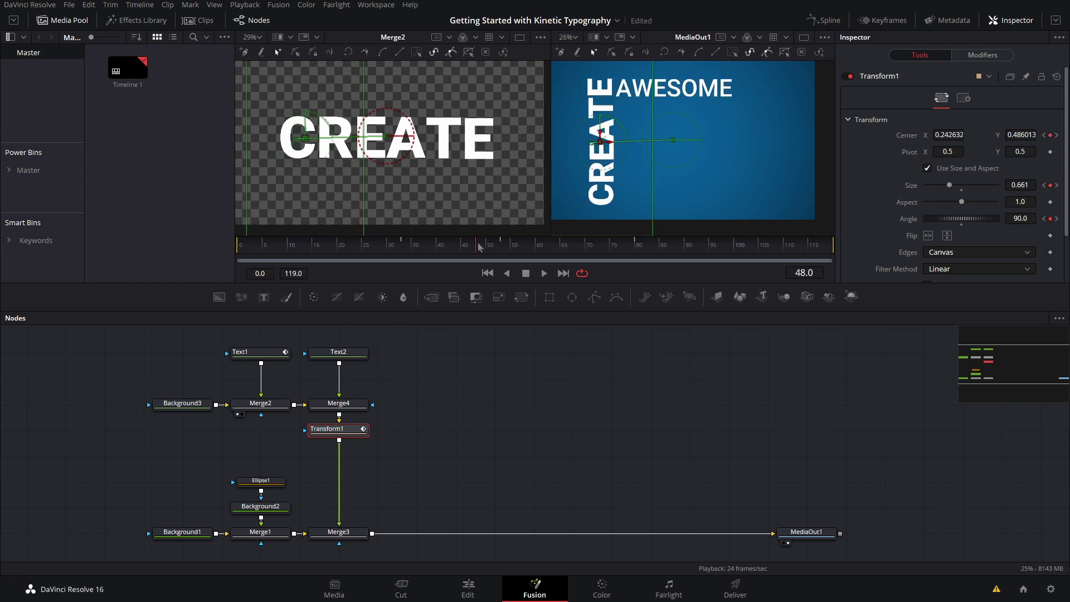
left_click(1050, 185)
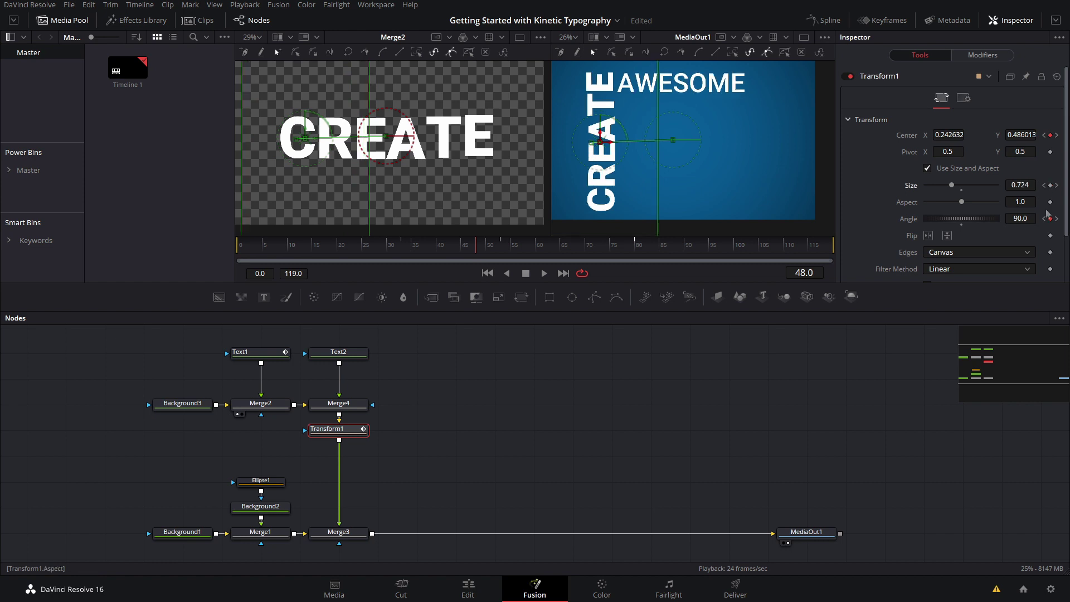
left_click(1050, 135)
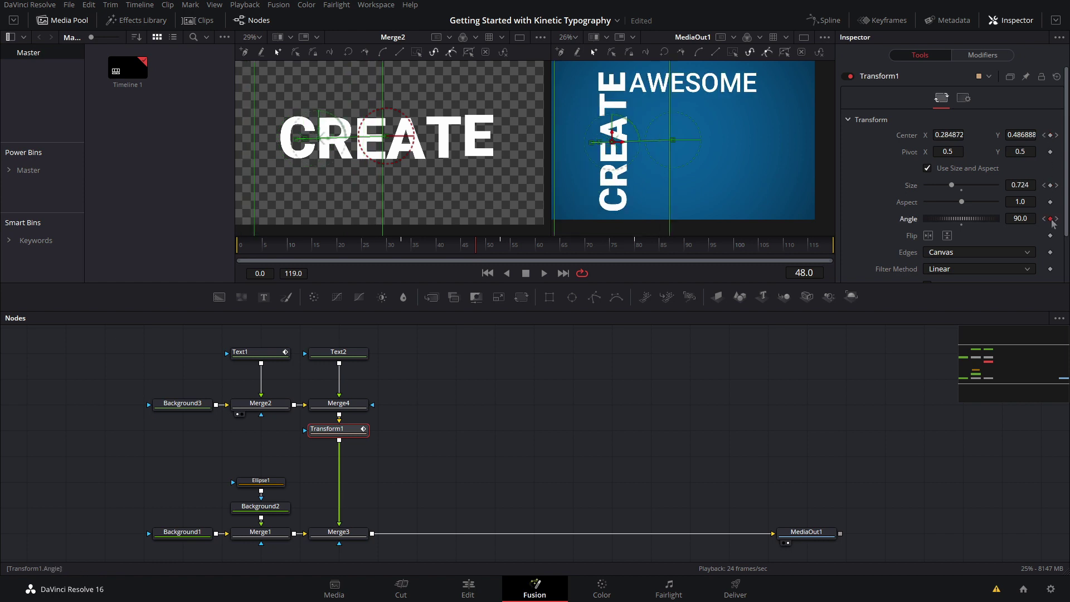
left_click(1050, 219)
key("ctrl+s")
Step: Play the rotation from about frame 33 and step frame by frame around frame 52 to check the overshoot
left_click(402, 249)
key("space")
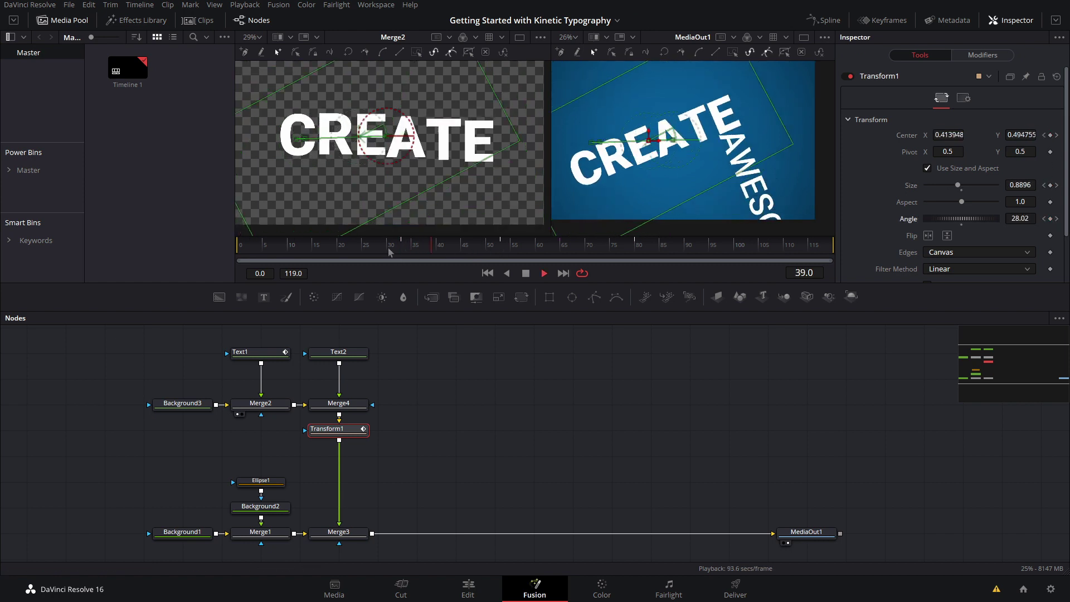
key("space")
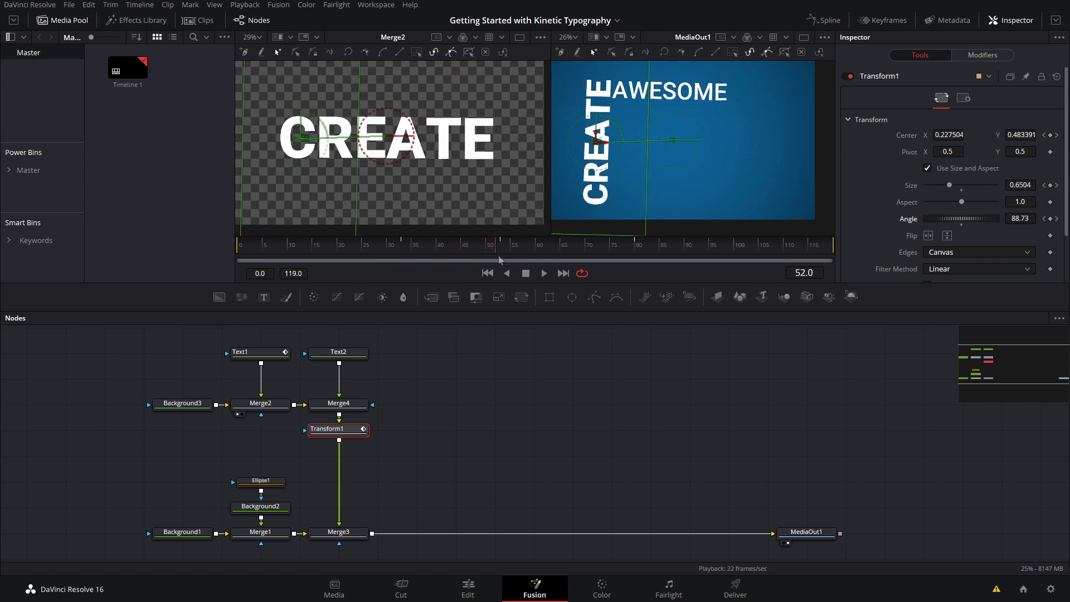
key("Right")
key("Right")
key("Left")
key("Right")
key("Left")
key("Left")
key("Left")
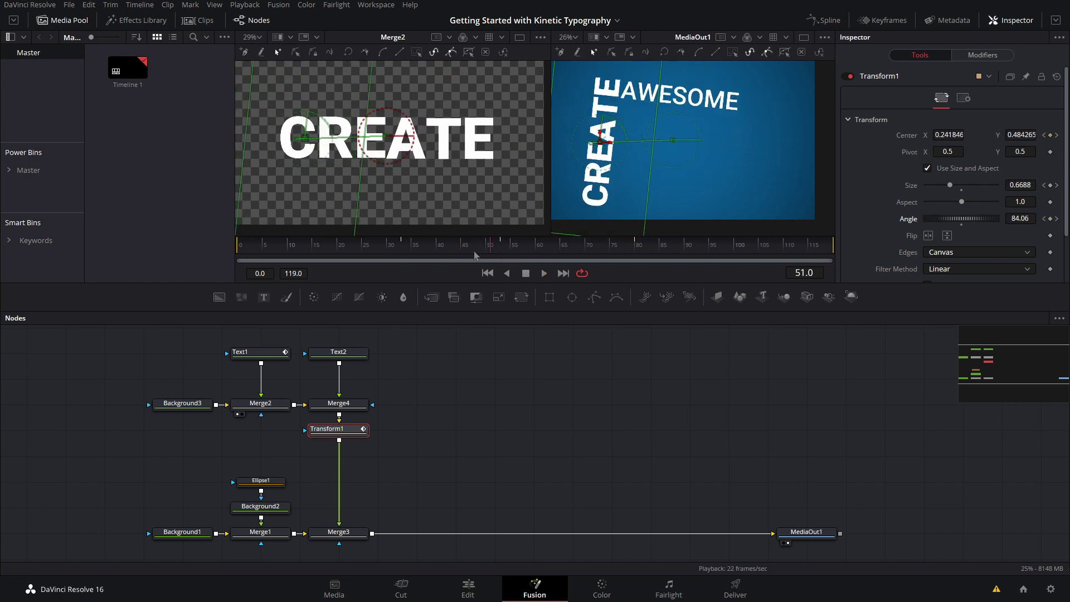
Step: Strengthen the overshoot at frame 53 by setting the Transform1 angle to 94.2 and size to 0.616
left_click_drag(475, 255, 503, 252)
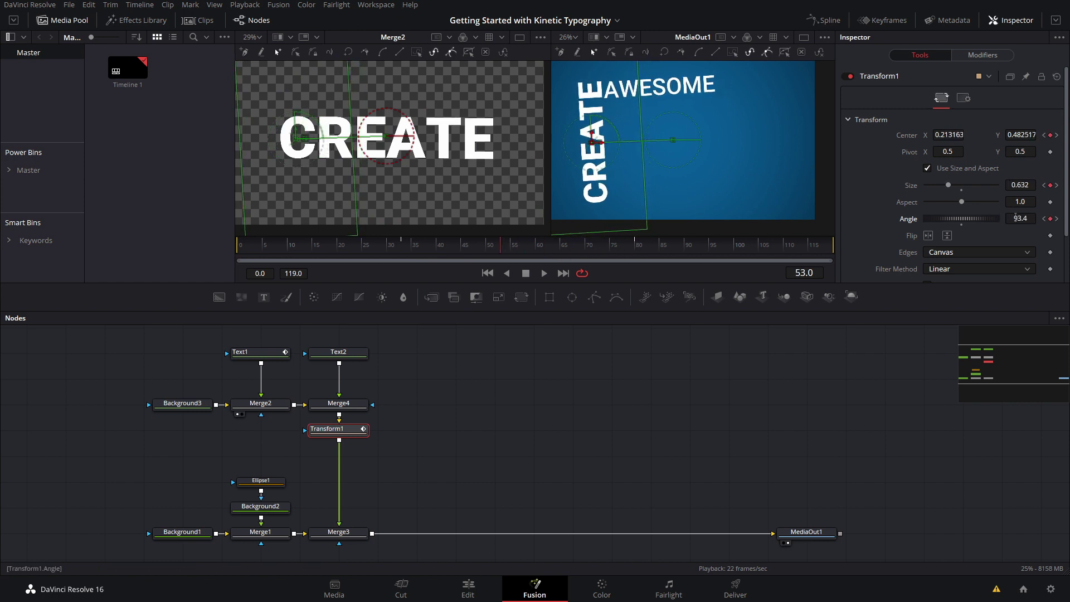
left_click_drag(1029, 218, 1024, 185)
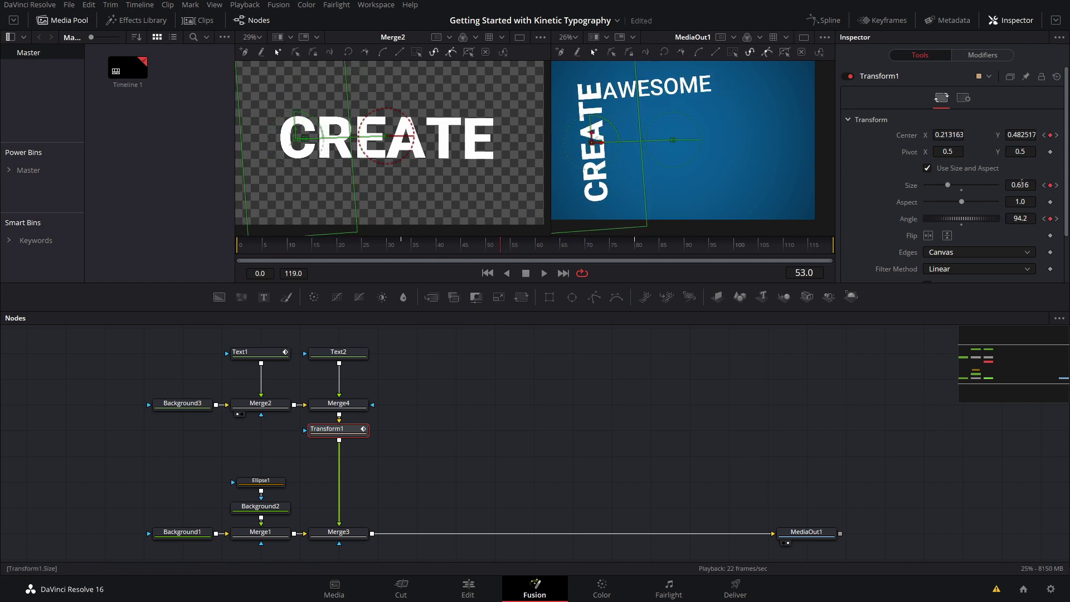
Step: At frame 61, set the Transform1 angle to about 85.66, size to about 0.699 and center to about X 0.245, Y 0.505
left_click_drag(507, 254, 543, 254)
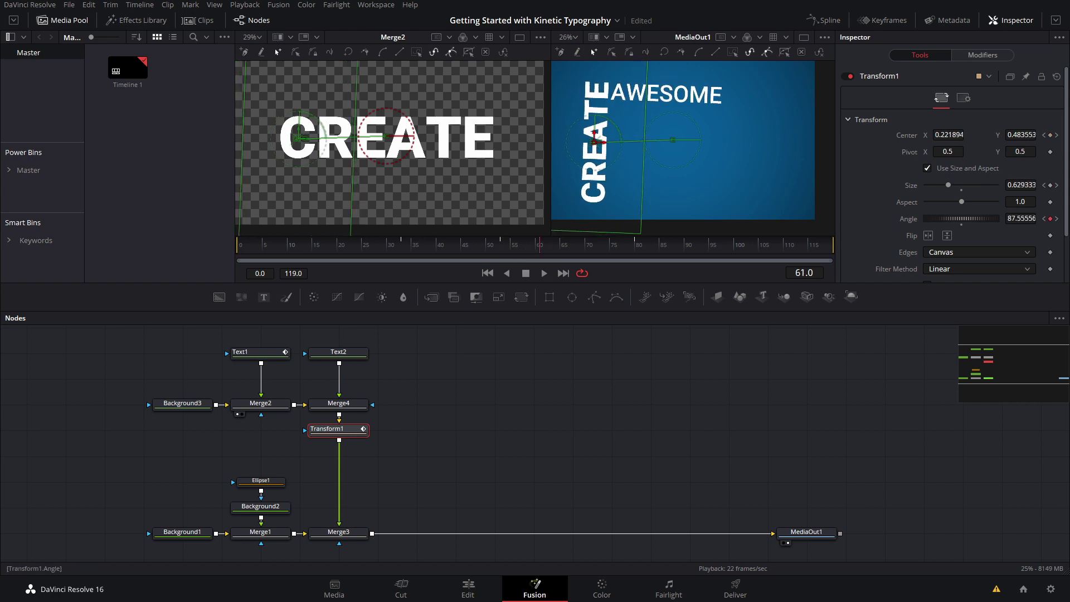
left_click_drag(1025, 218, 1023, 219)
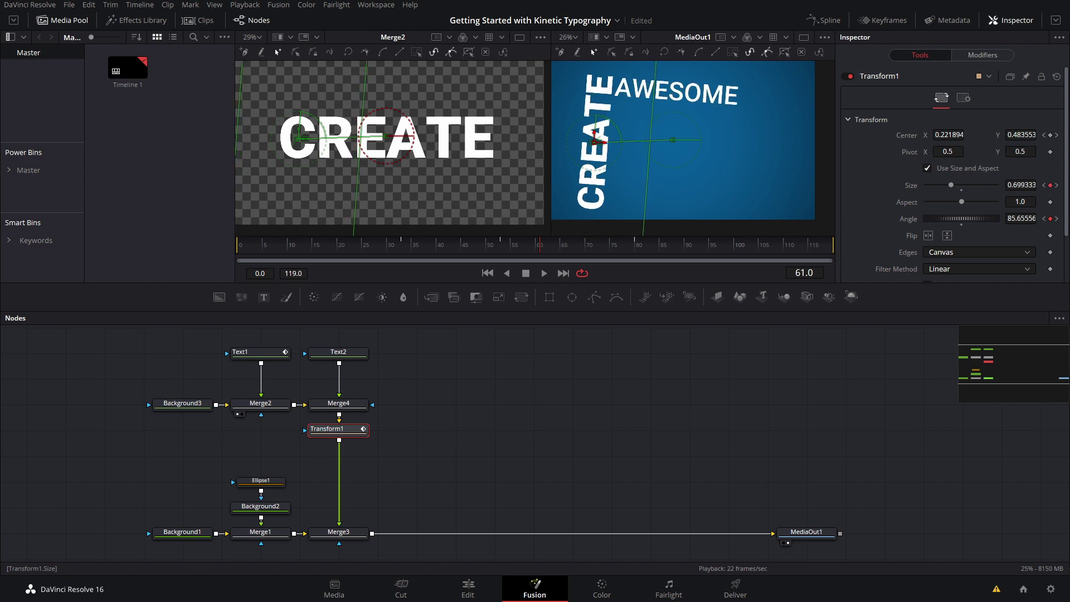
left_click_drag(595, 143, 601, 141)
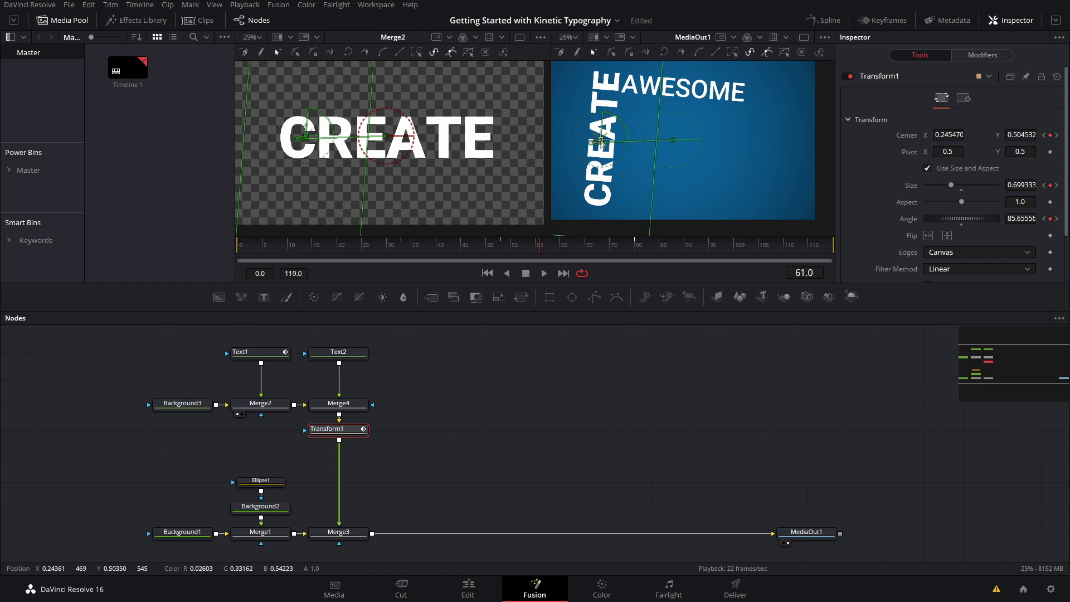
Step: At frame 61, move the Transform1 center to about X 0.236, Y 0.487 after scrubbing the frames around it
left_click(517, 250)
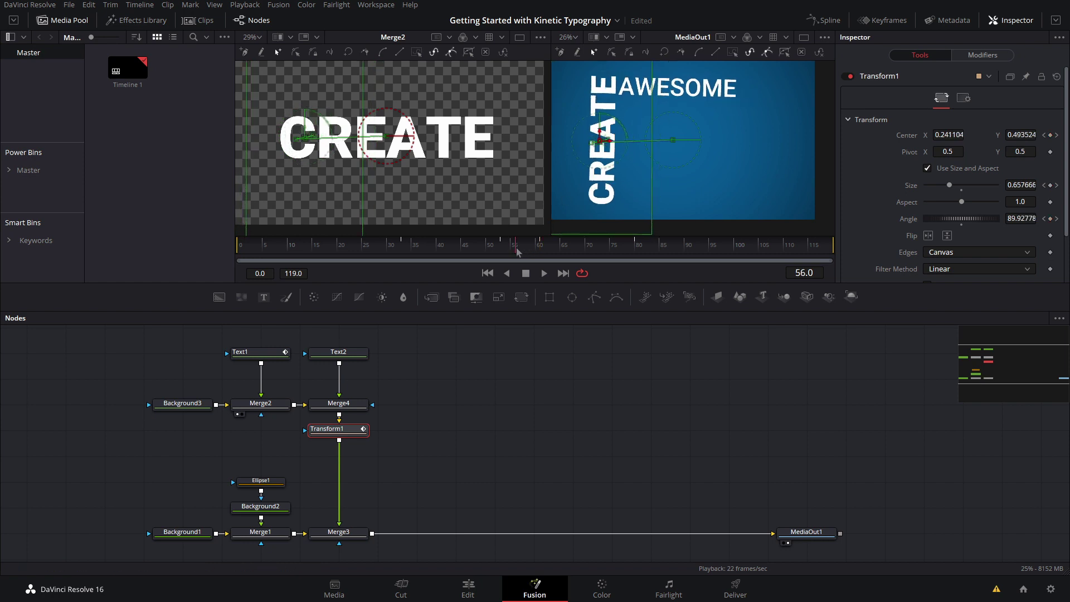
left_click_drag(517, 249, 542, 251)
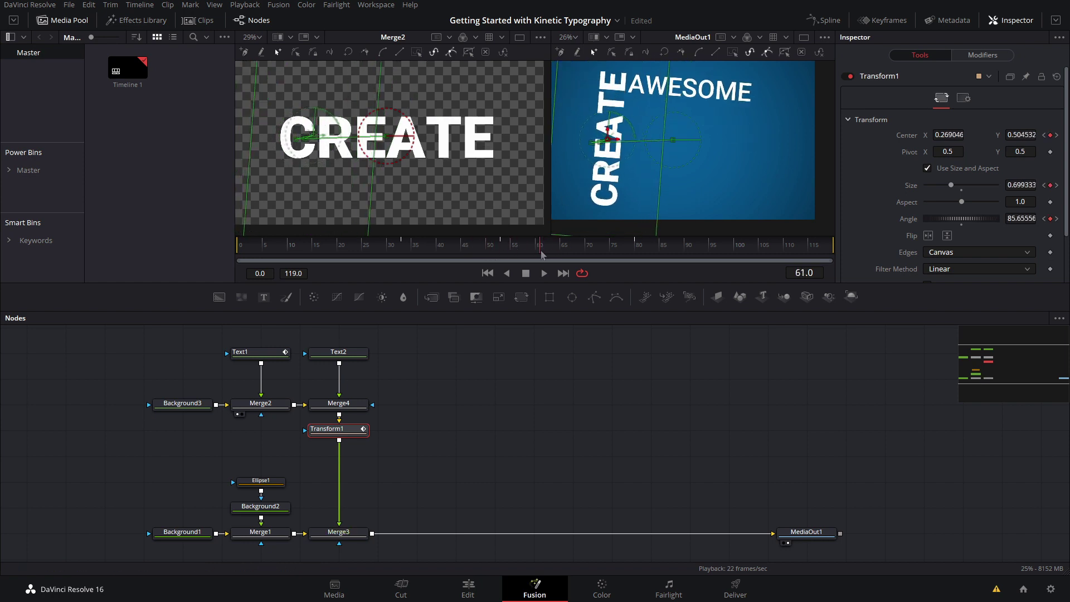
left_click_drag(608, 140, 598, 146)
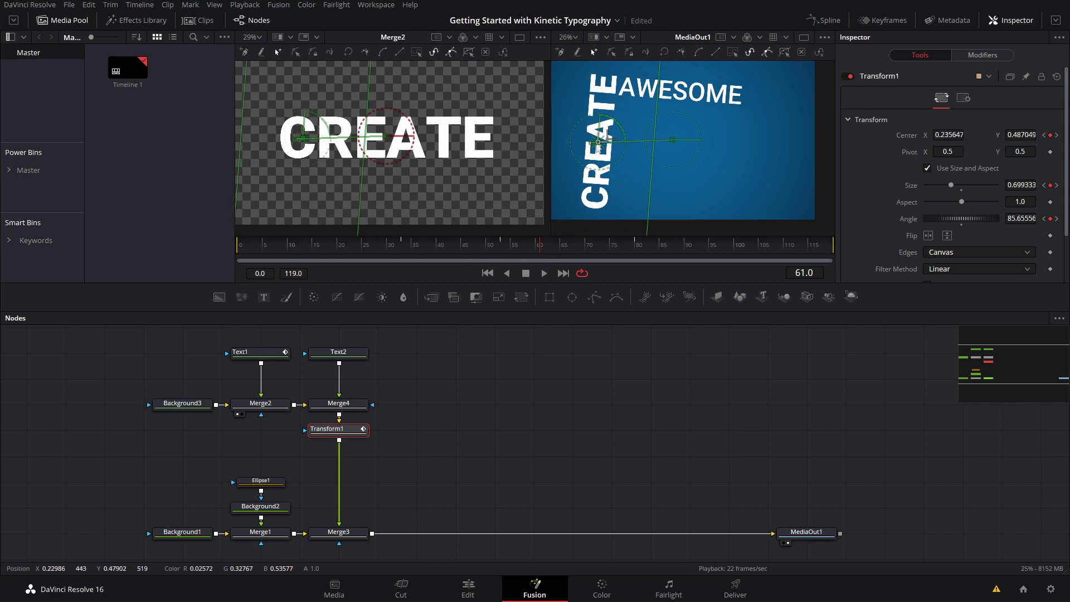
Step: At frame 68, increase the Transform1 angle past 90 degrees, nudge its center slightly and play back the motion
left_click(528, 252)
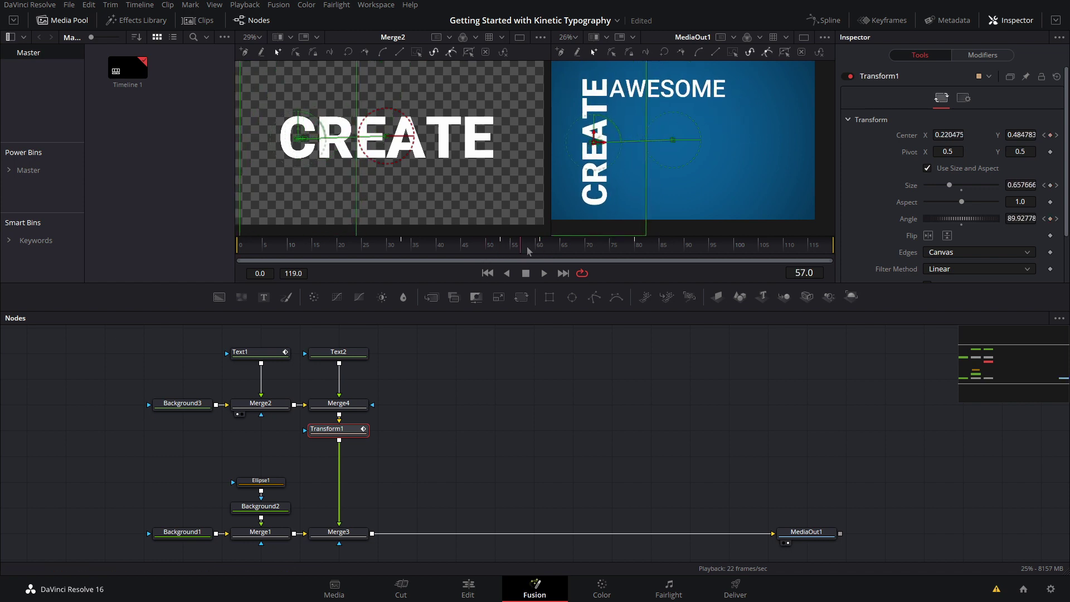
left_click_drag(528, 252, 580, 252)
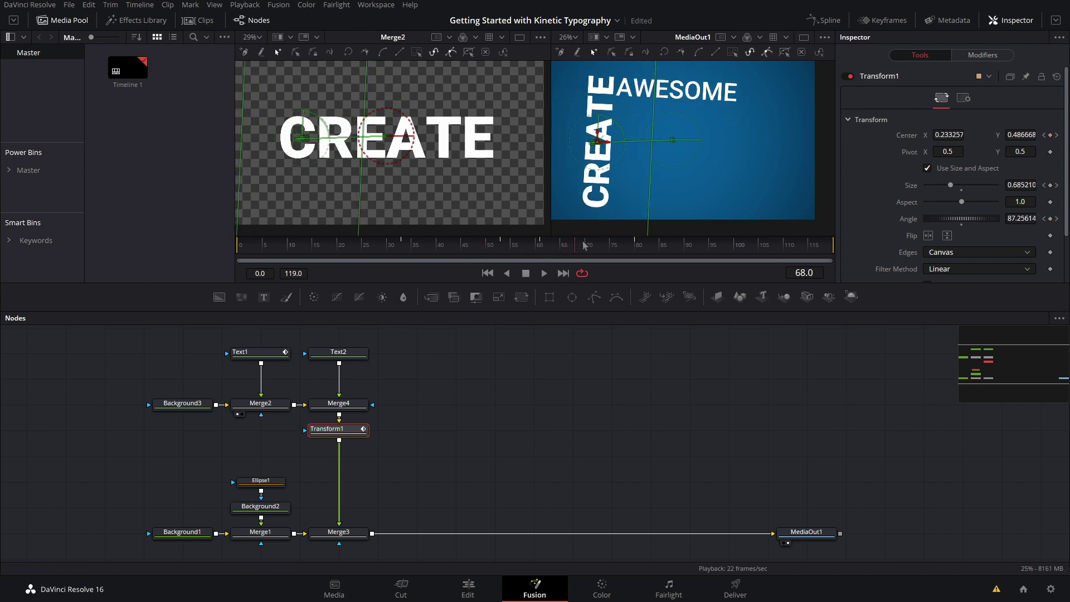
left_click_drag(955, 219, 973, 219)
left_click_drag(597, 142, 597, 143)
key("space")
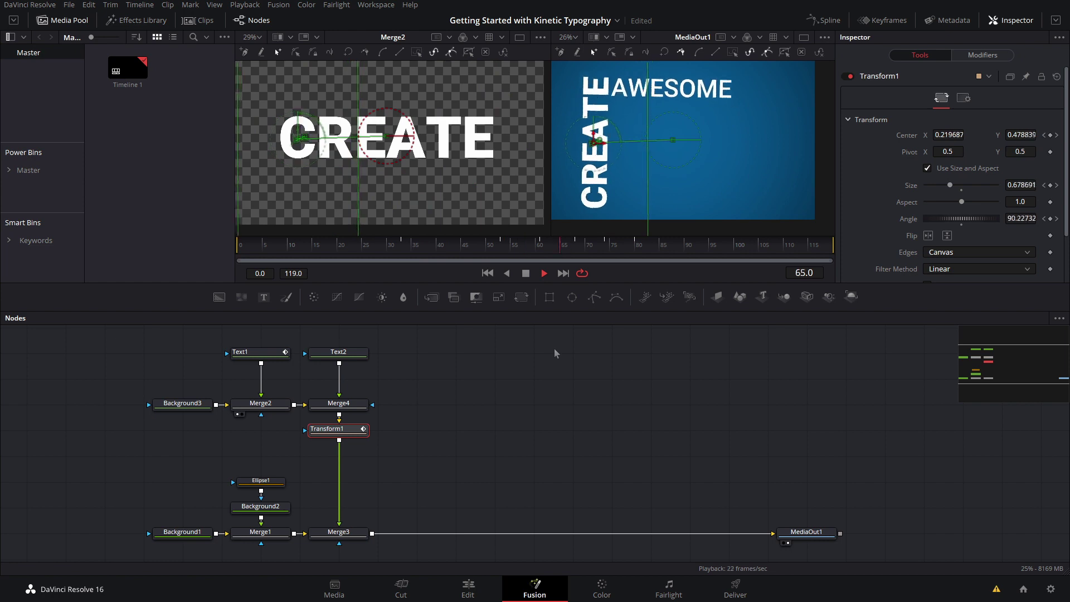
key("space")
Step: In the Spline editor, deactivate the Transform1 center path and smooth all the size and angle keyframes
left_click(825, 20)
left_click_drag(339, 430, 503, 413)
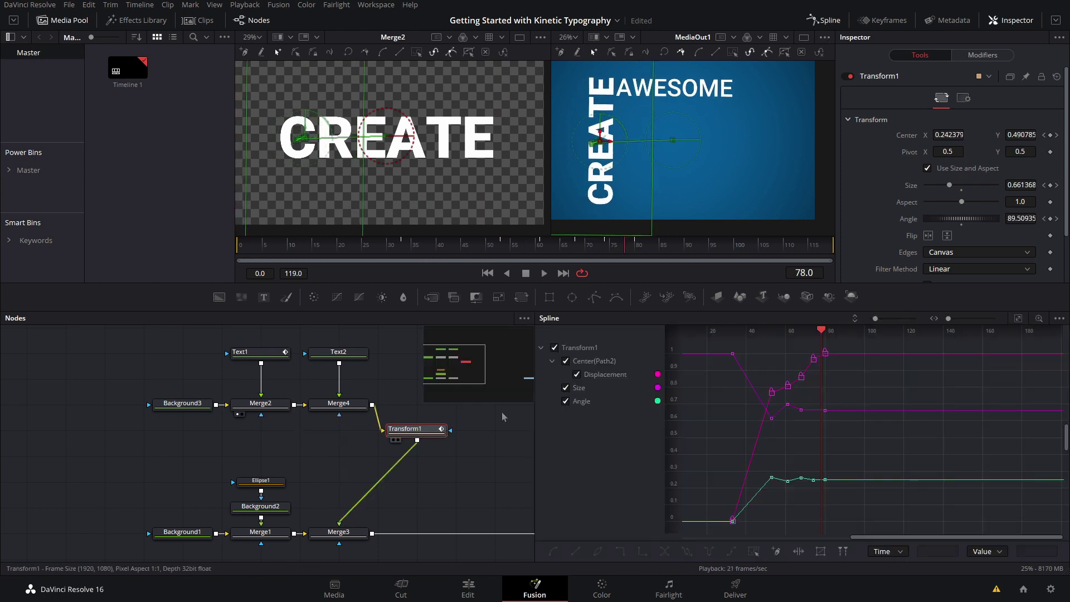
key("ctrl+z")
left_click(1020, 318)
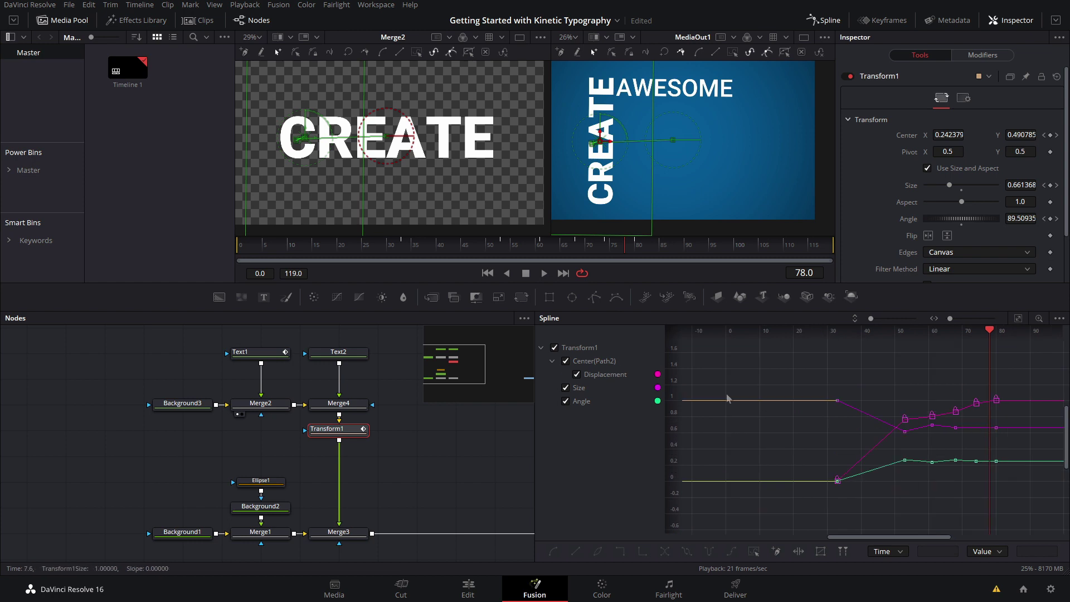
left_click(566, 361)
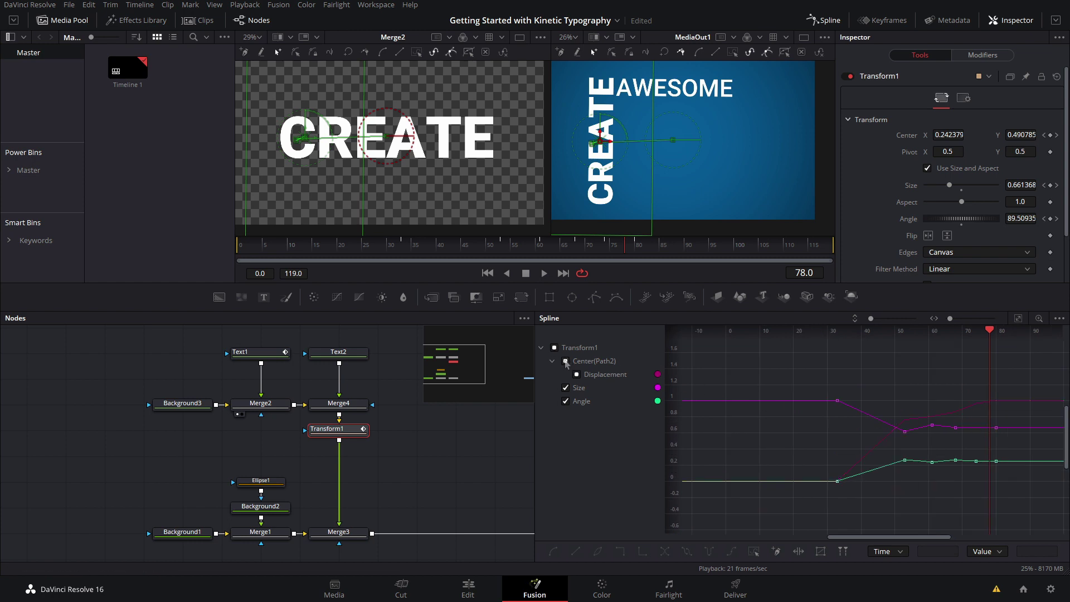
left_click_drag(1058, 378, 779, 516)
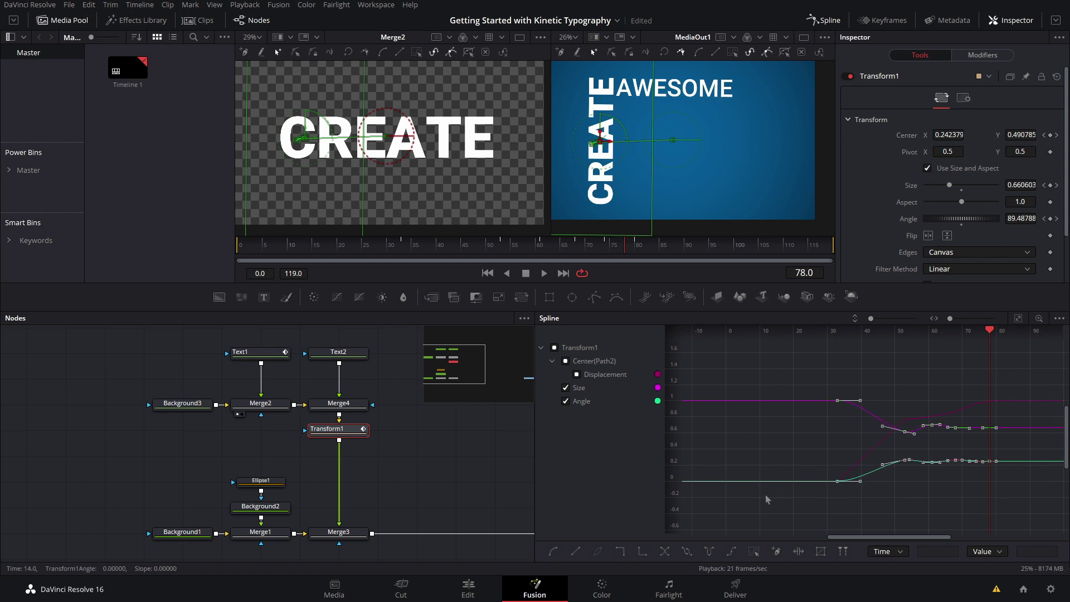
Step: Play the rotation from about frame 33 and return to frame 50 to check the smoothed size and angle
left_click(403, 246)
key("space")
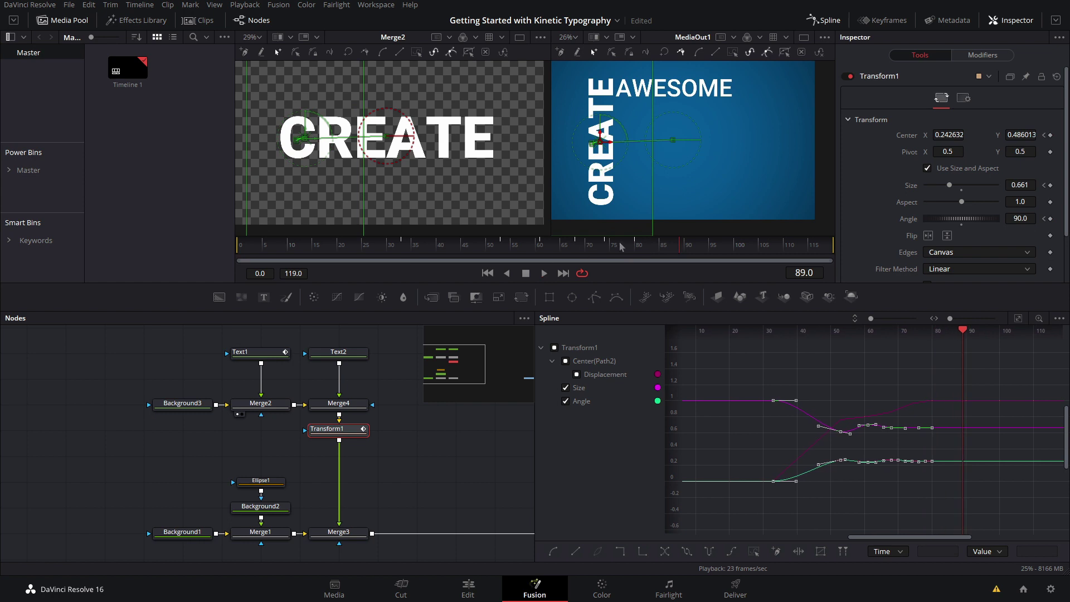
left_click(489, 262)
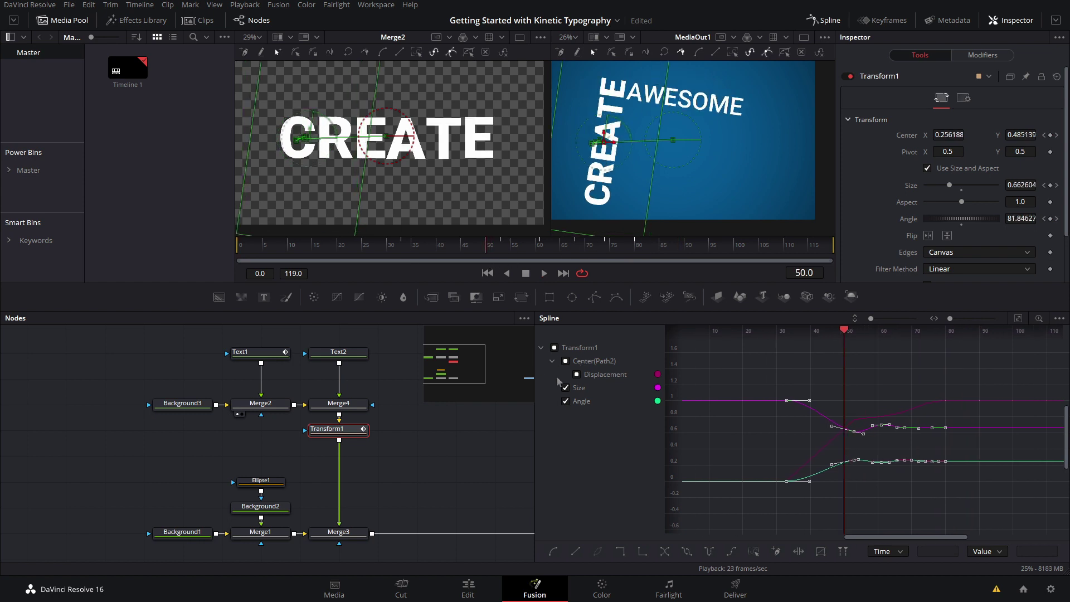
Step: Show only the center path's displacement curve of Transform1 and smooth all of its keyframes
left_click(555, 348)
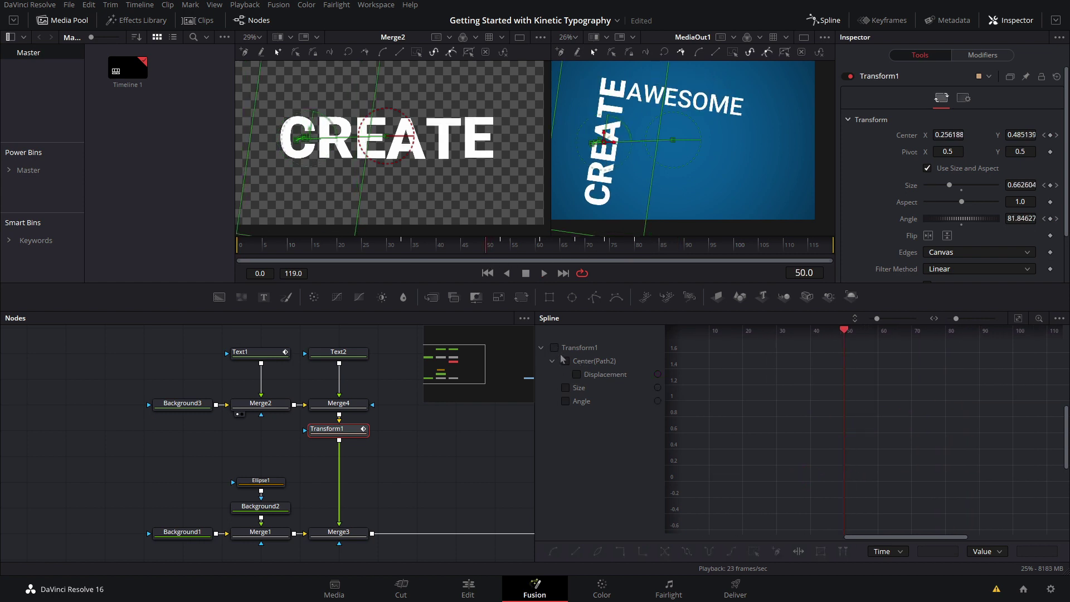
left_click(565, 360)
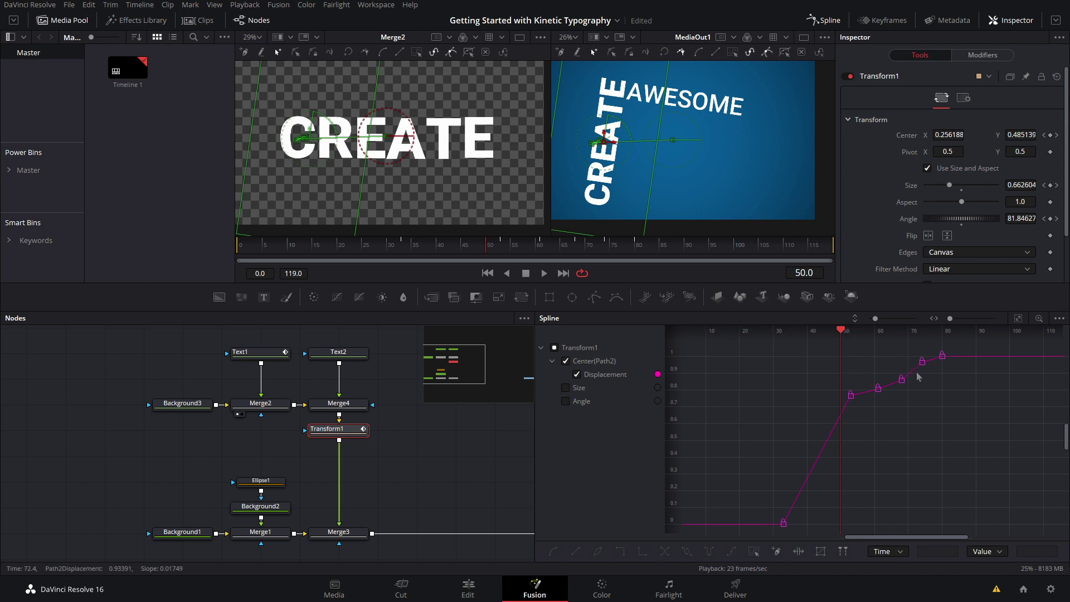
scroll(920, 384, "down", 2)
left_click_drag(957, 360, 810, 512)
key("shift+s")
Step: Play and scrub the rotation from about frame 41 to check the smoothed center movement
key("space")
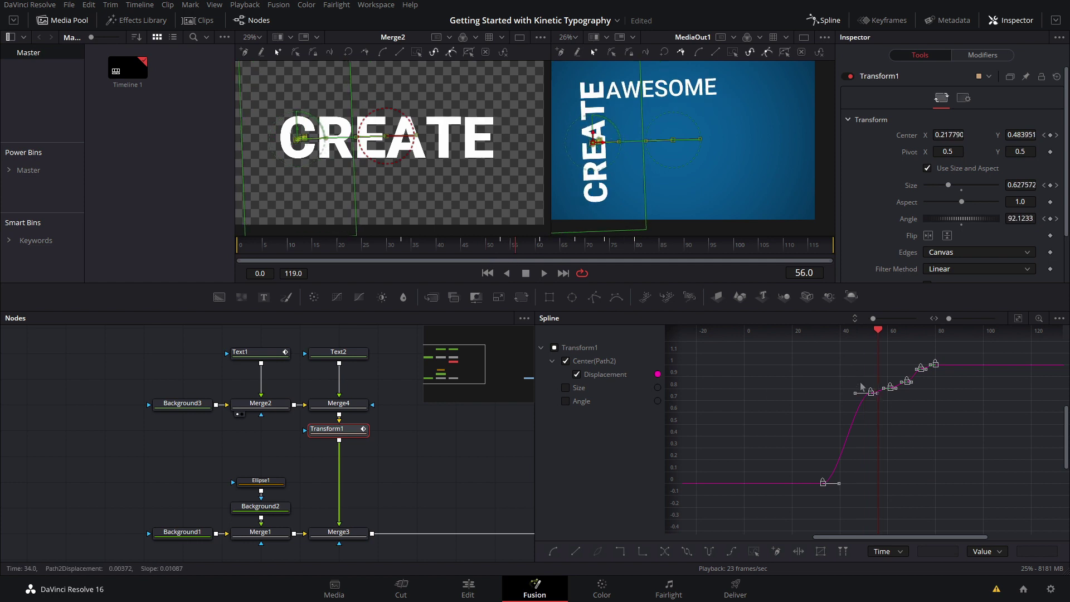
left_click(507, 249)
left_click_drag(507, 248, 443, 280)
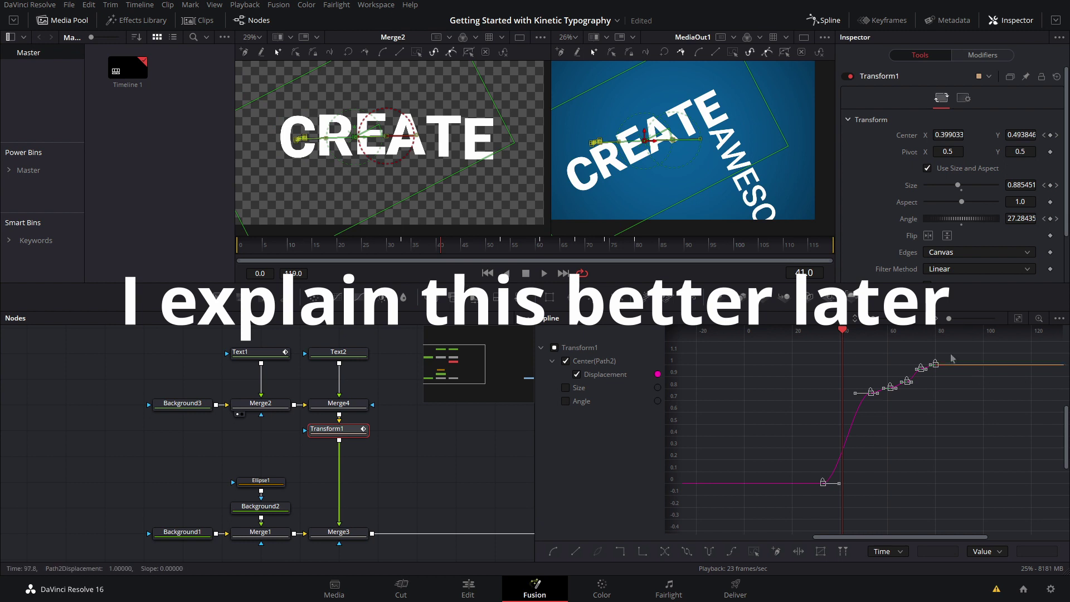
key("space")
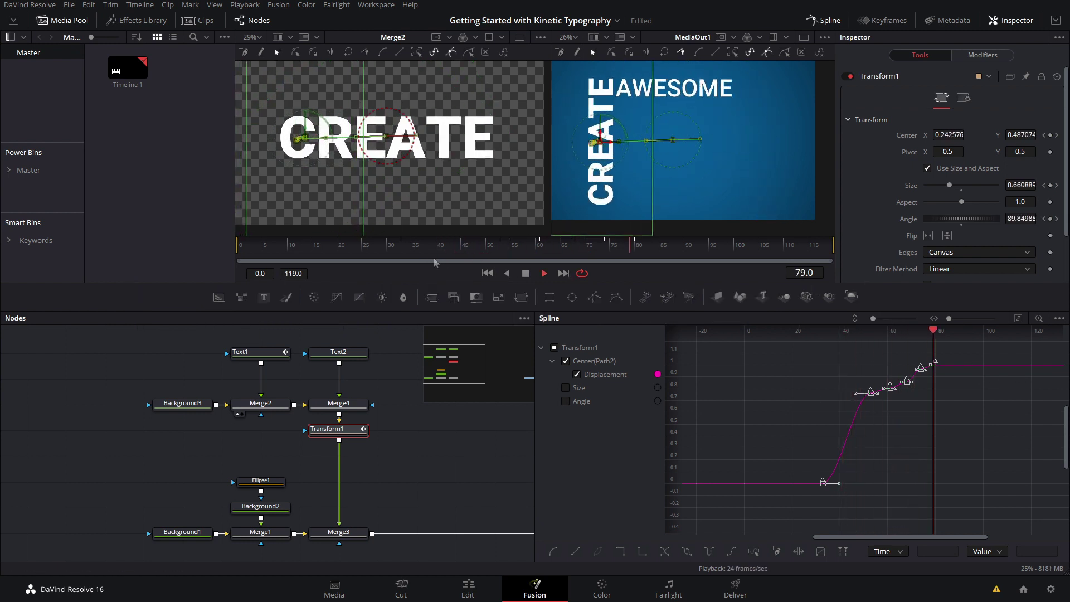
key("space")
Step: Adjust the Transform1 center at frame 74 and set it to about X 0.230, Y 0.484 at frame 80
left_click(596, 250)
mouse_move(596, 252)
left_mouse_down()
mouse_move(654, 251)
mouse_move(613, 260)
left_mouse_up()
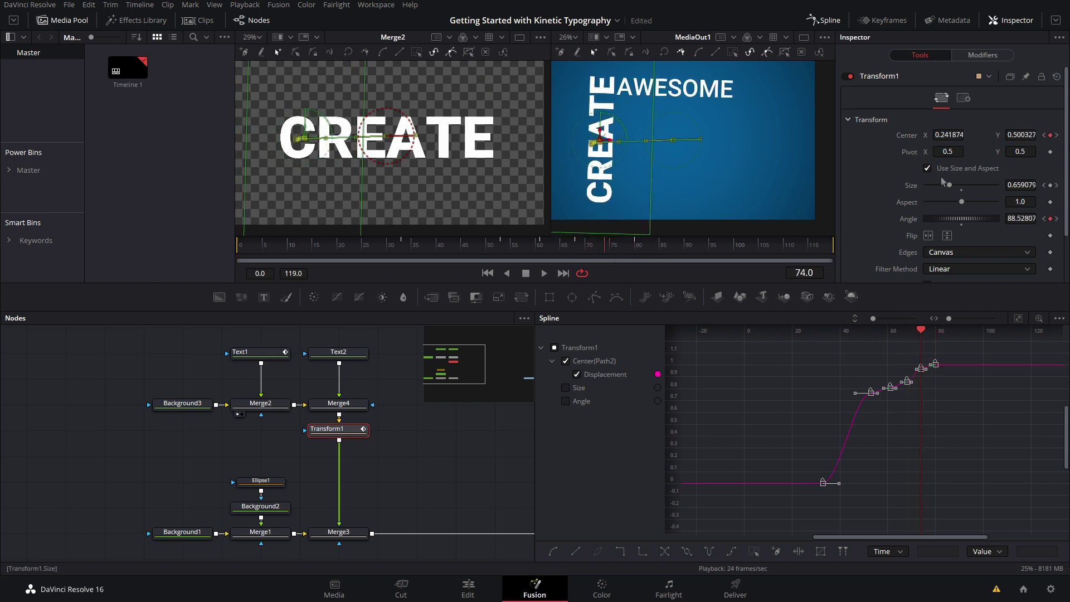
scroll(628, 160, "up", 5)
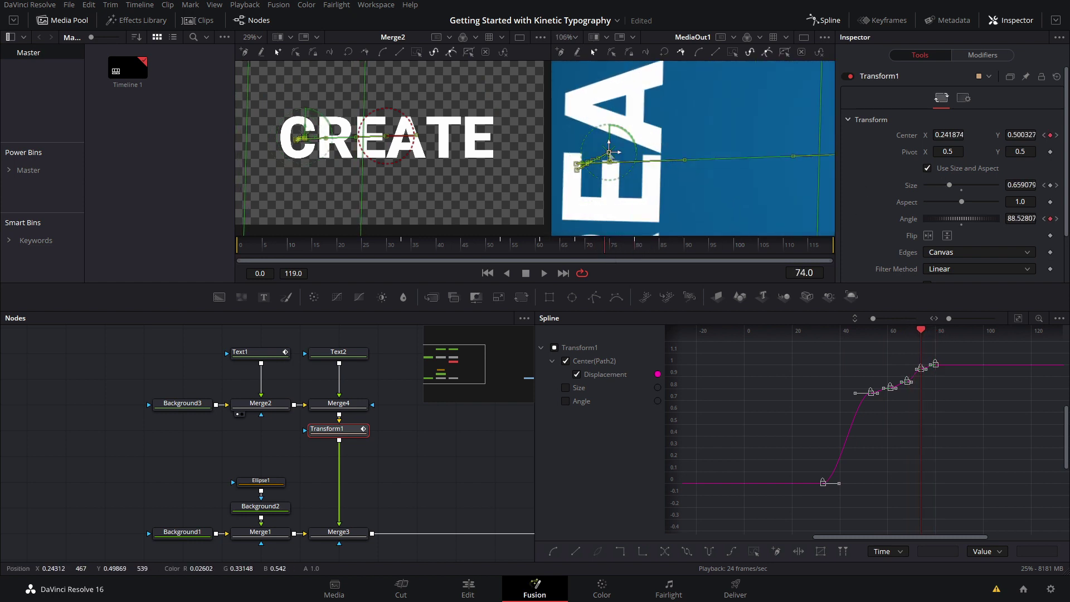
left_click_drag(610, 158, 597, 163)
key("bracketright")
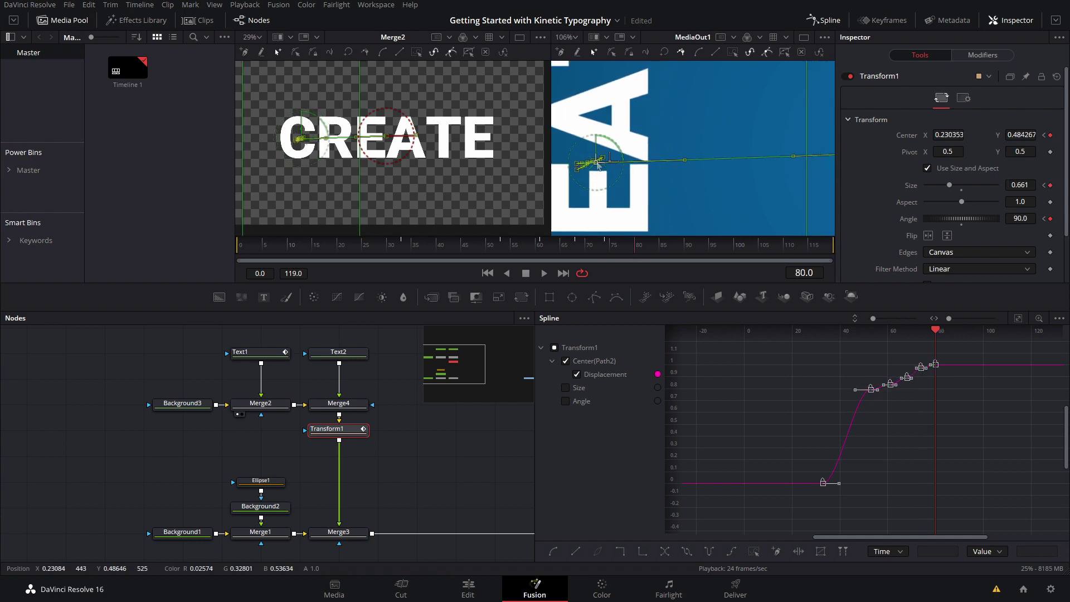
scroll(655, 162, "down", 5)
Step: Play the composition from frame 35 to check how the rotation settles
key("space")
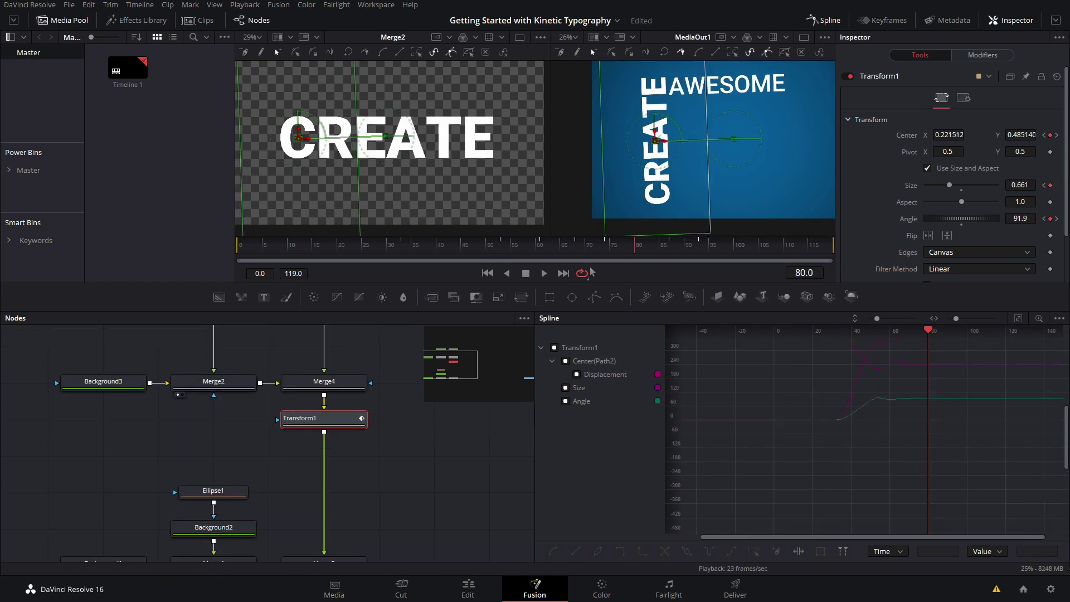
left_click_drag(639, 245, 416, 272)
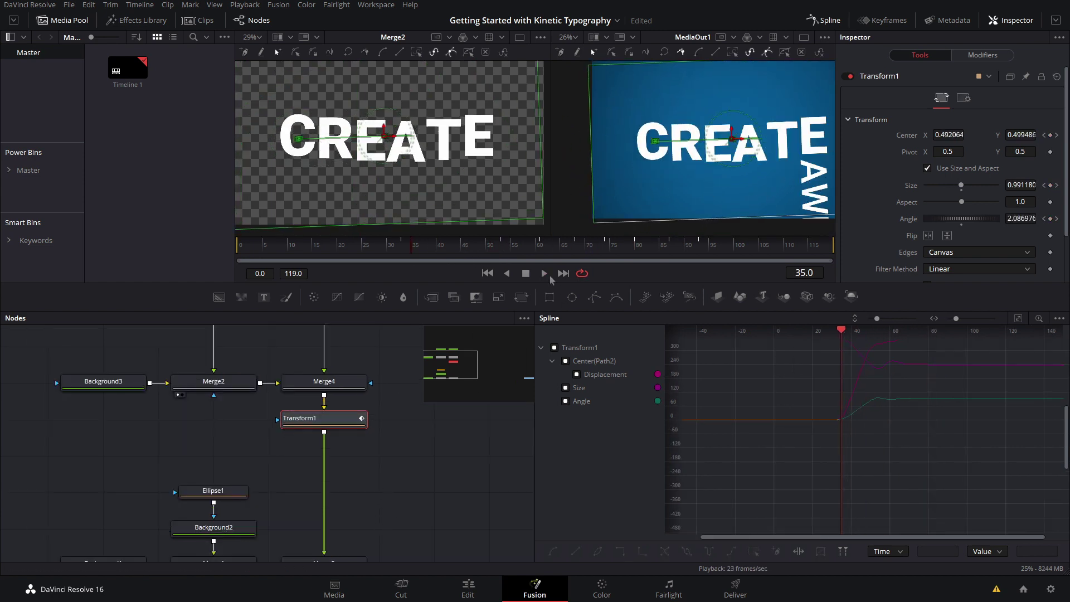
left_click(546, 274)
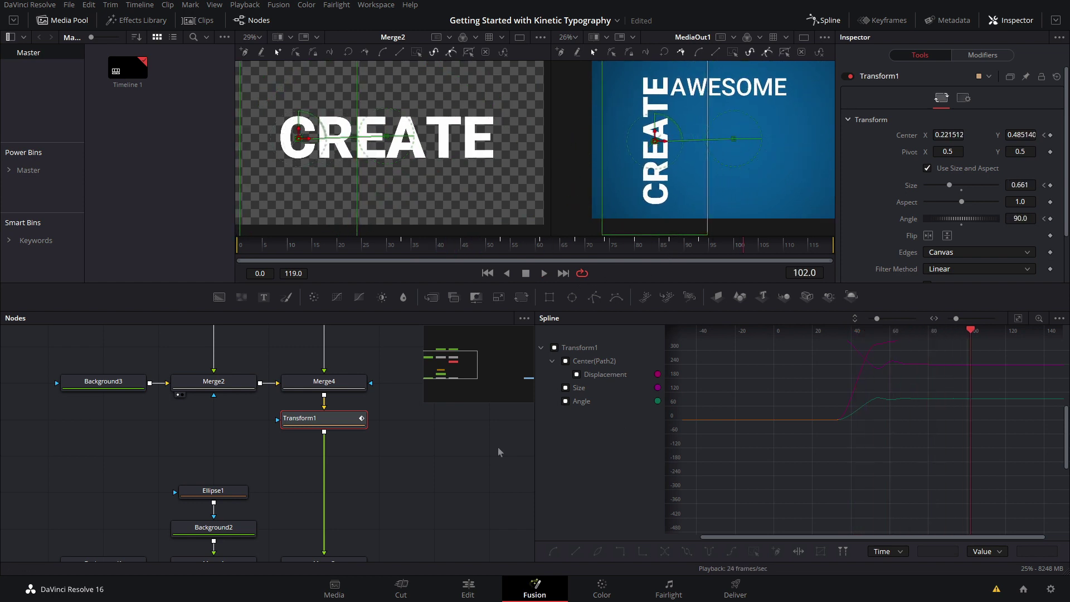
Step: On the Transform1 angle curve, set the frame 61 keyframe to 87.18 and the frame 53 keyframe to about 92.64
left_click(1019, 318)
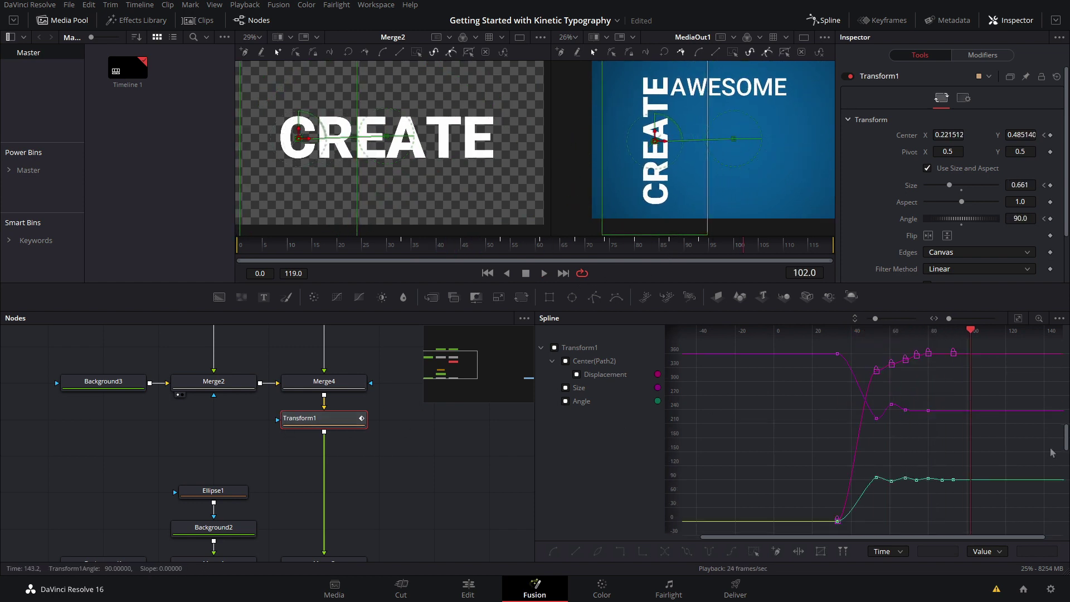
scroll(955, 478, "up", 3)
left_click_drag(931, 476, 937, 428)
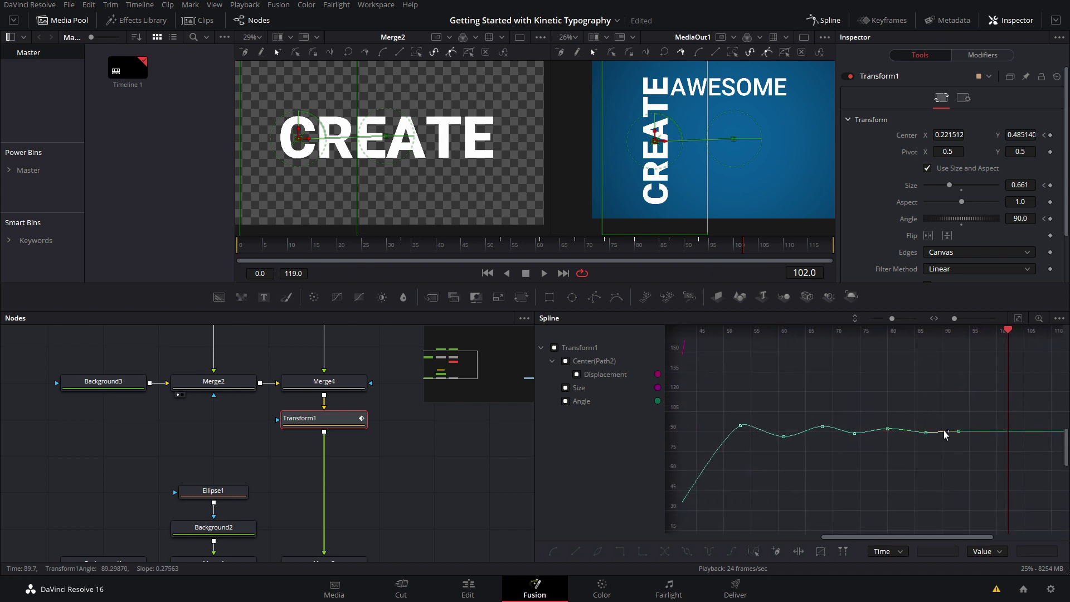
left_click_drag(892, 321, 894, 321)
left_click_drag(891, 413, 898, 444)
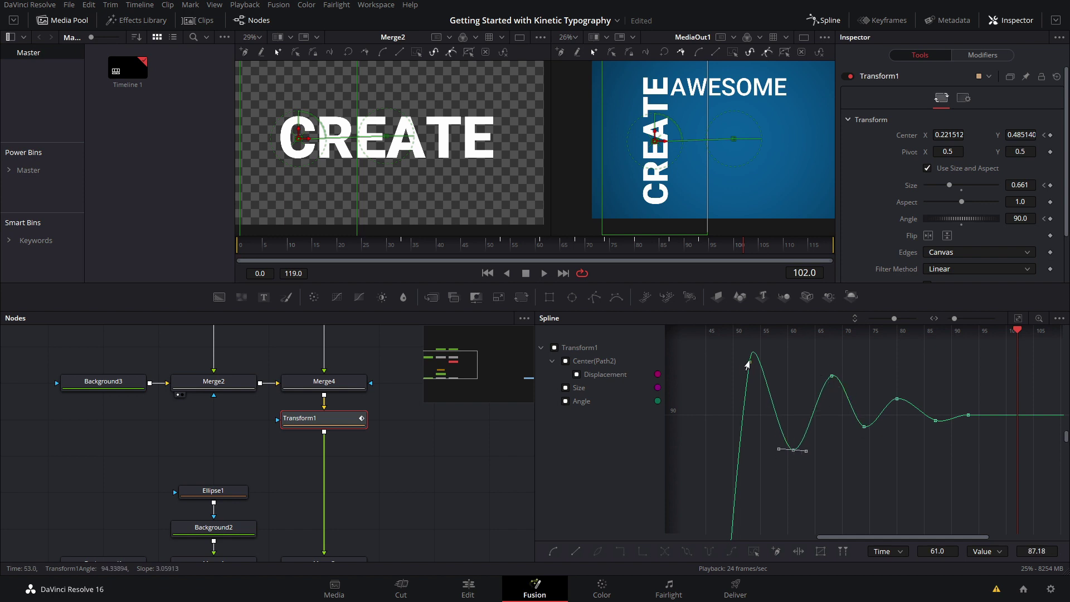
left_click_drag(747, 368, 747, 378)
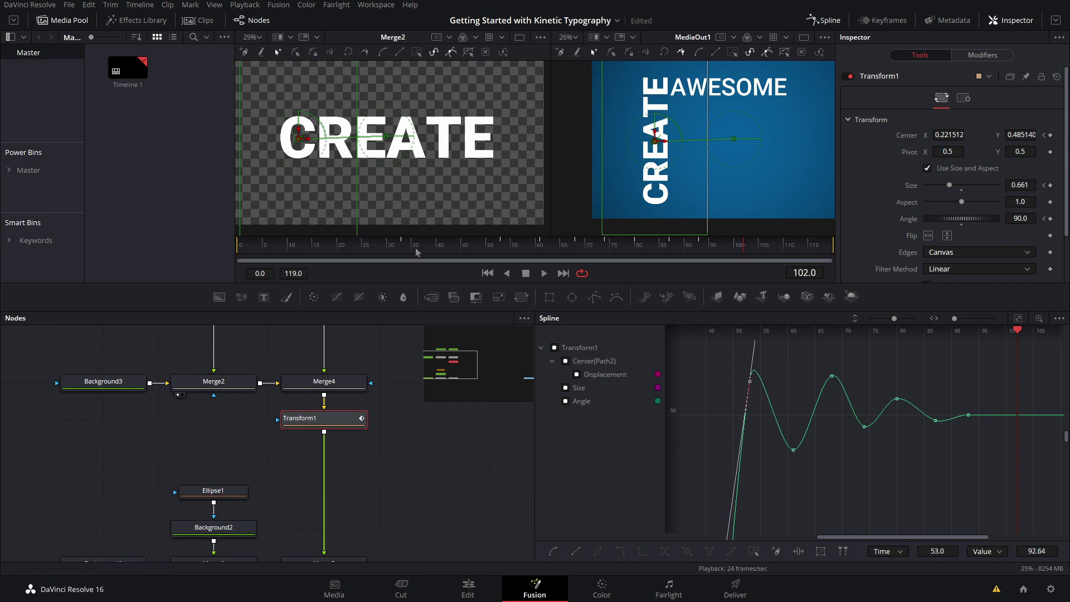
Step: Smooth the overshoot keyframes on the Transform1 angle curve and play back the finished rotation
left_click_drag(416, 252, 531, 300)
scroll(1023, 459, "down", 3)
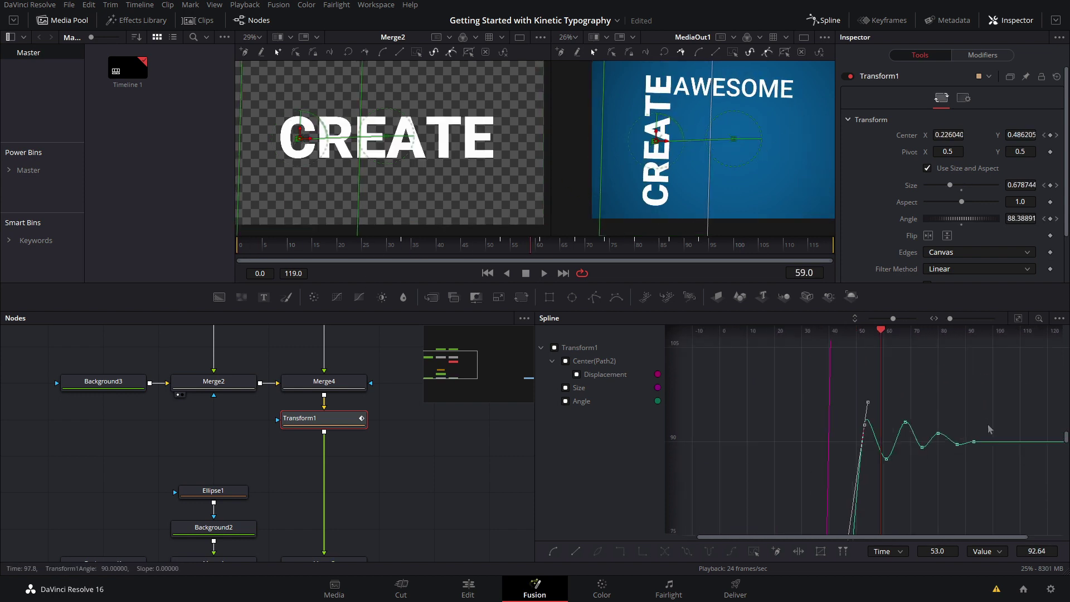
left_click_drag(847, 472, 856, 476)
key("shift+s")
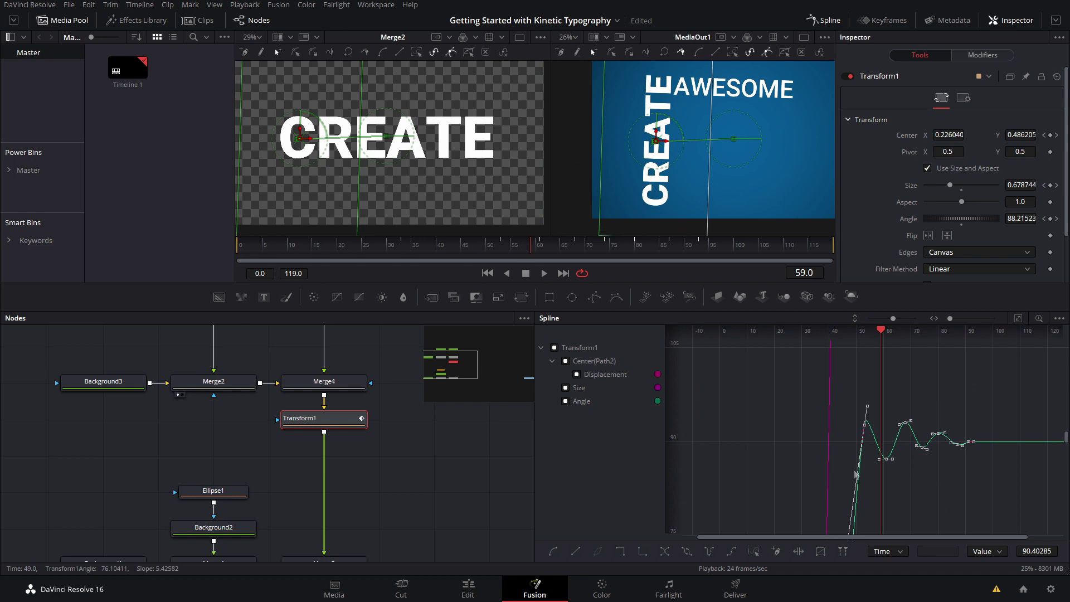
key("space")
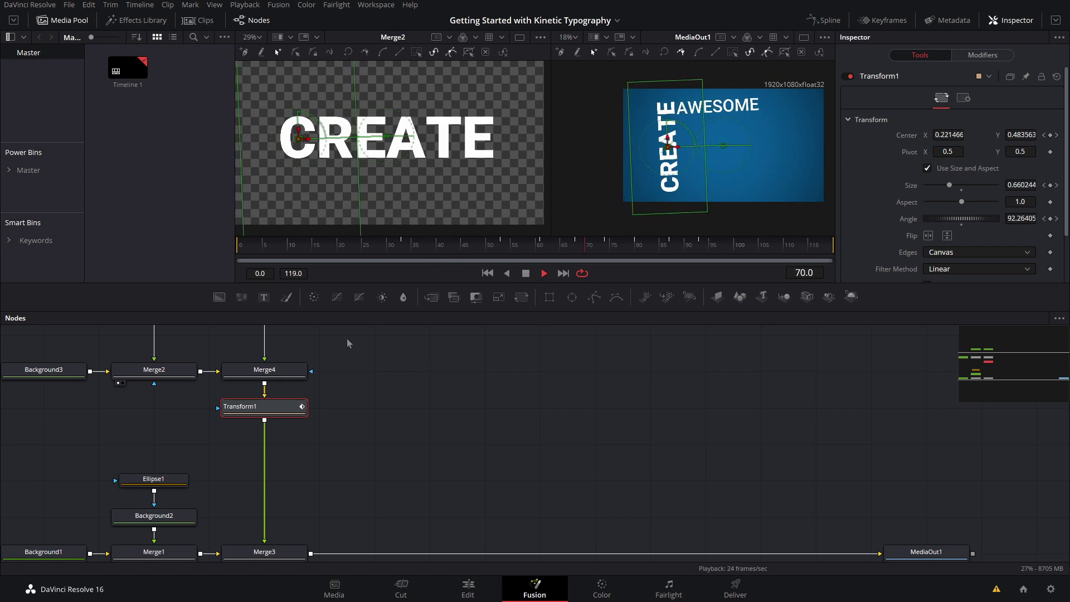
key("space")
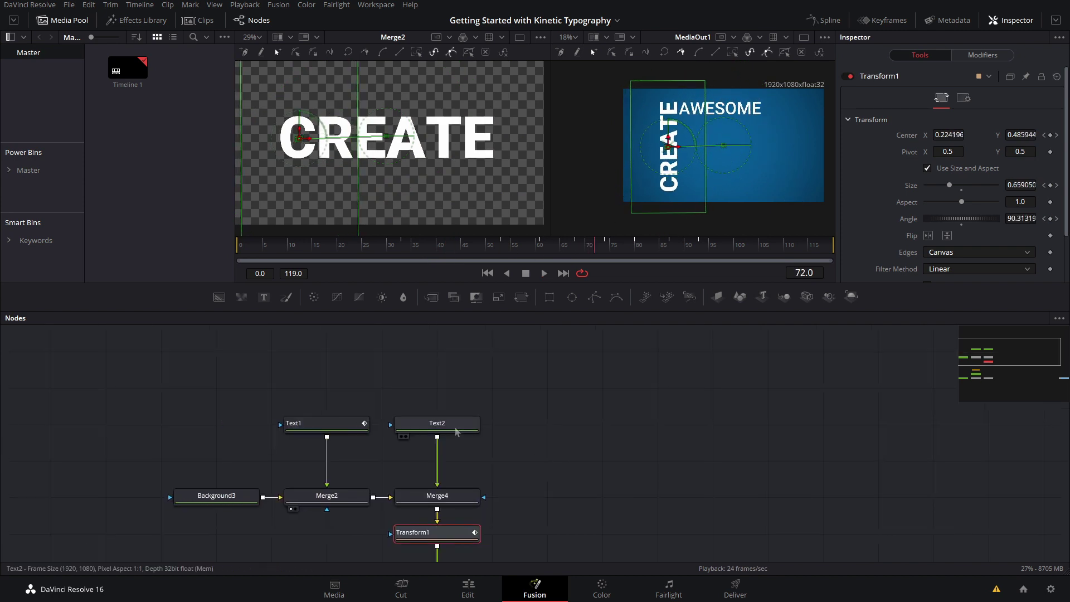
Step: Show Text2 in the first viewer and add a Follower modifier to its AWESOME styled text
left_click(467, 429)
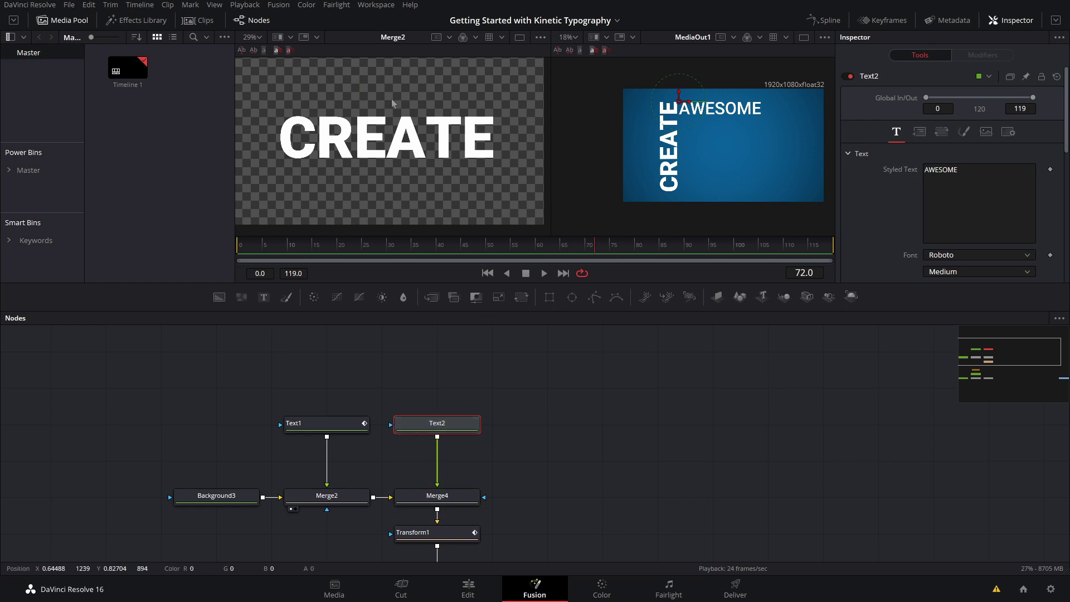
key("1")
scroll(408, 136, "down", 3)
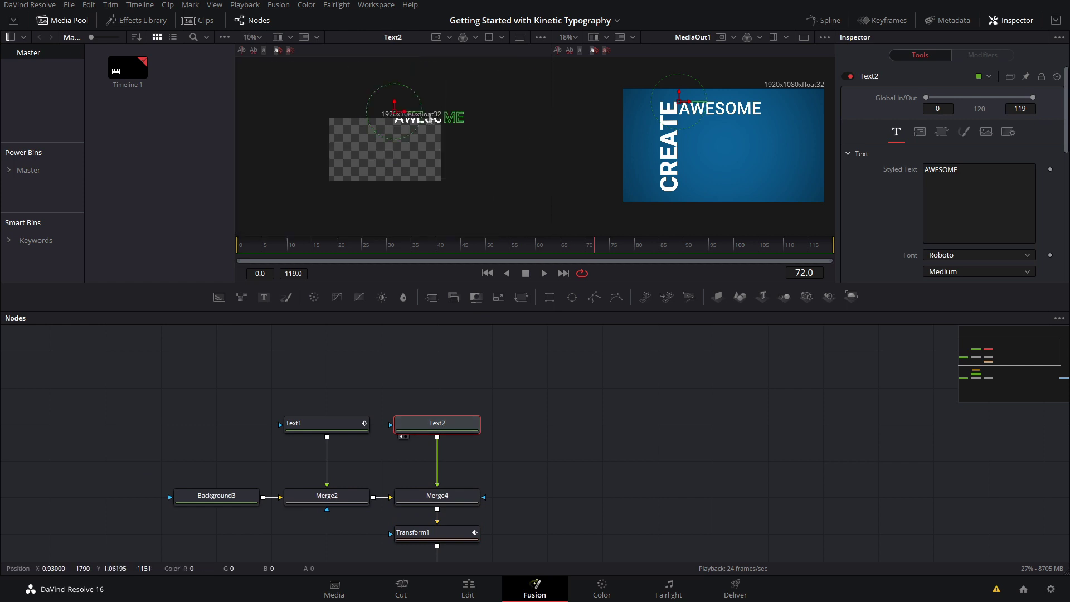
scroll(434, 116, "up", 4)
scroll(441, 120, "down", 2)
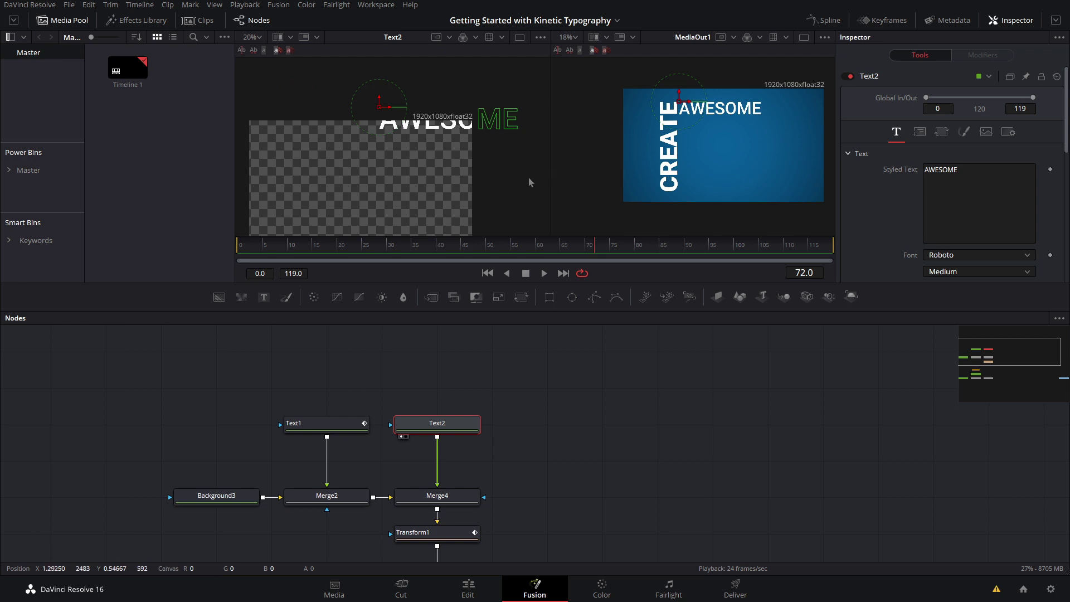
right_click(945, 186)
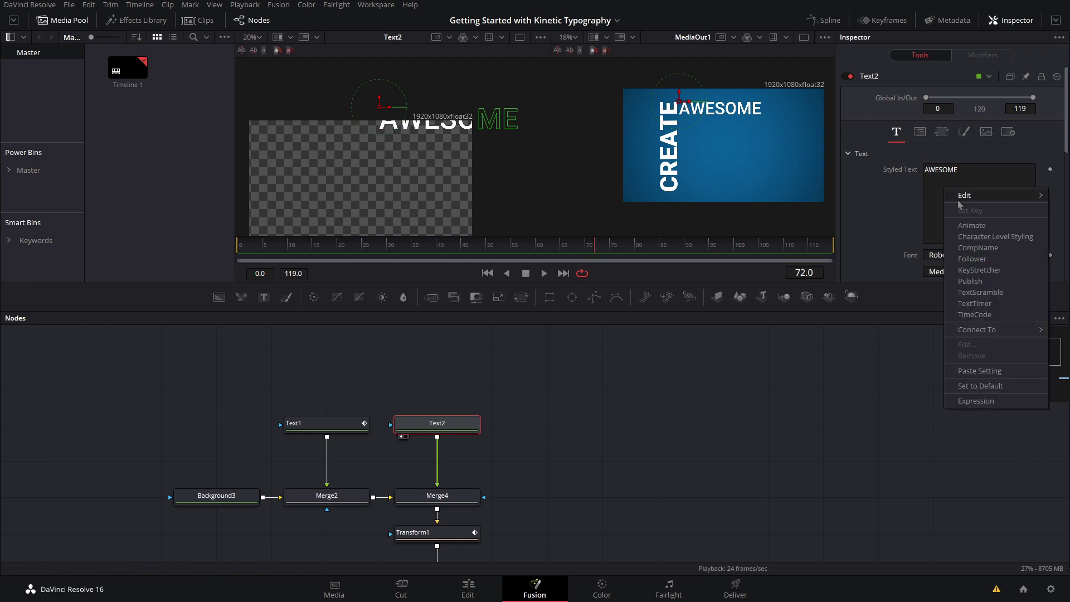
left_click(976, 257)
left_click(997, 56)
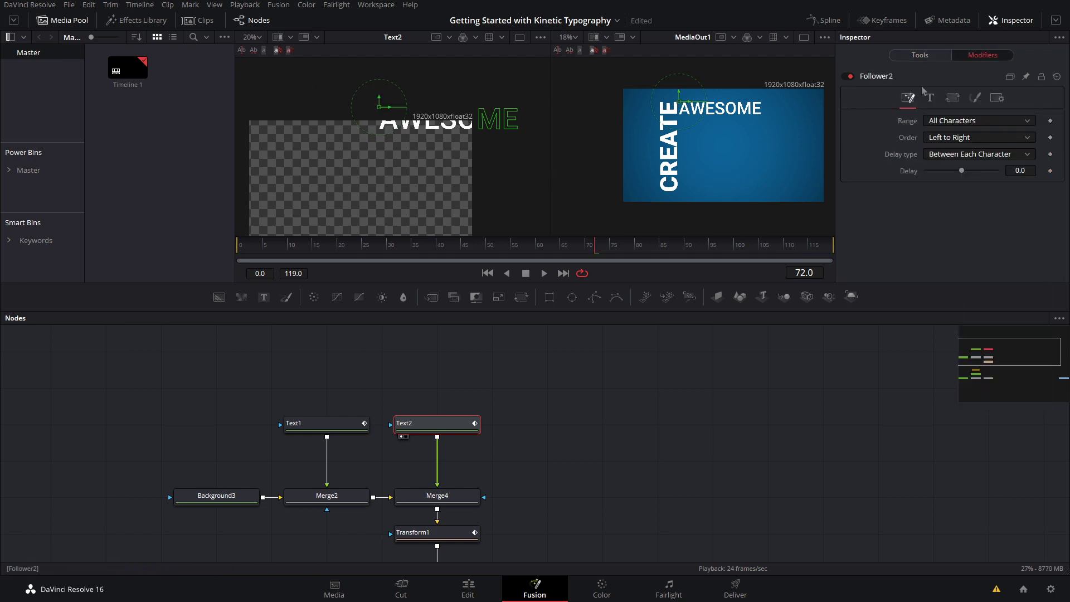
Step: Keyframe the Follower's shading position offset at frame 43 and shift its X offset at frame 36, and play the slide-in
left_click(975, 98)
scroll(938, 156, "down", 5)
left_click(849, 185)
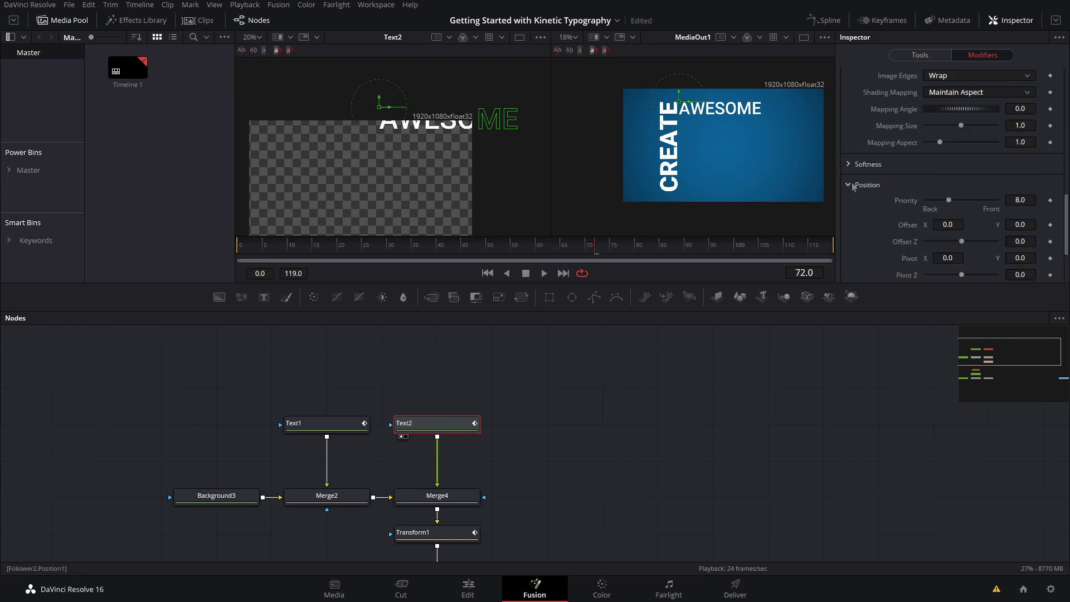
left_click_drag(573, 254, 419, 250)
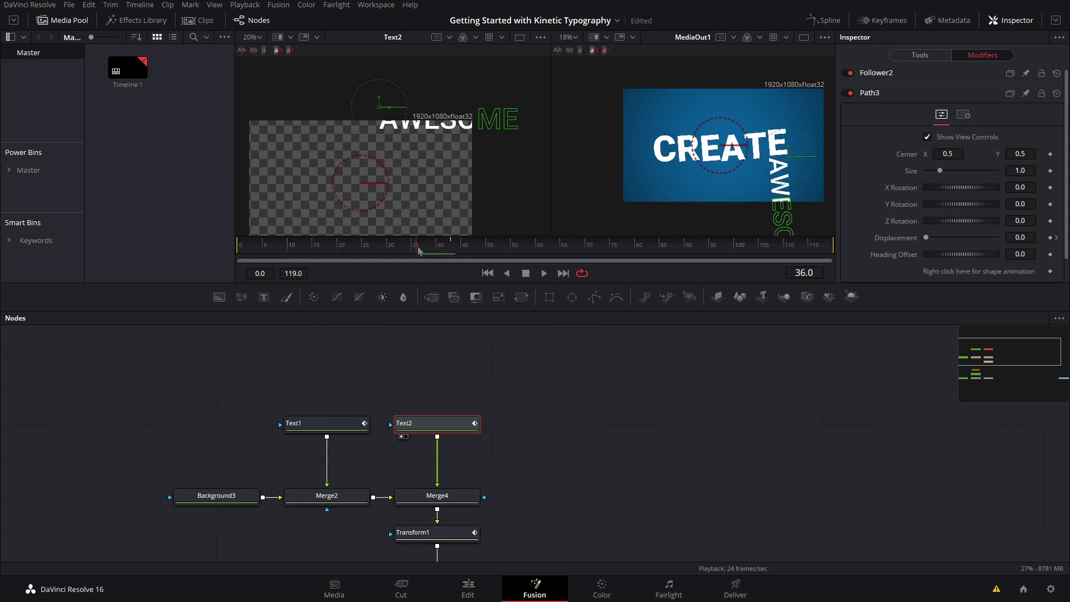
left_click(899, 75)
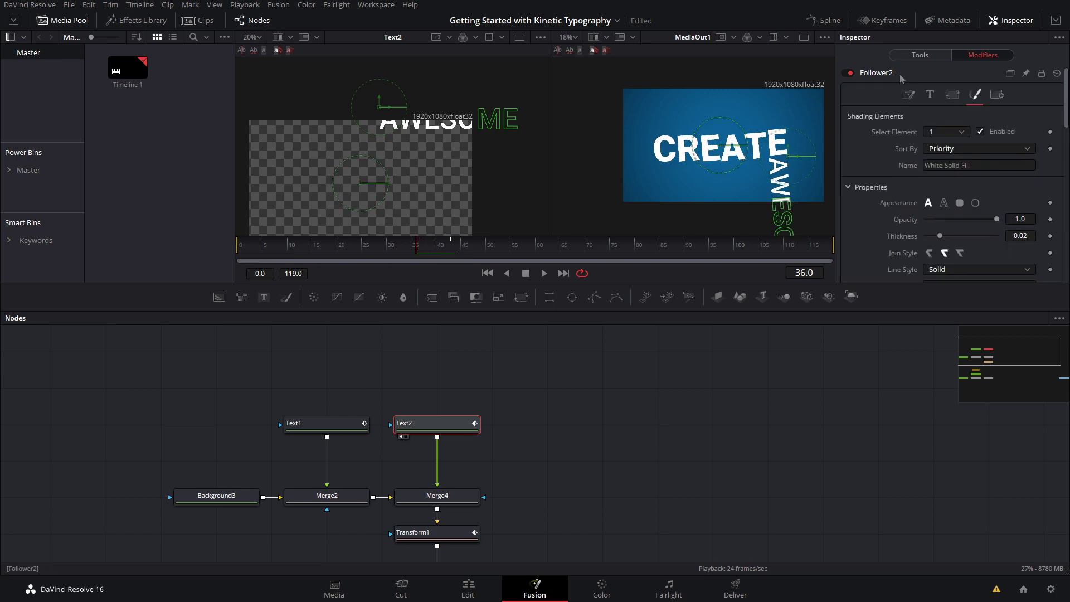
scroll(1006, 226, "down", 5)
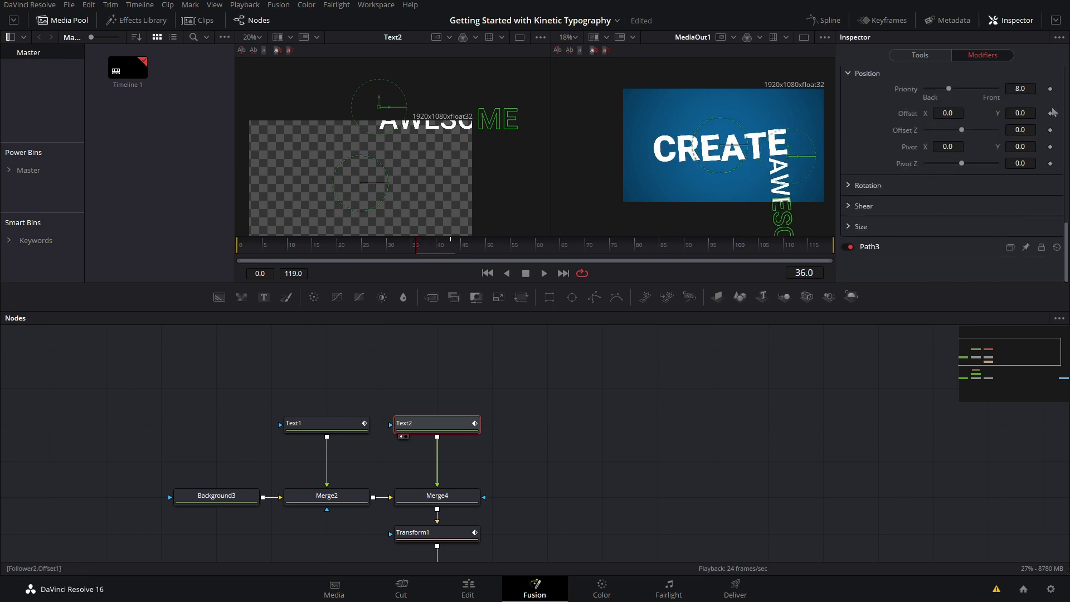
left_click_drag(948, 113, 900, 188)
key("space")
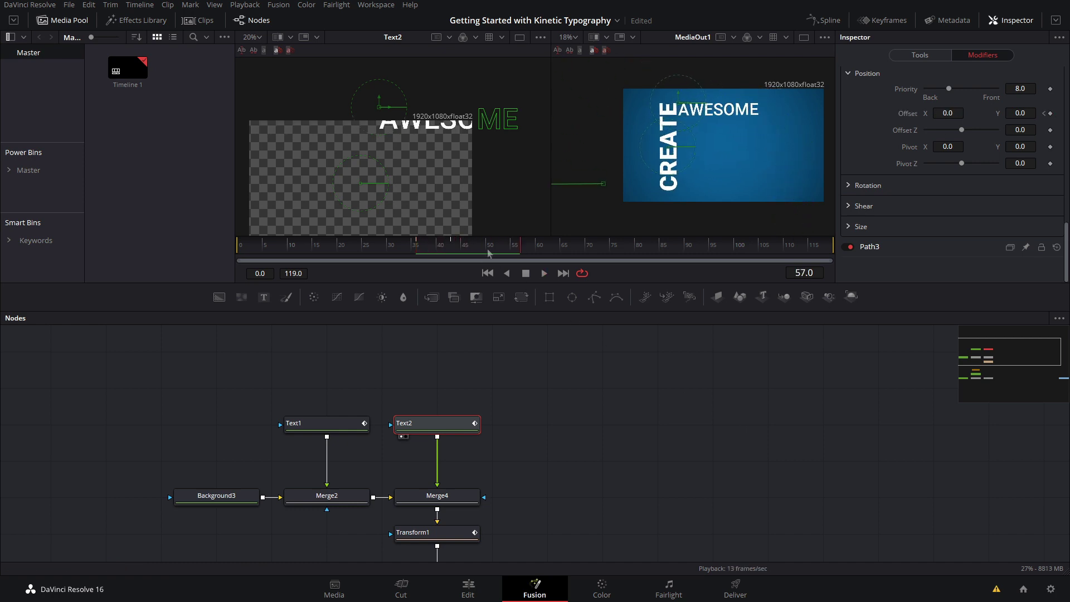
Step: At frame 42, mask Text2 with a rectangle centred at about X 1.164, Y 1.019 and about 1.189 wide
left_click(458, 255)
key("Left")
key("Left")
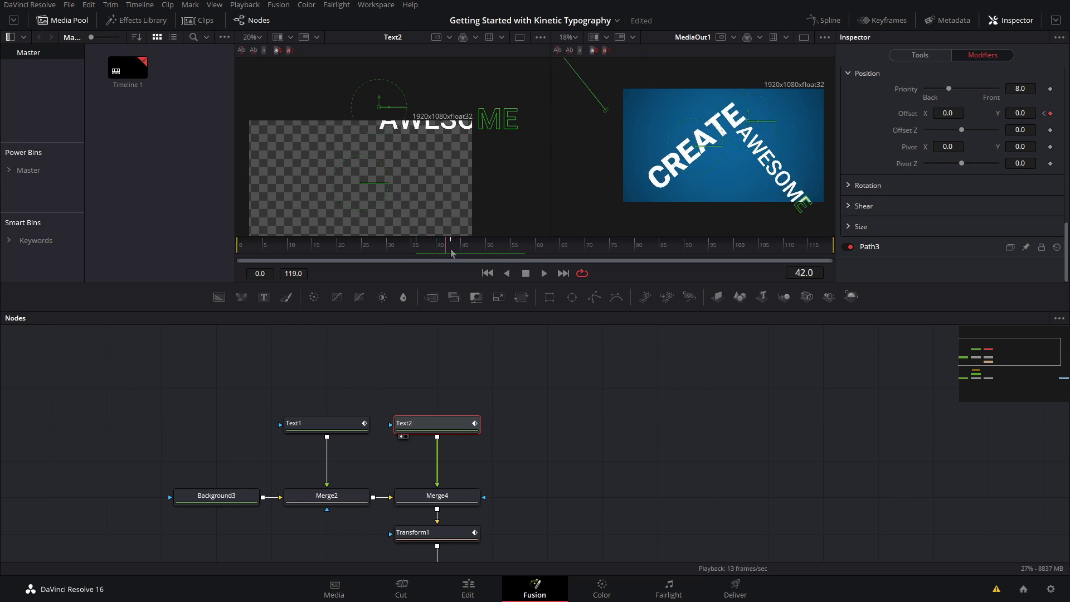
left_click(558, 302)
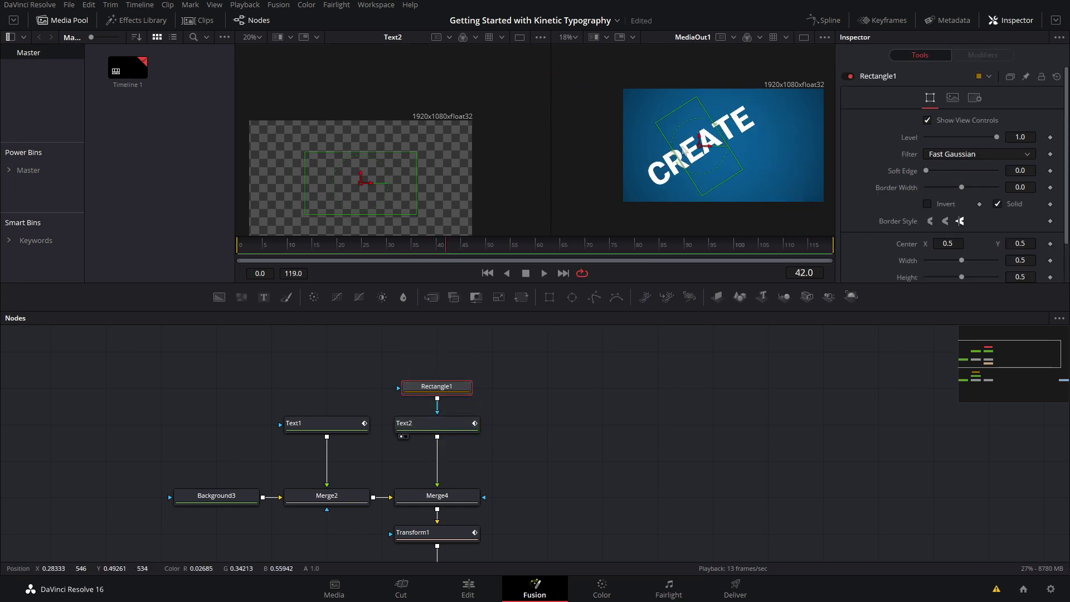
left_click_drag(701, 146, 774, 163)
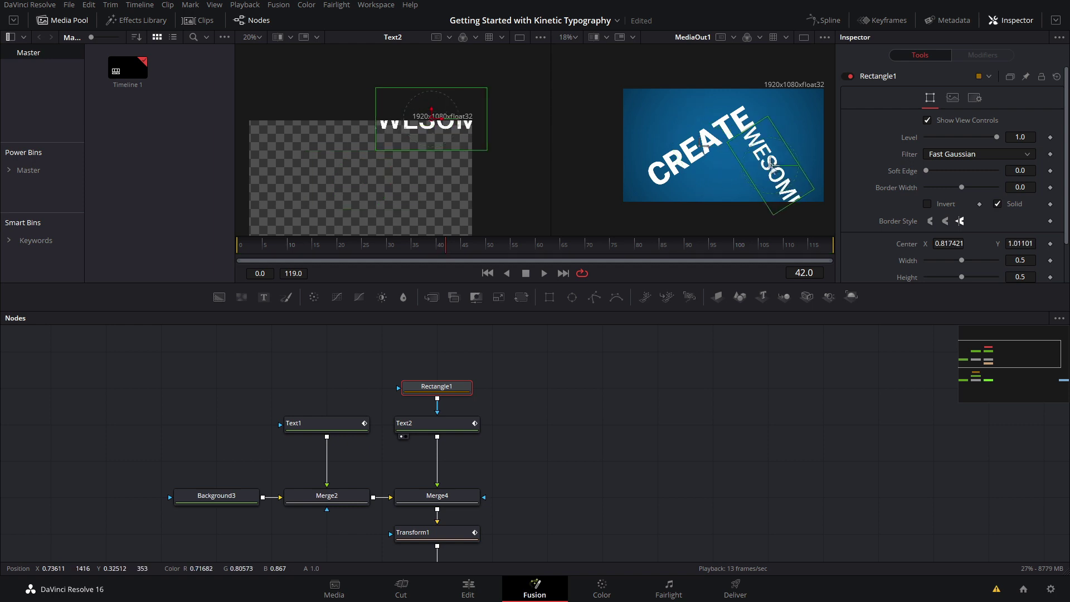
left_click_drag(804, 203, 803, 222)
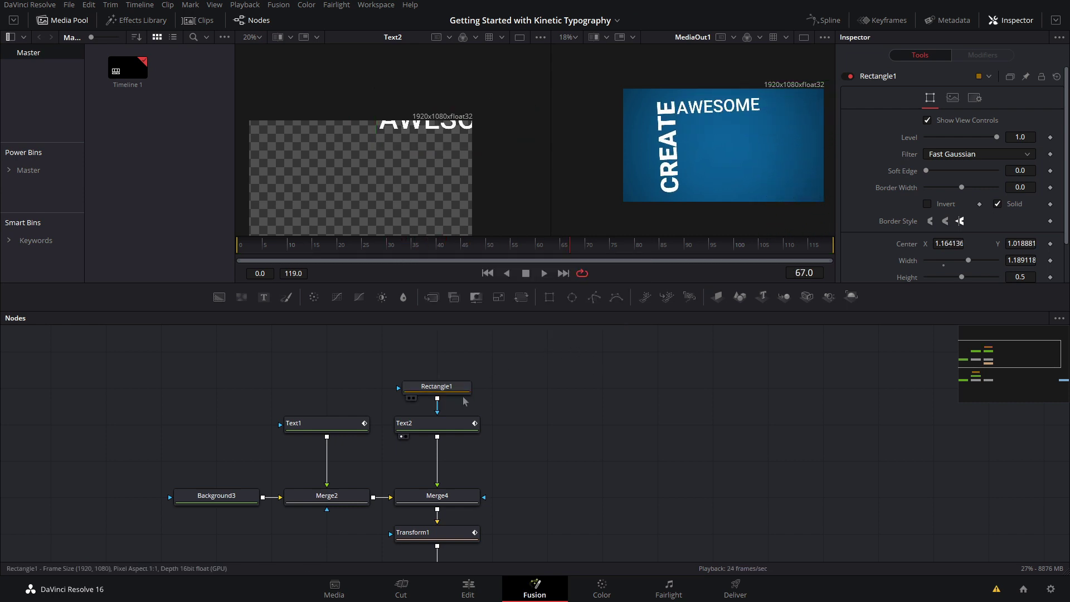
Step: Add further Follower position offset keyframes on Text2 from frame 43 up to frame 80 and play the animation
left_click(424, 424)
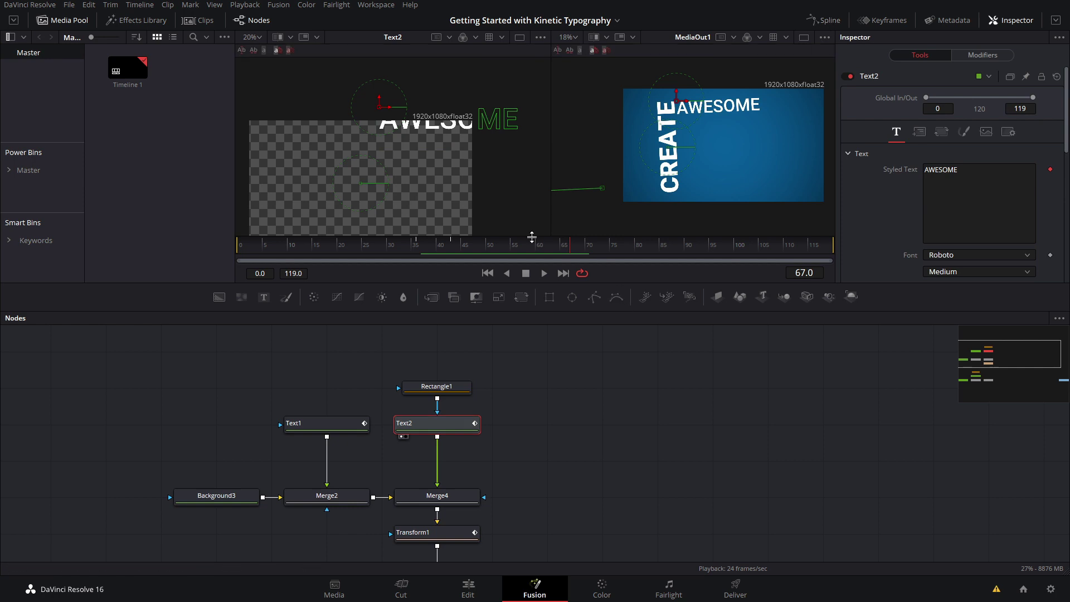
left_click_drag(532, 237, 532, 239)
left_click_drag(429, 251, 466, 254)
left_click(1002, 58)
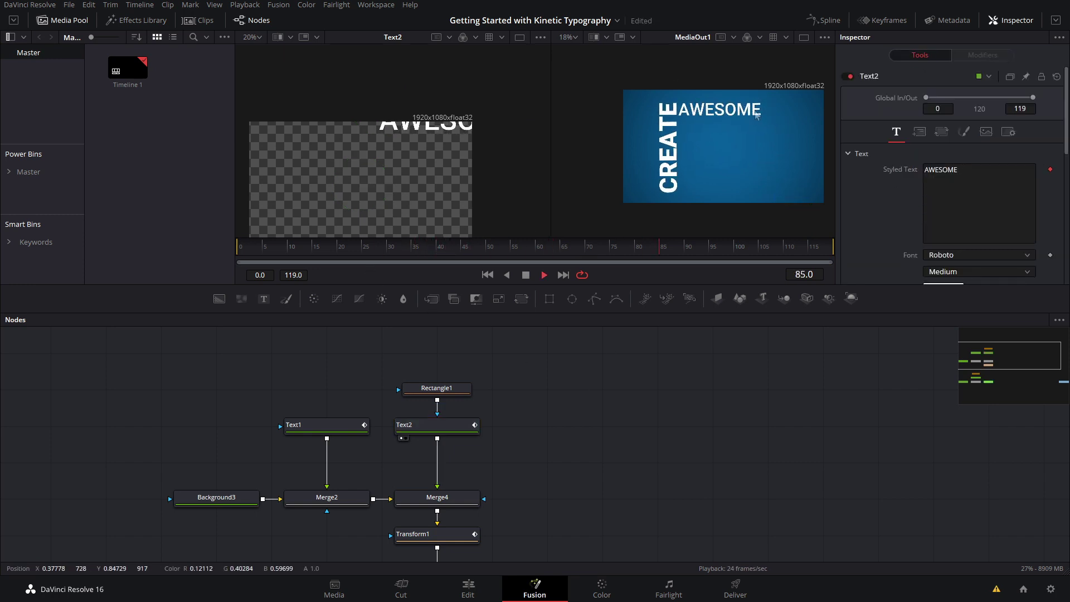
Step: Smooth all keyframes on Text2's Displacement curve in the Spline editor and play back the result
left_click(830, 21)
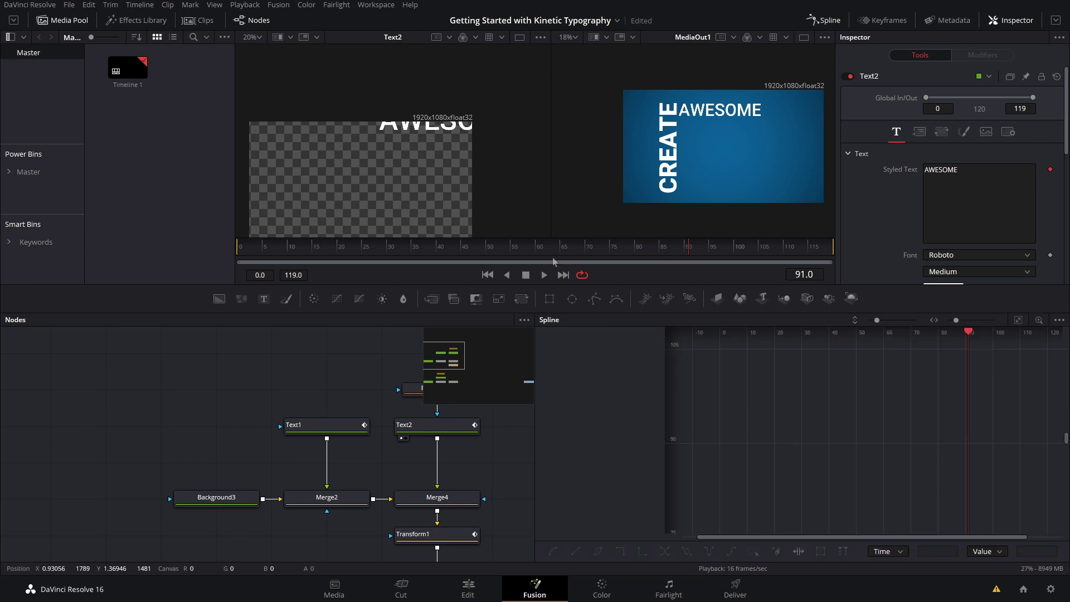
left_click(301, 427)
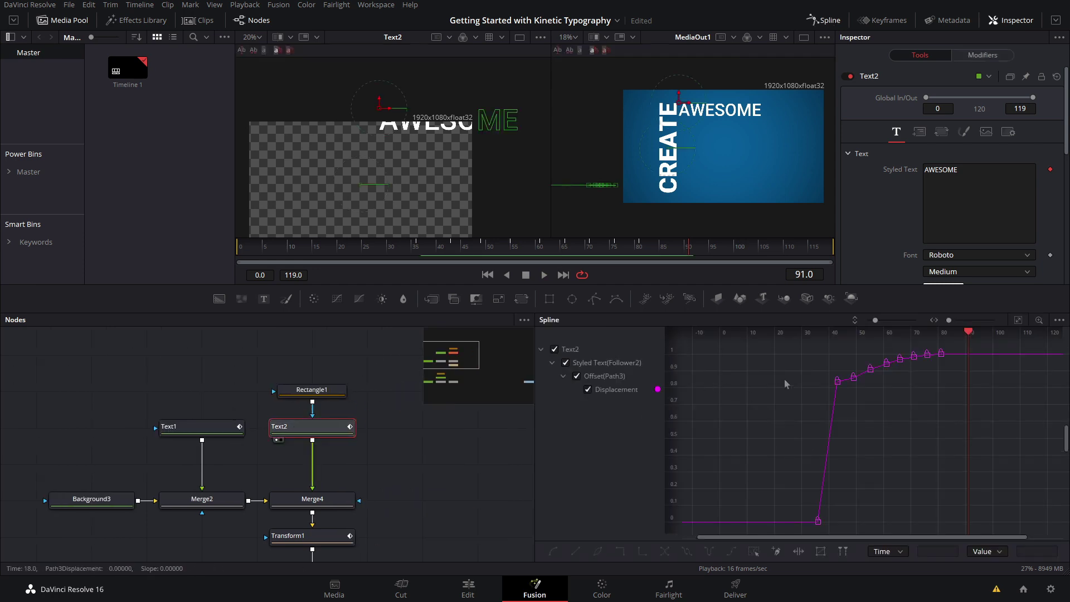
left_click(1019, 320)
scroll(995, 376, "down", 2)
left_click_drag(997, 398, 973, 428)
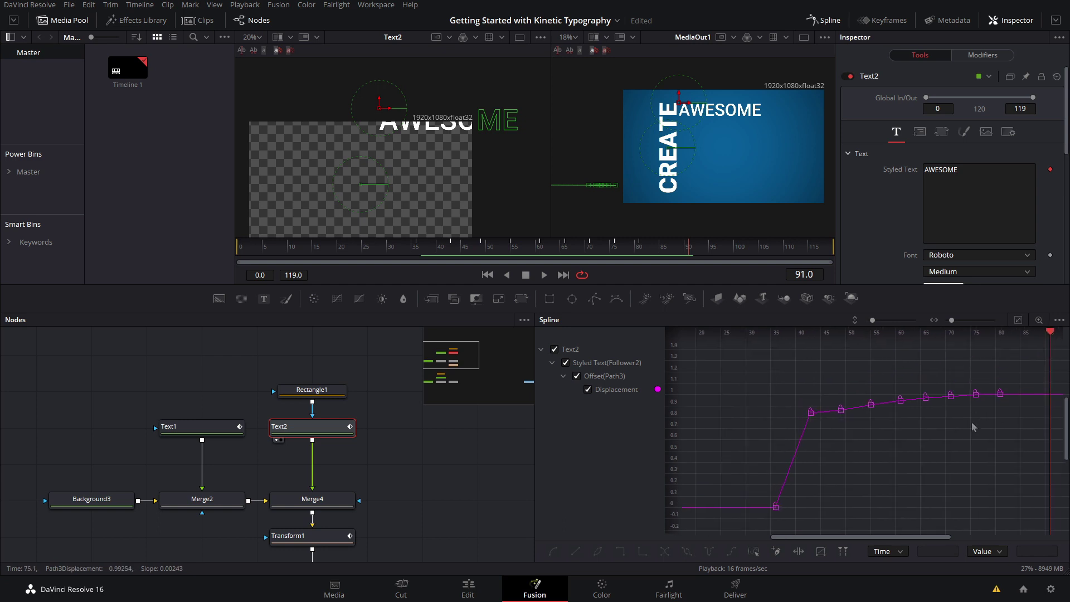
left_click_drag(904, 461, 903, 459)
left_click_drag(689, 248, 405, 262)
key("space")
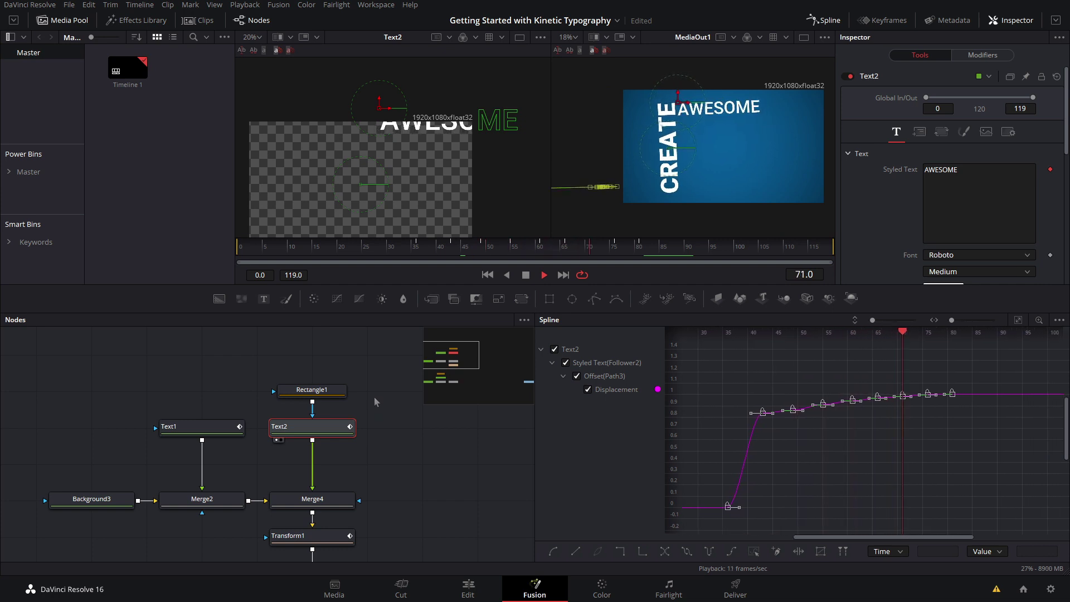
key("space")
Step: Set the Follower's delay to 0.64 and its order to Right to Left, and play back the letter animation
left_click(1001, 57)
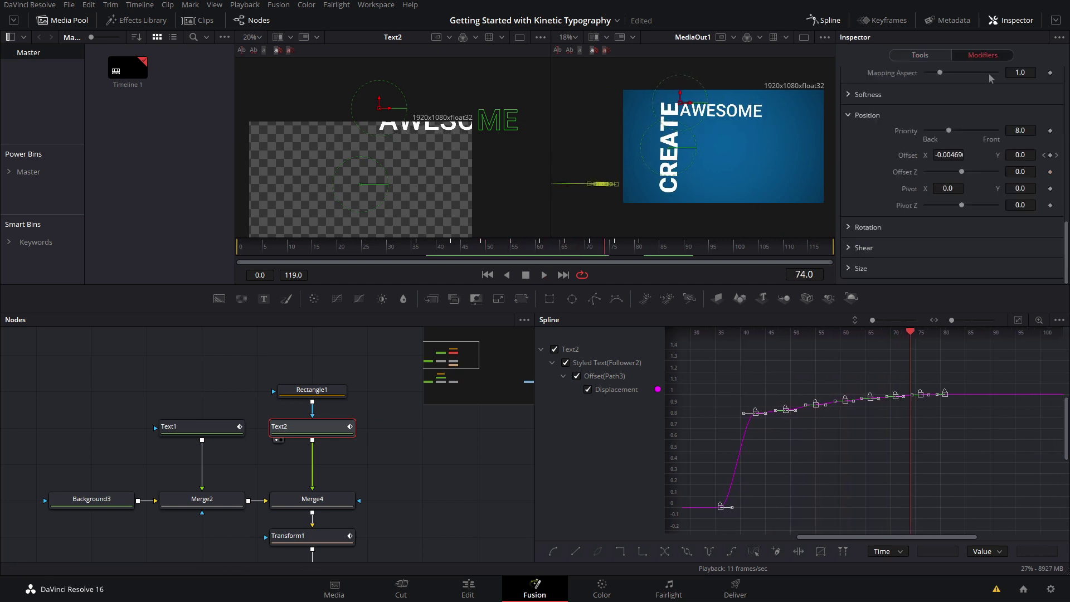
scroll(940, 123, "up", 10)
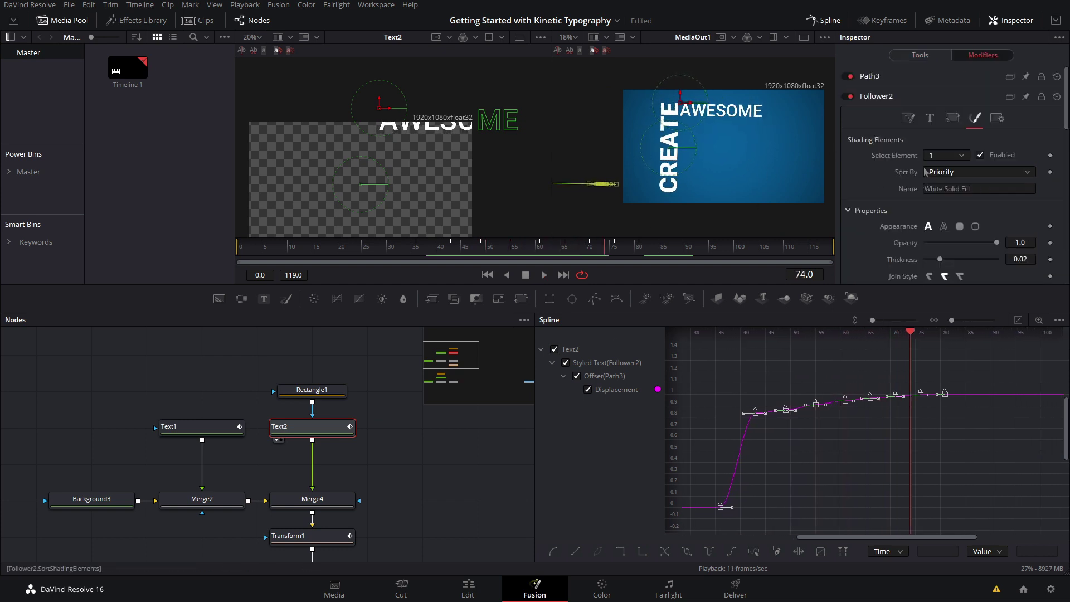
left_click(911, 119)
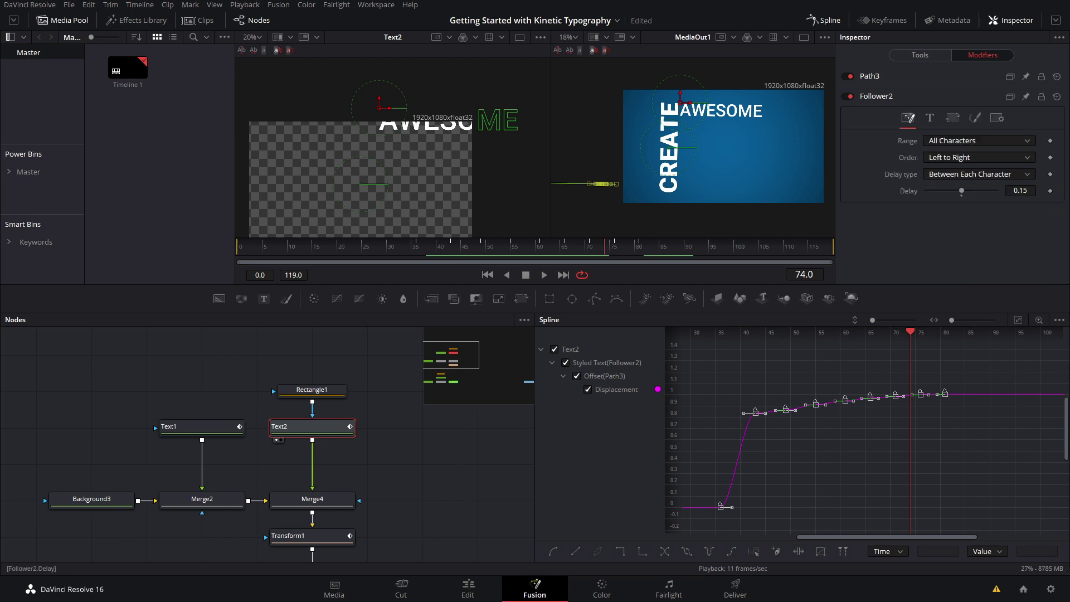
left_click_drag(1021, 190, 1030, 190)
left_click(952, 159)
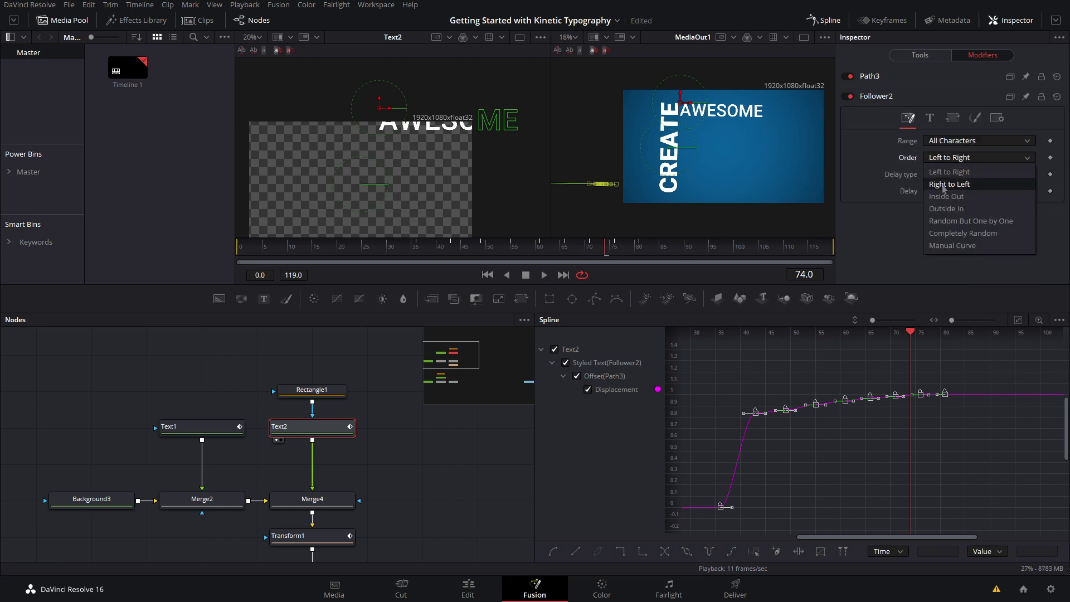
left_click(951, 185)
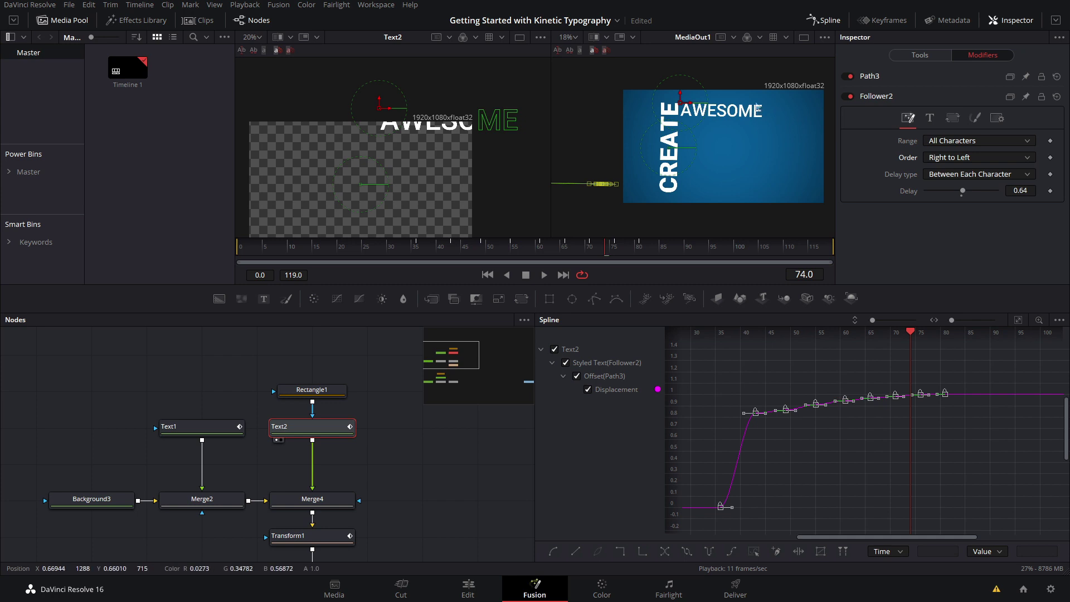
left_click_drag(601, 255, 422, 260)
key("space")
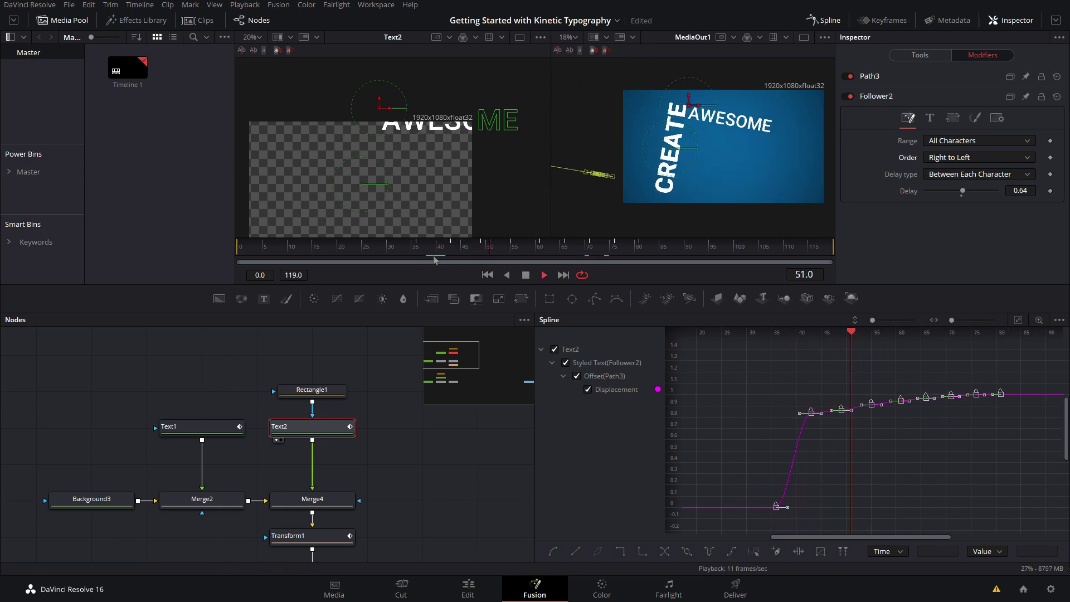
Step: At frame 42, increase the Follower's delay to 2.4 and play back the staggered letters
left_click(501, 251)
left_click_drag(501, 250, 453, 253)
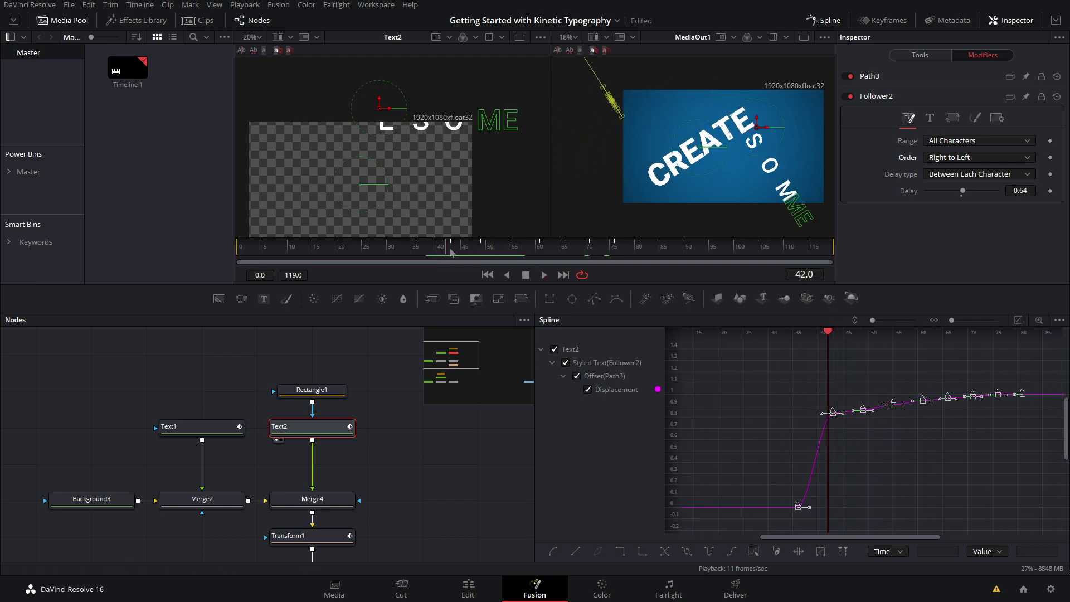
left_click_drag(964, 192, 964, 192)
key("space")
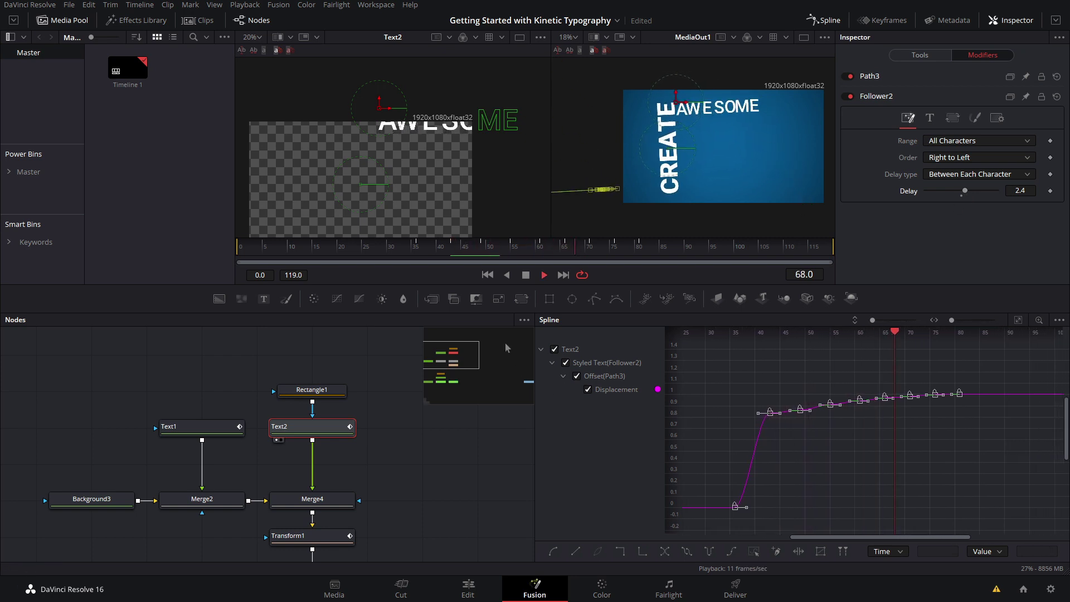
left_click(527, 277)
left_click_drag(597, 251, 455, 267)
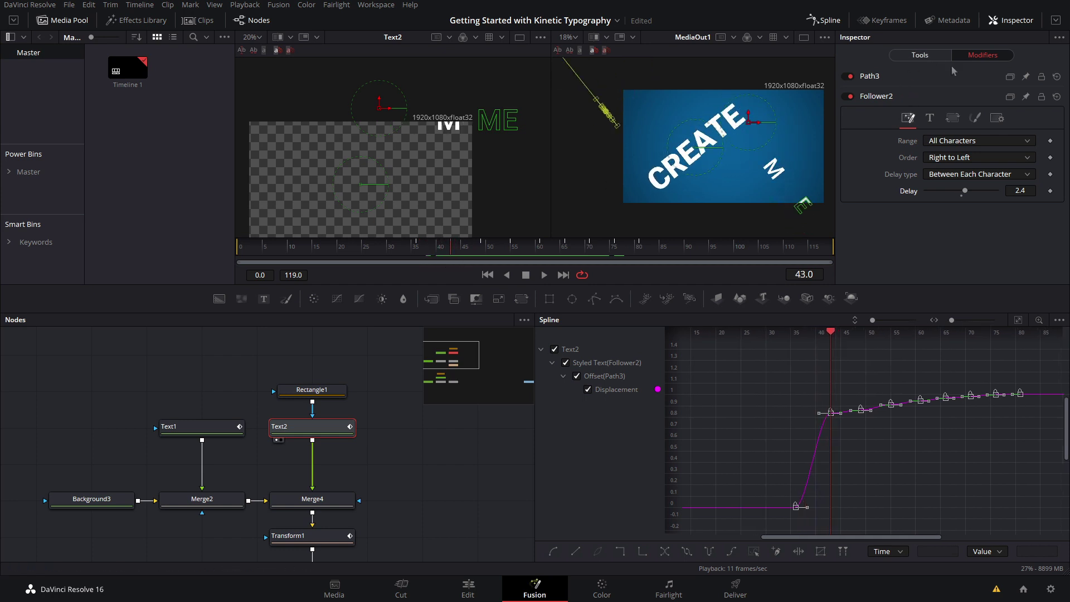
Step: Keyframe the Follower's opacity at 1.0 on frame 43, lower it at frame 36, and play the letter fade-in
left_click(996, 118)
left_click(977, 119)
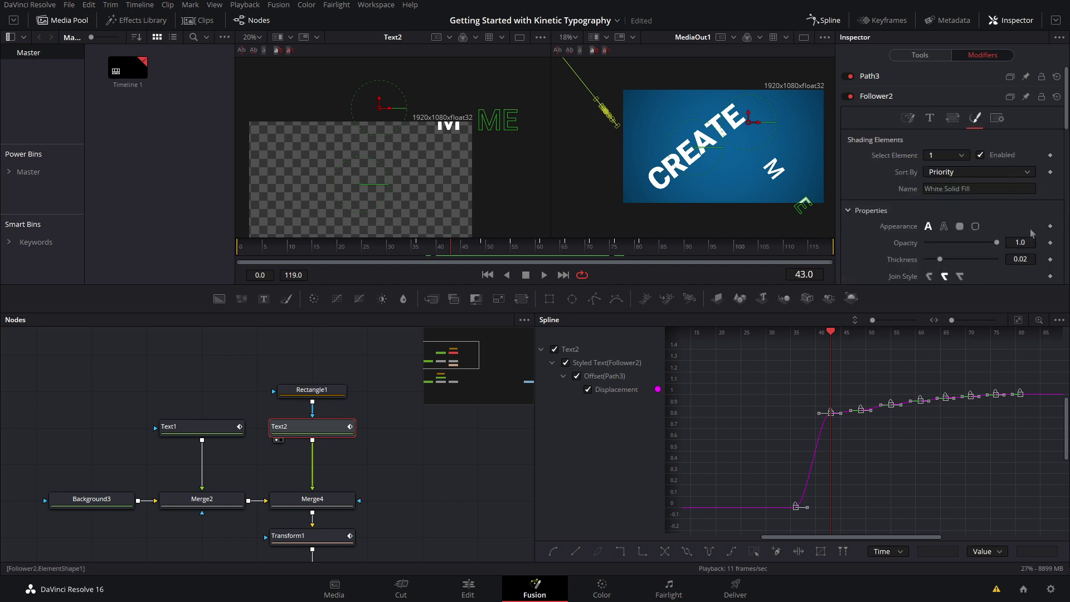
left_click(1051, 244)
left_click_drag(426, 252, 422, 254)
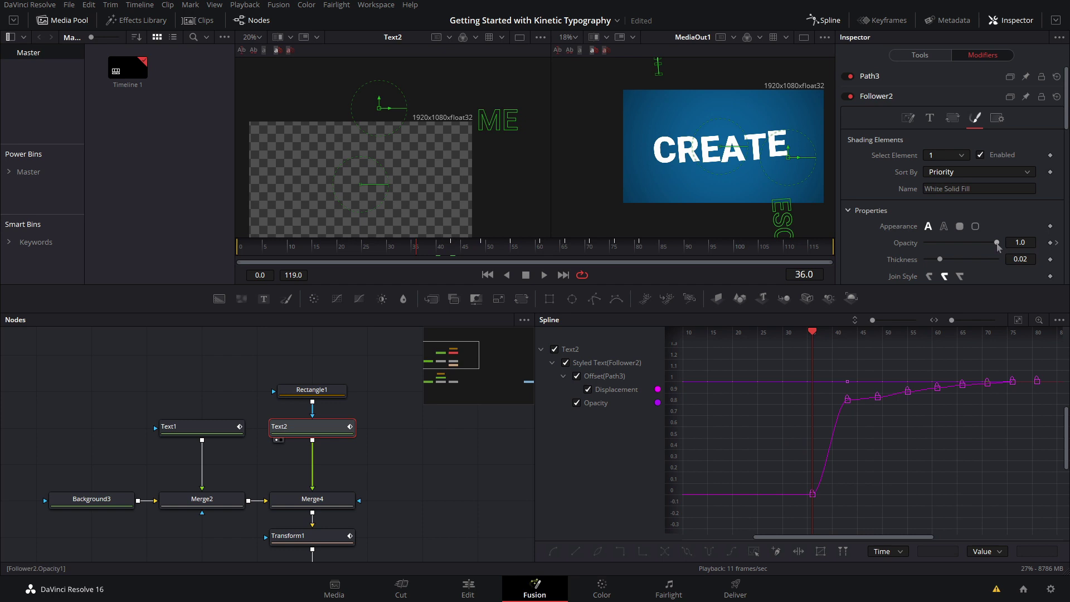
left_click(484, 403)
key("space")
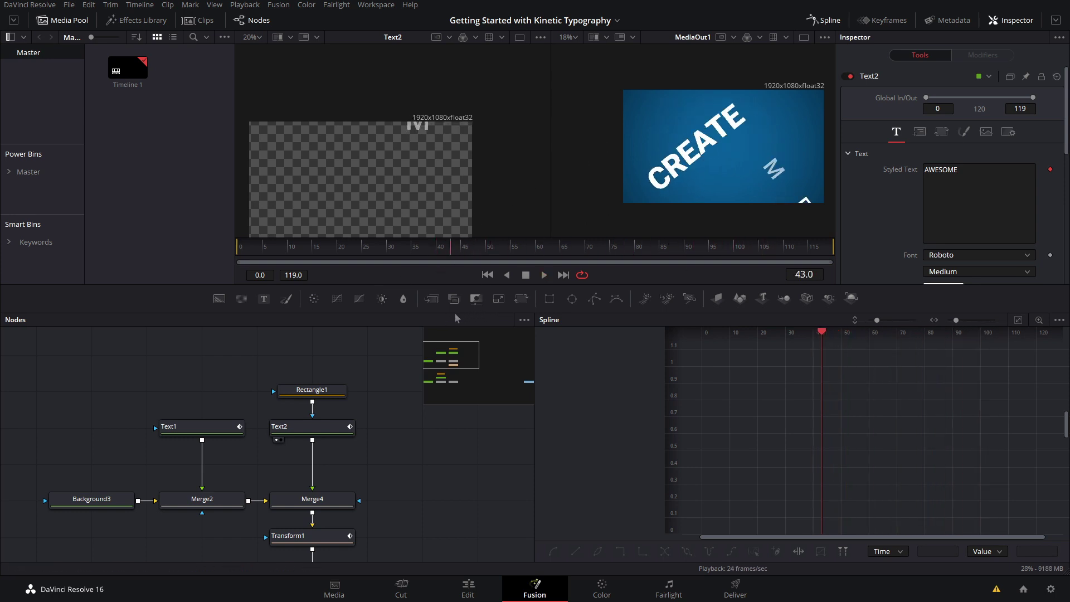
key("space")
left_click_drag(527, 304, 569, 298)
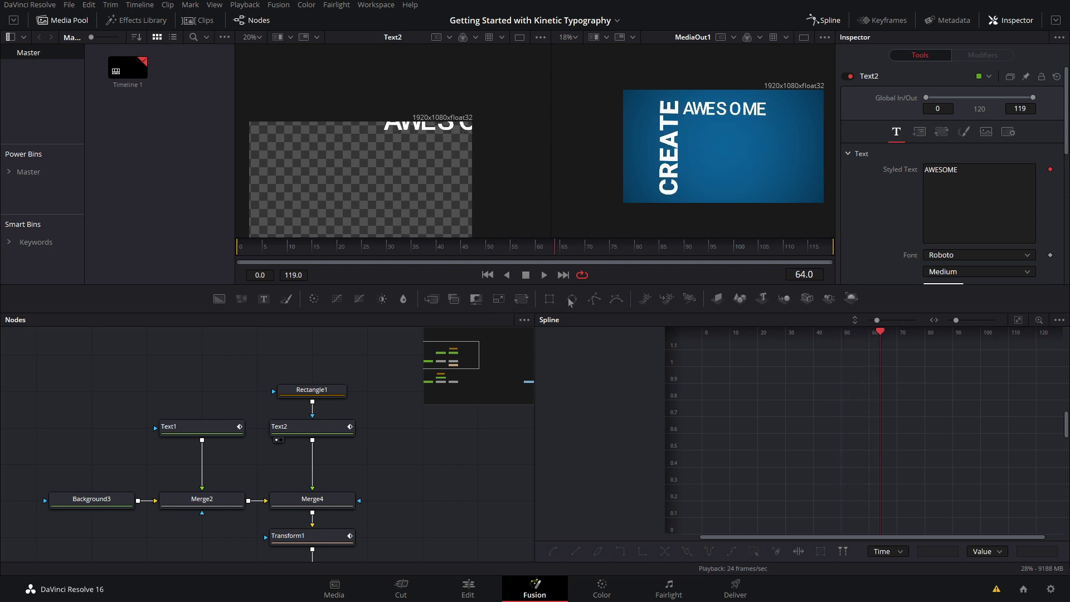
Step: Switch to the Edit page and play the timeline from near its start to review both Fusion compositions
left_click(468, 588)
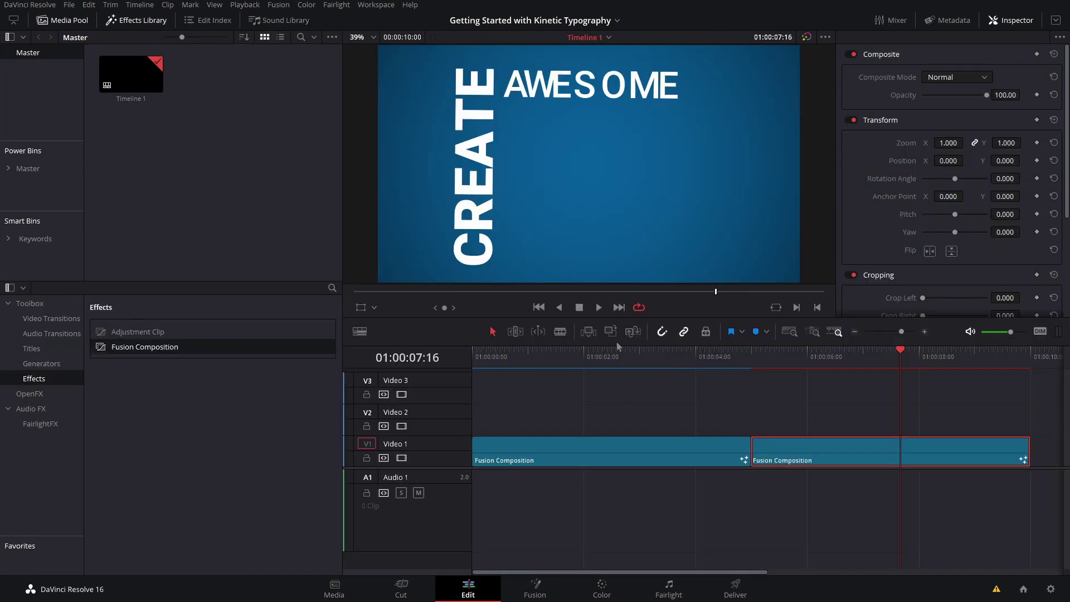
left_click_drag(655, 359, 483, 389)
key("space")
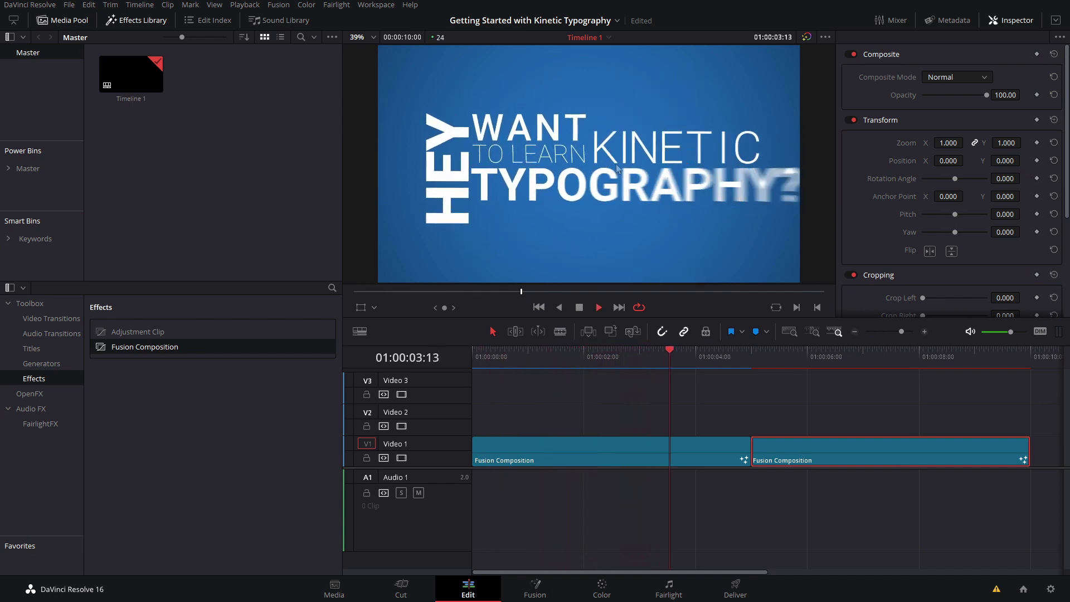
Step: Stop playback, open the second Fusion composition at 01:00:05:21 on the Fusion page, and close the Spline editor
key("space")
left_click_drag(771, 363, 802, 366)
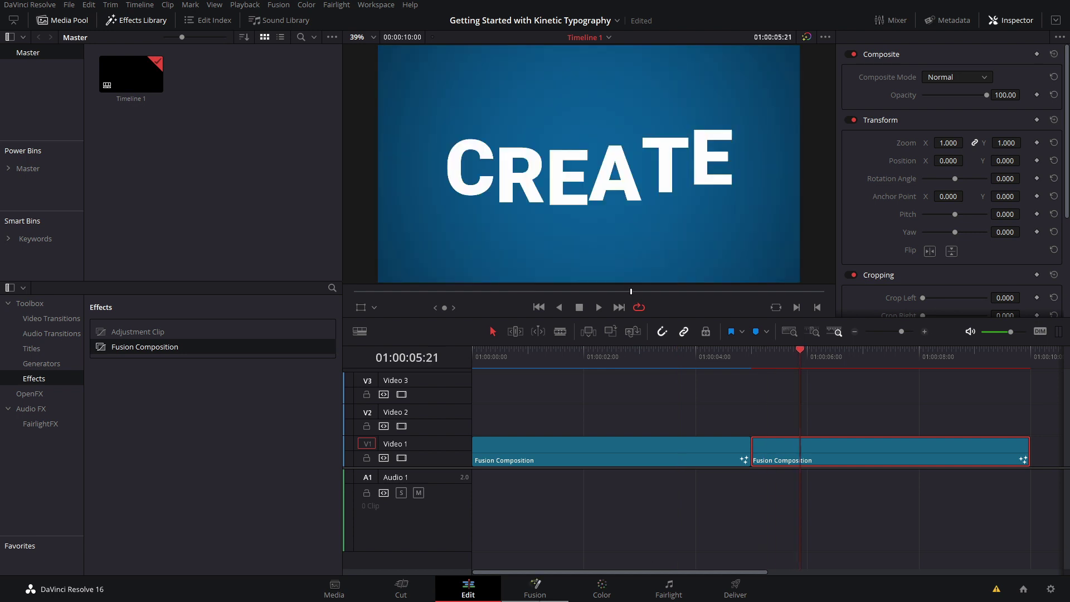
left_click(535, 588)
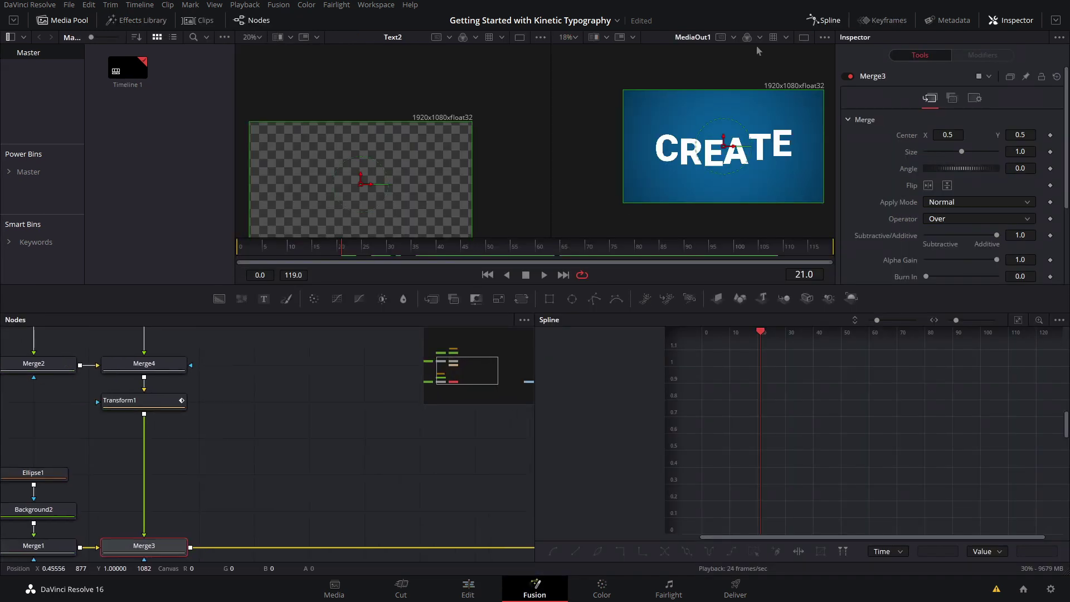
left_click(812, 22)
Step: Move the Transform1 and Merge3 nodes closer to MediaOut to free space in the node graph
key("ctrl+f")
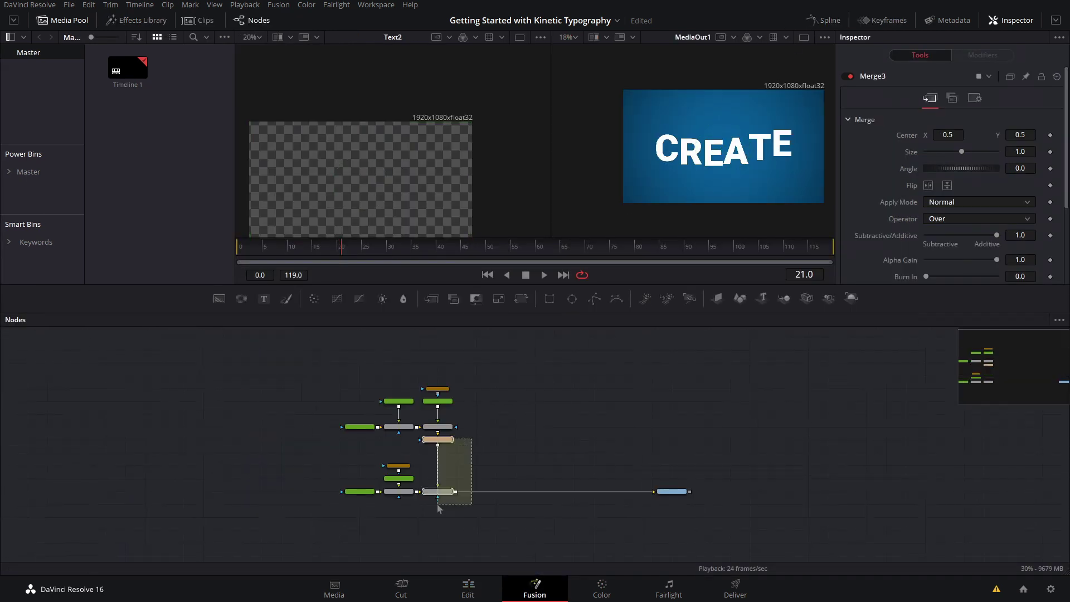
left_click_drag(438, 506, 594, 491)
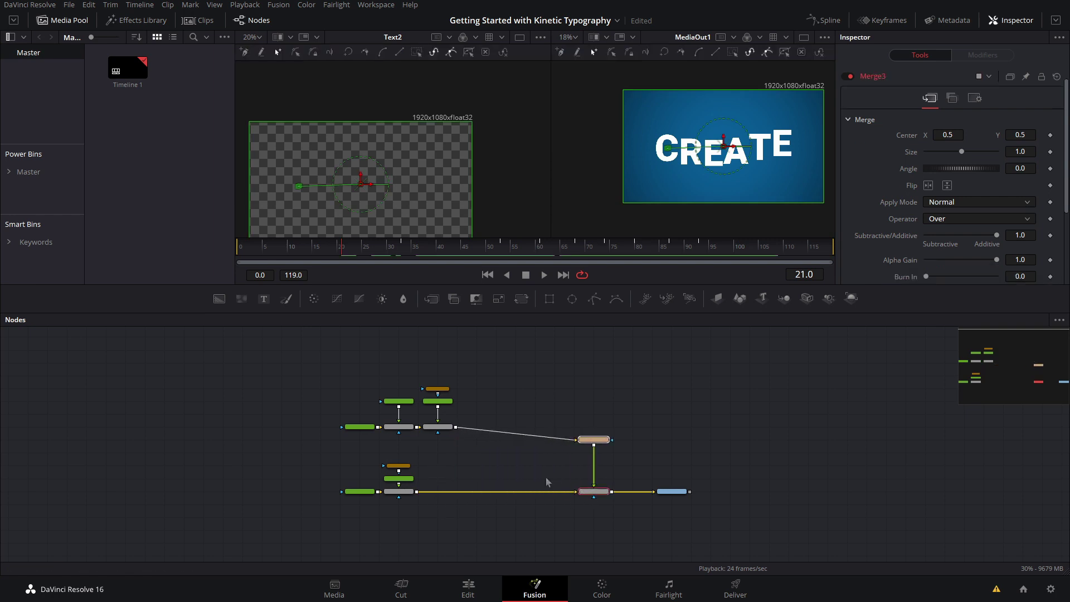
left_click(546, 482)
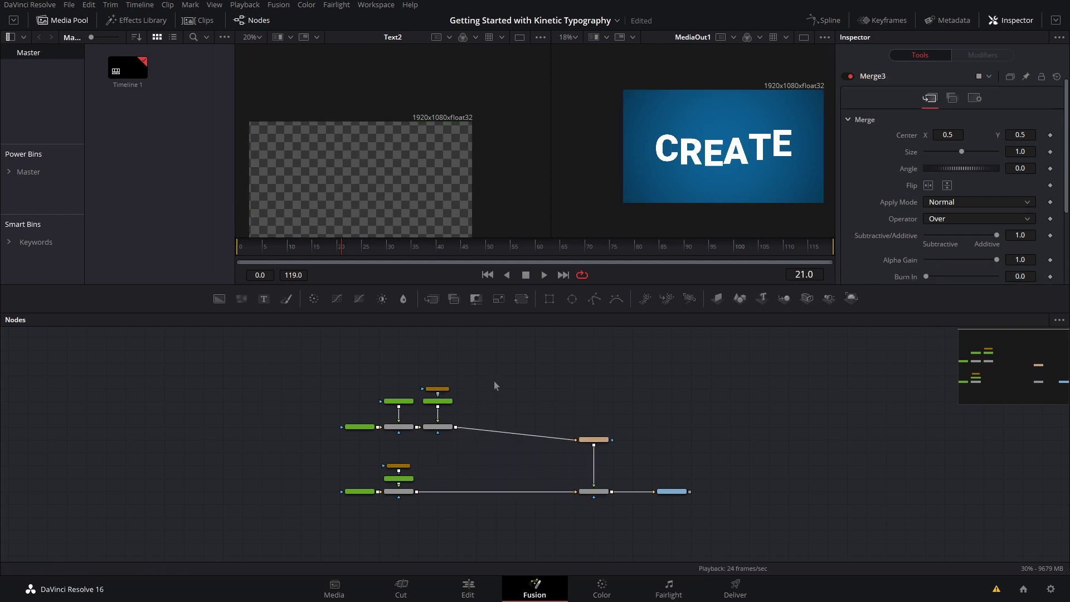
Step: Add a Text node reading TYPOGRAPHY beside Text2 and merge it over the output of Merge4
scroll(495, 383, "up", 5)
left_click_drag(265, 301, 457, 414)
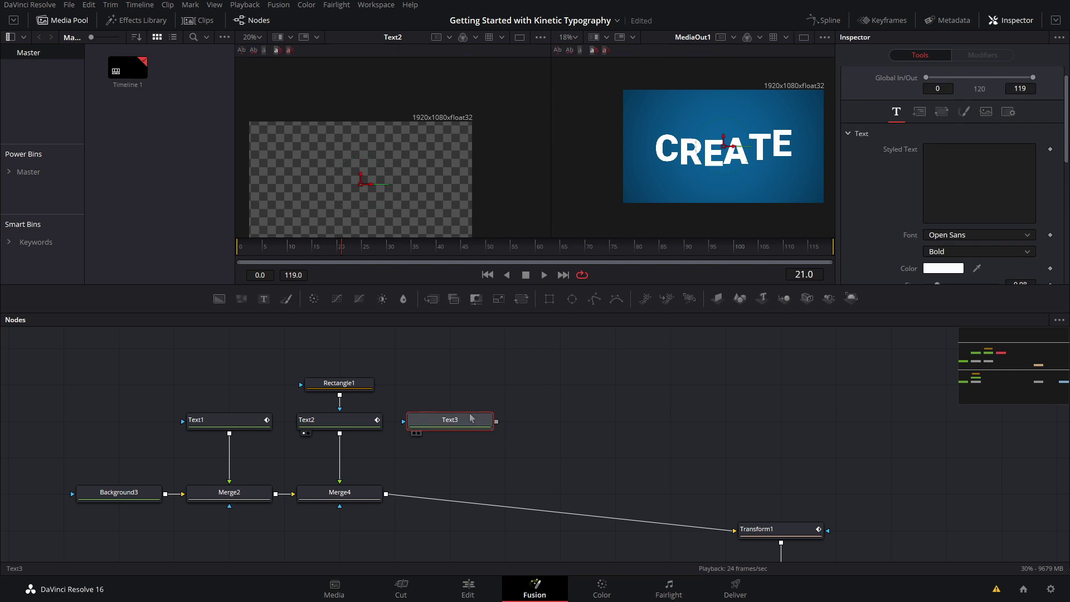
left_click(948, 192)
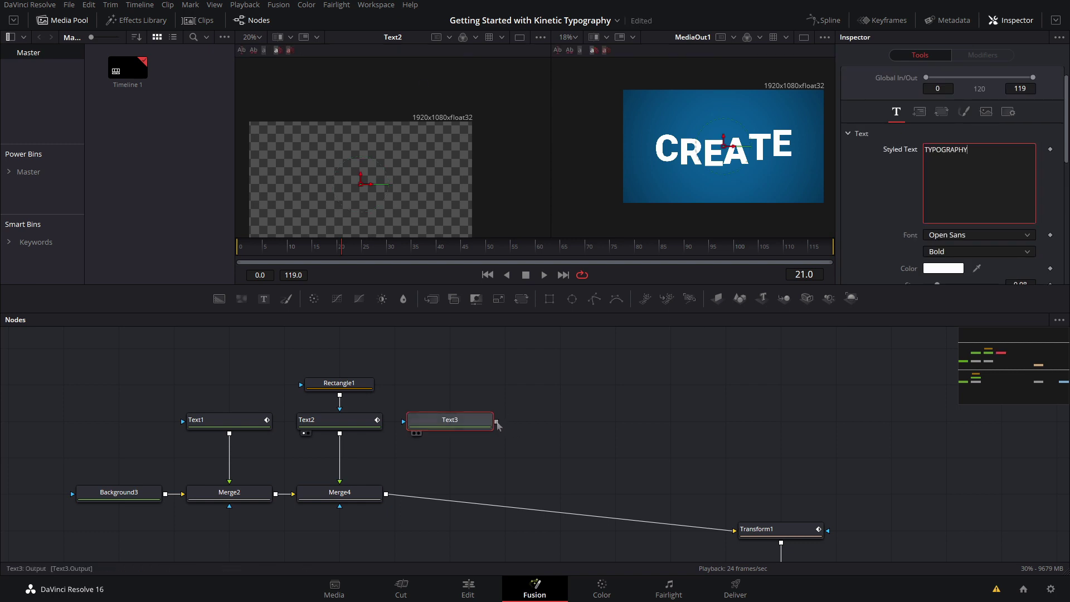
left_click_drag(496, 423, 386, 495)
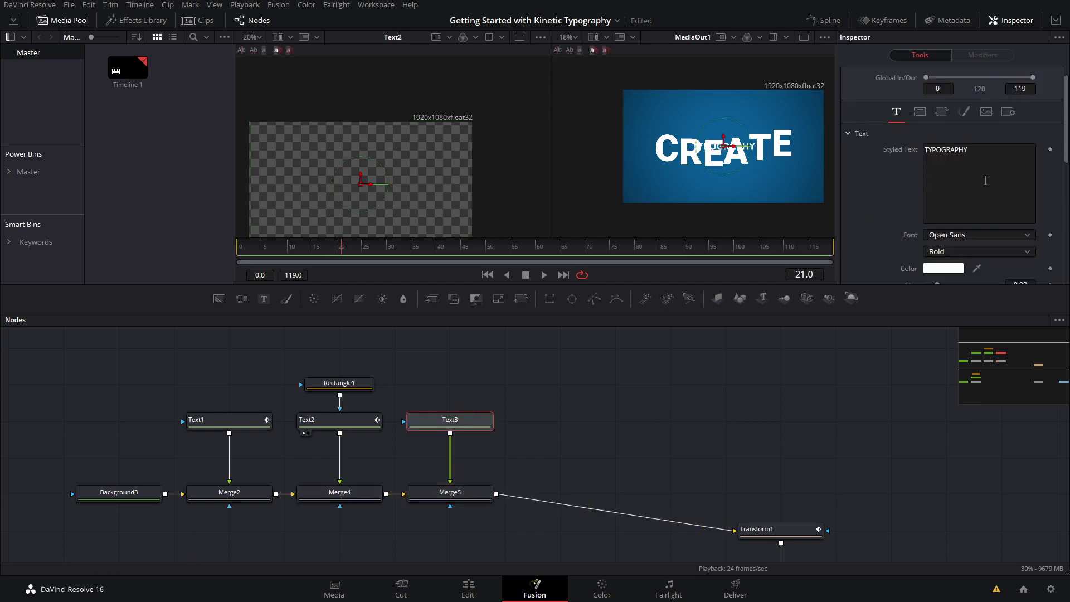
Step: Set the TYPOGRAPHY text's font to Roboto in the Light style
left_click(954, 238)
scroll(953, 396, "down", 5)
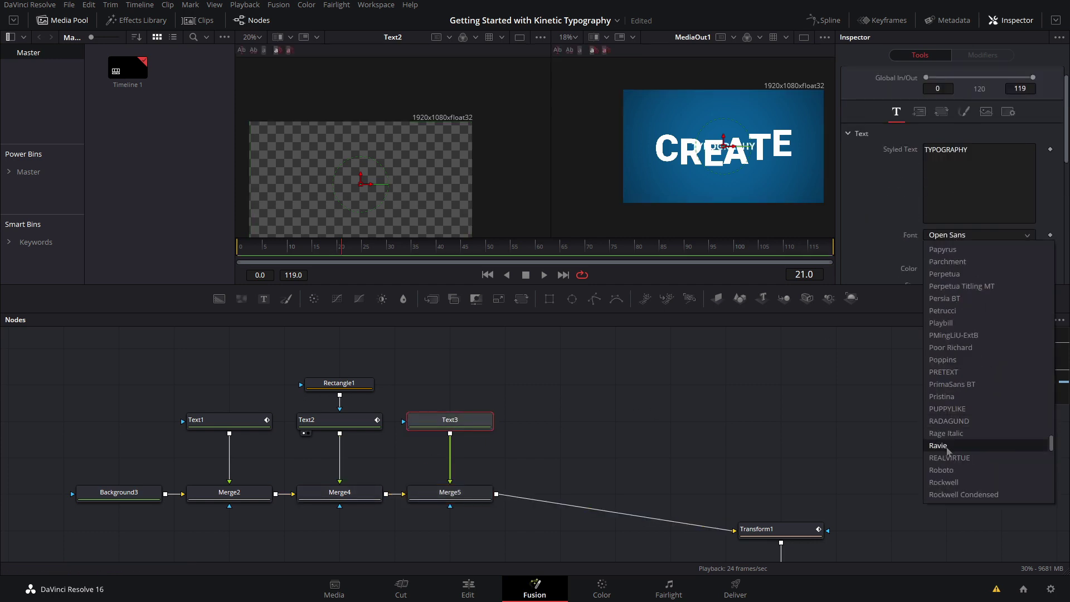
left_click(942, 470)
left_click(959, 252)
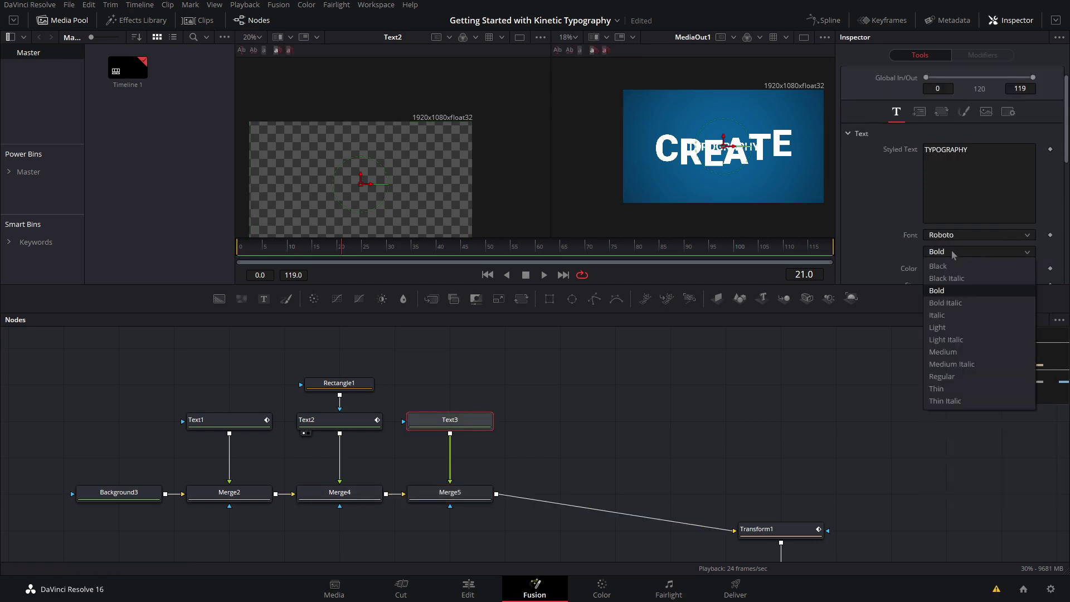
left_click(937, 388)
scroll(740, 142, "up", 5)
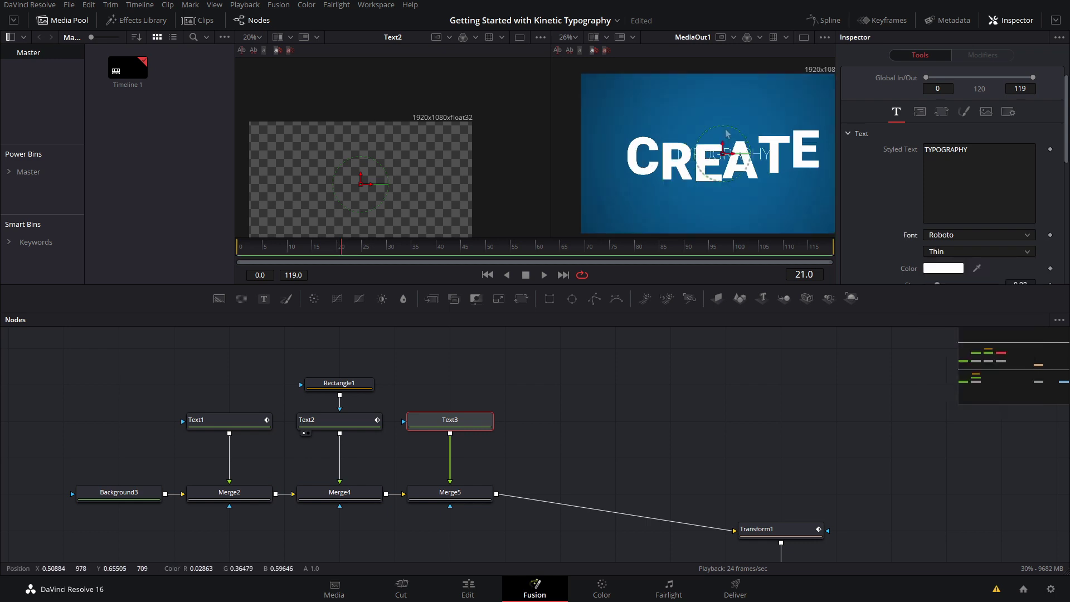
left_click(959, 251)
left_click(942, 328)
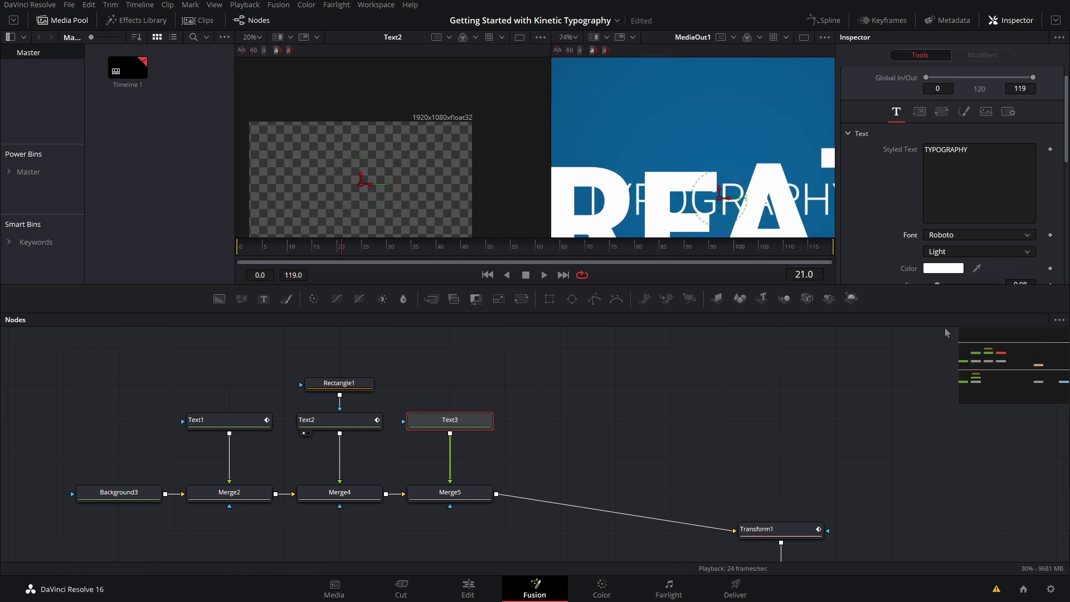
scroll(737, 169, "down", 2)
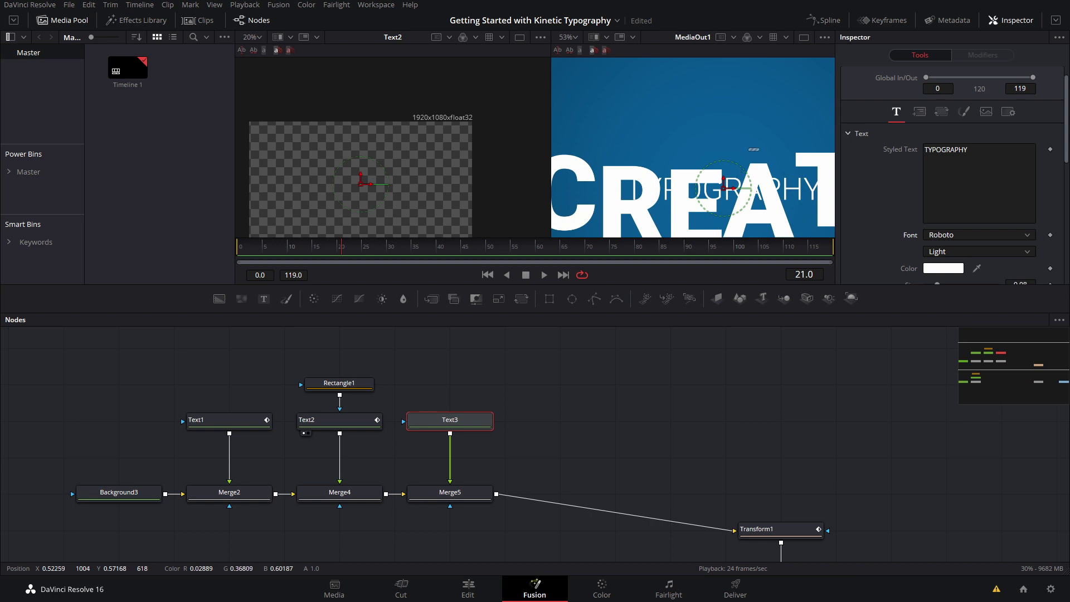
Step: Save the project, and at frame 106 change Merge5's angle so TYPOGRAPHY reads horizontally
key("ctrl+s")
left_click_drag(452, 250, 765, 258)
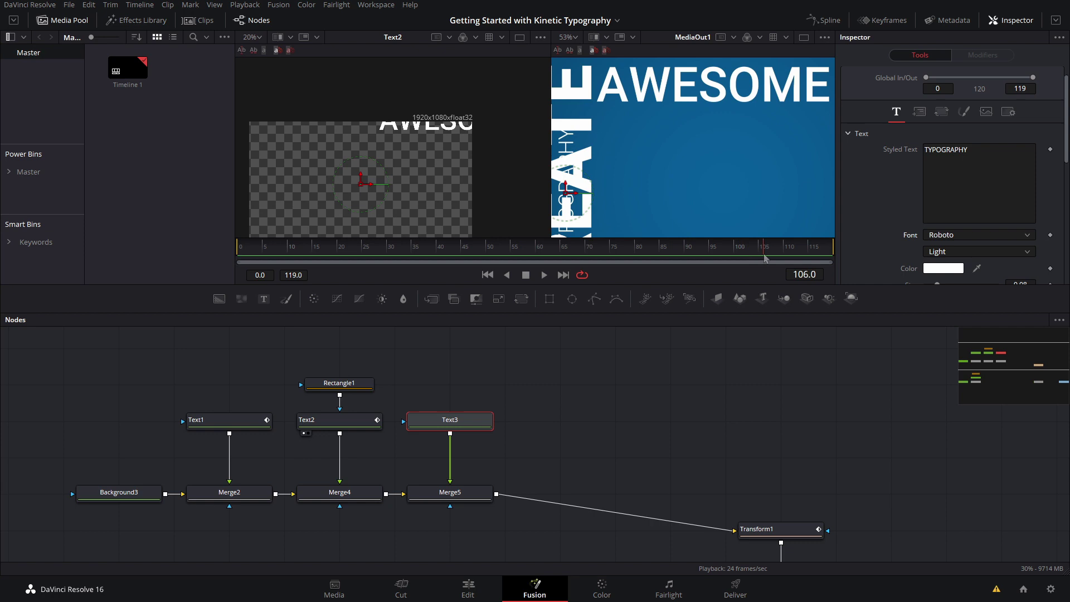
left_click(471, 495)
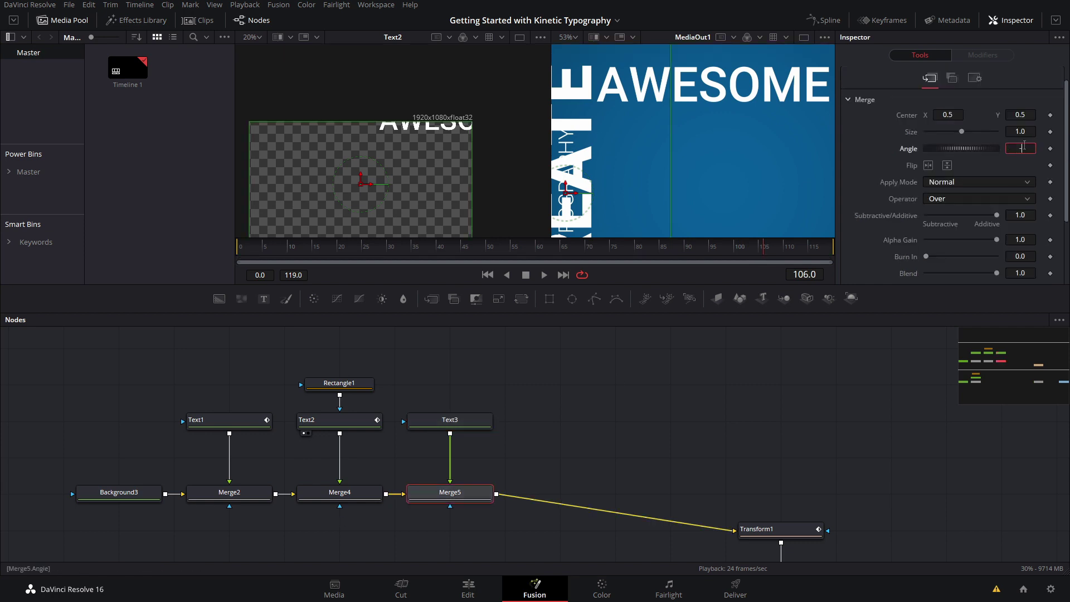
key("Tab")
Step: Enlarge the TYPOGRAPHY text in Text3 to a size of about 0.1654
left_click(453, 420)
left_click_drag(677, 153, 723, 157)
scroll(723, 156, "down", 2)
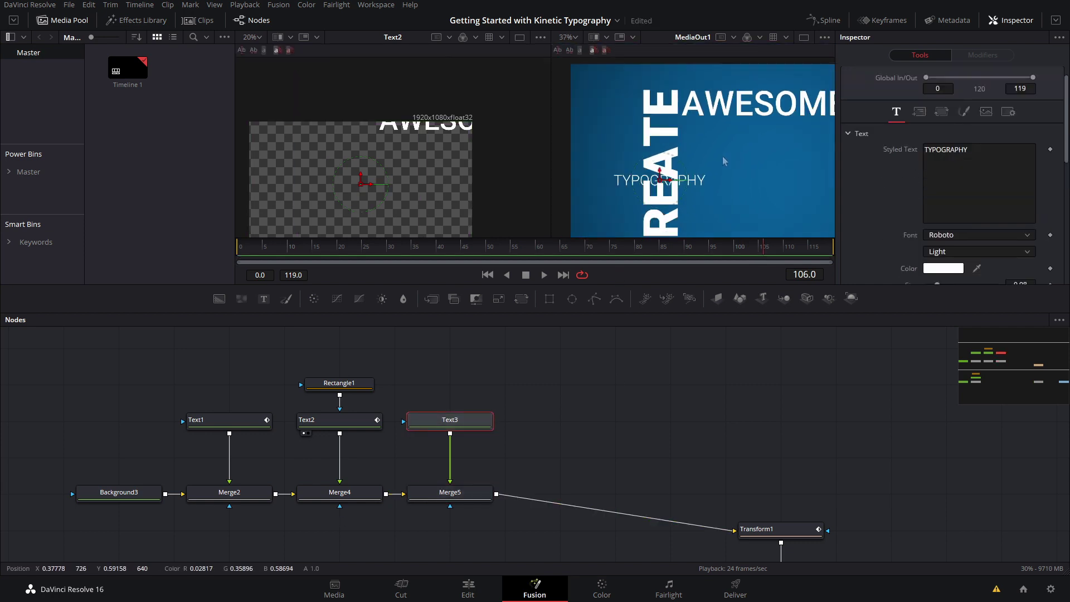
scroll(931, 238, "down", 2)
left_click_drag(946, 221, 958, 221)
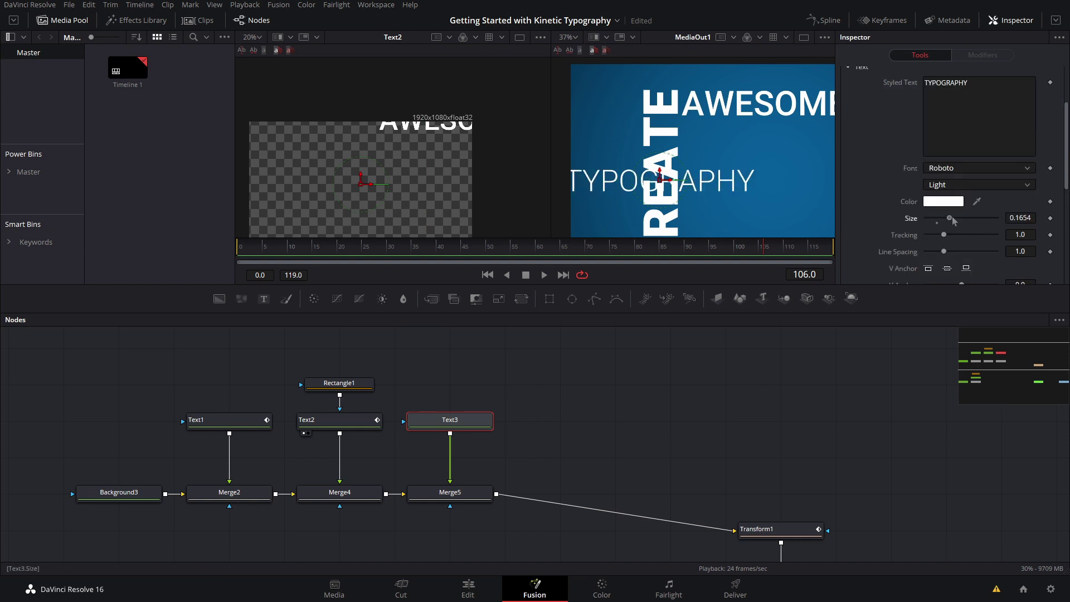
Step: Anchor the TYPOGRAPHY text to the top and left, and position it directly beneath AWESOME
scroll(937, 221, "down", 2)
left_click(929, 202)
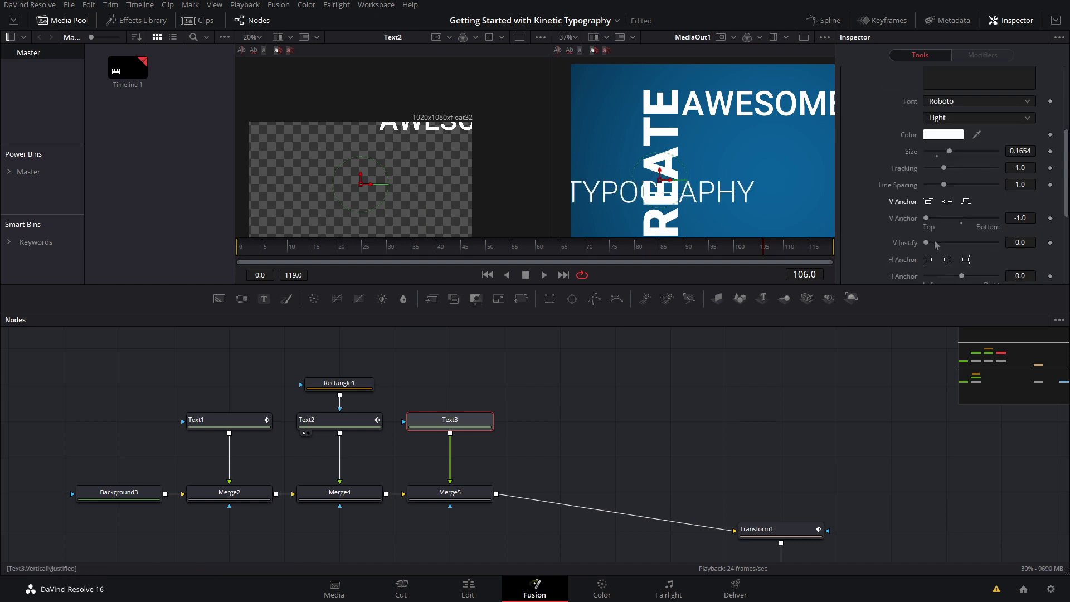
left_click(928, 260)
left_click_drag(660, 177, 598, 160)
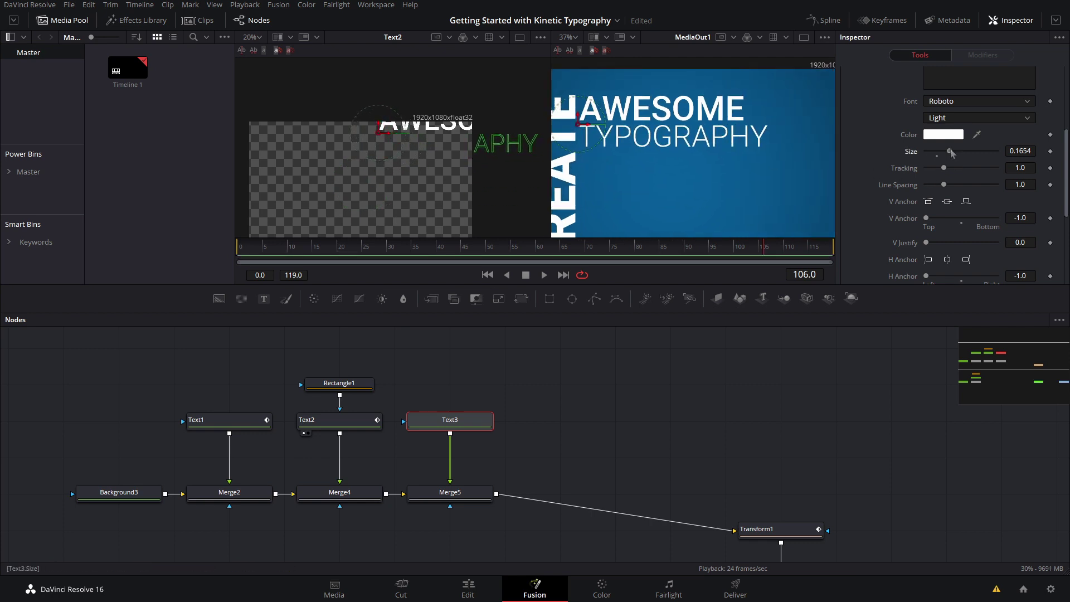
Step: Match TYPOGRAPHY to the width of AWESOME using the Thin style, a size of 0.108 and tracking of 1.167
left_click_drag(950, 151, 945, 151)
left_click(975, 118)
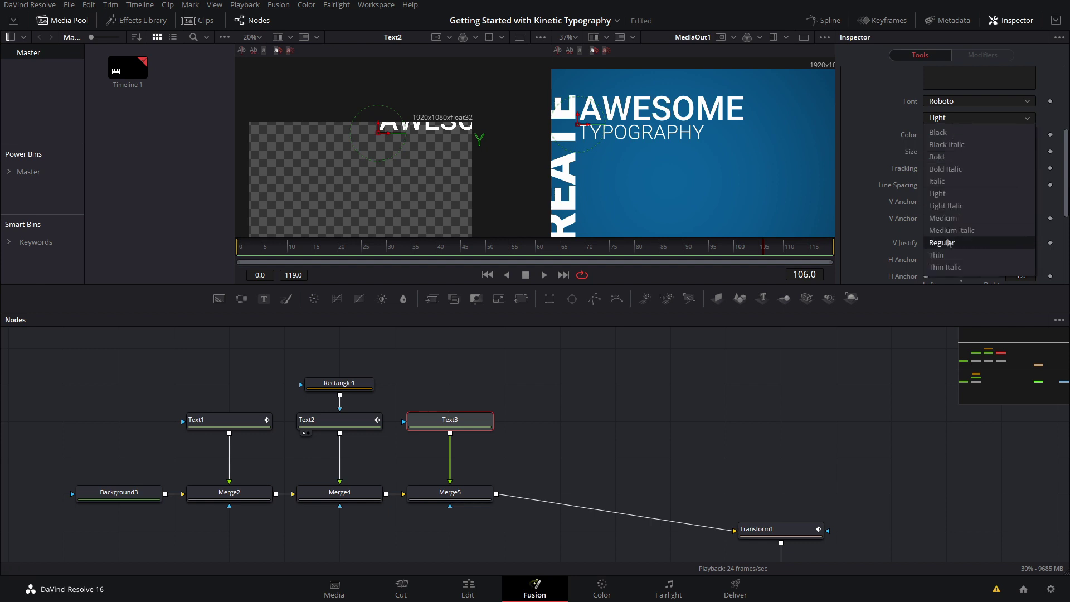
left_click(959, 256)
left_click_drag(942, 151, 949, 169)
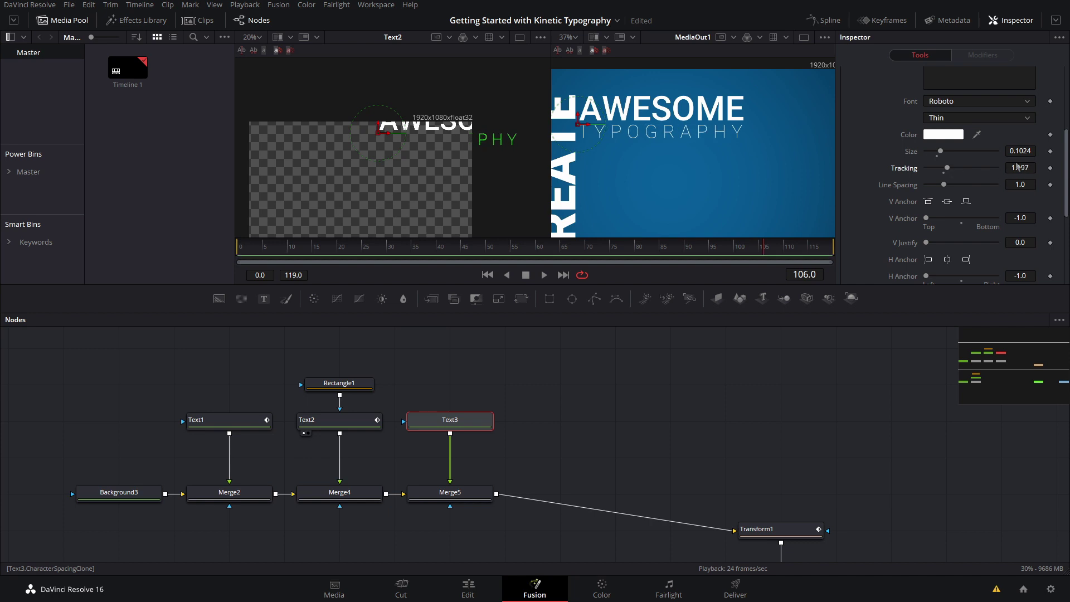
left_click_drag(1027, 151, 1022, 168)
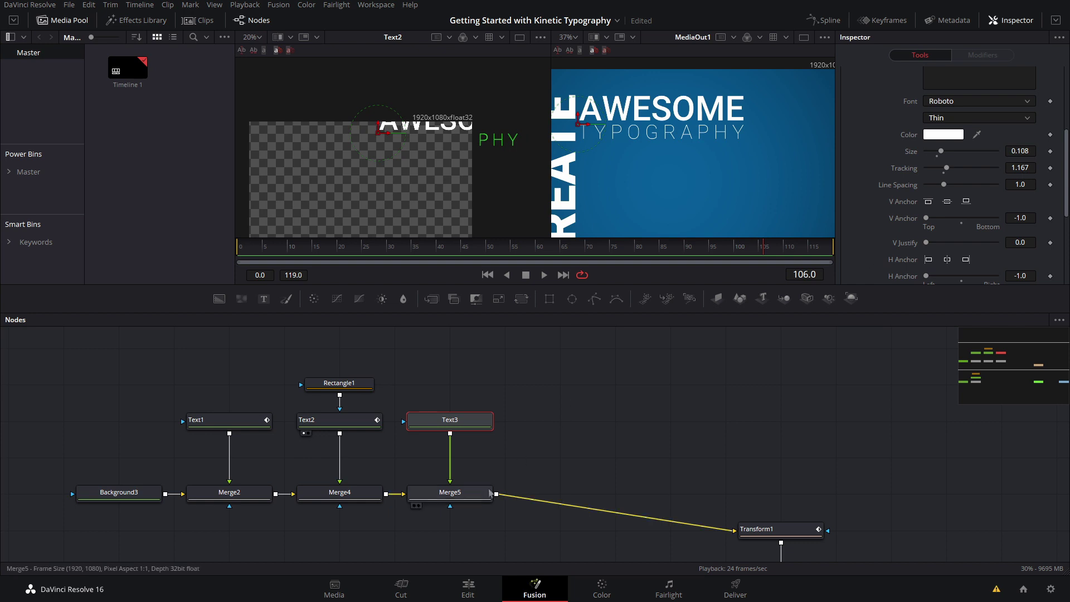
Step: At frame 48, add a Follower modifier to Text3's styled text and open the modifier's settings
left_click(450, 492)
scroll(655, 155, "down", 2)
left_click_drag(655, 154, 719, 134)
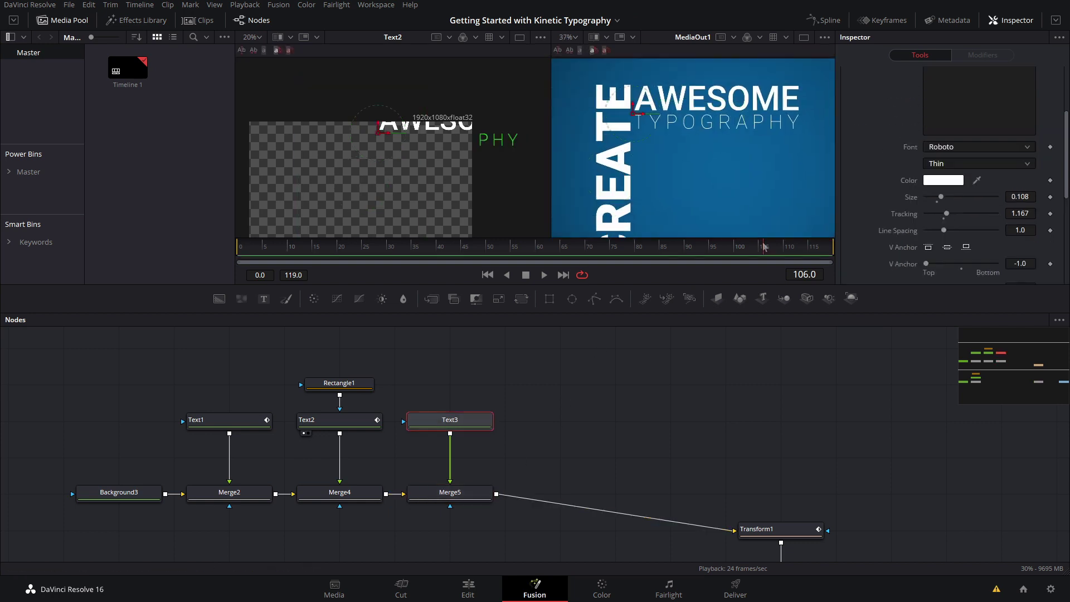
left_click_drag(707, 255, 476, 261)
scroll(948, 178, "up", 5)
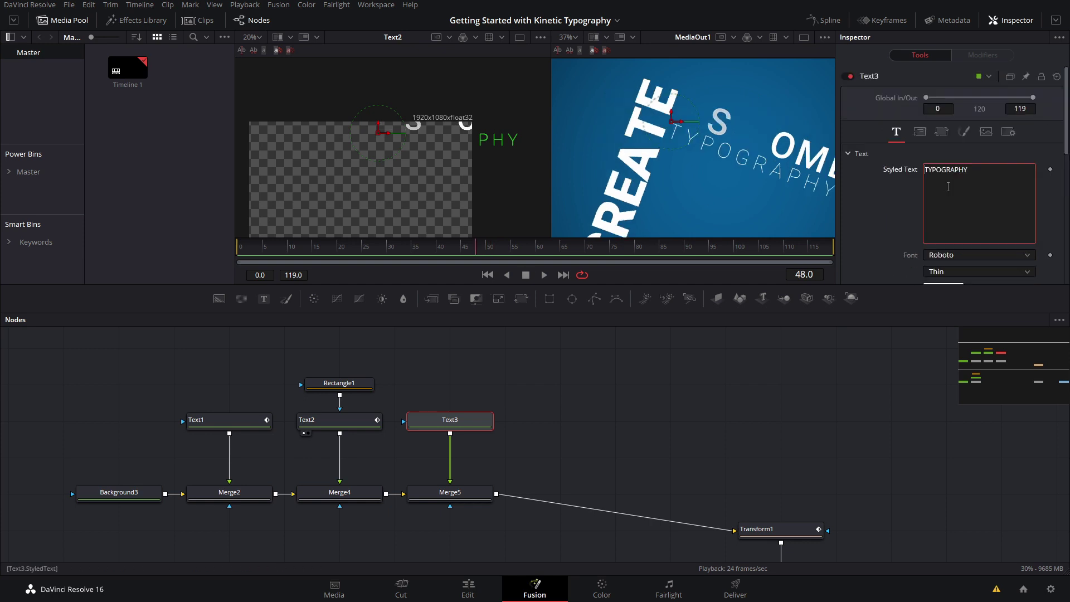
right_click(950, 190)
left_click(976, 258)
left_click(979, 55)
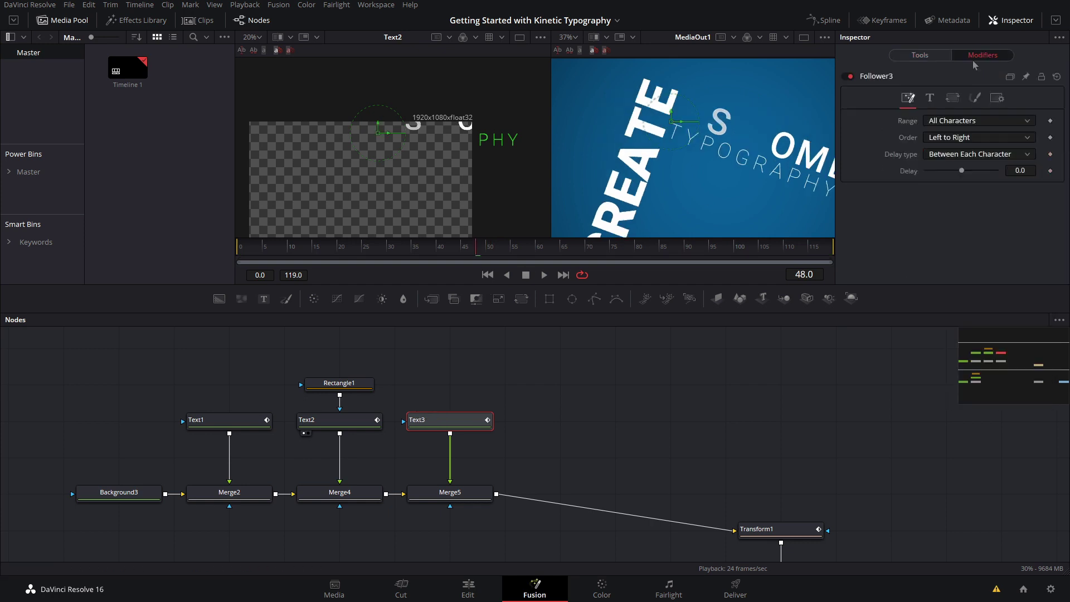
Step: At frame 45, load Text3 in the viewer and keyframe the character pivot in its Follower transform settings
mouse_move(473, 255)
left_mouse_down()
mouse_move(433, 256)
mouse_move(486, 252)
left_mouse_up()
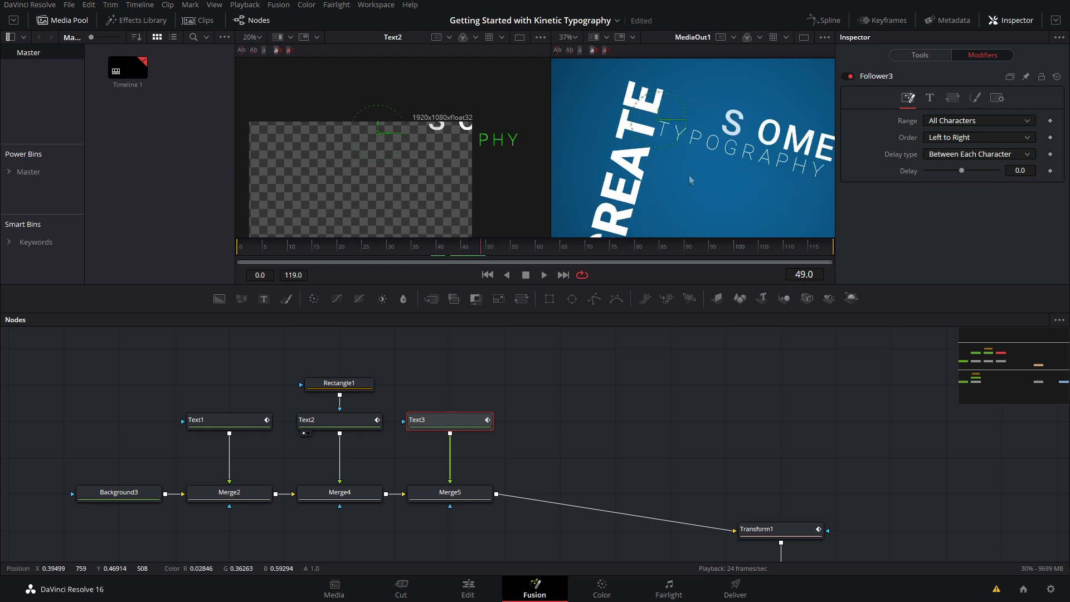
scroll(684, 175, "down", 5)
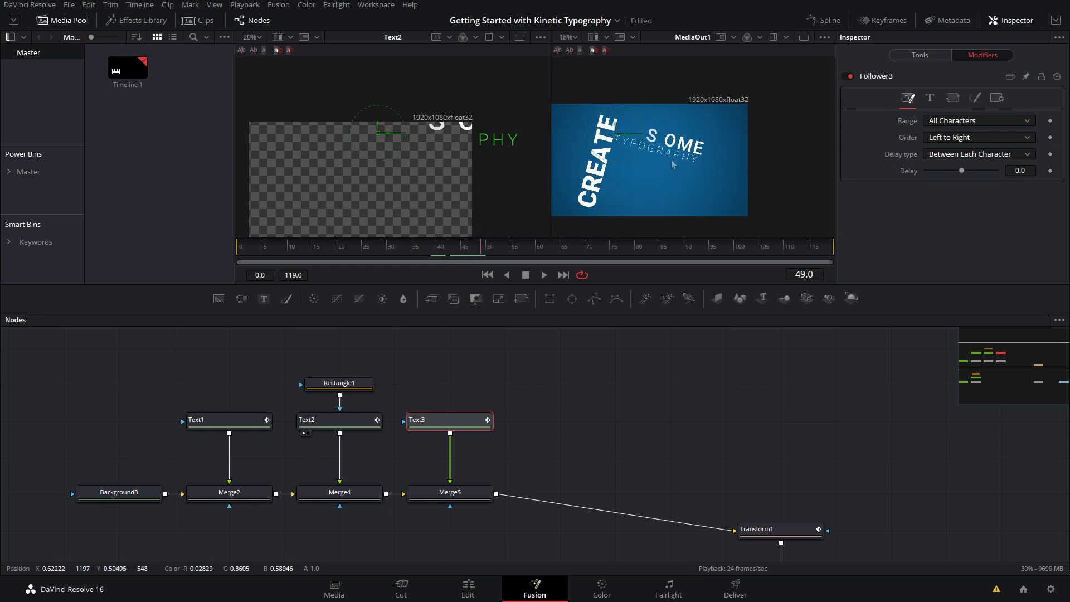
left_click(471, 253)
left_click_drag(471, 254, 467, 254)
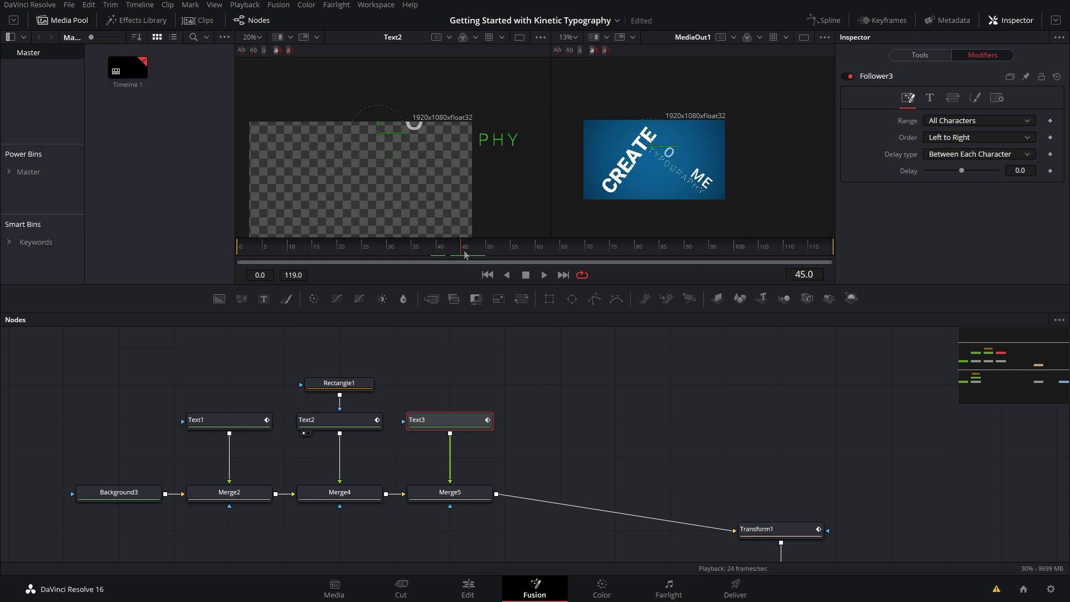
left_click(976, 98)
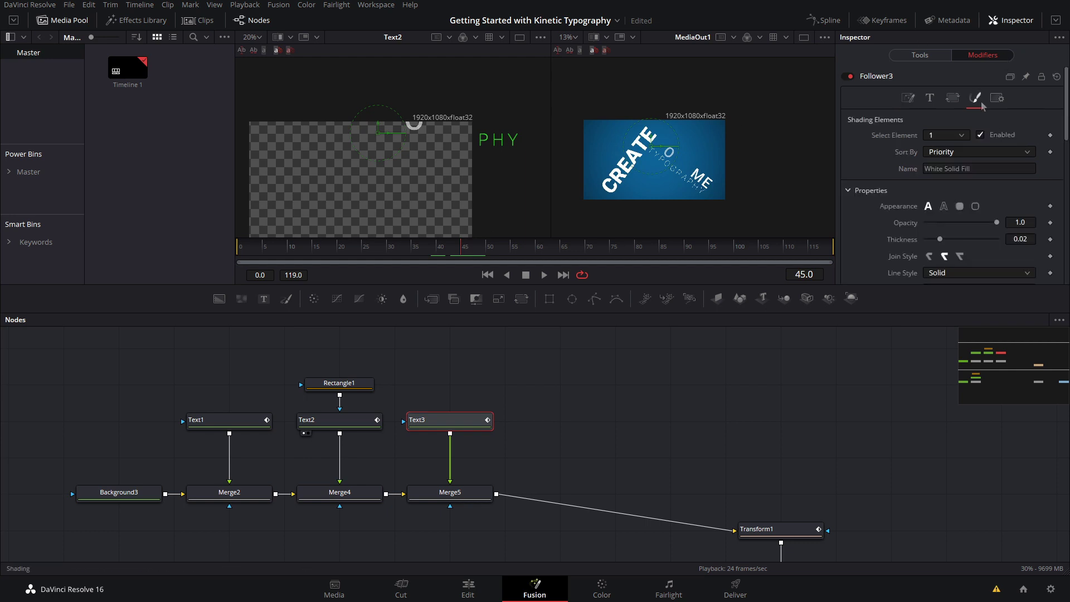
left_click(931, 99)
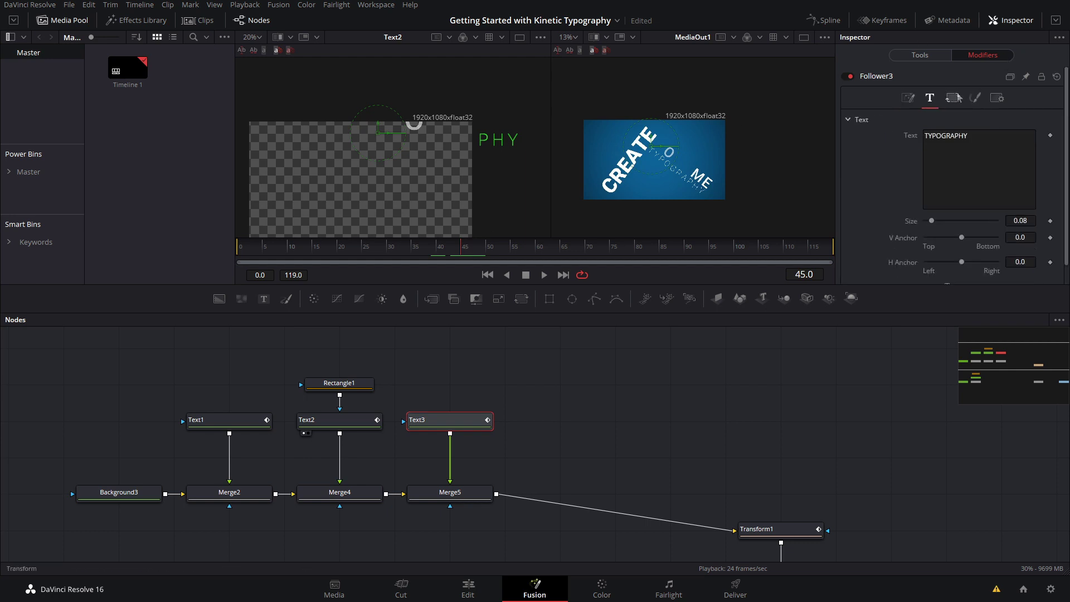
left_click(954, 99)
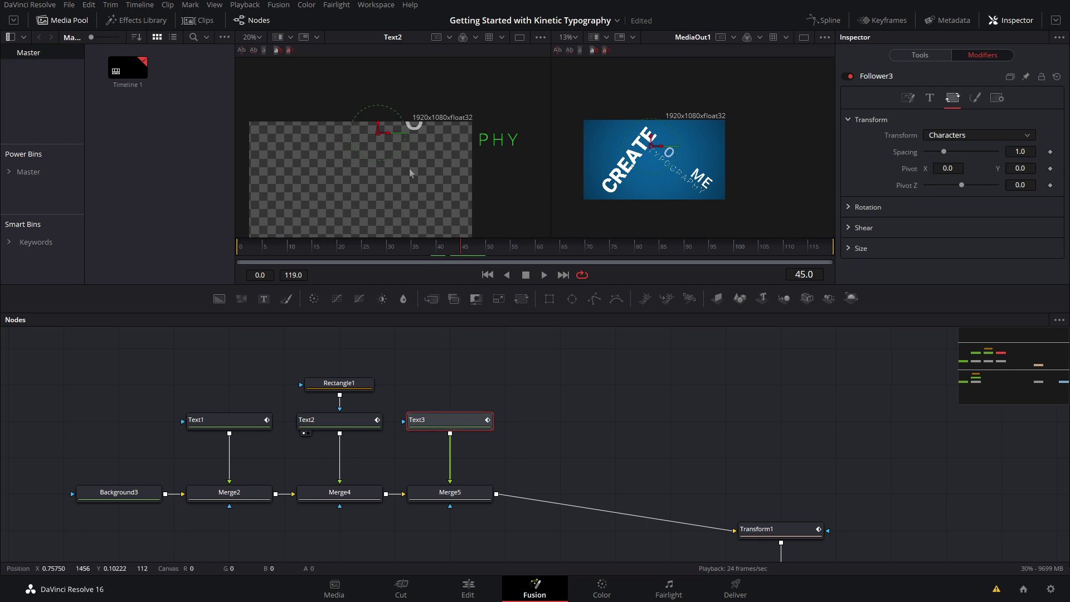
key("1")
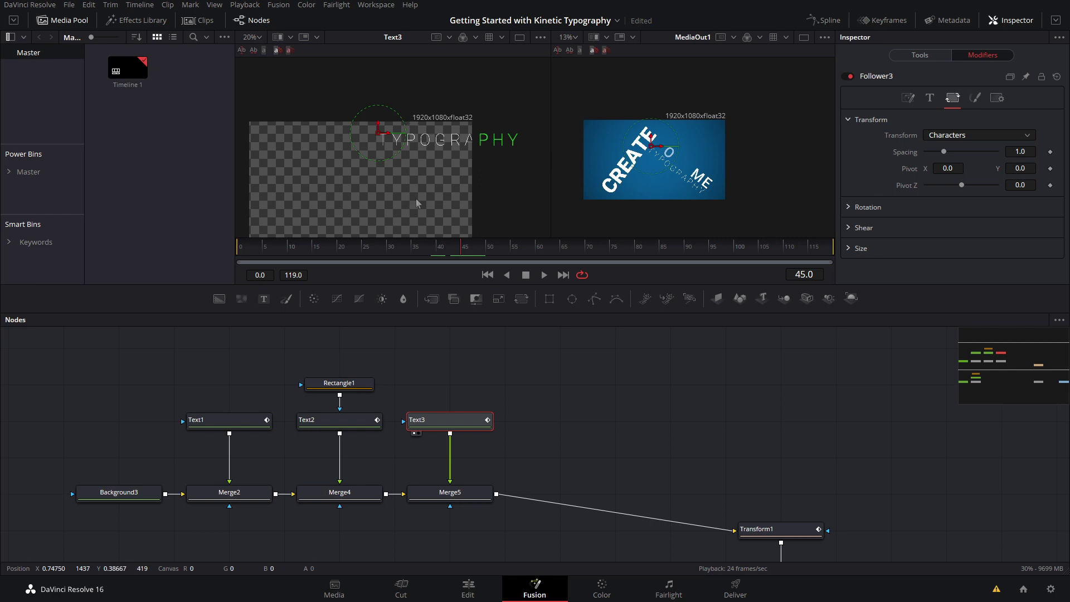
left_click(1052, 169)
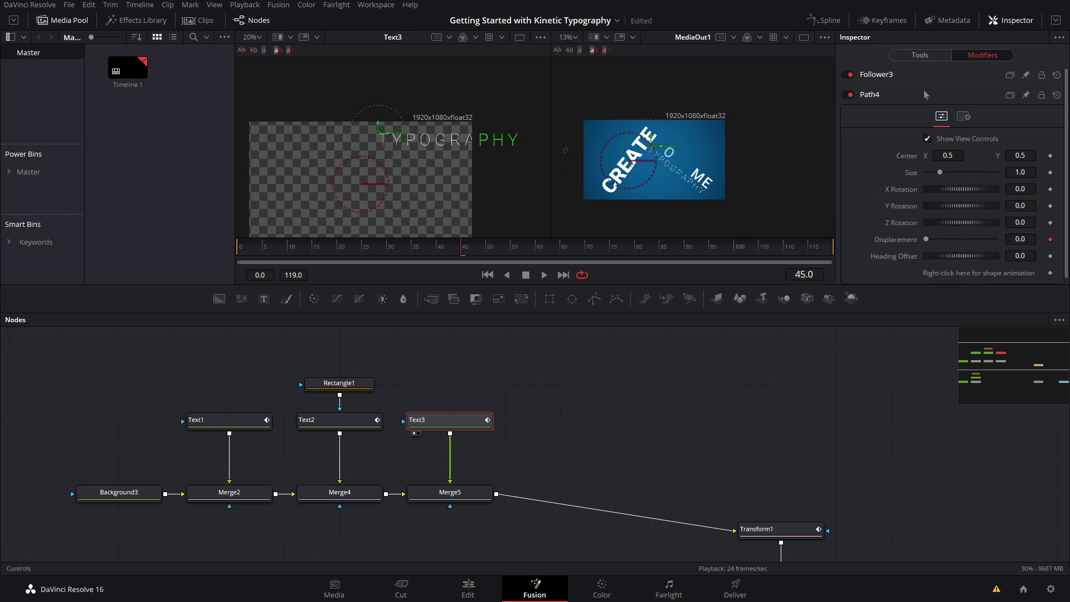
Step: Keyframe the Follower's X rotation and move the character pivot above TYPOGRAPHY to about X 0.126, Y 0.272
left_click(915, 75)
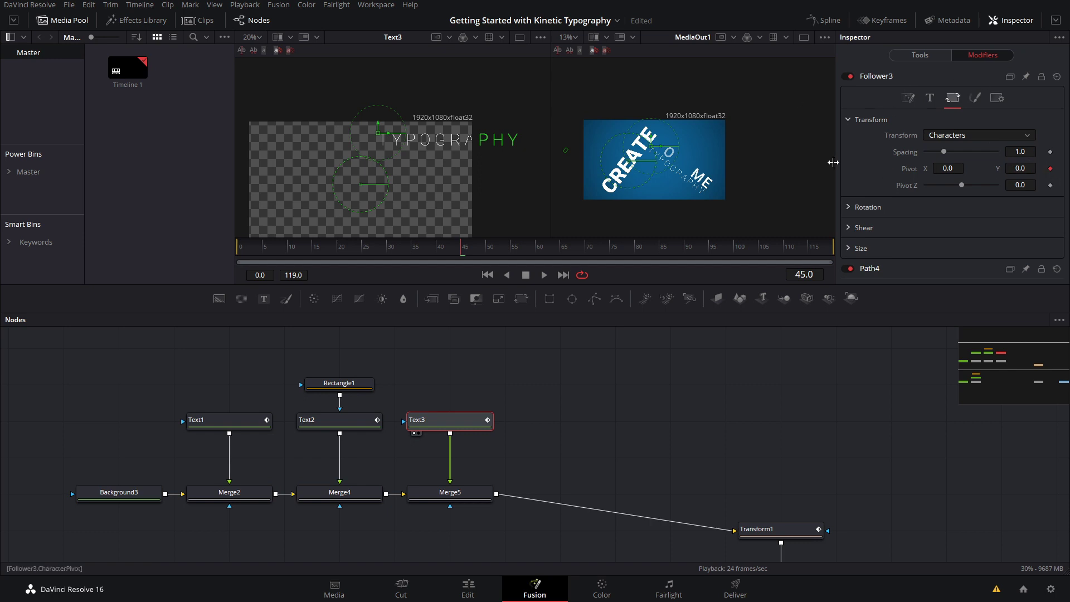
scroll(375, 177, "up", 2)
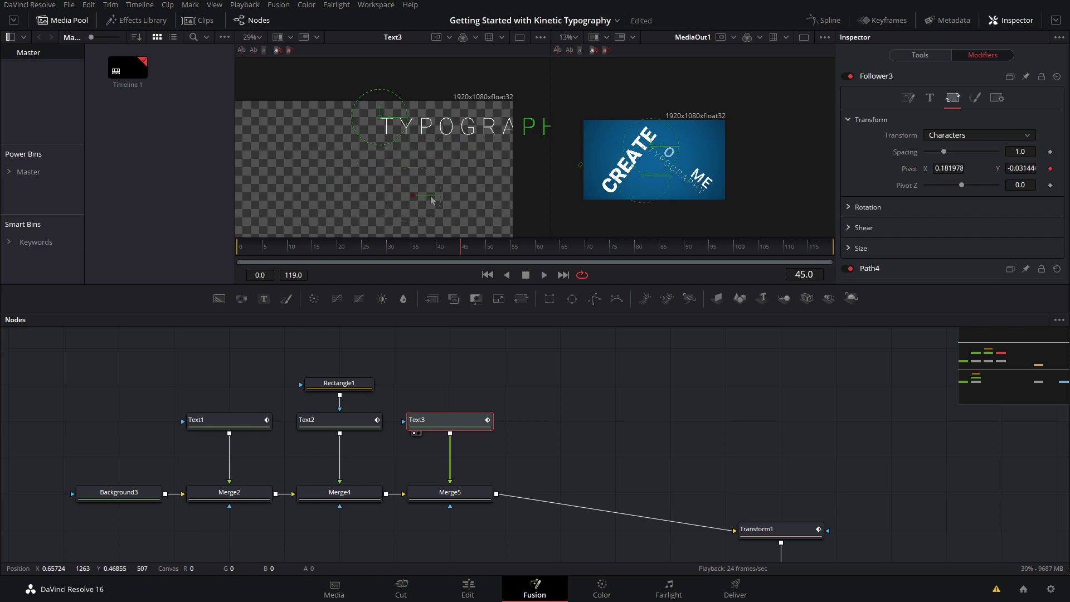
left_click_drag(739, 185, 363, 181)
scroll(487, 122, "up", 6)
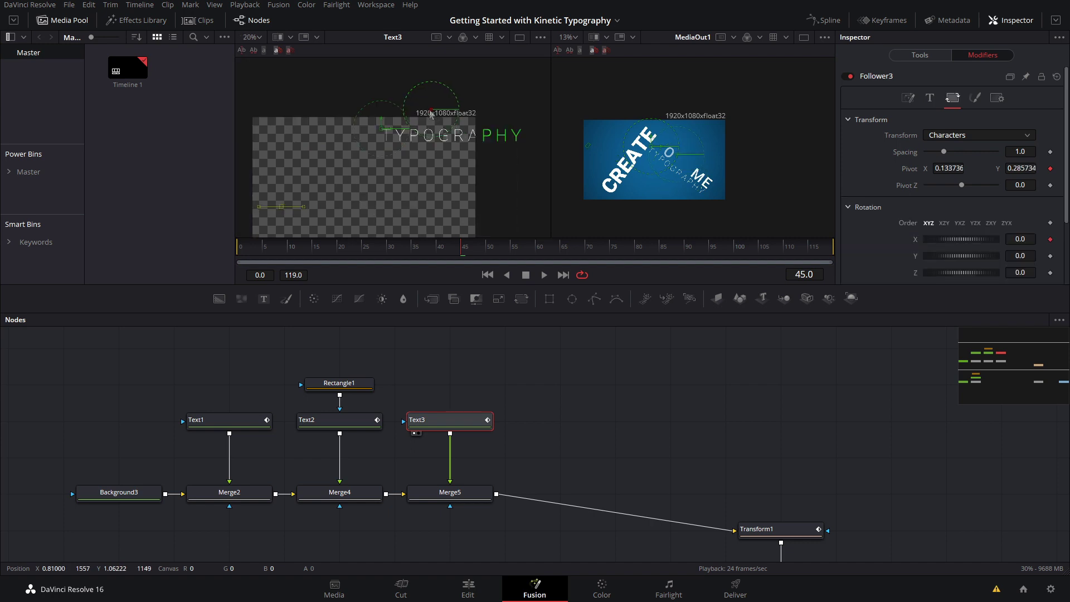
left_click_drag(431, 114, 438, 117)
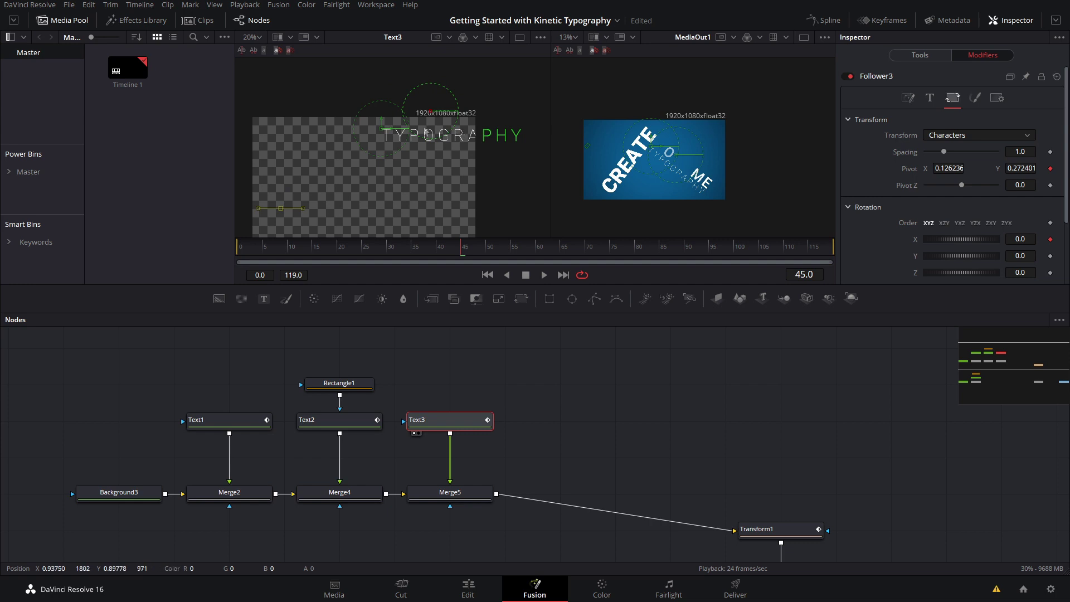
Step: Lower the character pivot to about X 0.129, Y 0.064, testing how the letters tilt with different X rotations
left_click_drag(976, 239, 957, 240)
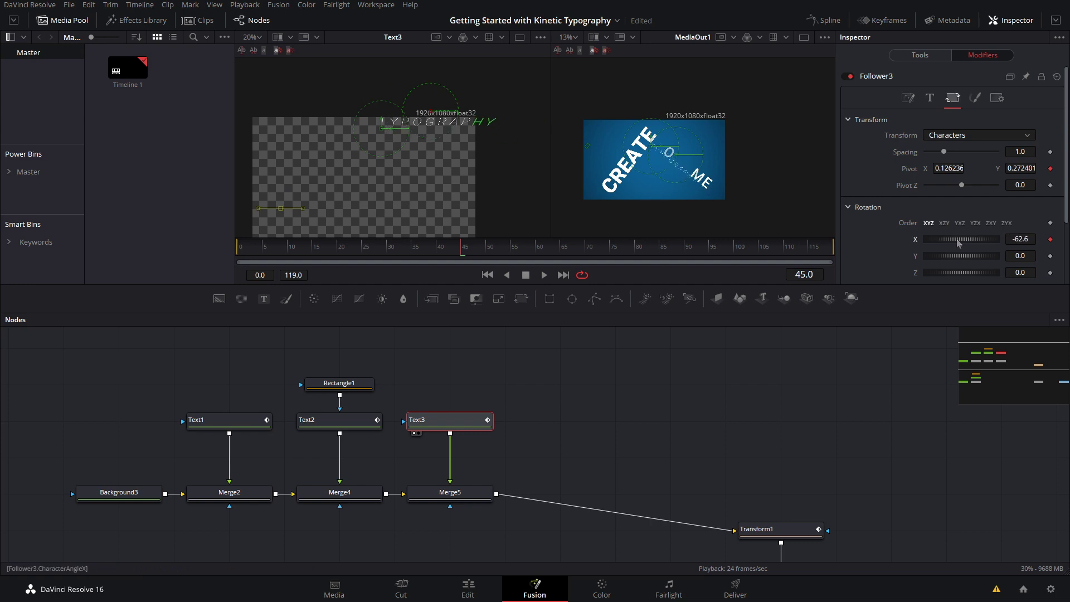
left_click_drag(429, 113, 430, 135)
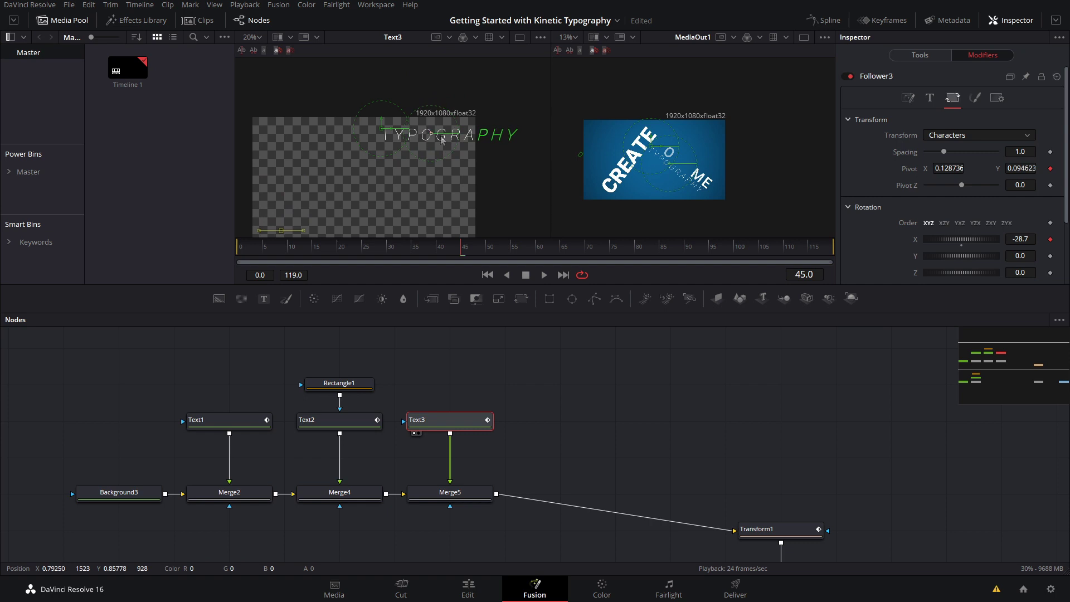
left_click_drag(973, 243, 1001, 248)
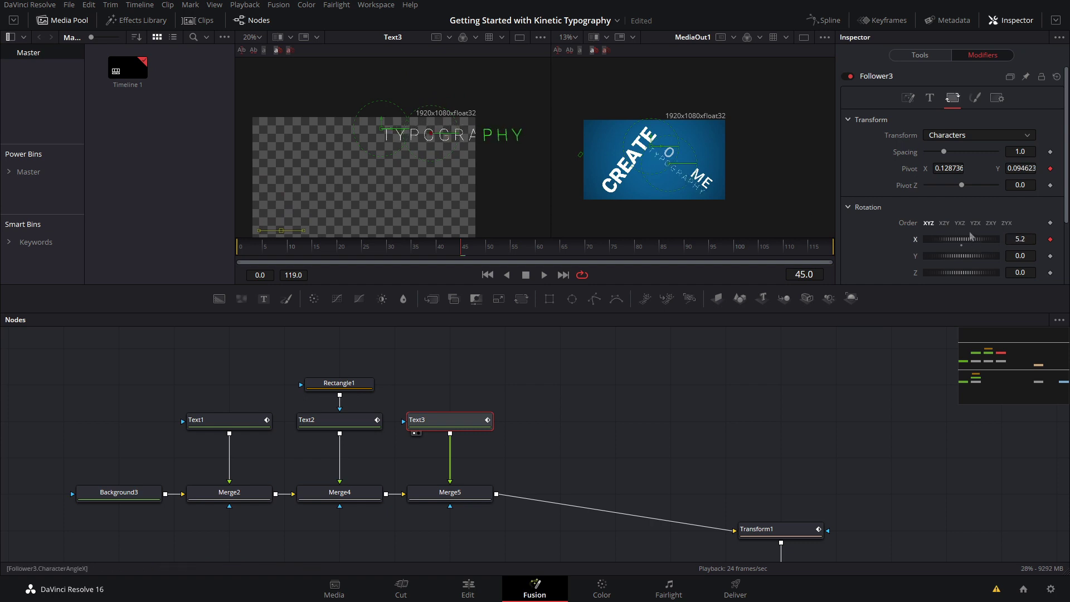
left_click_drag(432, 138, 432, 141)
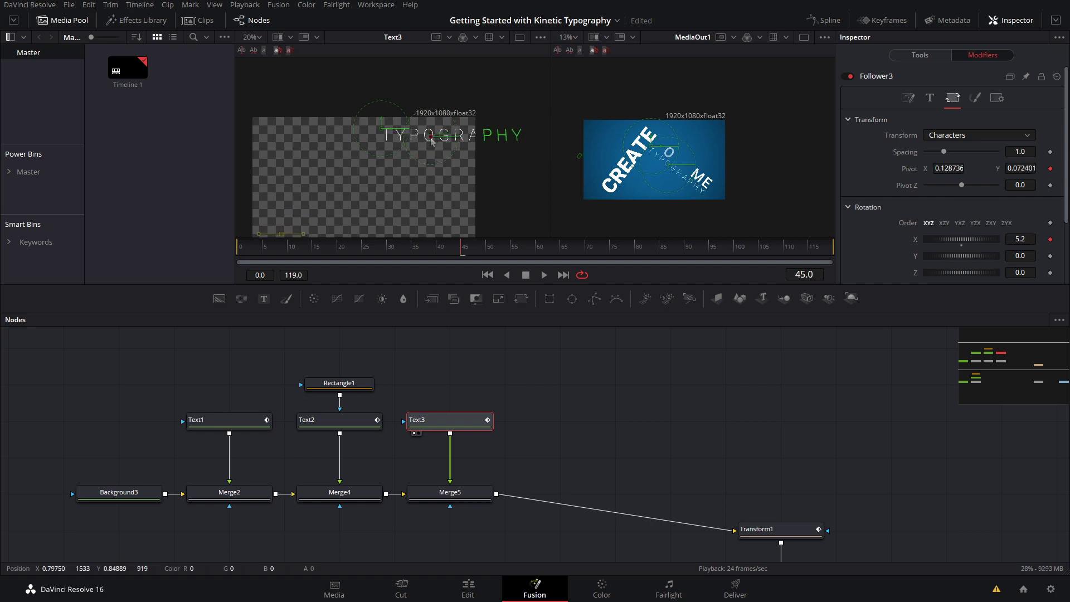
left_click_drag(966, 240, 997, 247)
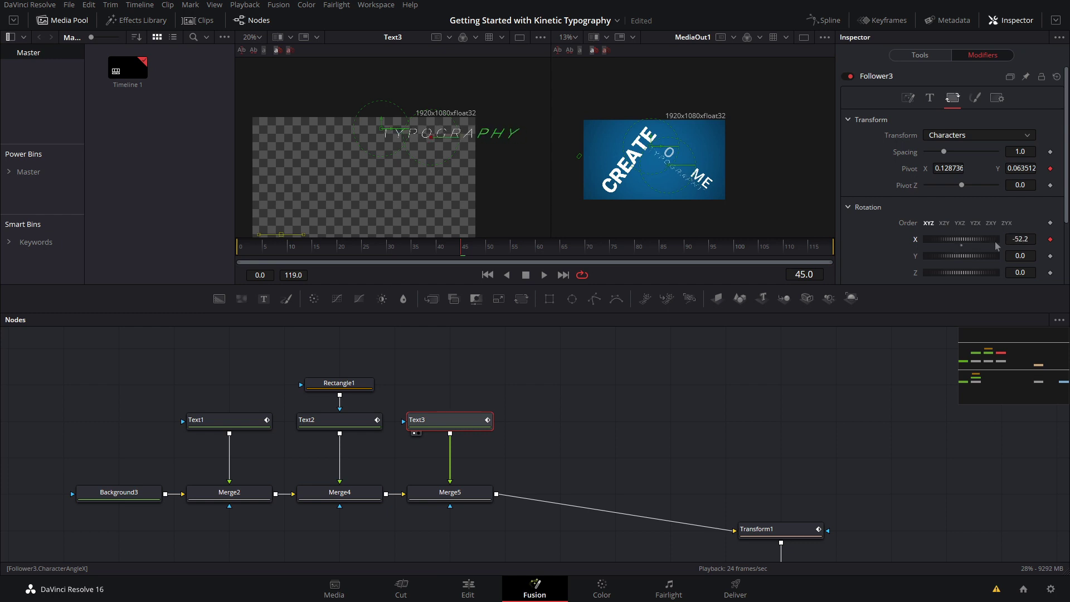
Step: Set the Follower's X rotation at frame 45 to -90, and refine it to about -103.38 to hide the letters
left_click(1028, 235)
type("-90")
key("Return")
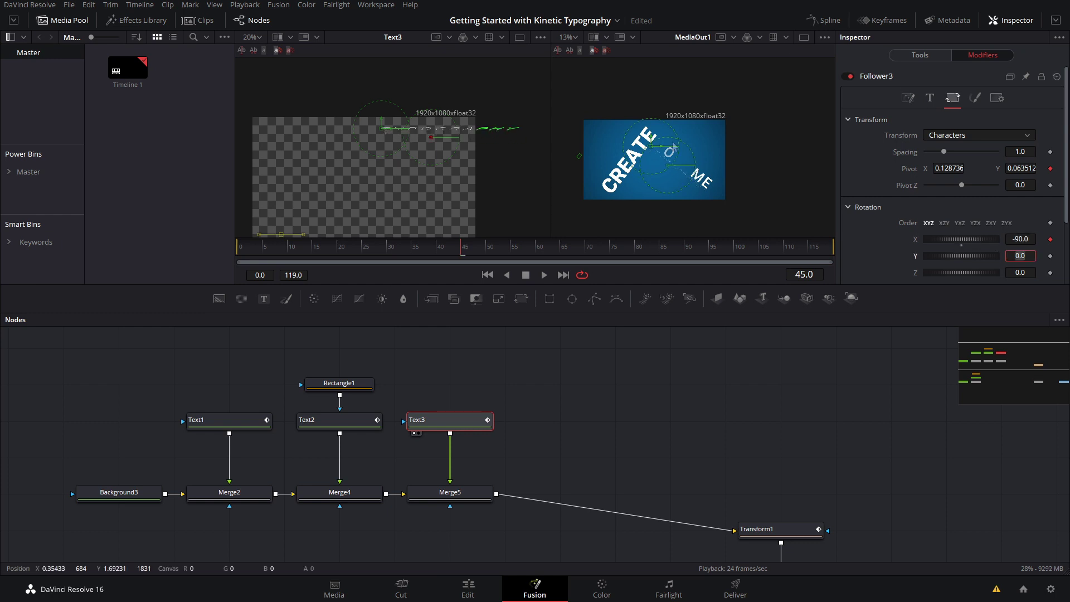
scroll(685, 163, "up", 8)
left_click_drag(669, 189, 708, 161)
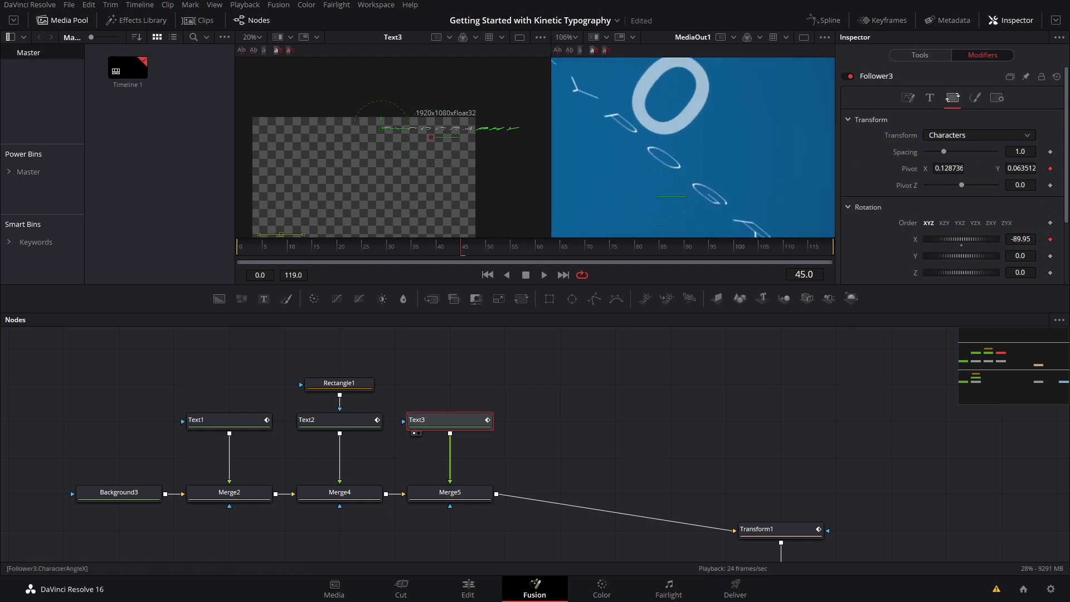
left_click_drag(961, 238, 950, 239)
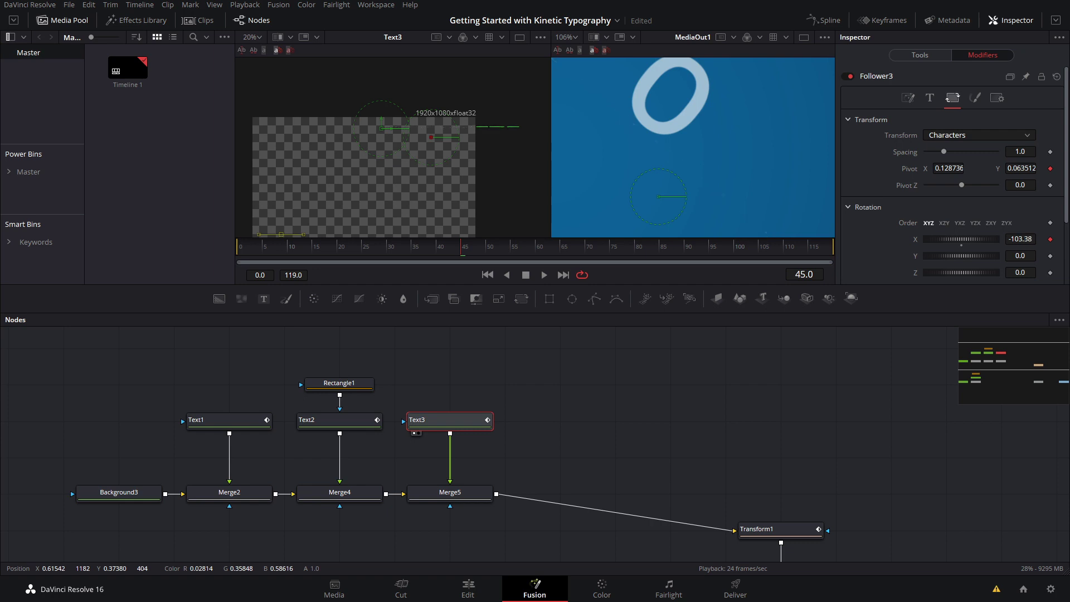
scroll(722, 131, "down", 5)
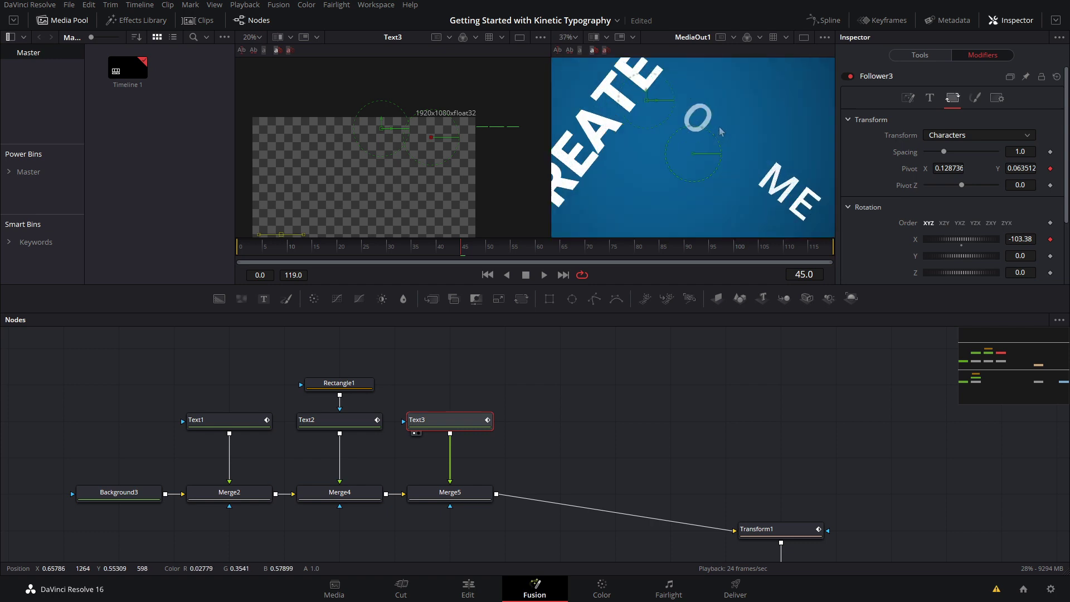
Step: At frame 55, keyframe the Follower's X rotation at 41.7 to swing the letters past upright
left_click_drag(464, 249, 511, 263)
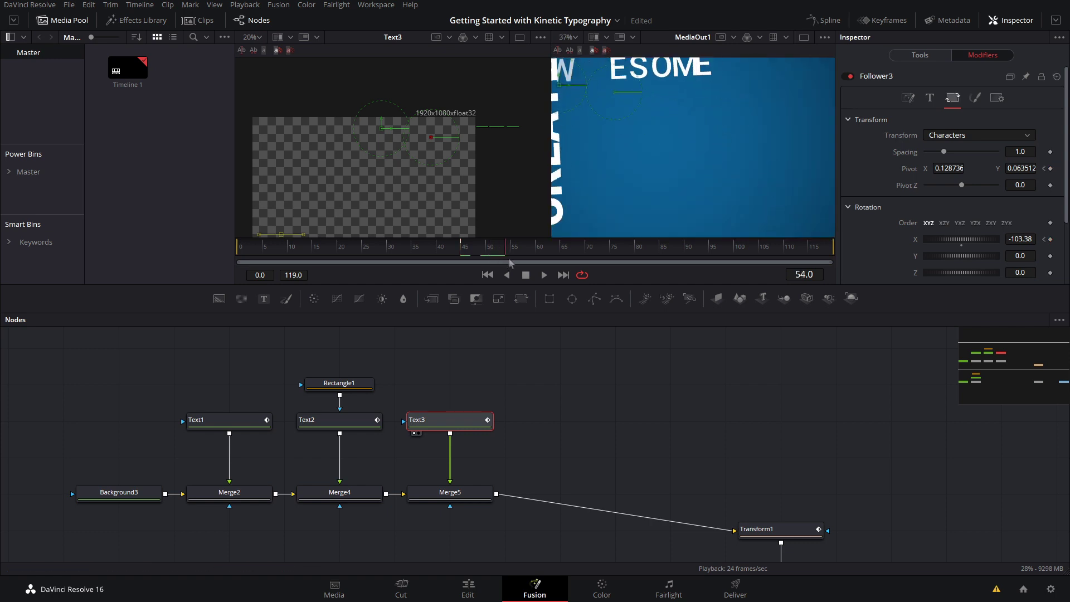
double_click(959, 239)
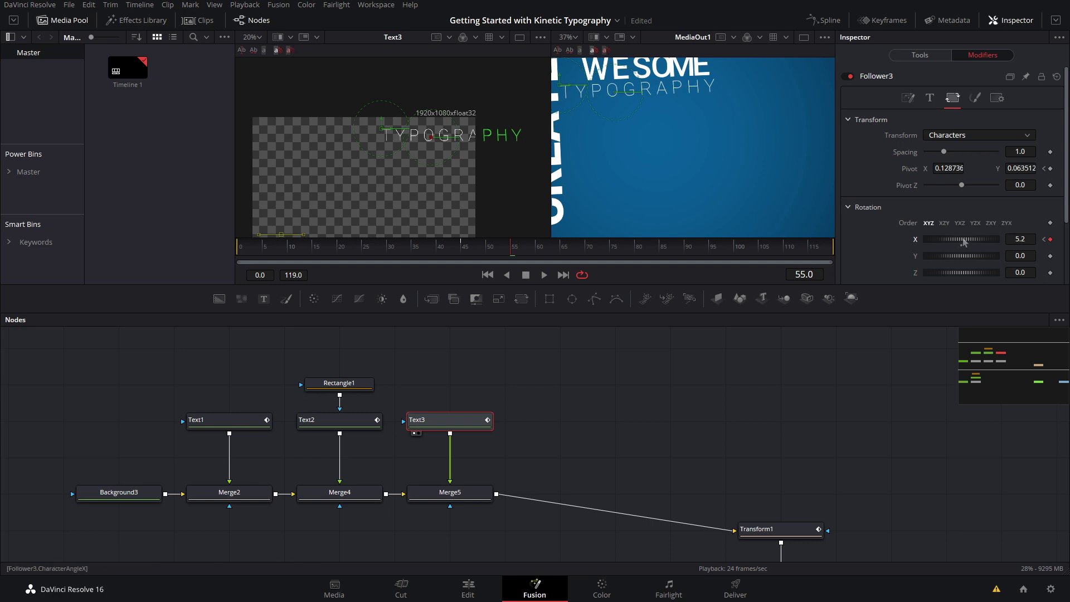
left_click_drag(965, 241, 971, 241)
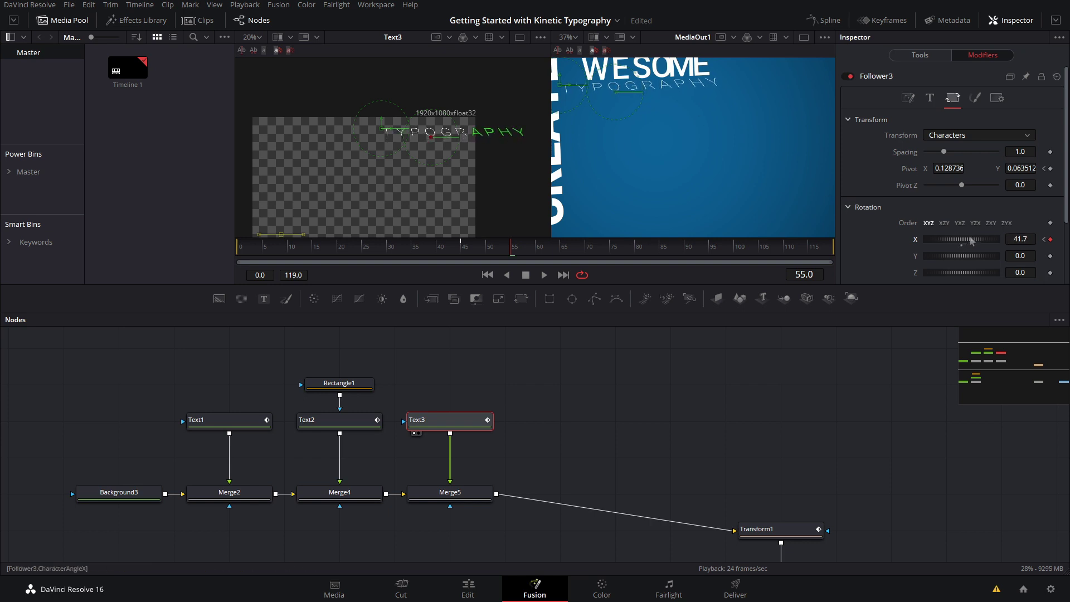
Step: Keyframe alternating, steadily smaller X rotations from frame 61 onward so the letters settle near 0, and play the result
left_click(477, 250)
left_click_drag(476, 249, 535, 258)
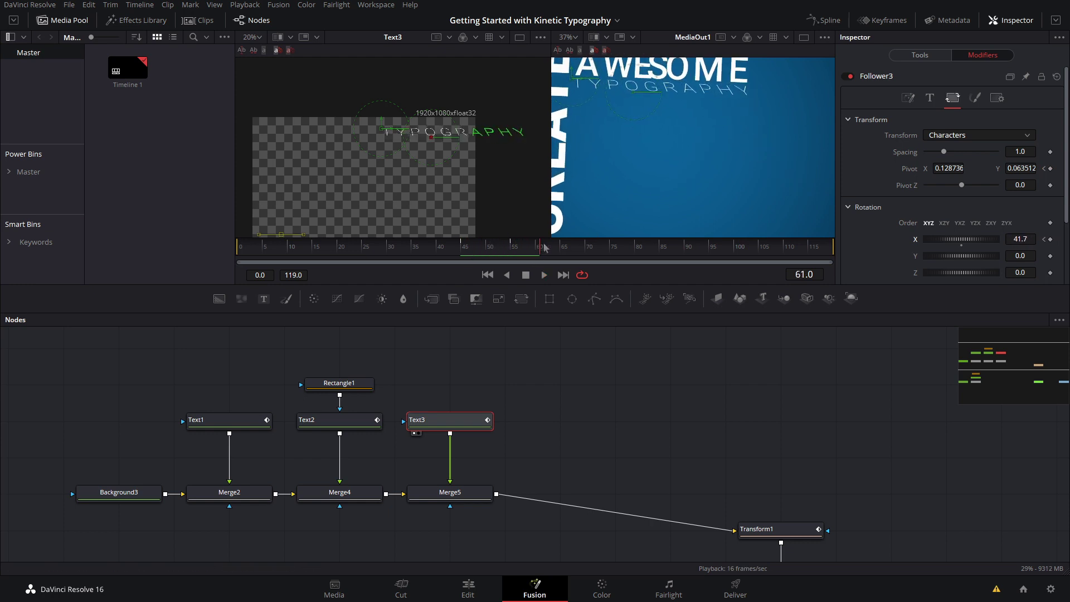
mouse_move(975, 243)
left_mouse_down()
mouse_move(955, 246)
mouse_move(976, 243)
mouse_move(963, 241)
left_mouse_up()
left_click(575, 248)
left_click(604, 249)
left_click(639, 248)
left_click(674, 248)
left_click_drag(693, 250, 709, 251)
left_click_drag(962, 241, 963, 240)
left_click(739, 250)
left_click_drag(758, 249, 767, 248)
key("space")
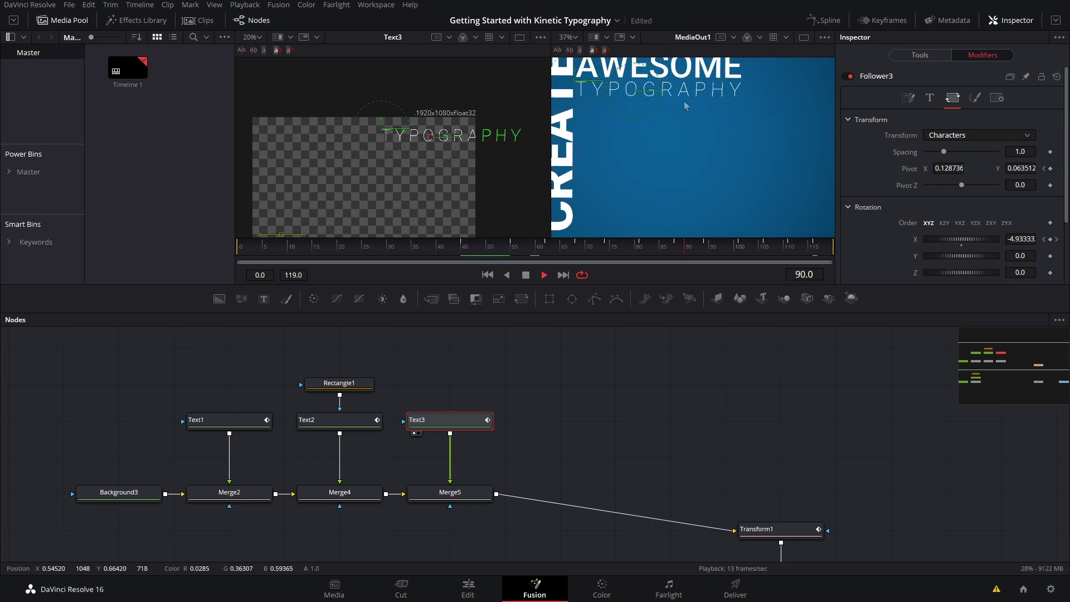
key("space")
Step: In the spline editor, select all of the Follower's Character Angle X keyframes and smooth the curve
left_click(842, 22)
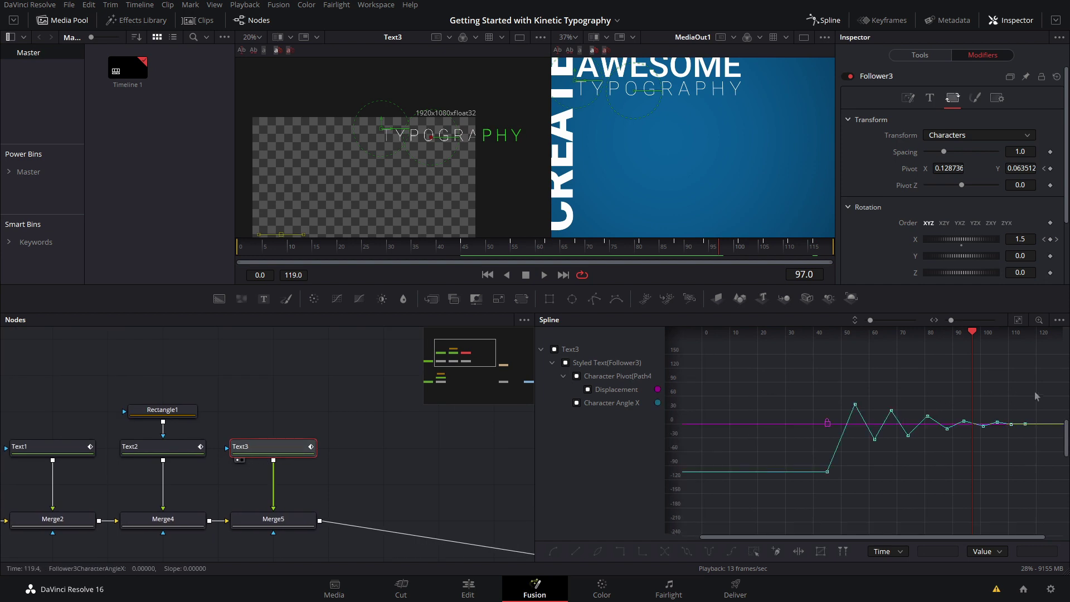
left_click_drag(1037, 390, 788, 500)
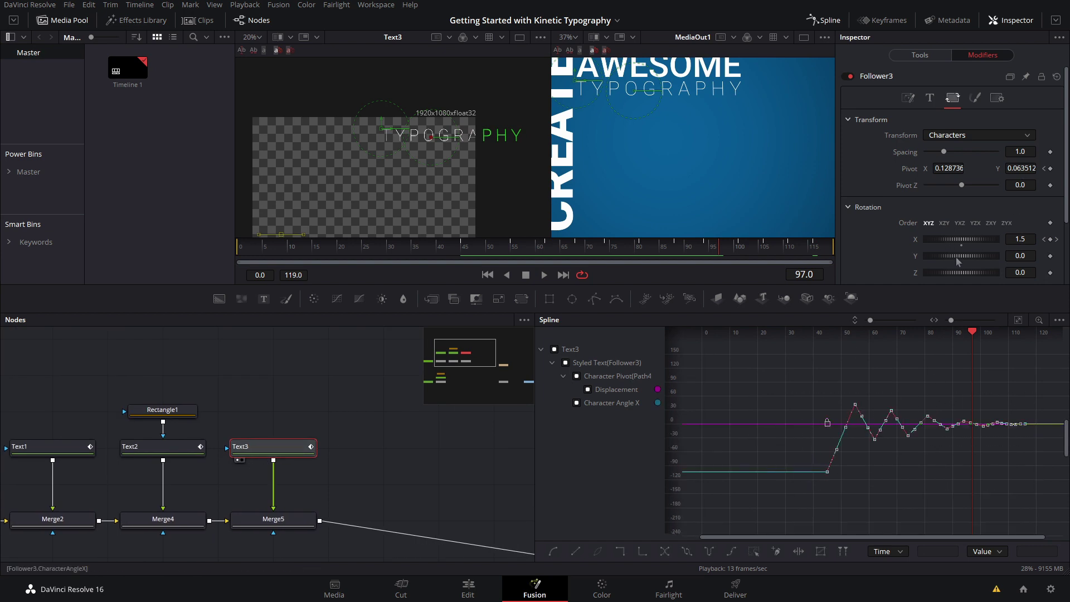
key("s")
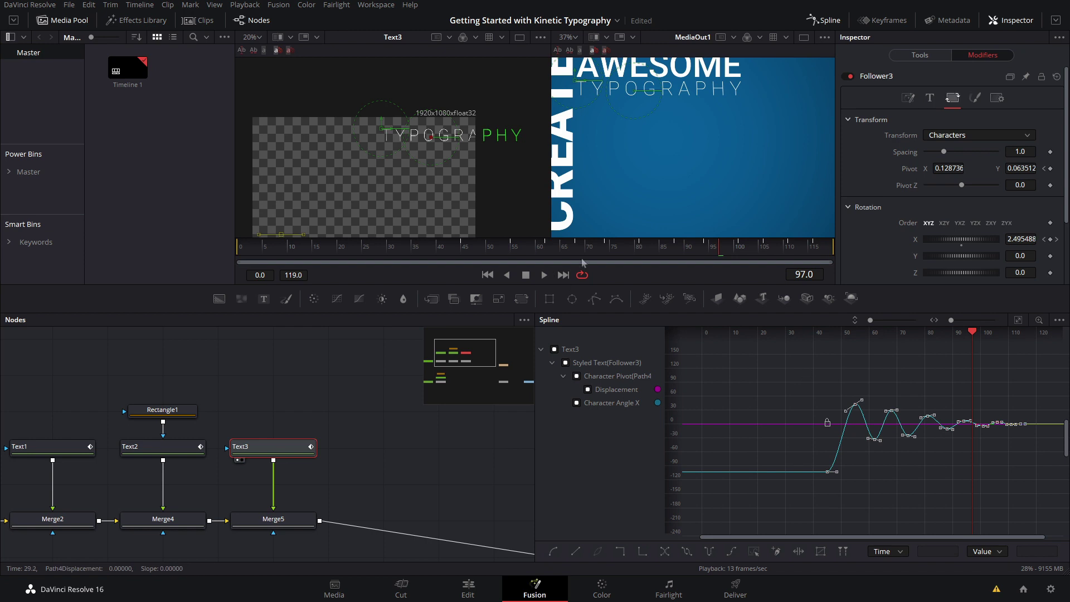
scroll(897, 420, "up", 2)
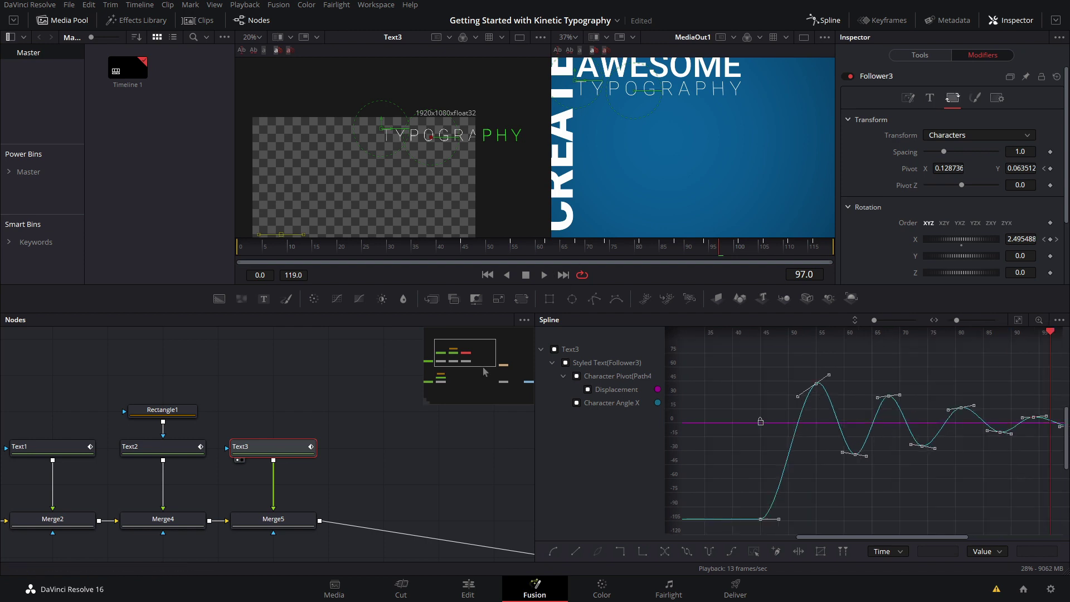
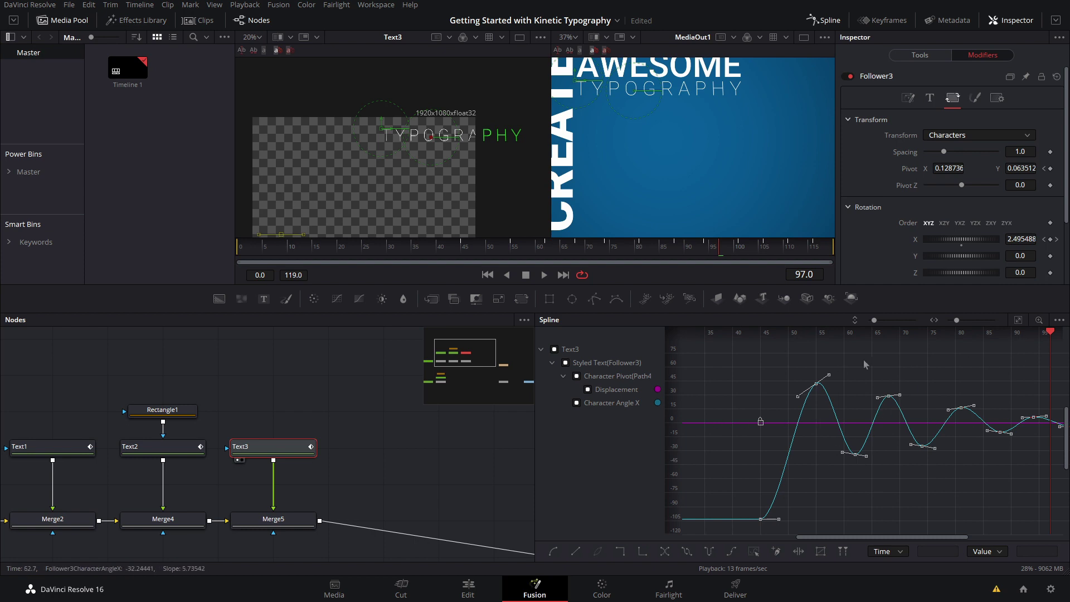
Step: Play the composition from about frame 30 to check how TYPOGRAPHY swings in beneath AWESOME
scroll(899, 392, "down", 5)
left_click_drag(701, 251, 403, 261)
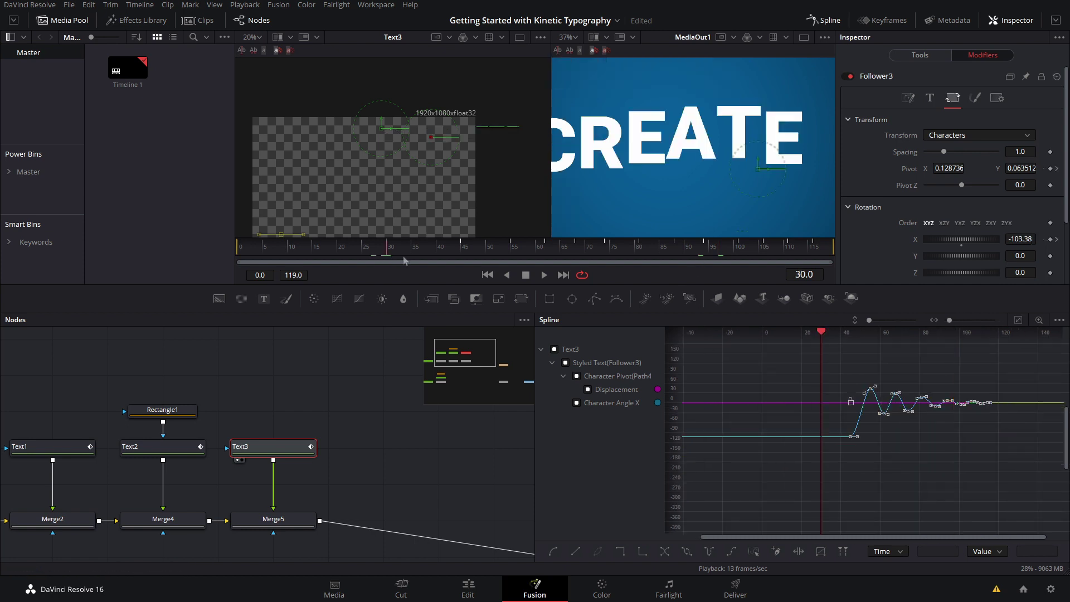
key("space")
scroll(666, 152, "down", 5)
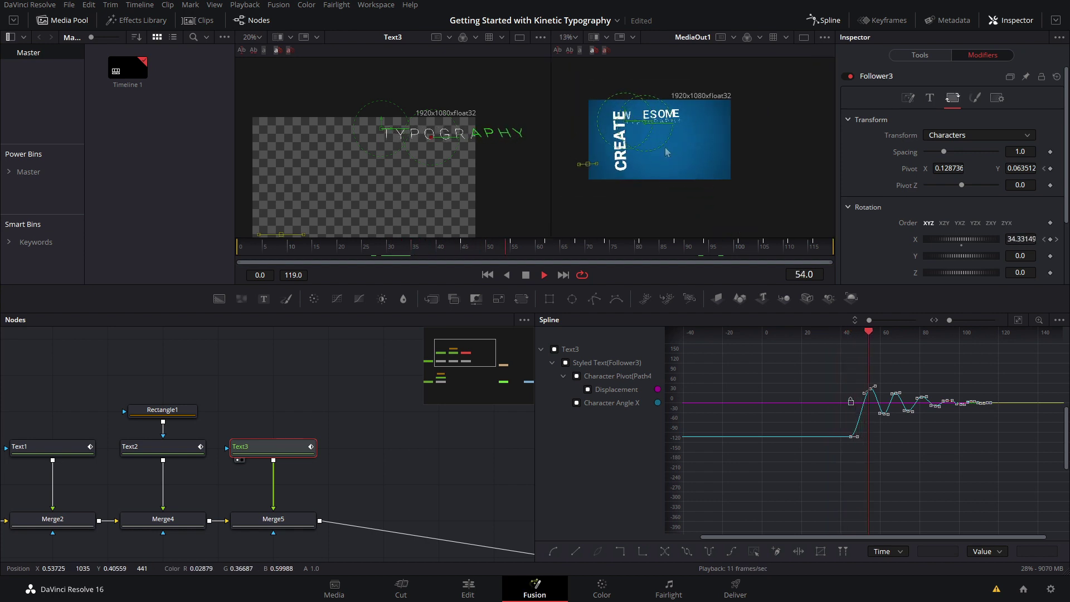
scroll(677, 190, "up", 5)
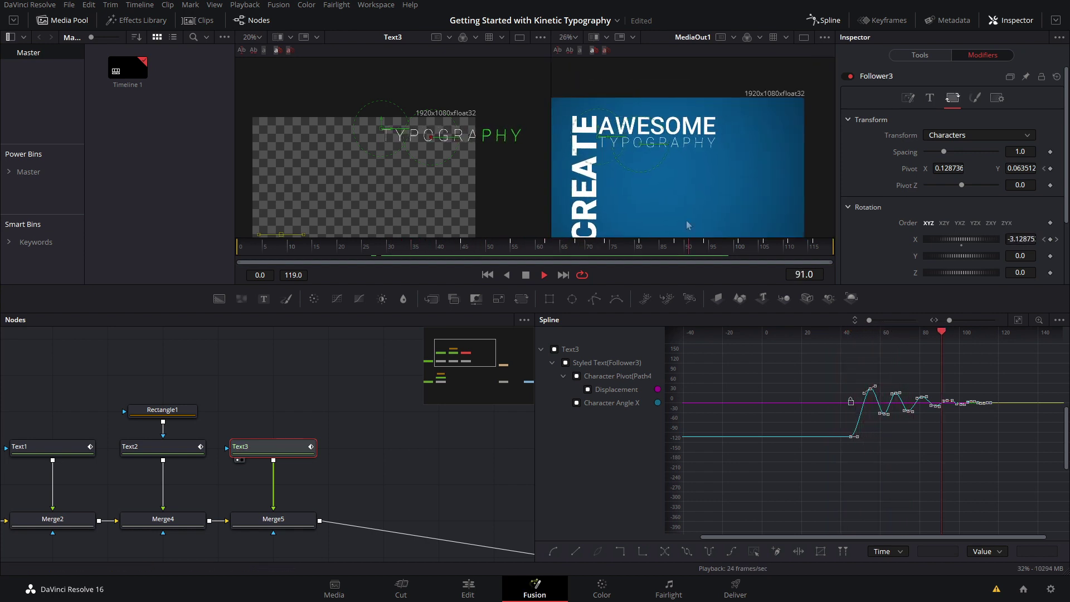
key("space")
Step: Set the Follower's order to Right to Left with a delay of 4.4 between characters, and play the result
left_click(919, 101)
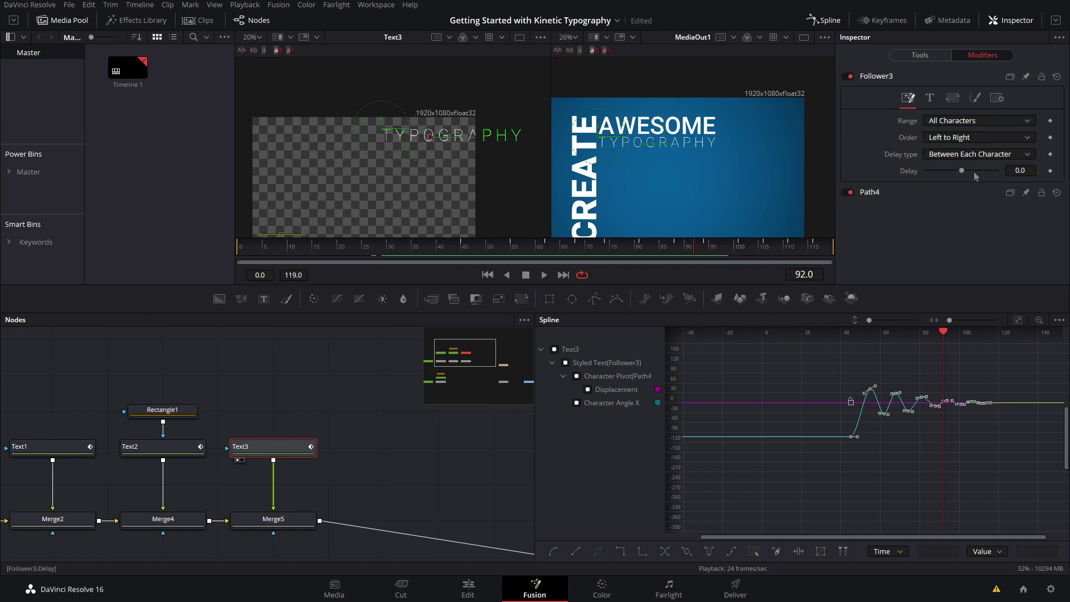
left_click_drag(962, 172, 969, 172)
left_click(979, 137)
left_click(953, 158)
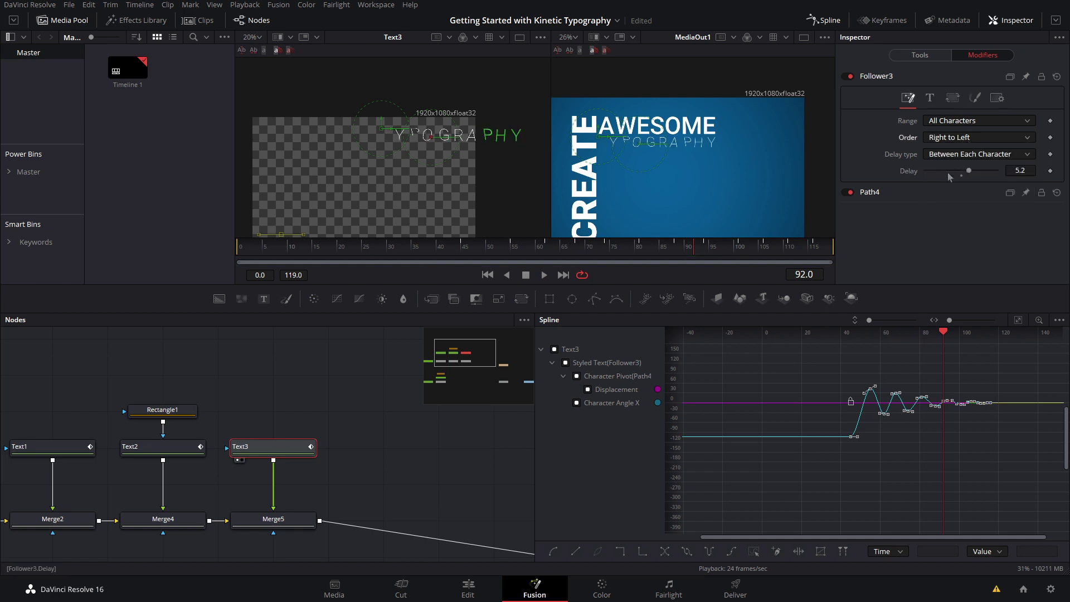
key("space")
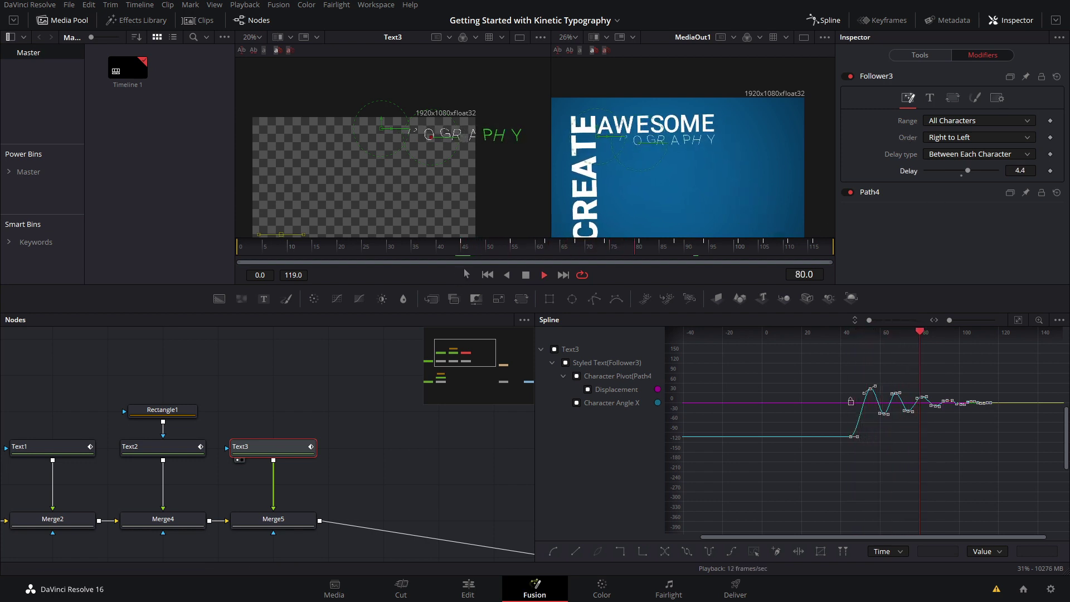
key("space")
Step: Try a Follower delay of 2.24 and play the composition from about frame 45
left_click_drag(1026, 172, 1020, 171)
left_click(460, 249)
key("space")
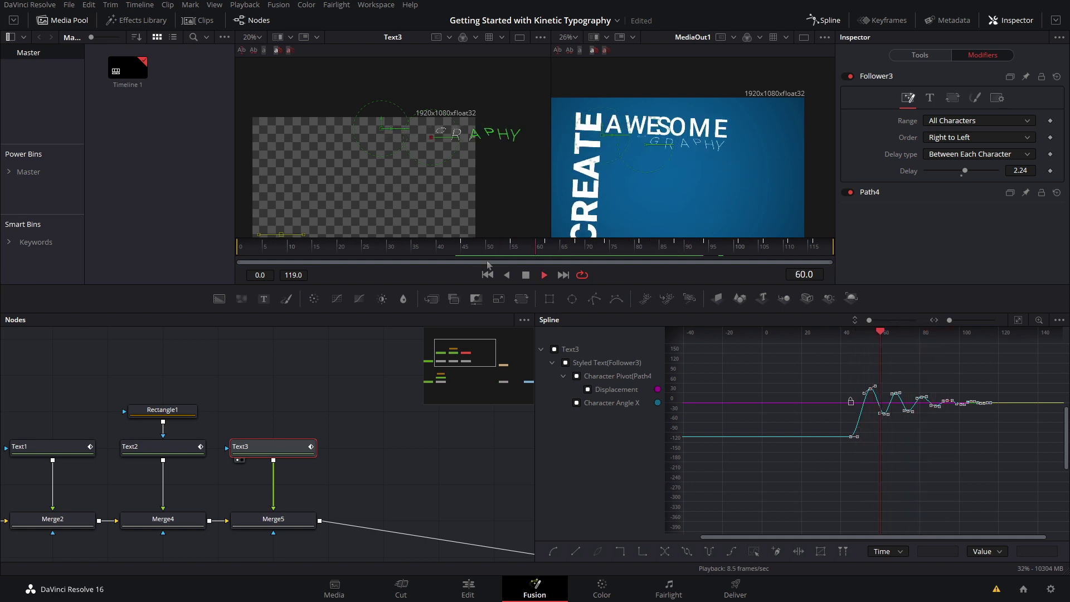
key("space")
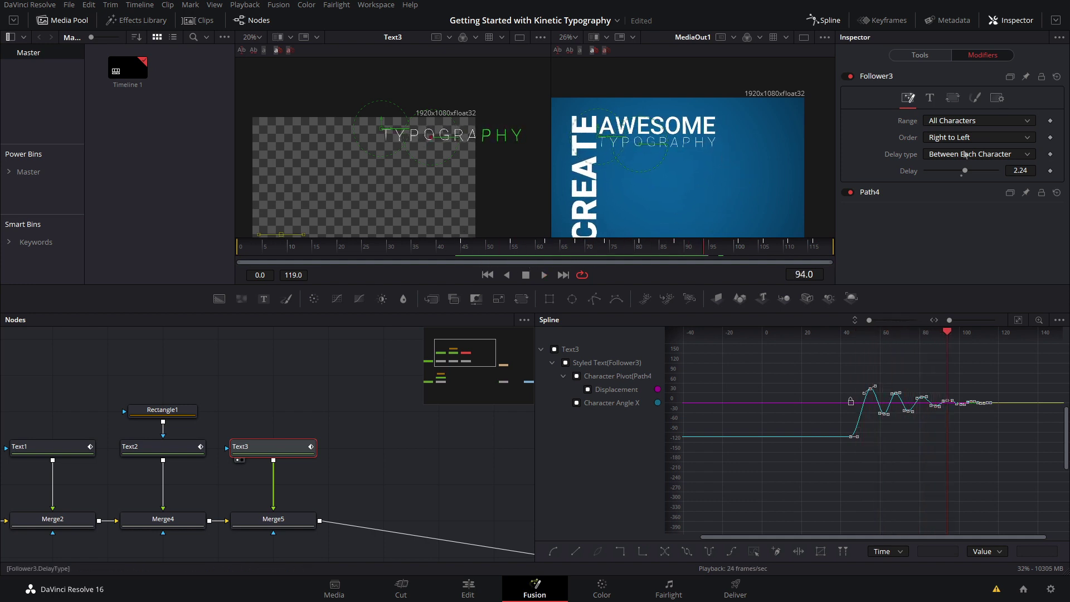
Step: Reduce the Follower's delay to 1.25 and play the swing of TYPOGRAPHY's letters
left_click_drag(1025, 175, 1014, 175)
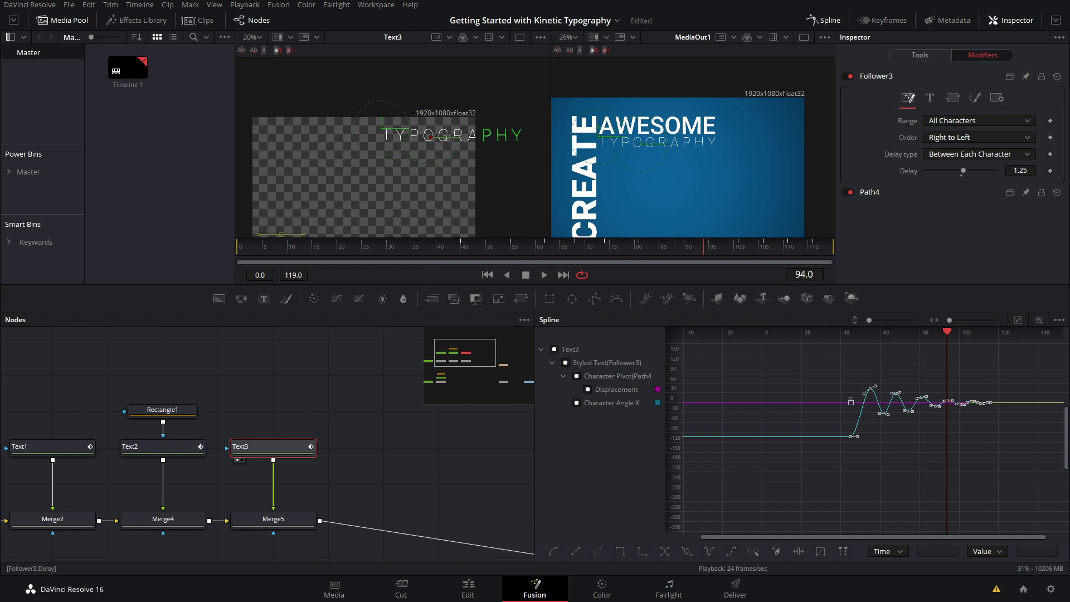
key("space")
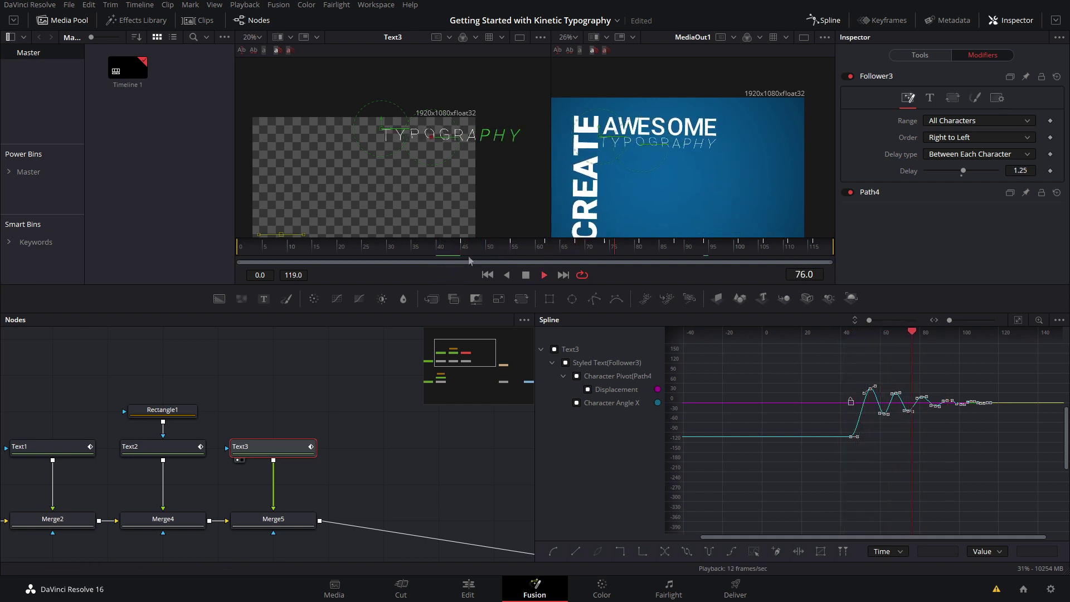
key("space")
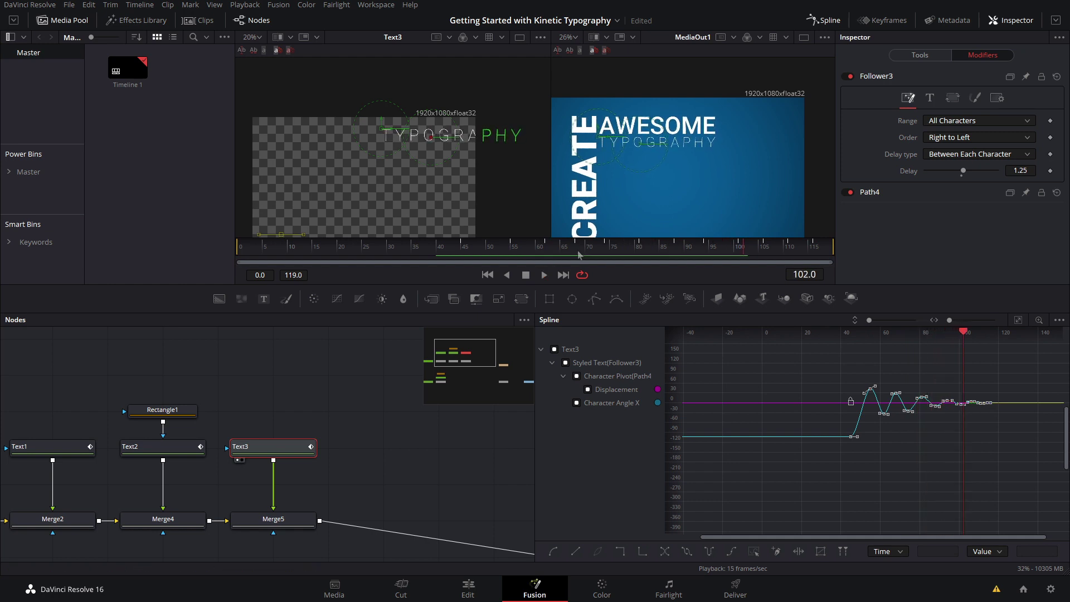
Step: Inspect Text3's keyframes in the keyframe editor, and play and scrub the composition from about frame 45
left_click(807, 25)
left_click(883, 20)
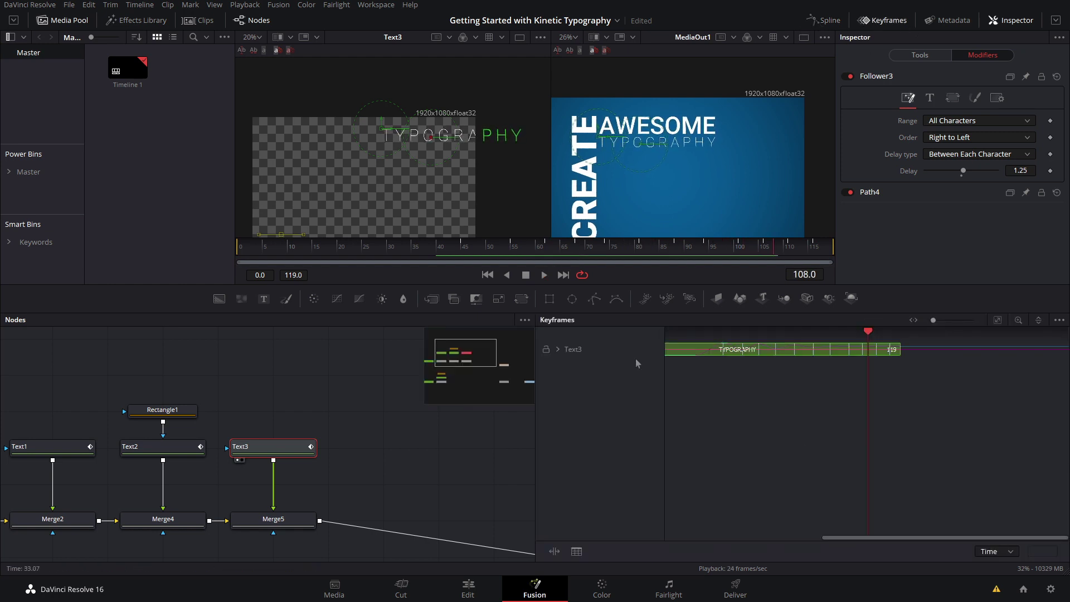
left_click(558, 350)
left_click_drag(950, 369, 727, 376)
left_click(461, 250)
key("space")
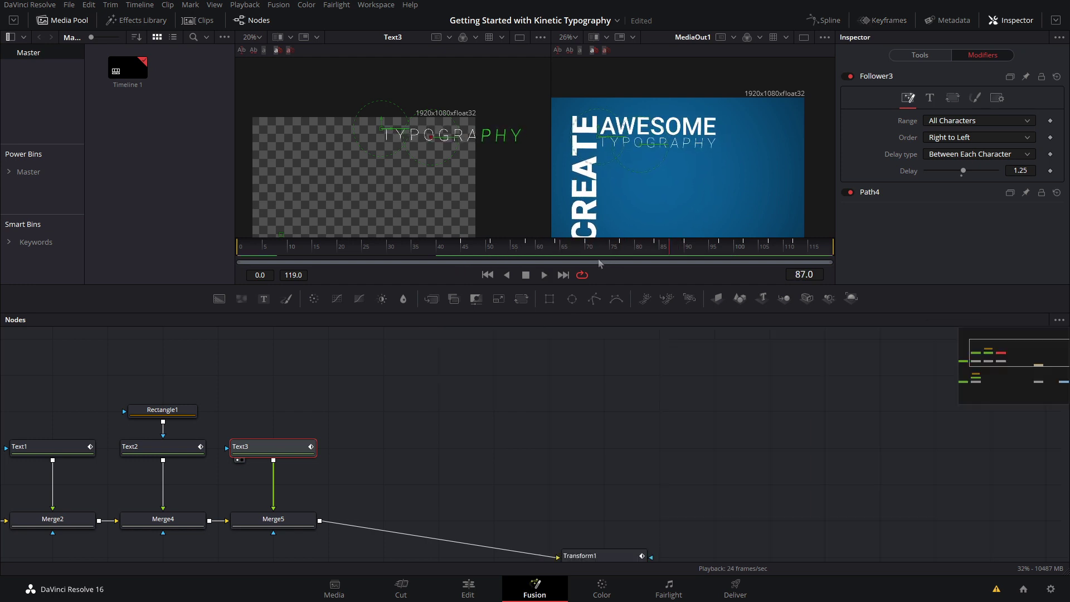
left_click_drag(607, 250, 543, 267)
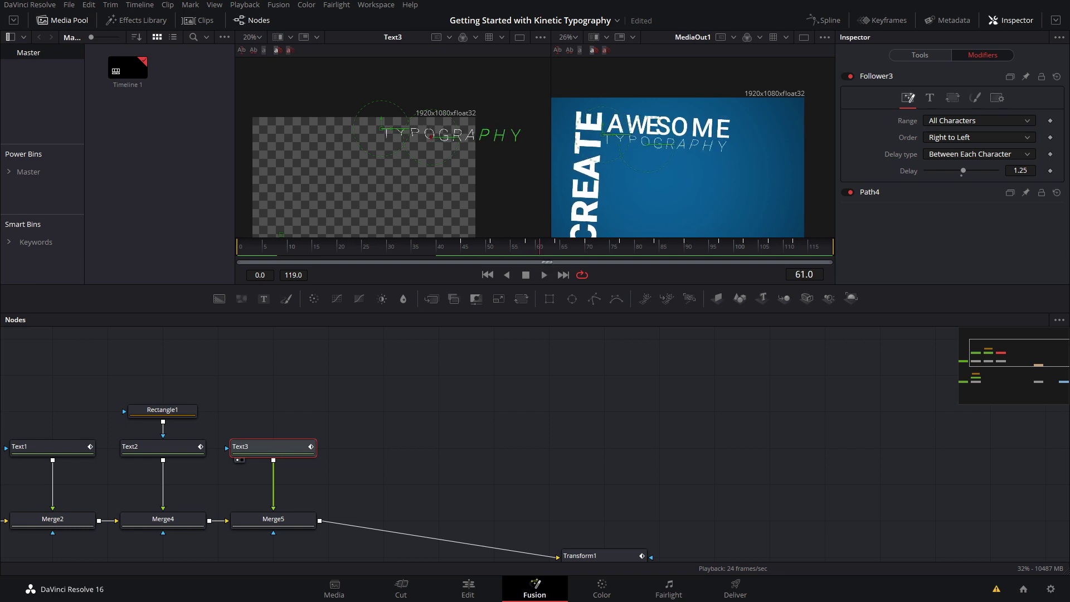
Step: Add a new Text+ node beside Text3 and merge it over the output of Merge5
left_click(506, 415)
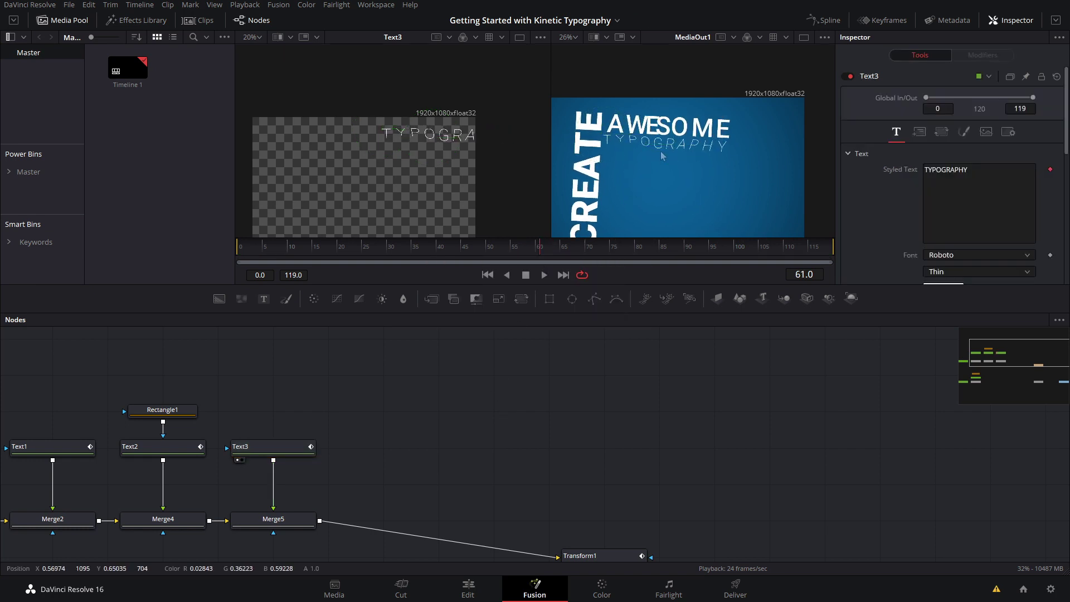
left_click_drag(634, 187, 646, 155)
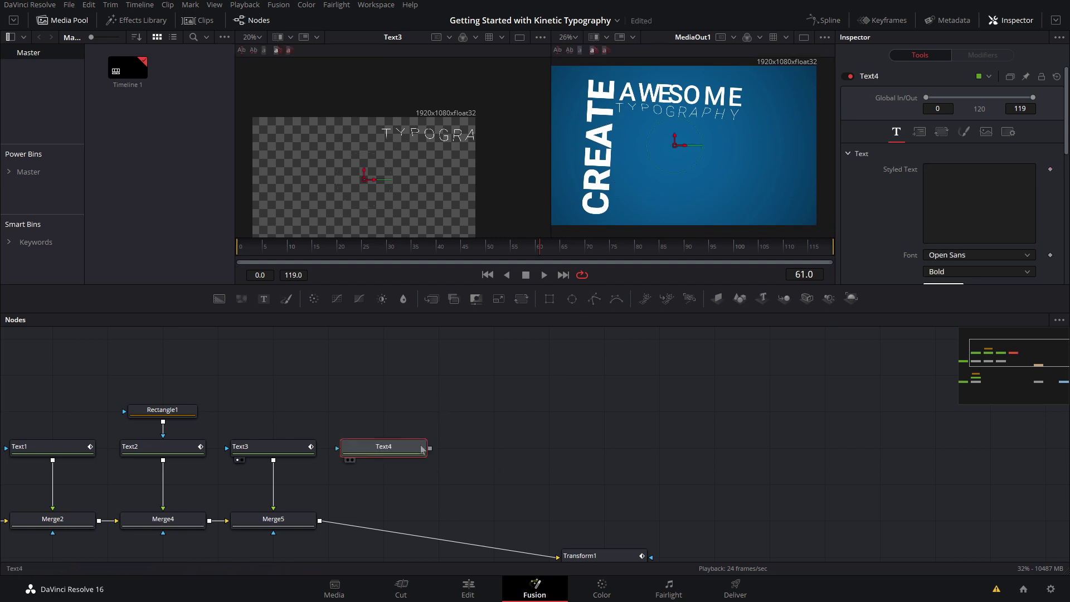
left_click_drag(430, 448, 319, 521)
Step: Set Text4's styled text to IN and its font to Roboto
left_click(384, 447)
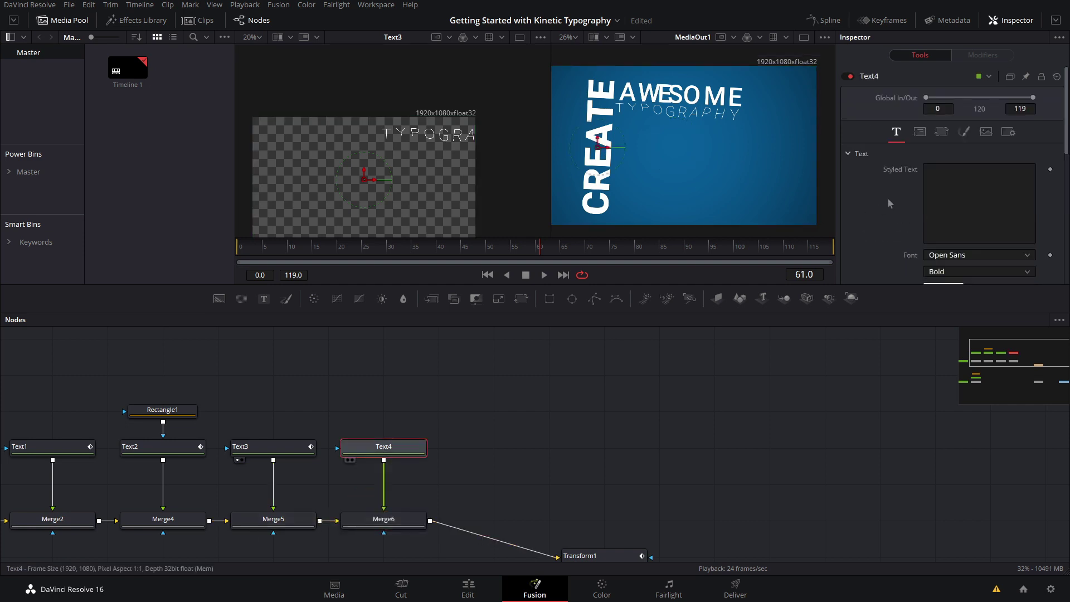
left_click(929, 186)
type("IN")
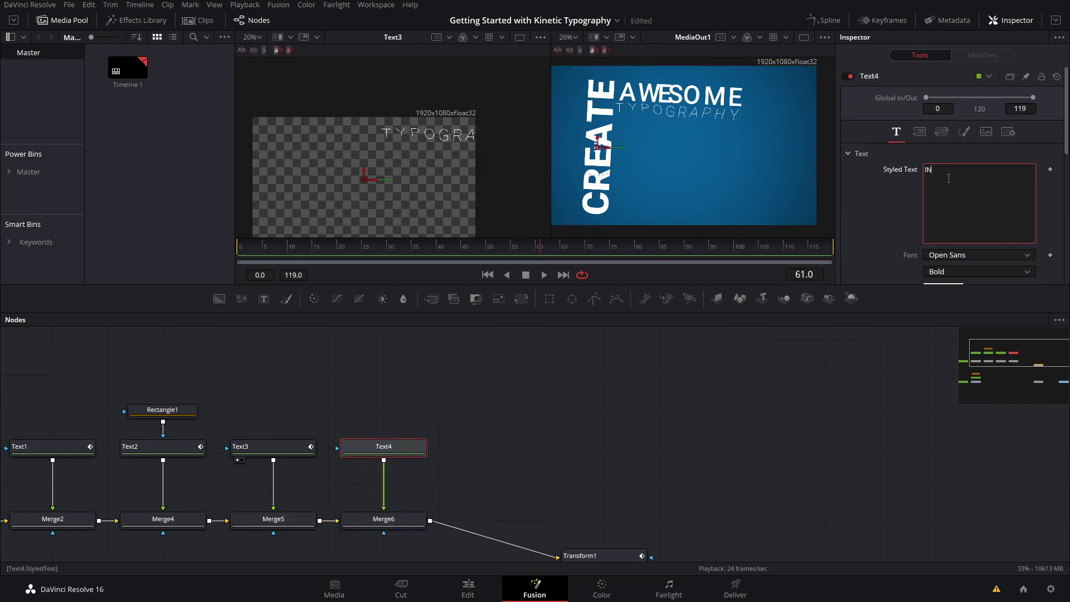
left_click(999, 261)
scroll(965, 357, "down", 5)
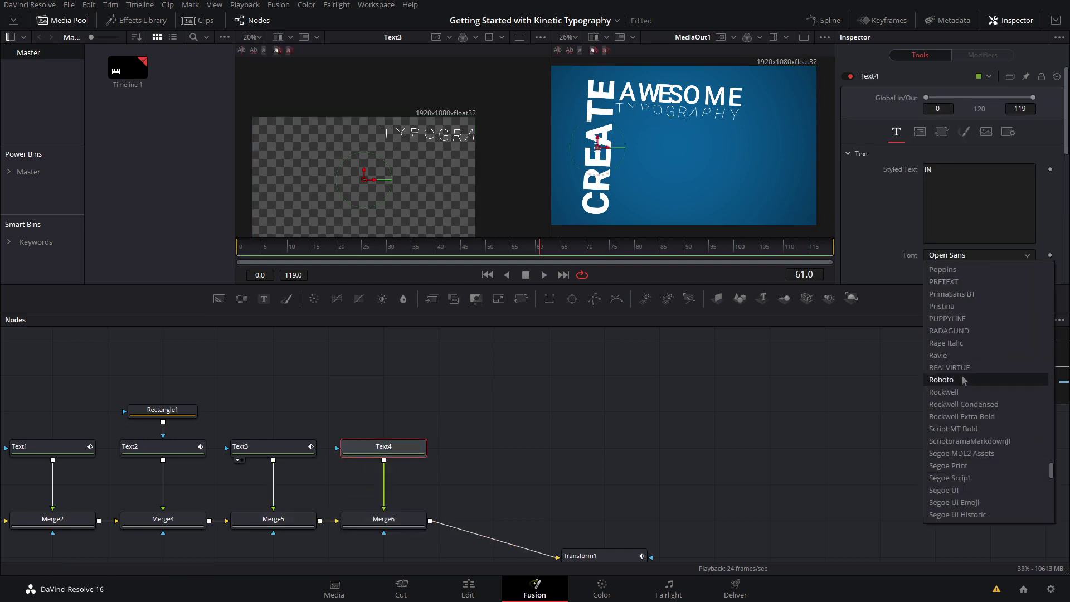
left_click(963, 378)
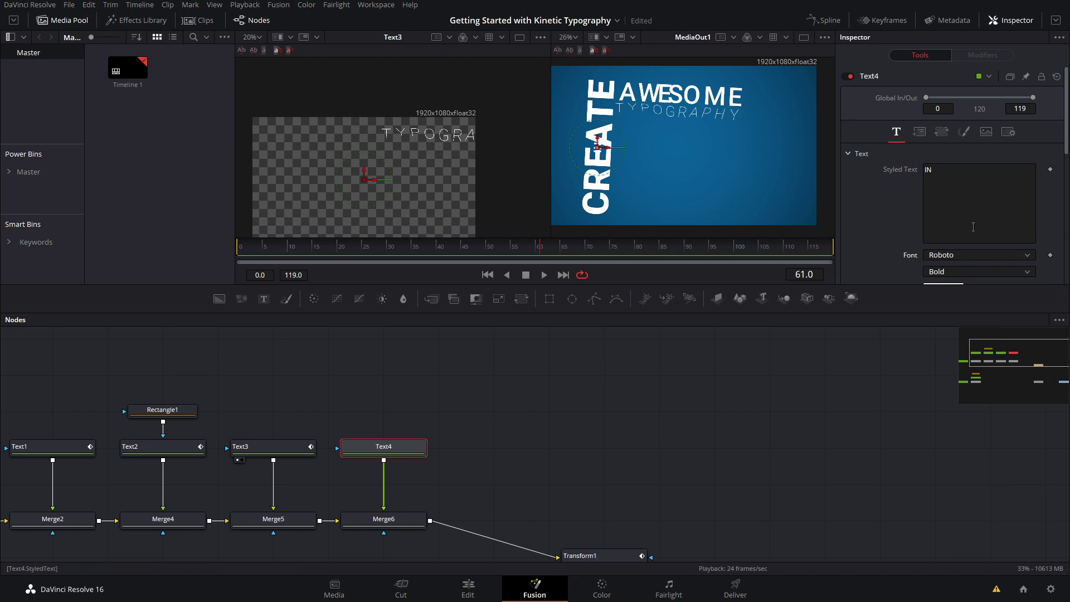
scroll(946, 188, "down", 3)
left_click(402, 516)
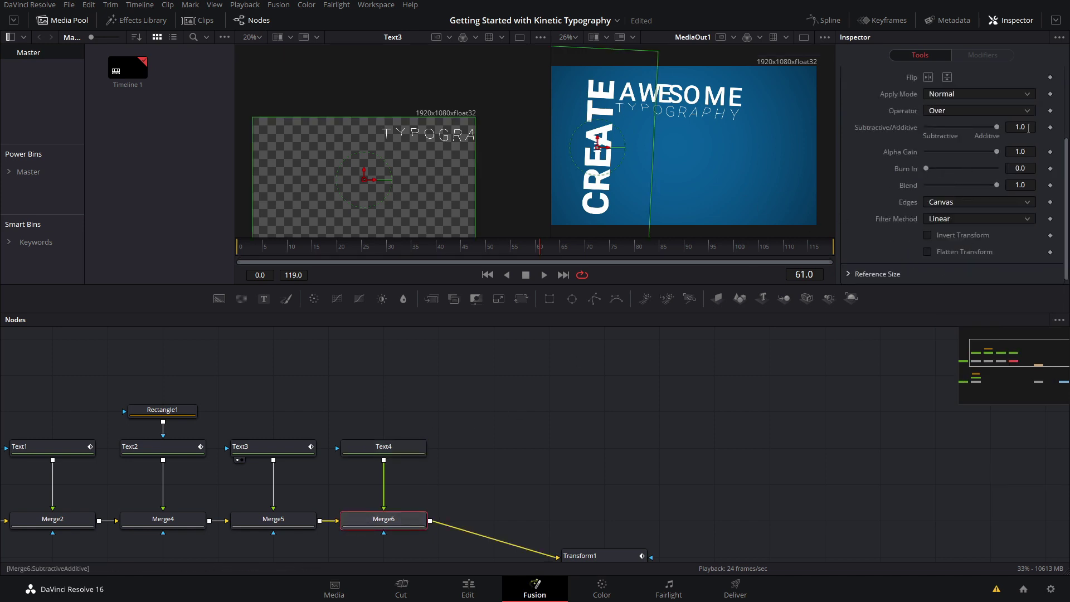
scroll(1023, 140, "up", 2)
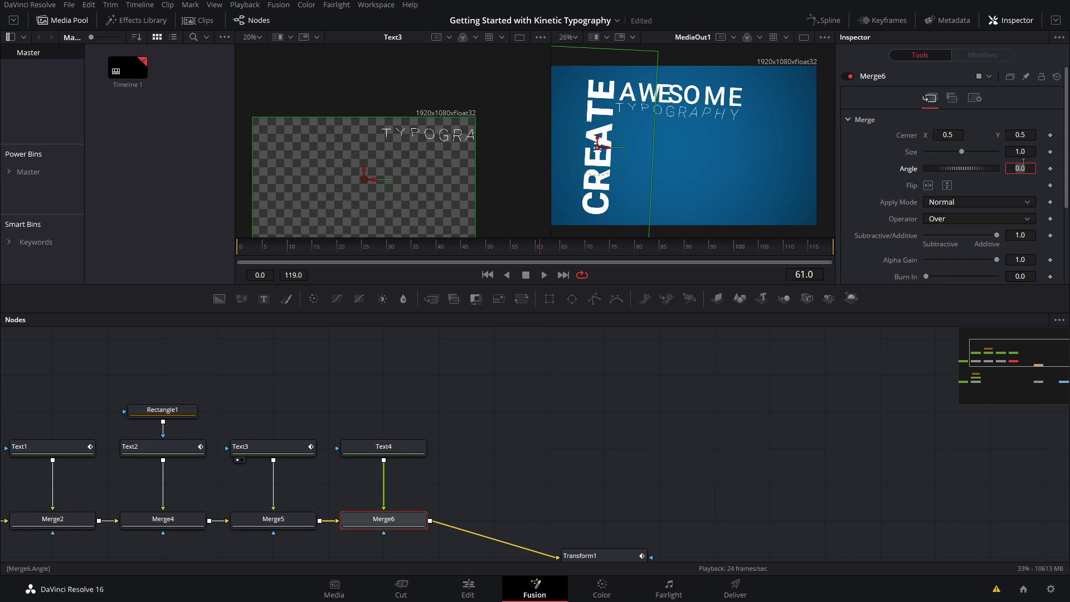
Step: Enlarge the IN text to size 0.5, place it beneath TYPOGRAPHY, and go to the last frame
left_click(391, 448)
left_click_drag(598, 148, 675, 127)
scroll(957, 198, "down", 1)
left_click_drag(939, 240, 998, 238)
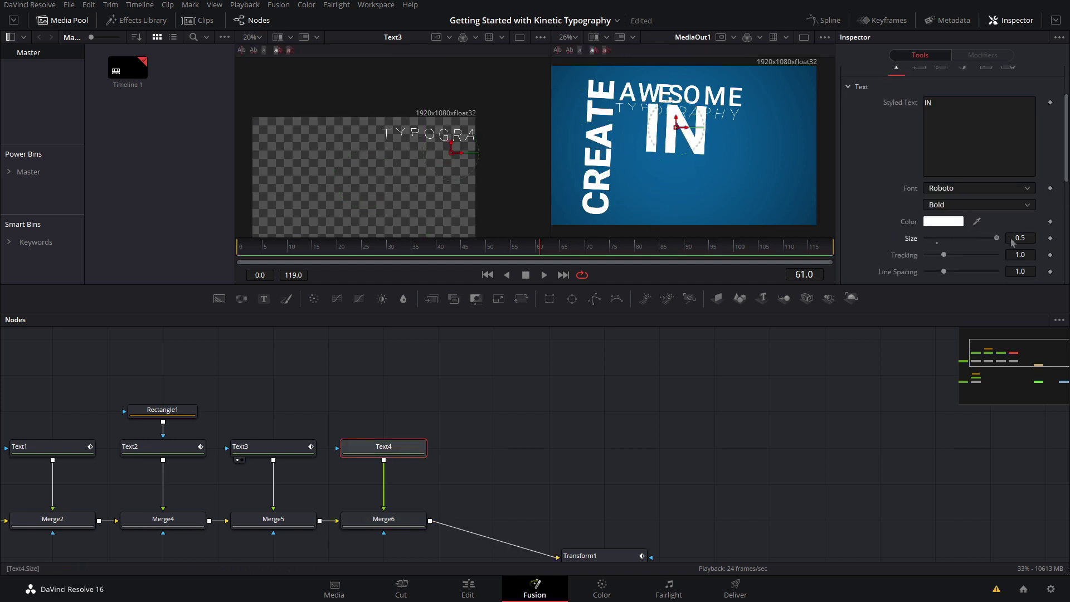
left_click_drag(673, 145, 665, 127)
key("End")
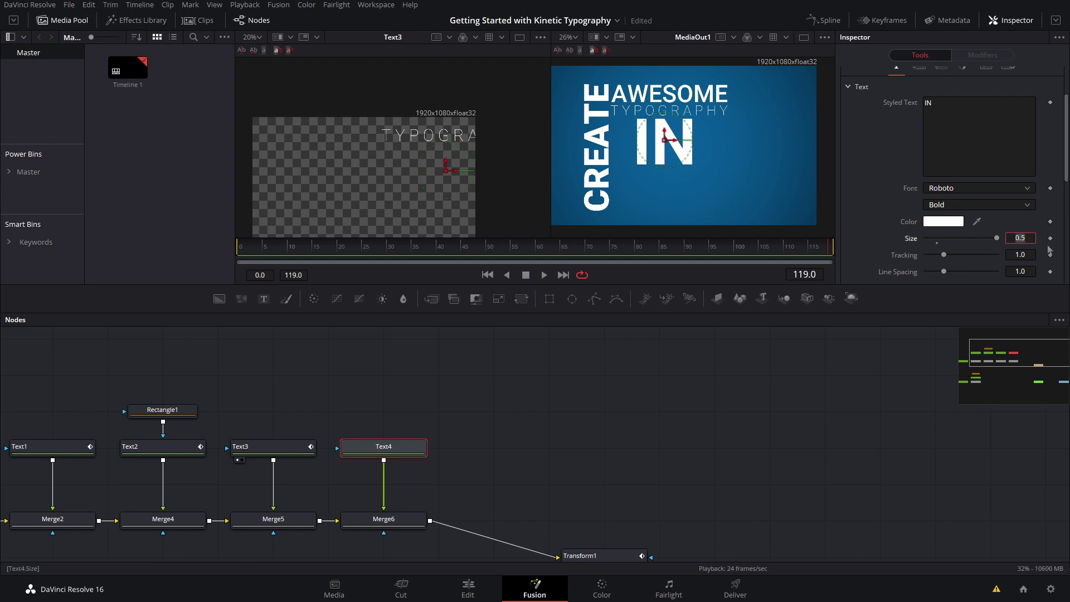
Step: Set the IN text's size to 0.75 and move it down clear of TYPOGRAPHY
type(".75")
key("Return")
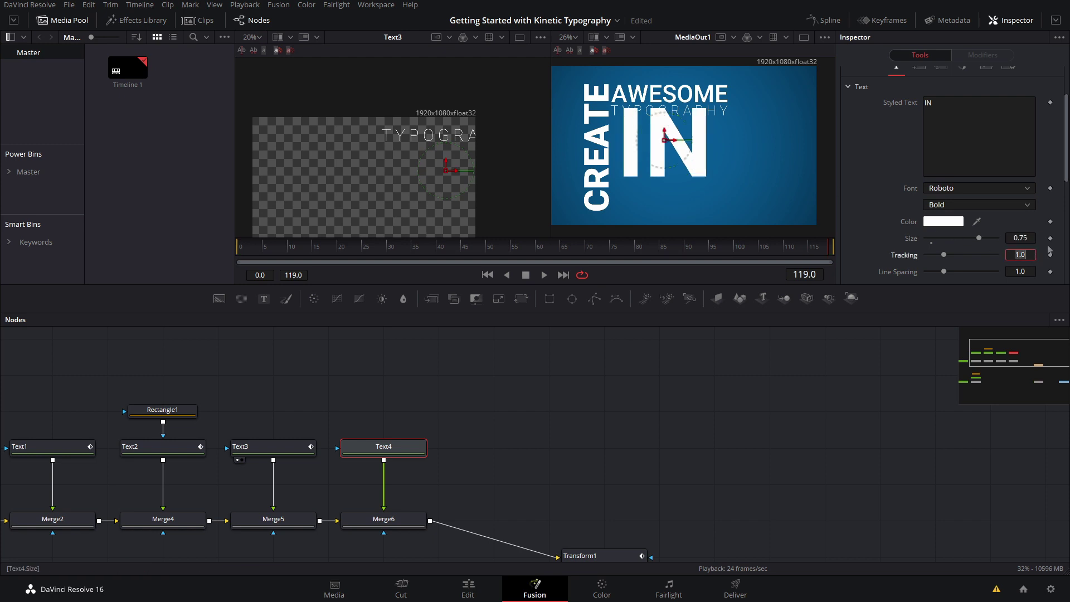
left_click_drag(666, 141, 668, 146)
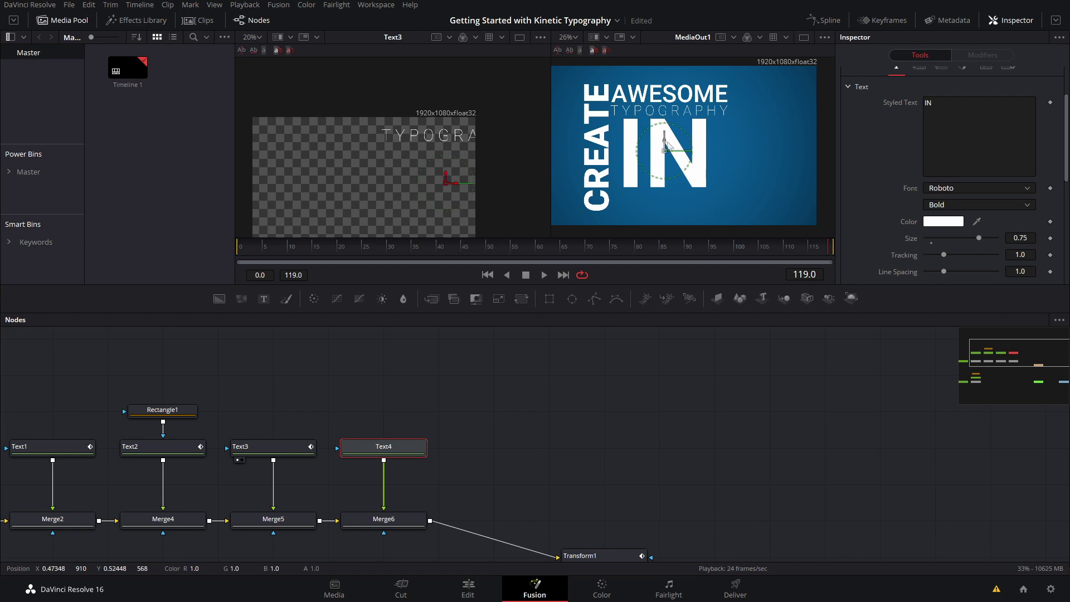
Step: Set the IN text's tracking to 1.067 and shift it slightly to the right
left_click_drag(943, 254, 947, 256)
left_click_drag(677, 156, 680, 157)
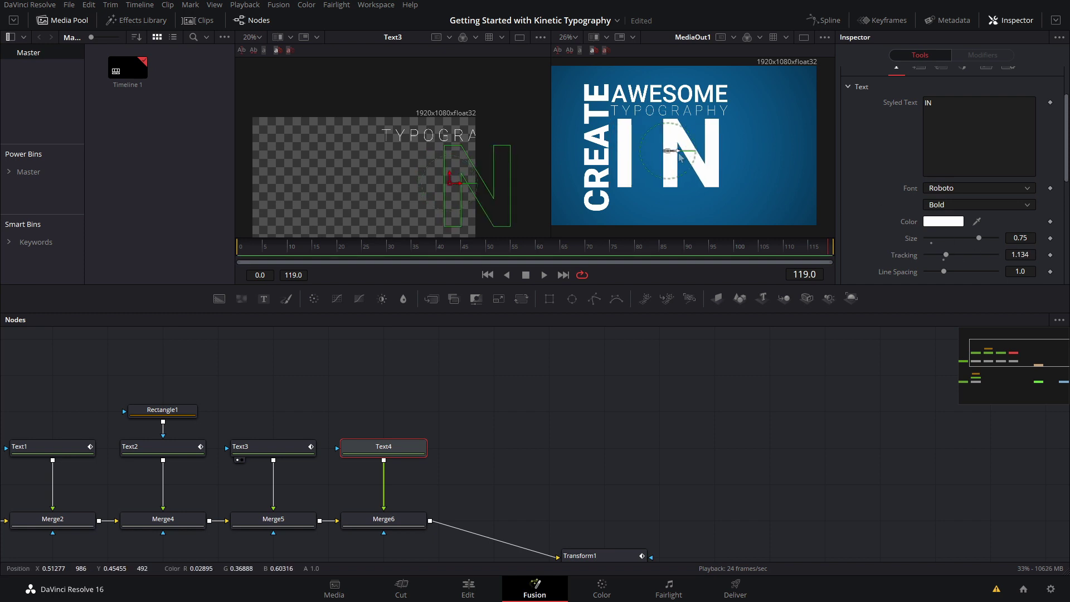
left_click_drag(1029, 254, 992, 254)
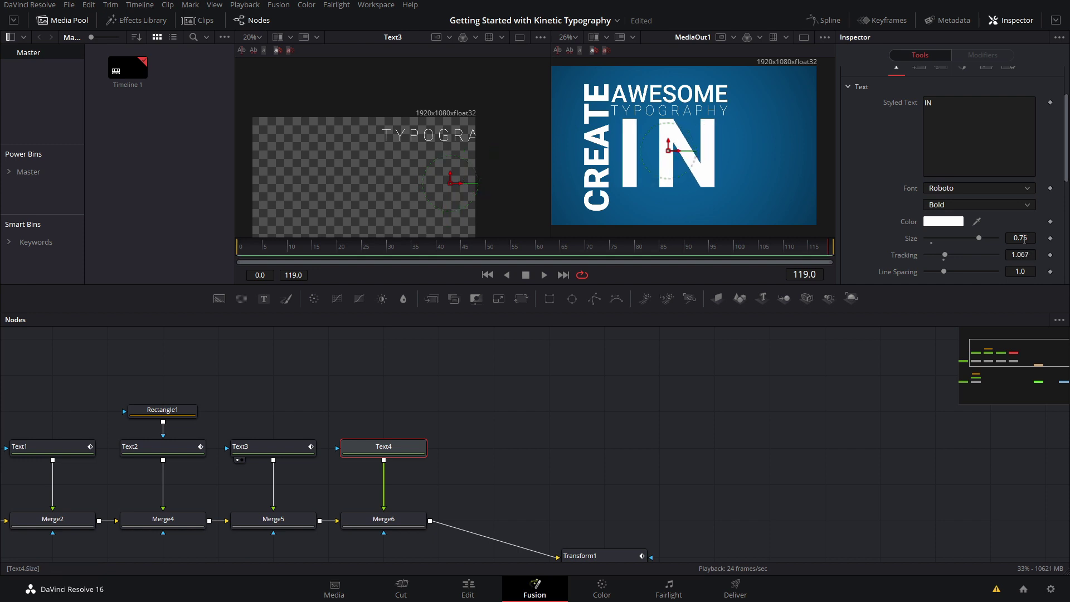
Step: Change the IN text's weight to Black, align its right edge with TYPOGRAPHY, and save the project
left_click(952, 206)
left_click(940, 220)
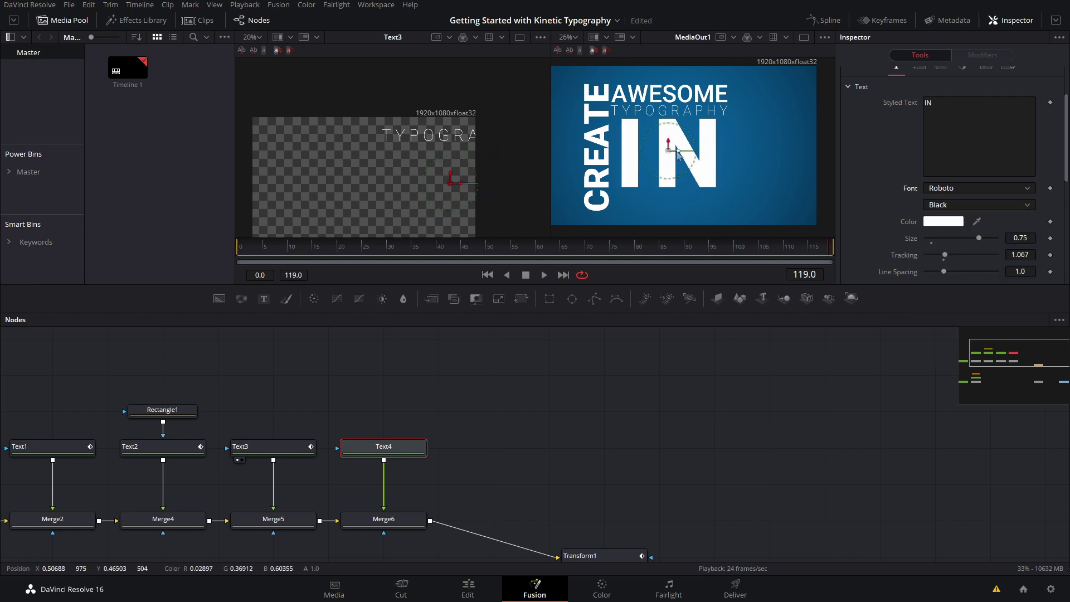
left_click_drag(677, 154, 690, 159)
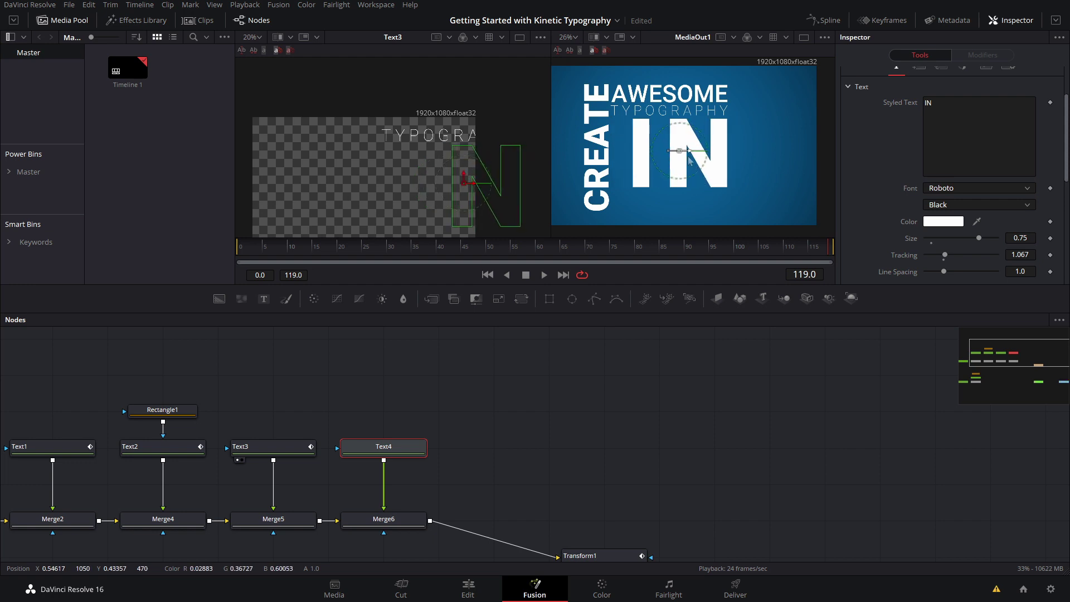
key("ctrl+s")
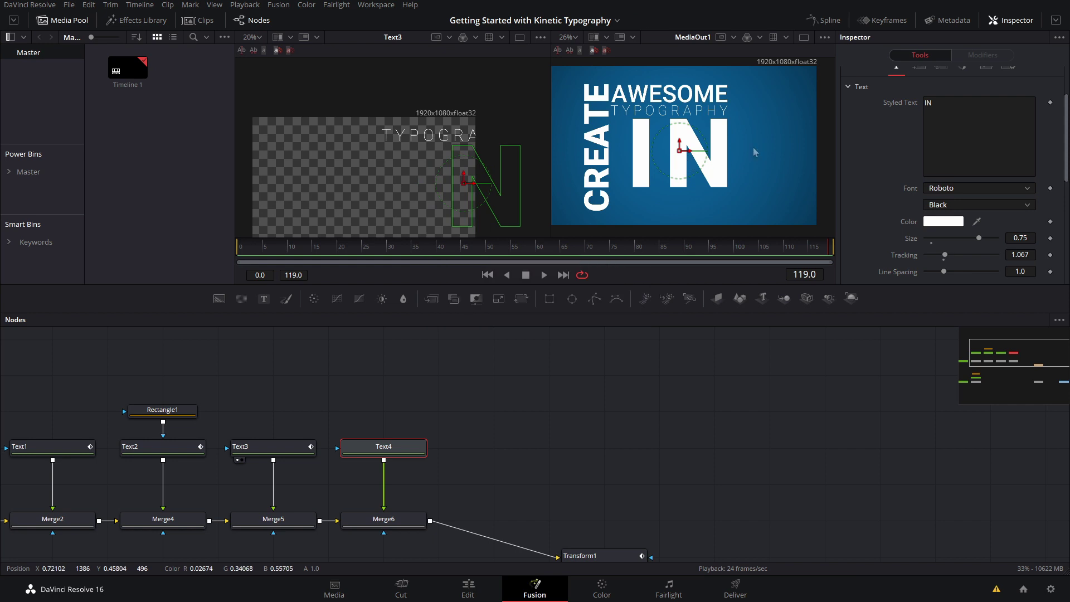
Step: Insert a DVE node between Text4 and Merge6
key("shift+space")
type("trans")
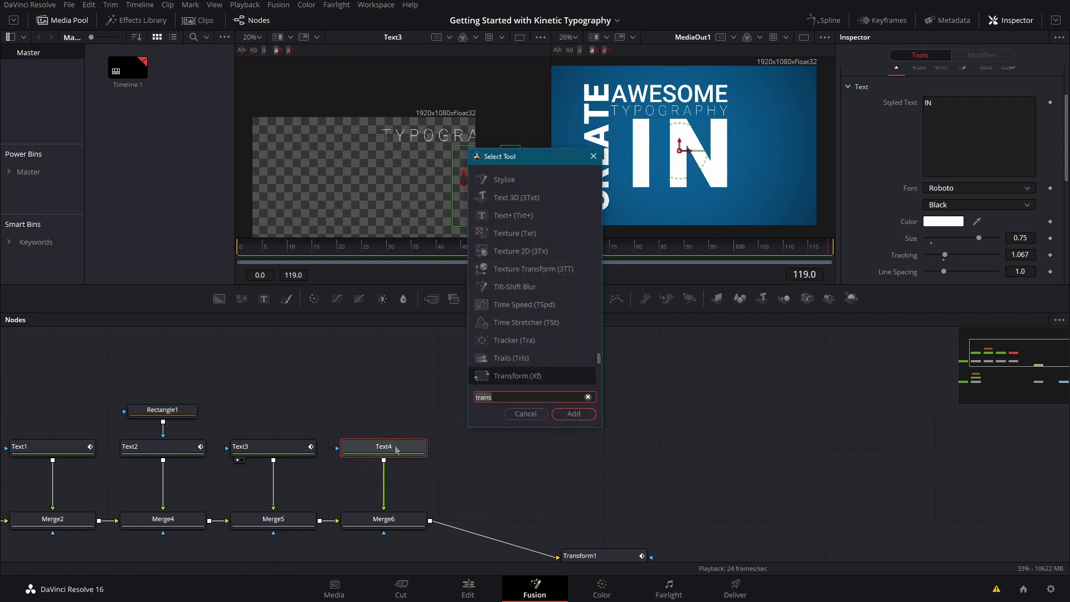
type("dve")
key("Return")
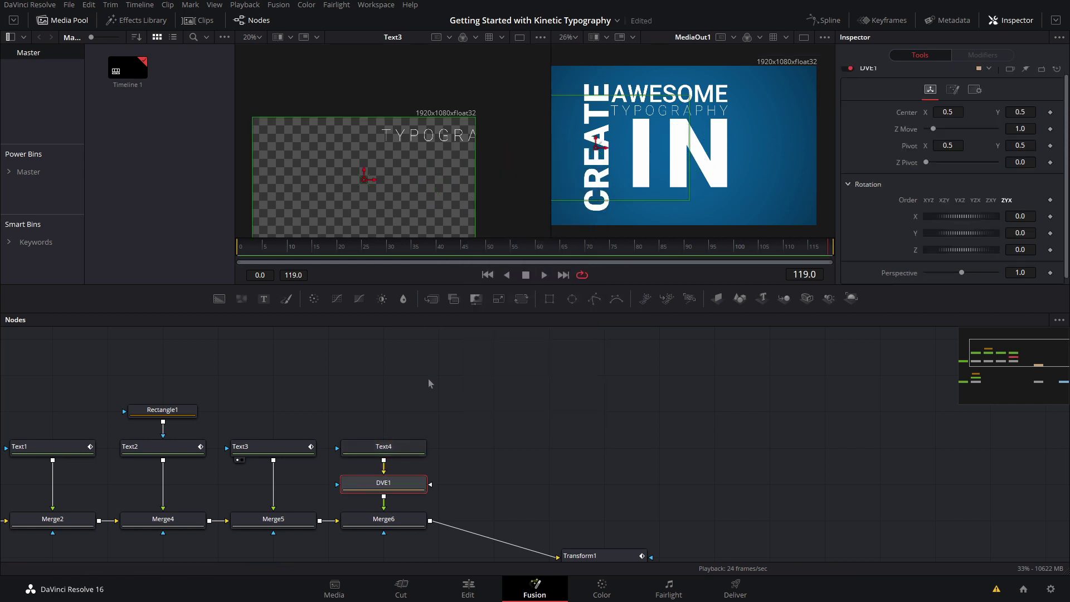
Step: Move the DVE's pivot to the upper-left corner of the N, about X 0.907 and Y 0.780, and test its X rotation
left_click_drag(947, 150, 949, 149)
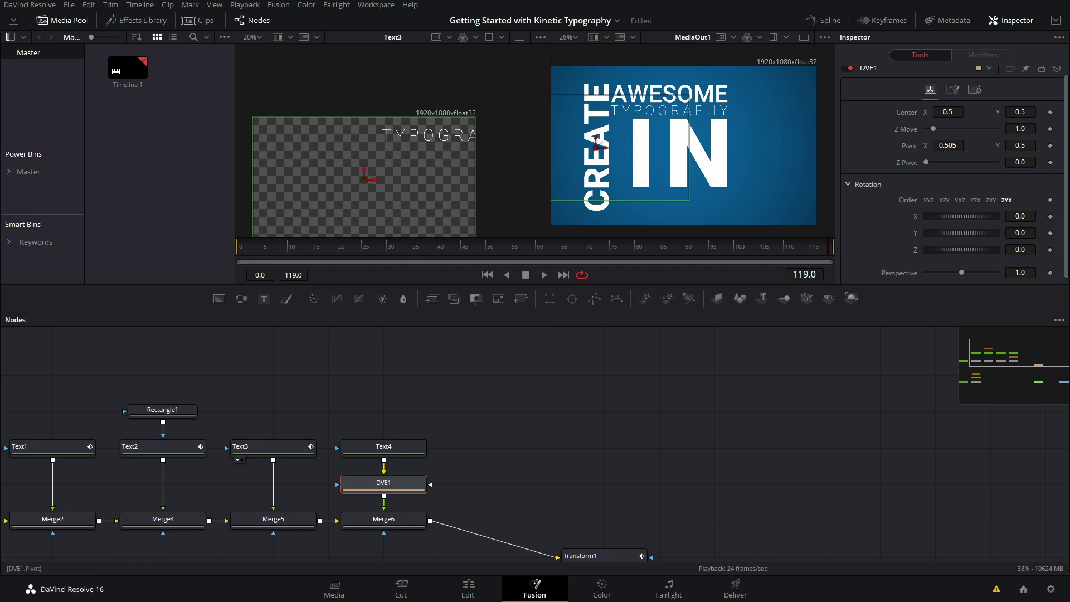
left_click_drag(599, 146, 674, 117)
scroll(673, 122, "up", 8)
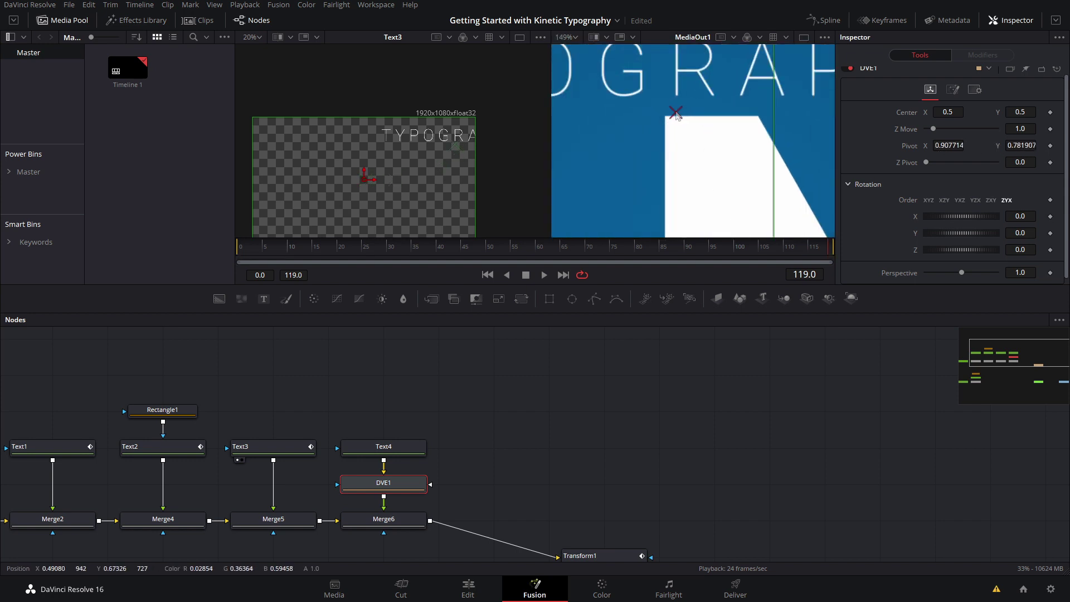
scroll(660, 141, "down", 3)
scroll(661, 142, "down", 3)
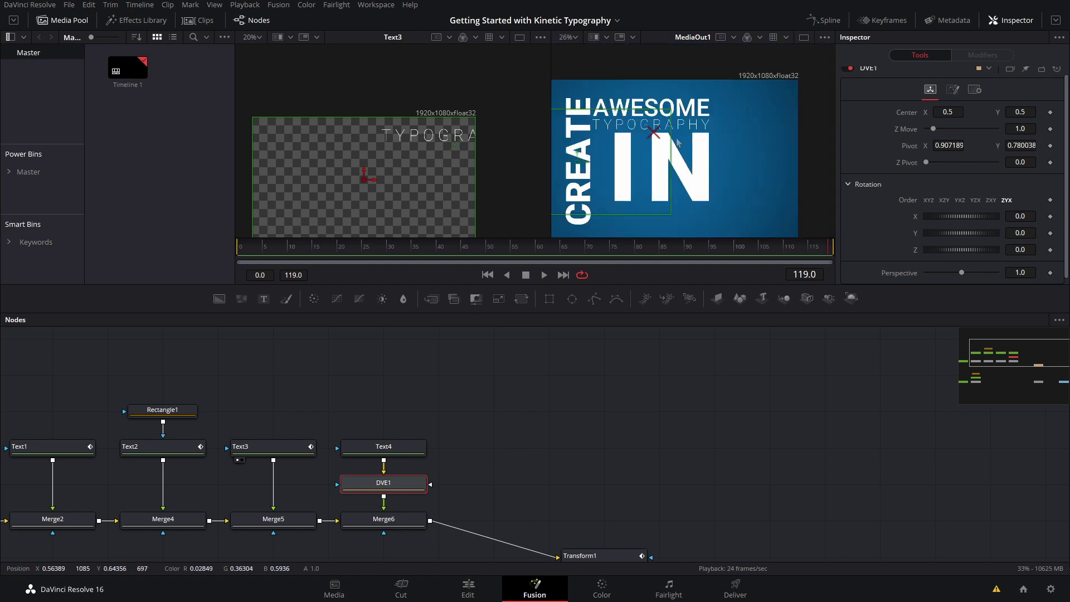
scroll(700, 144, "up", 2)
mouse_move(951, 222)
left_mouse_down()
mouse_move(937, 224)
mouse_move(948, 226)
left_mouse_up()
key("ctrl+z")
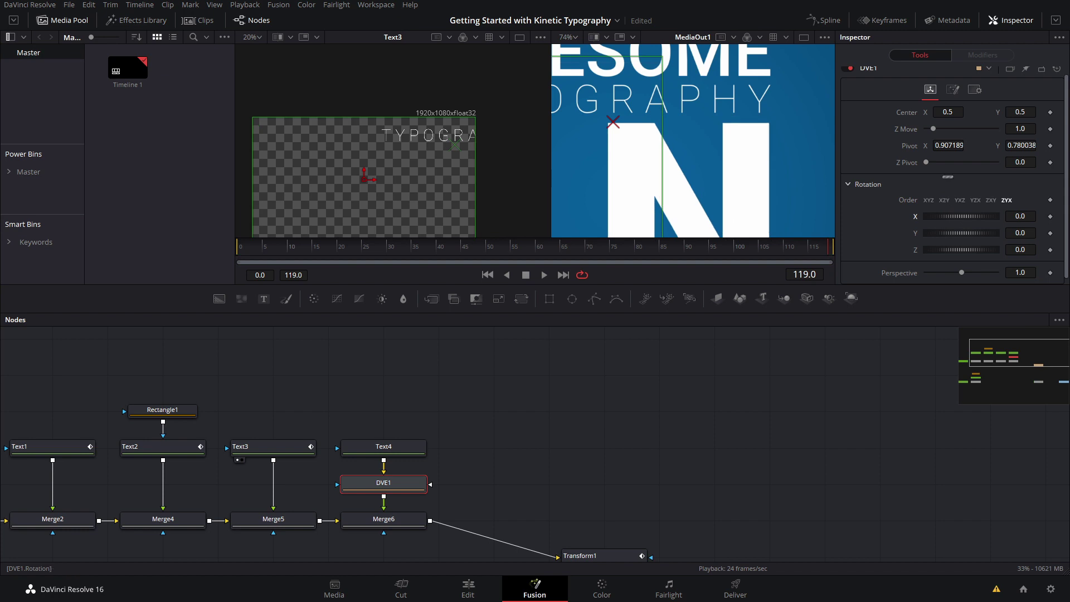
Step: Set DVE1's X rotation to 90 at frame 53 and start keyframing it there
scroll(691, 167, "down", 3)
left_click_drag(757, 250, 504, 257)
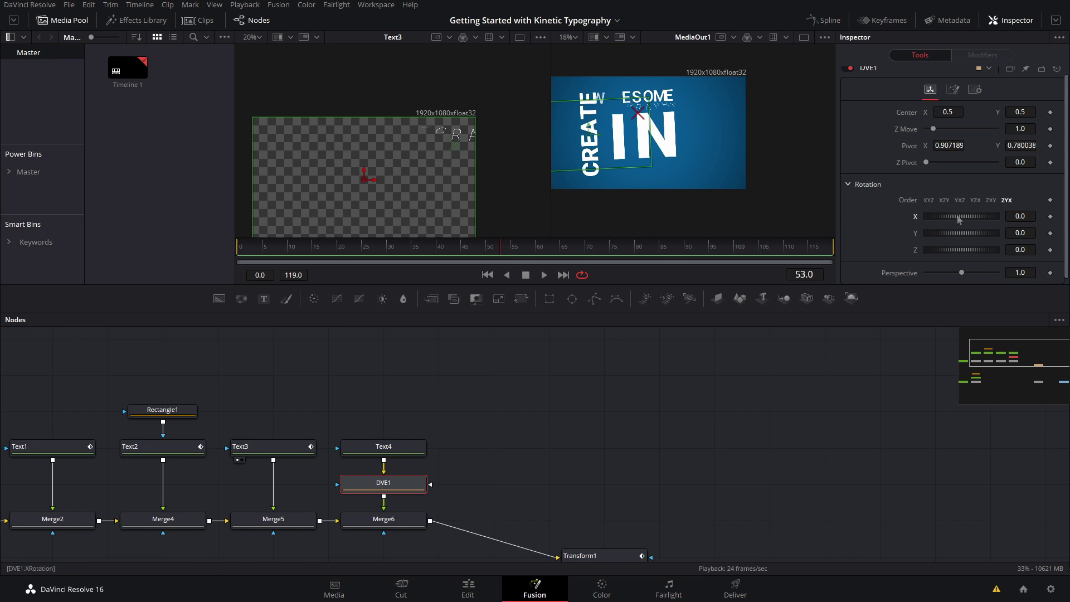
left_click_drag(959, 220, 1017, 218)
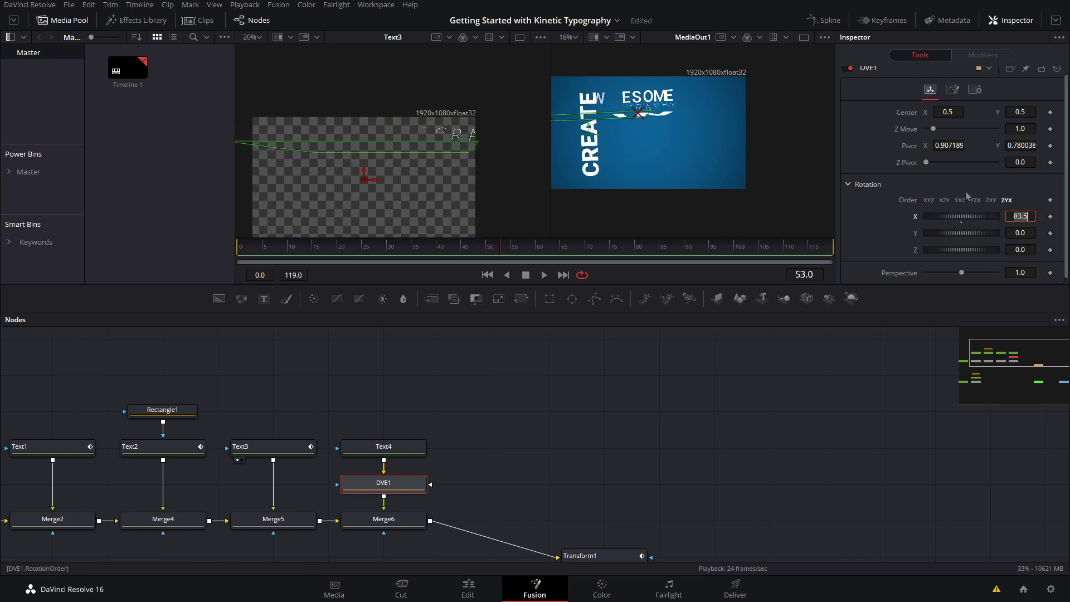
left_click(402, 448)
left_click(414, 484)
left_click(1050, 217)
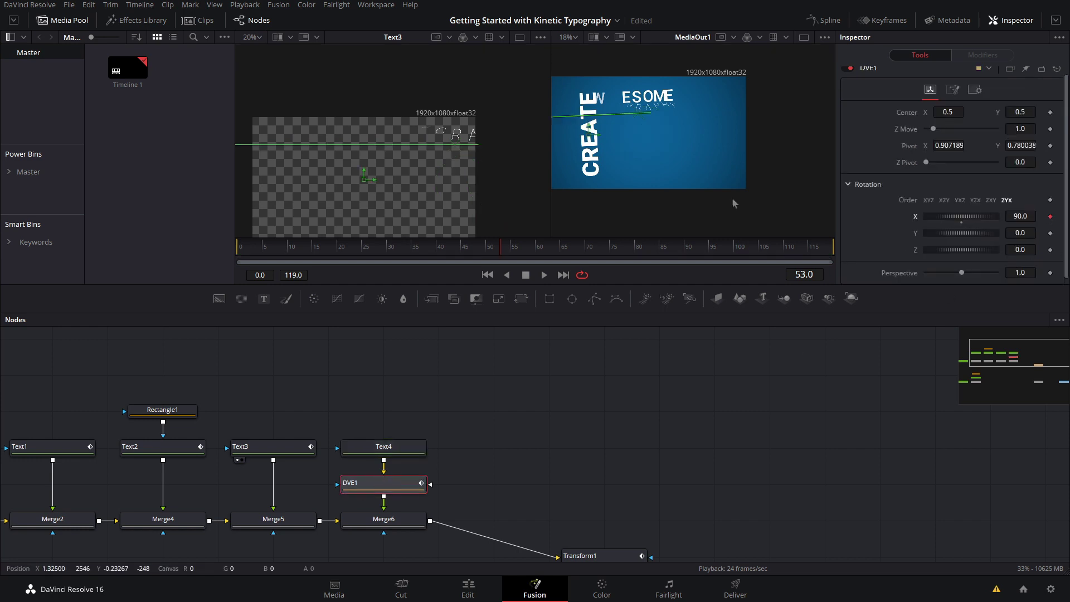
Step: Keyframe DVE1's X rotation to swing negative at frame 62 and alternate with shrinking swings over the following frames, and play the result
left_click(546, 250)
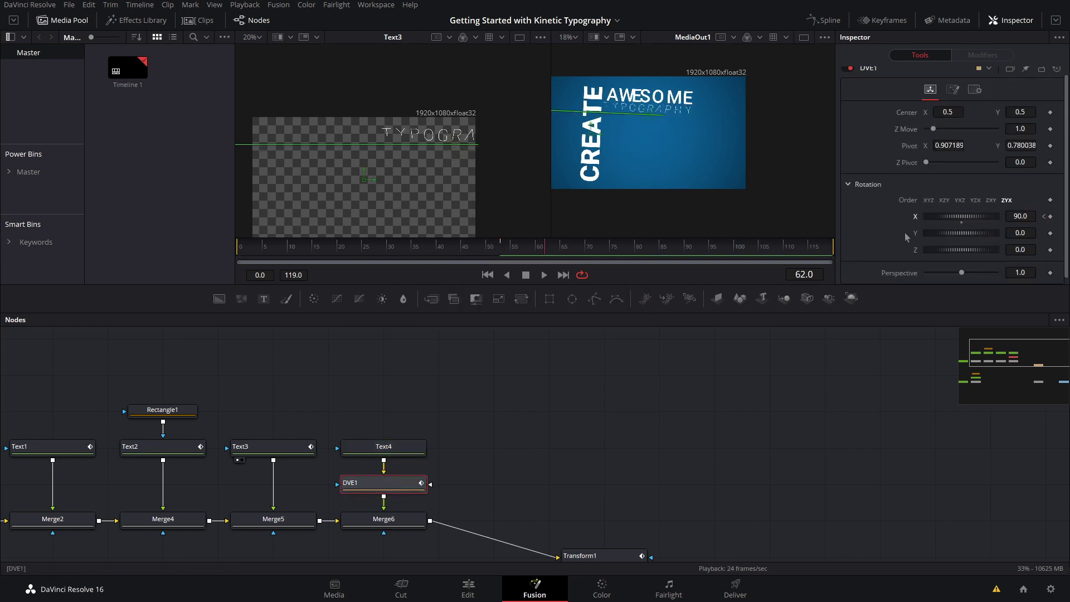
left_click_drag(963, 219, 942, 225)
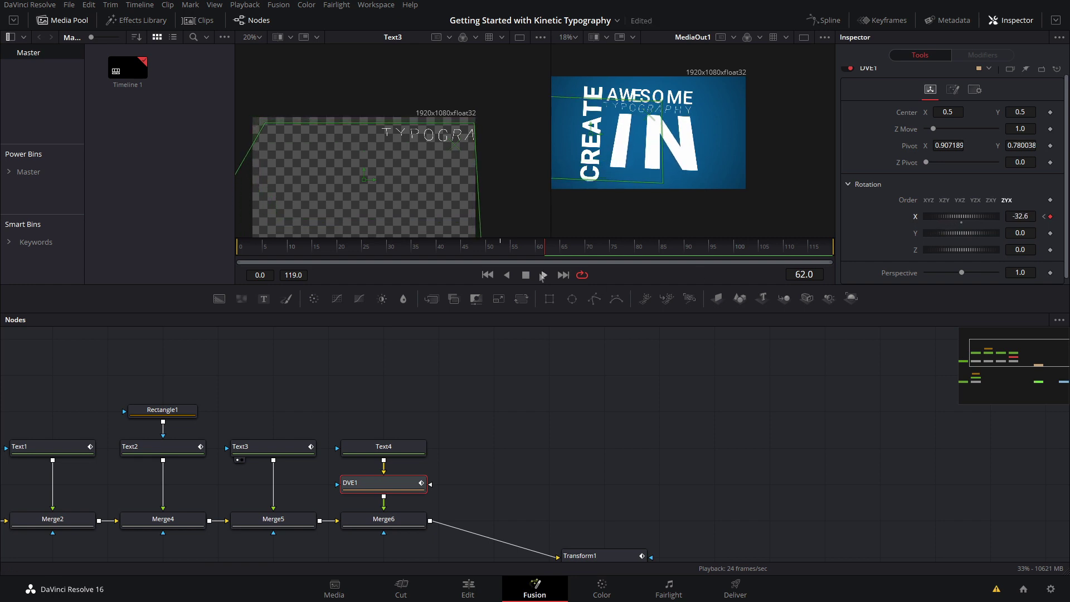
mouse_move(538, 254)
left_mouse_down()
mouse_move(500, 254)
mouse_move(547, 255)
left_mouse_up()
left_click_drag(960, 218, 996, 216)
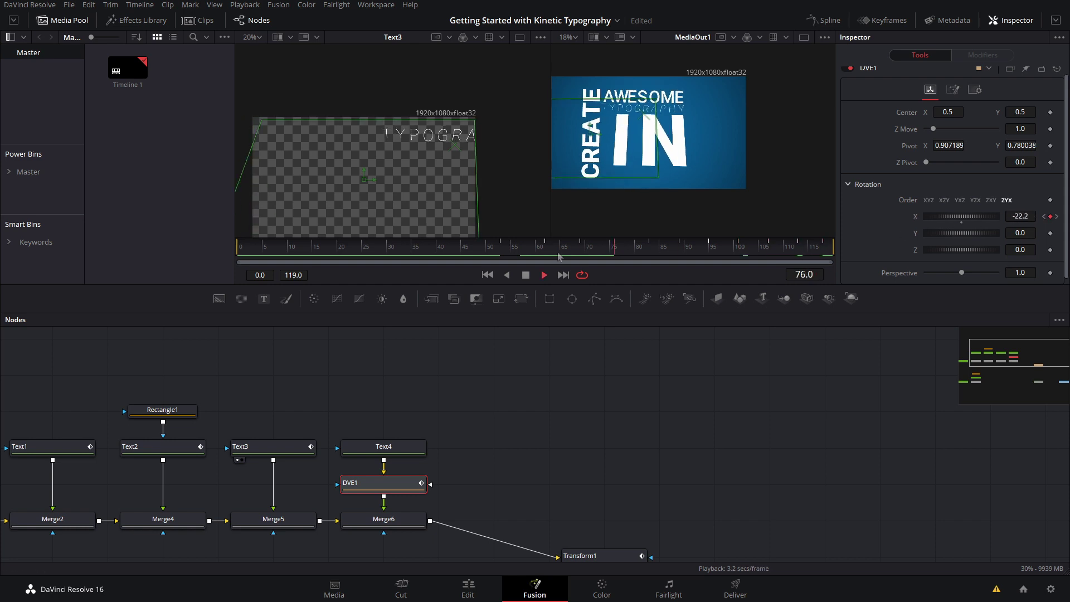
left_click(484, 257)
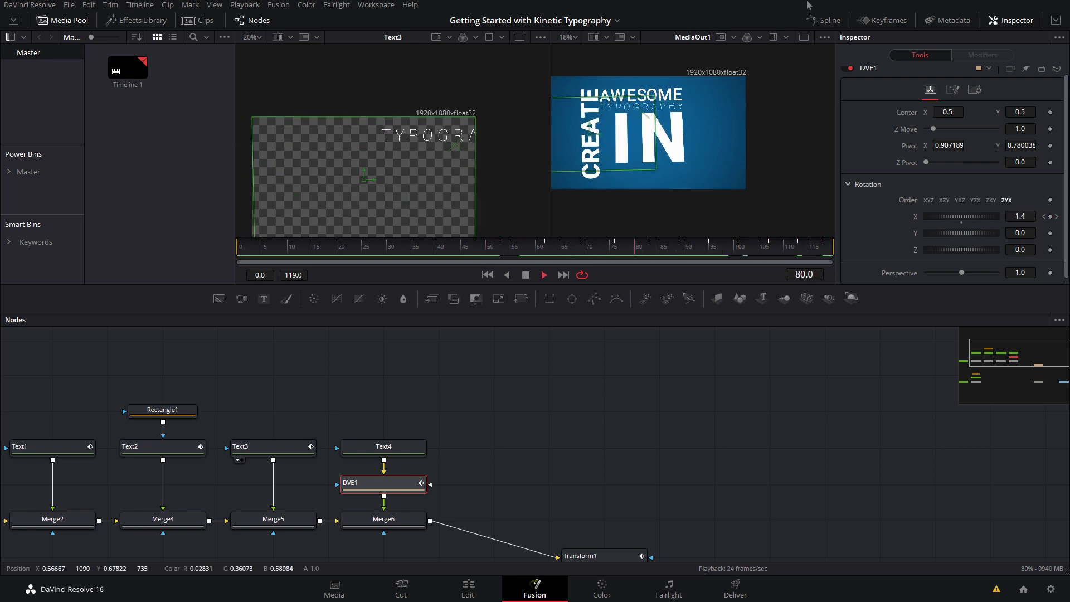
Step: Smooth all of DVE1's X Rotation keyframes in the Spline editor and play back the swing
left_click(827, 21)
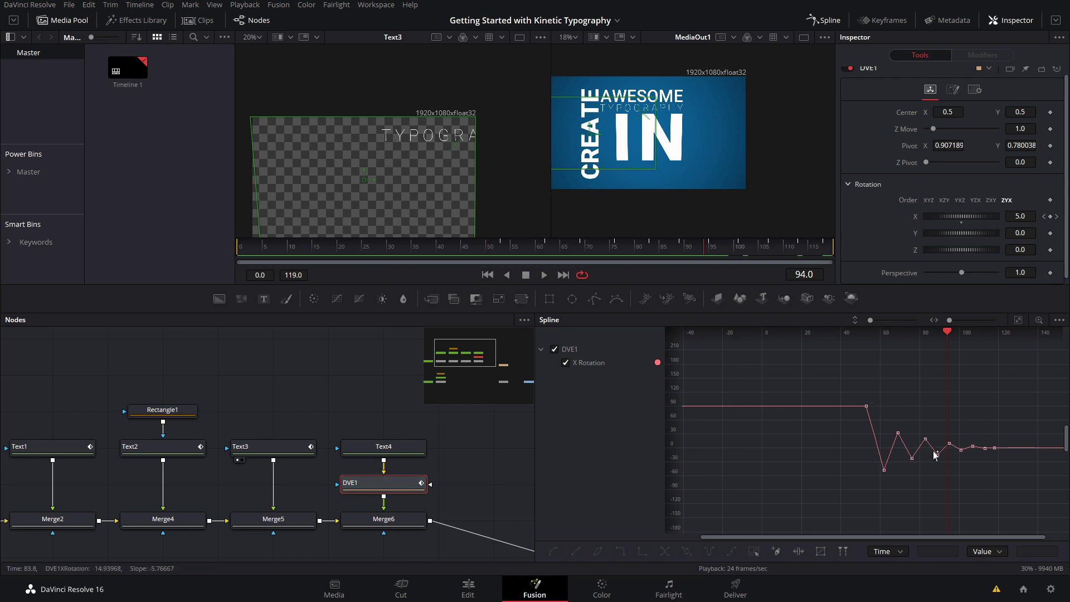
left_click_drag(831, 386, 1021, 508)
key("s")
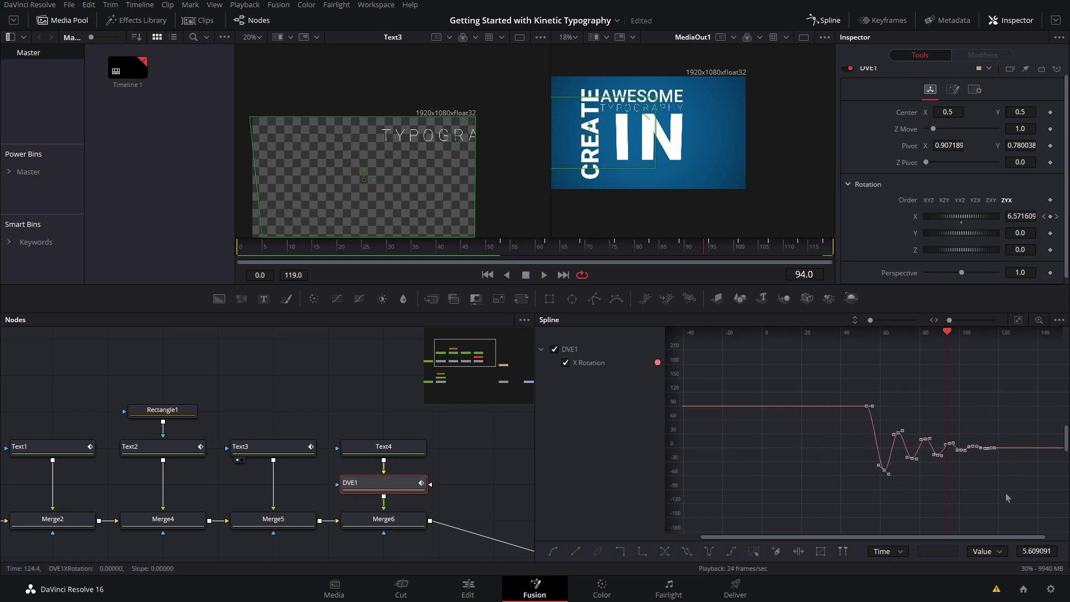
left_click(506, 275)
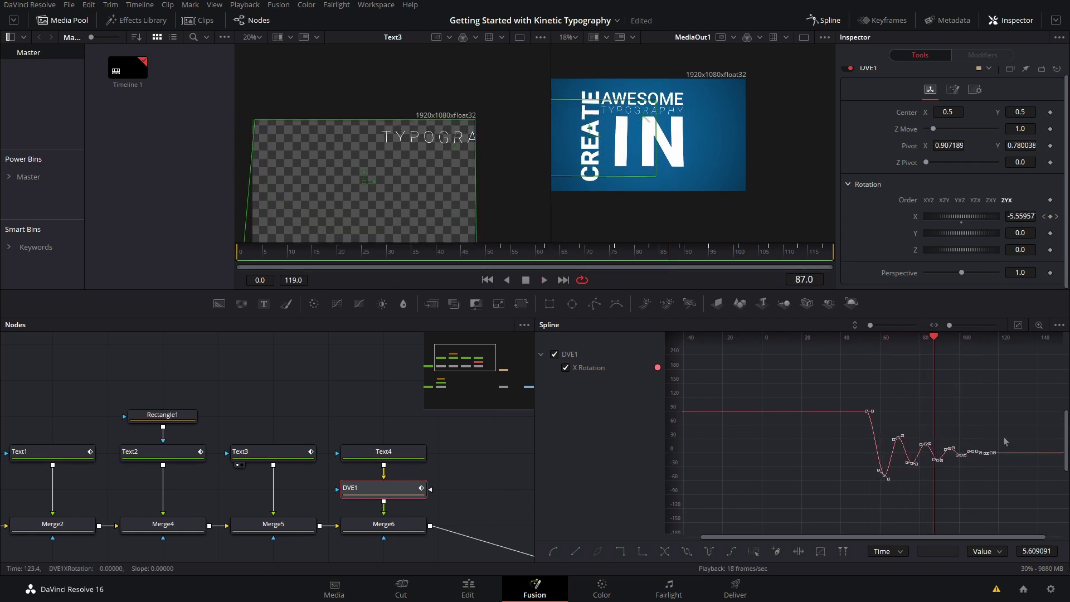
Step: Fine-tune the X Rotation curve by slightly raising its keyframe at frame 89 for more evenly decaying swings
left_click(1004, 437)
left_click_drag(988, 428, 981, 399)
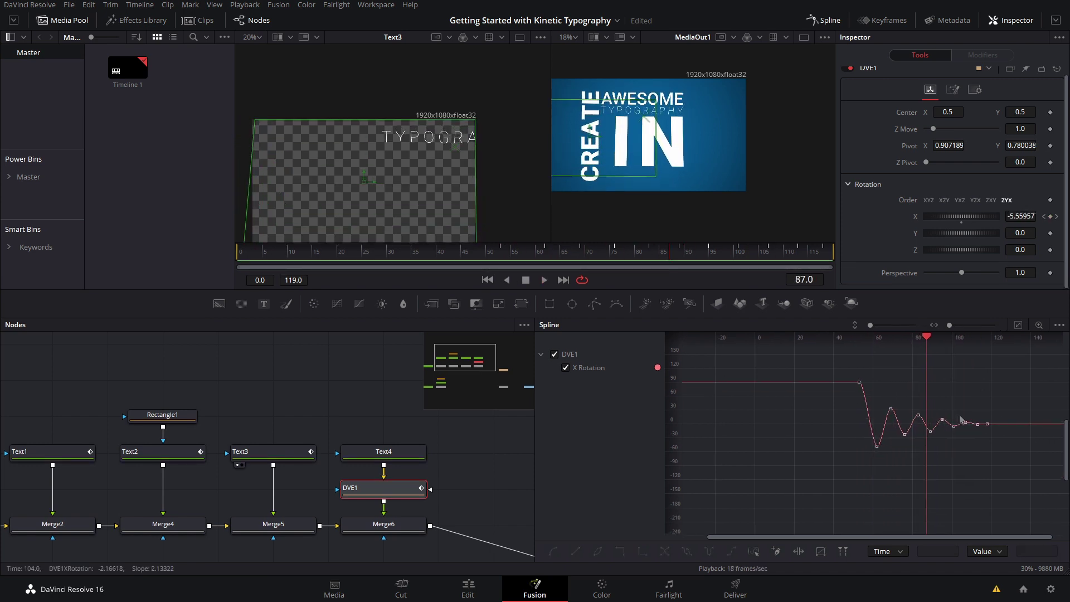
scroll(963, 420, "up", 5)
scroll(990, 420, "down", 4)
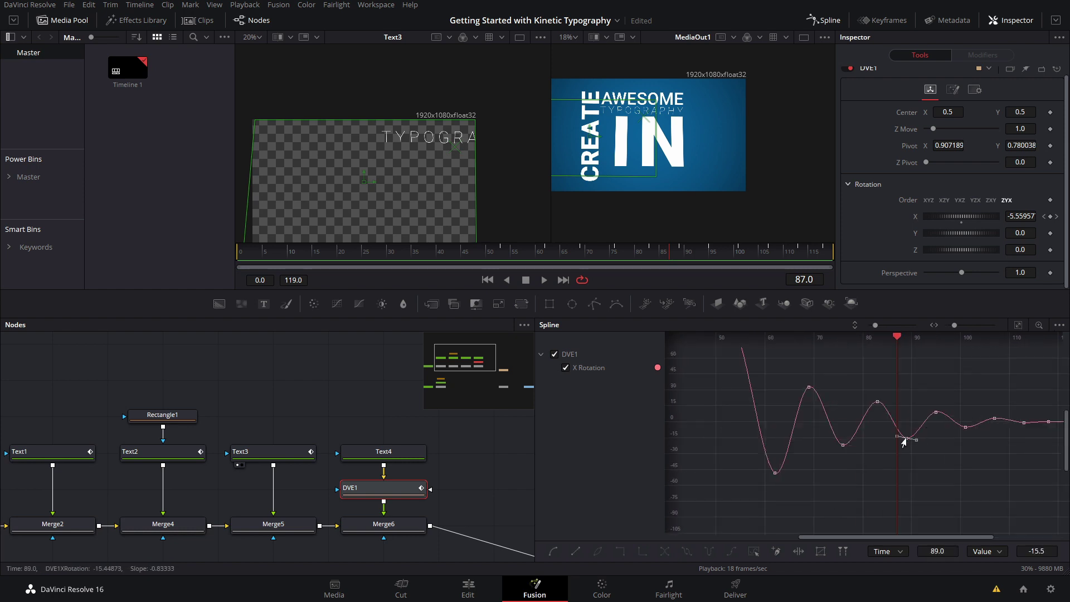
left_click_drag(904, 442, 904, 436)
left_click(873, 406)
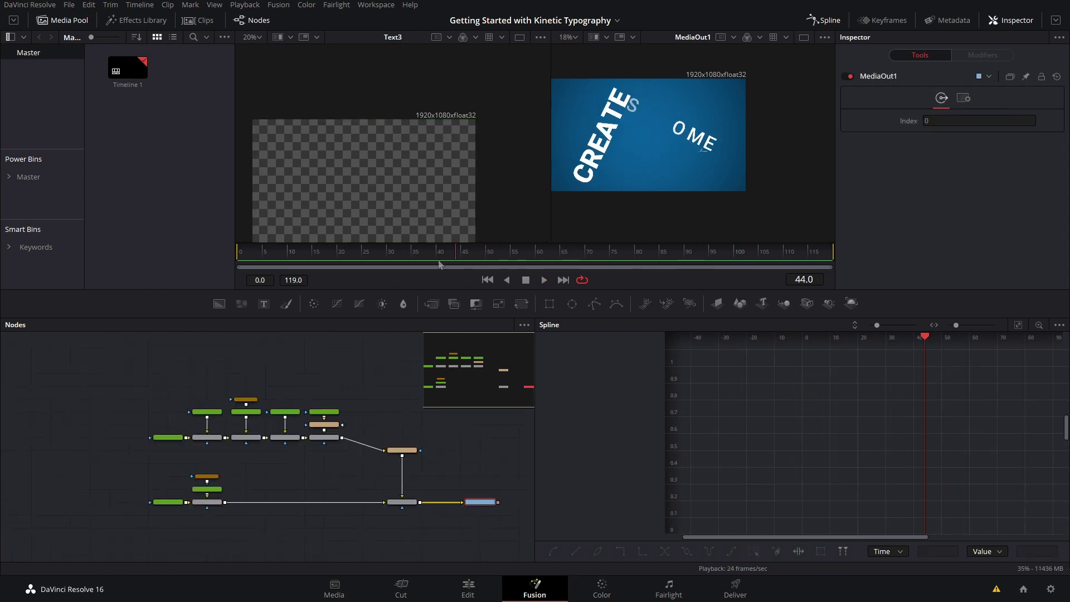
Step: Play the full animation from frame 0 to check the timing, and go to the last frame, 119
left_click_drag(439, 265, 167, 267)
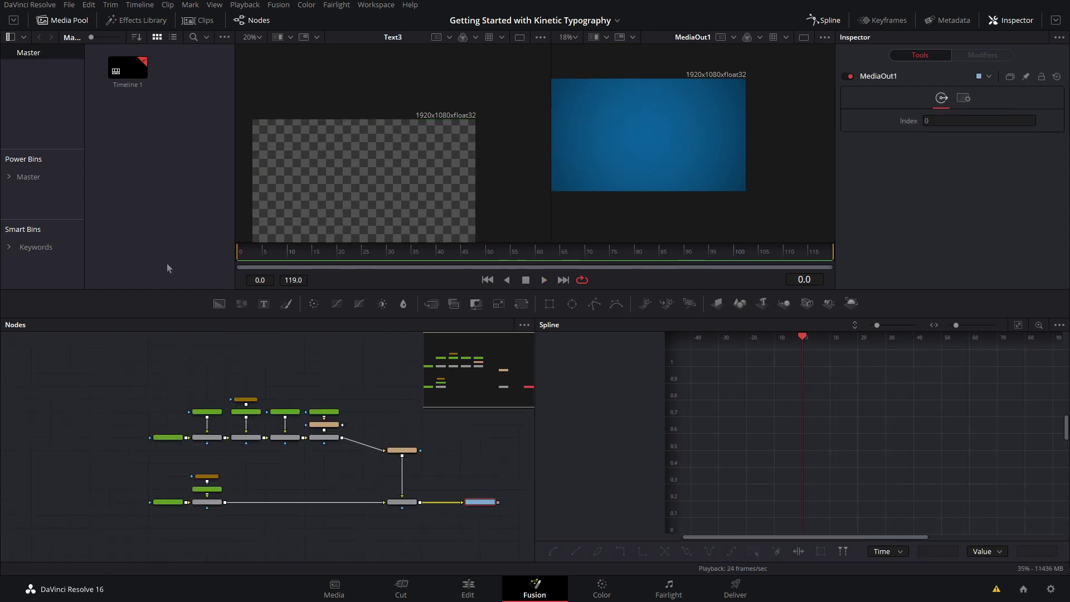
key("space")
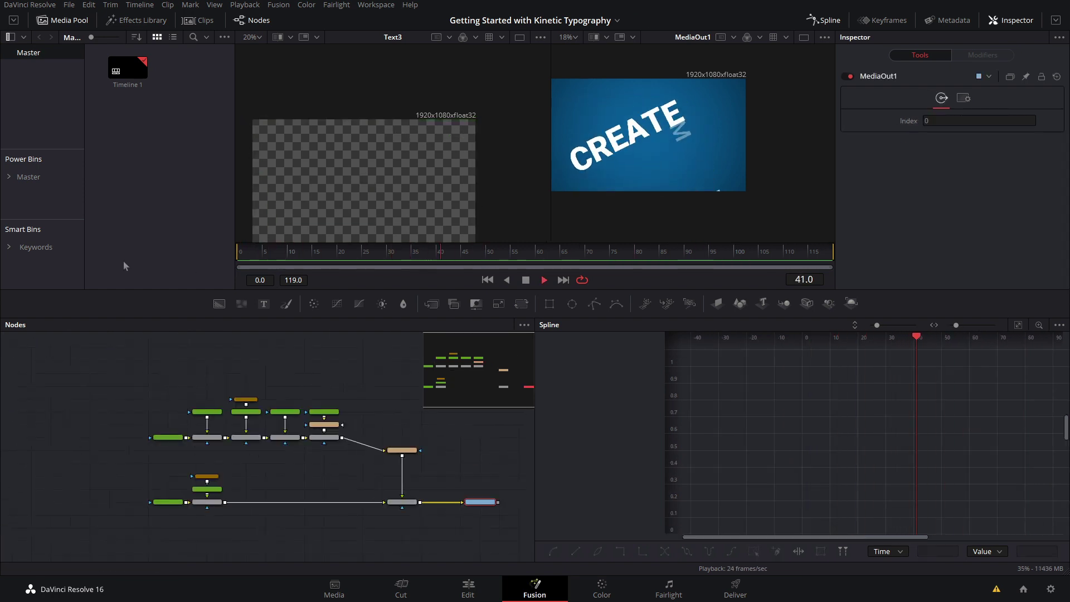
key("space")
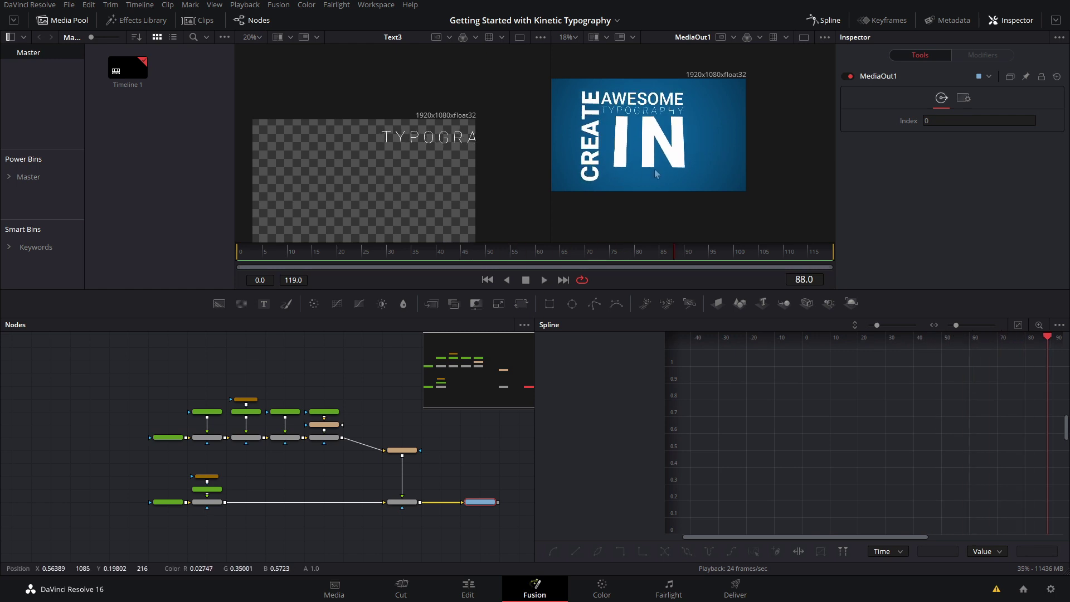
left_click_drag(666, 259, 825, 254)
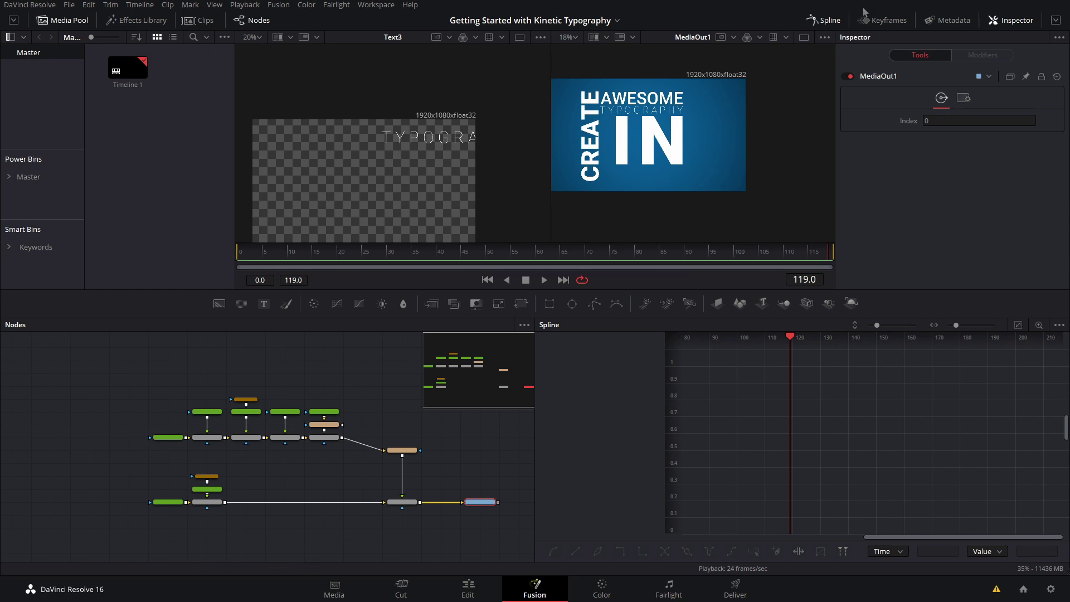
Step: Close the Spline editor and add a new text node merged after Merge6, with the text FUSION
left_click(831, 23)
scroll(381, 402, "up", 4)
left_click_drag(342, 396, 559, 394)
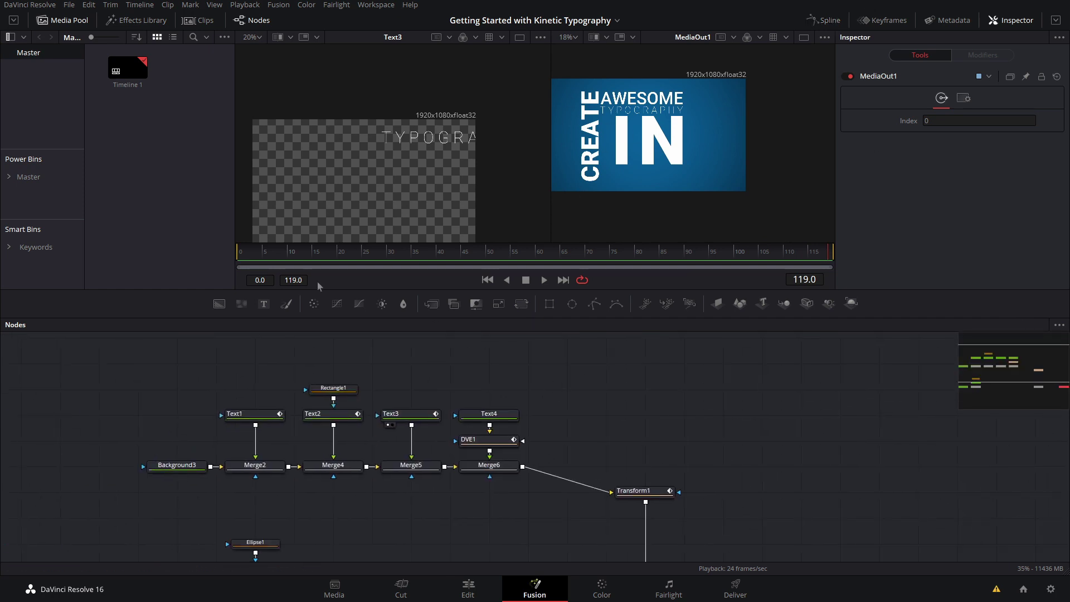
left_click_drag(264, 304, 523, 466)
left_click(981, 210)
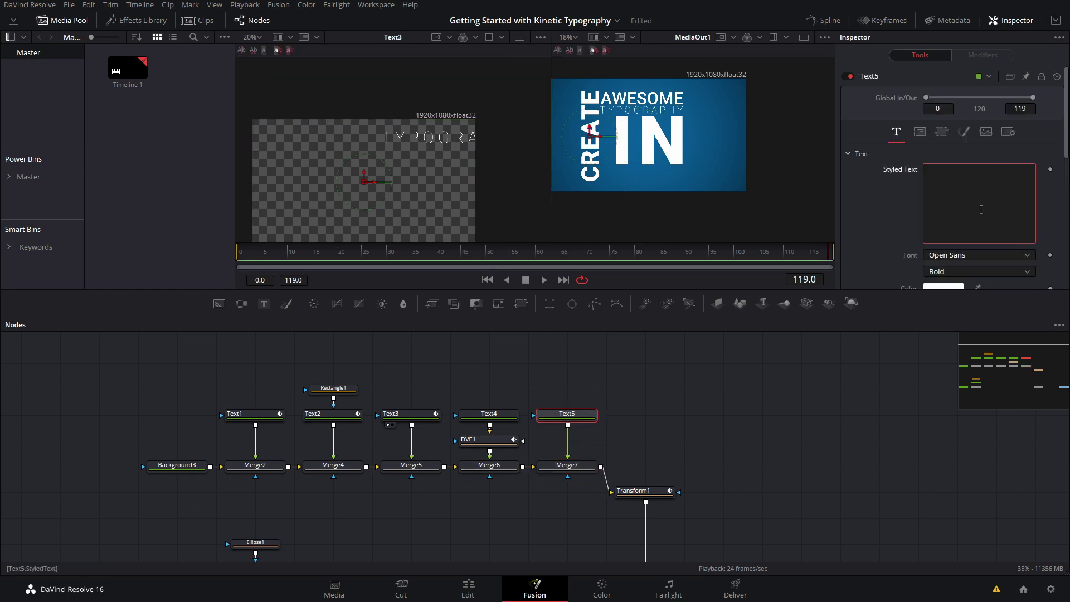
type("FUSION")
Step: Set the FUSION text's font to Roboto Thin
left_click(970, 255)
scroll(973, 463, "down", 3)
left_click(971, 456)
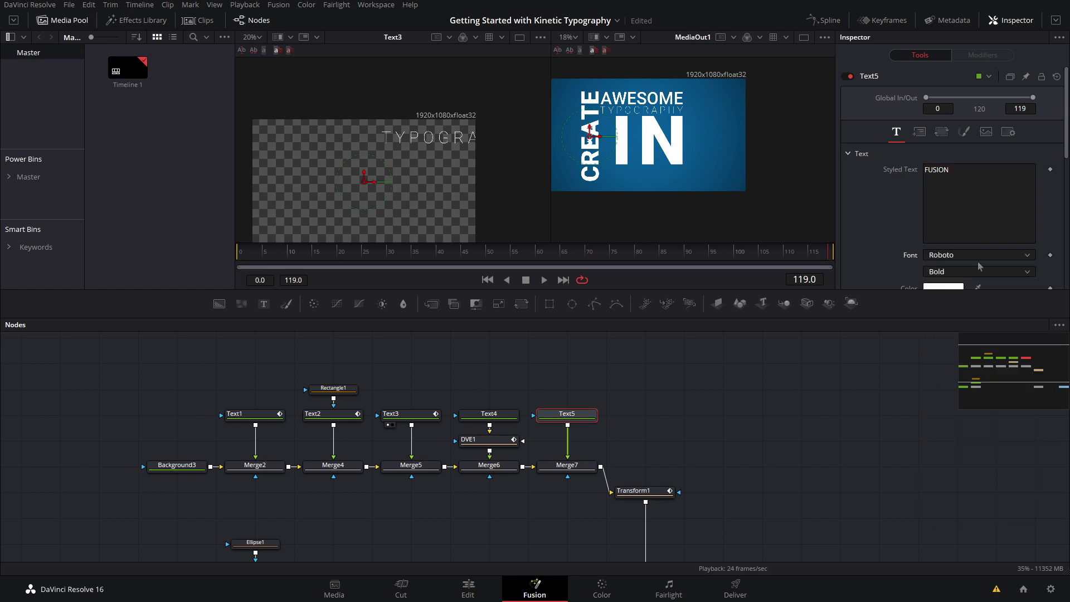
left_click(955, 274)
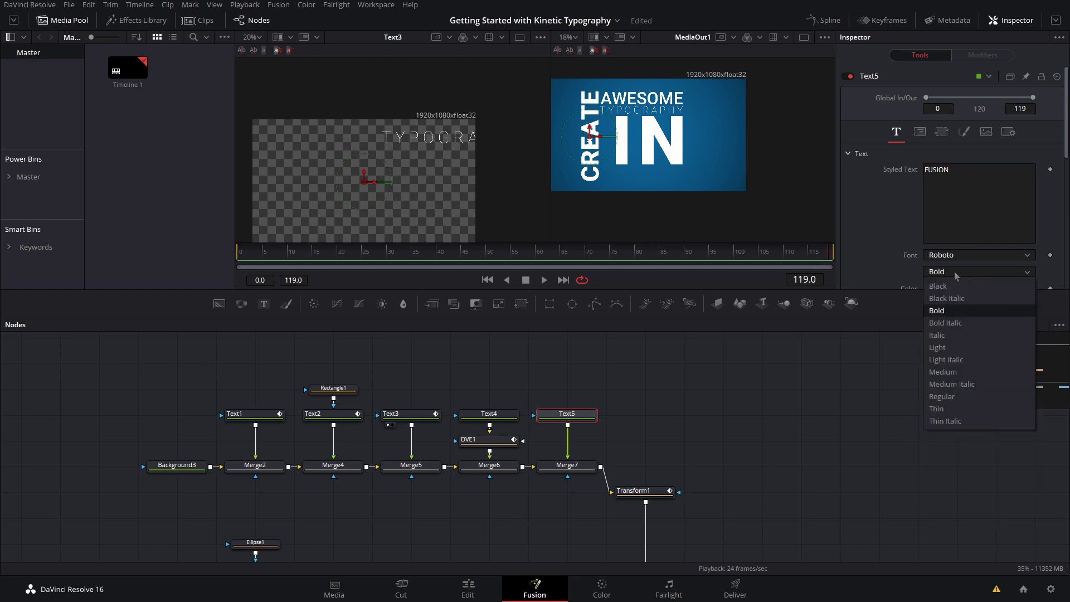
left_click(946, 414)
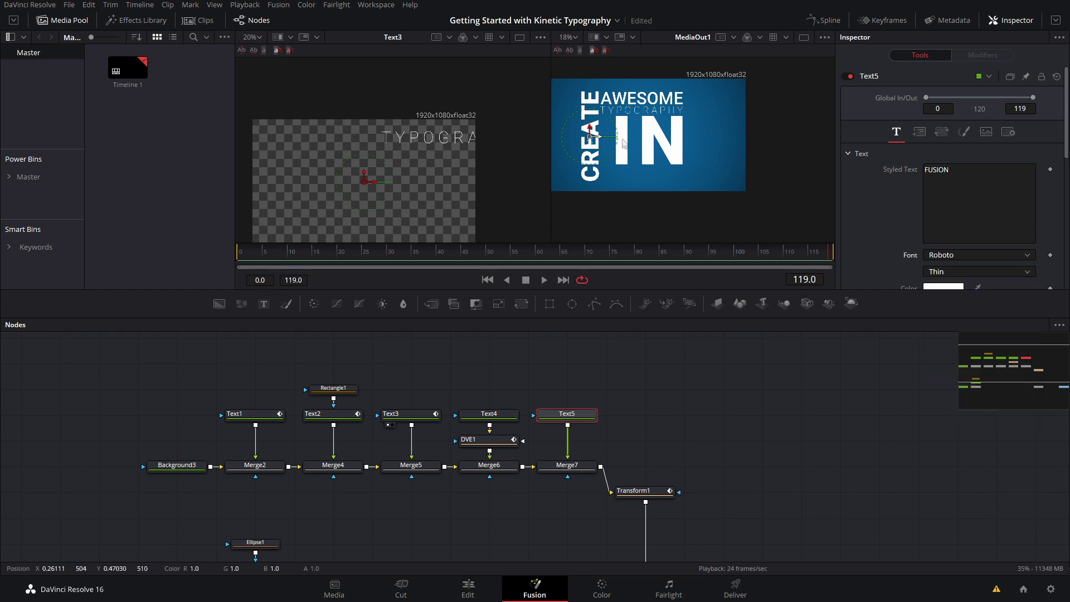
Step: Set Merge7's angle to -90 so the FUSION text reads horizontally
left_click(571, 472)
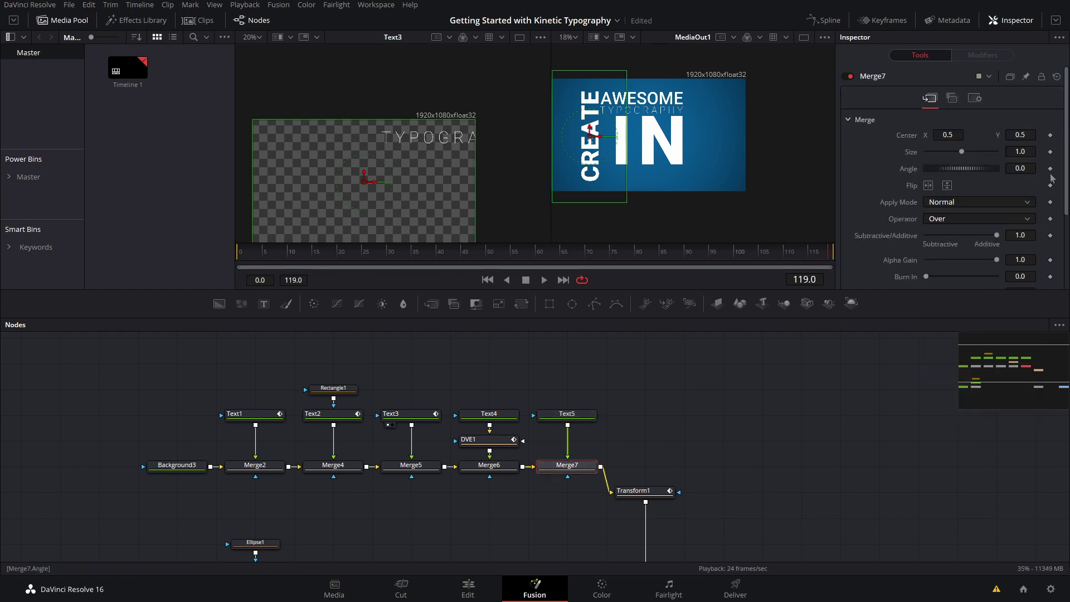
left_click(1016, 172)
type("-90")
key("Tab")
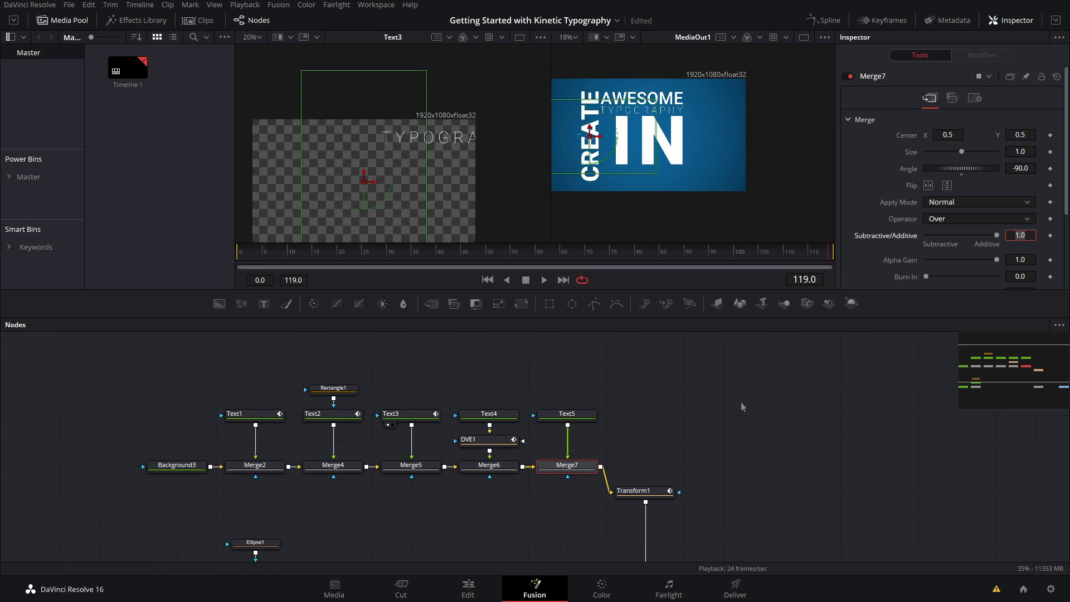
Step: Anchor the FUSION text at its top and left edges, with both V Anchor and H Anchor at -1.0
left_click(567, 415)
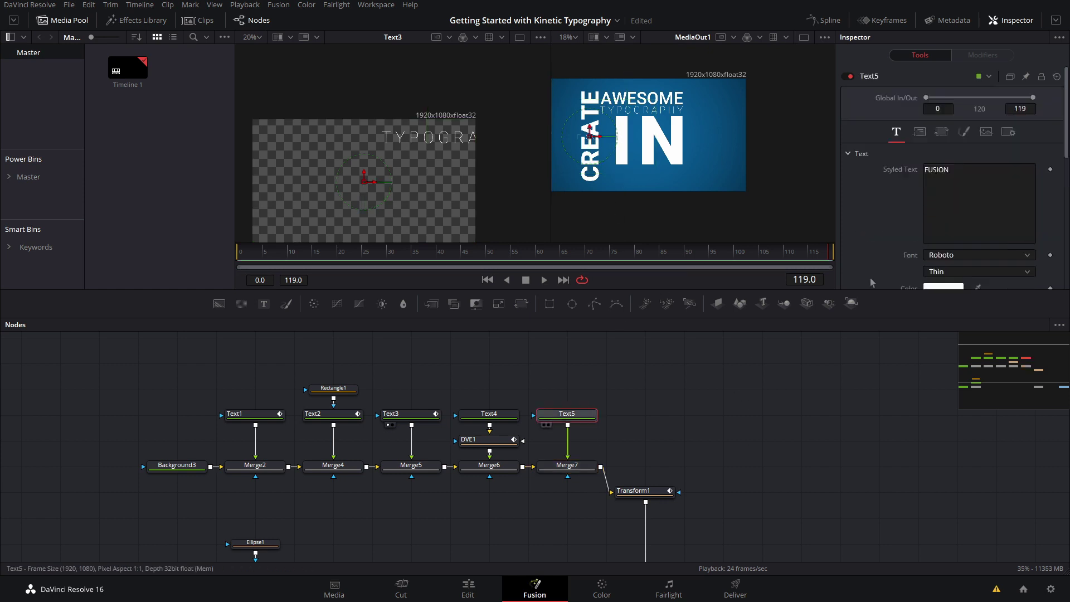
scroll(929, 163, "down", 5)
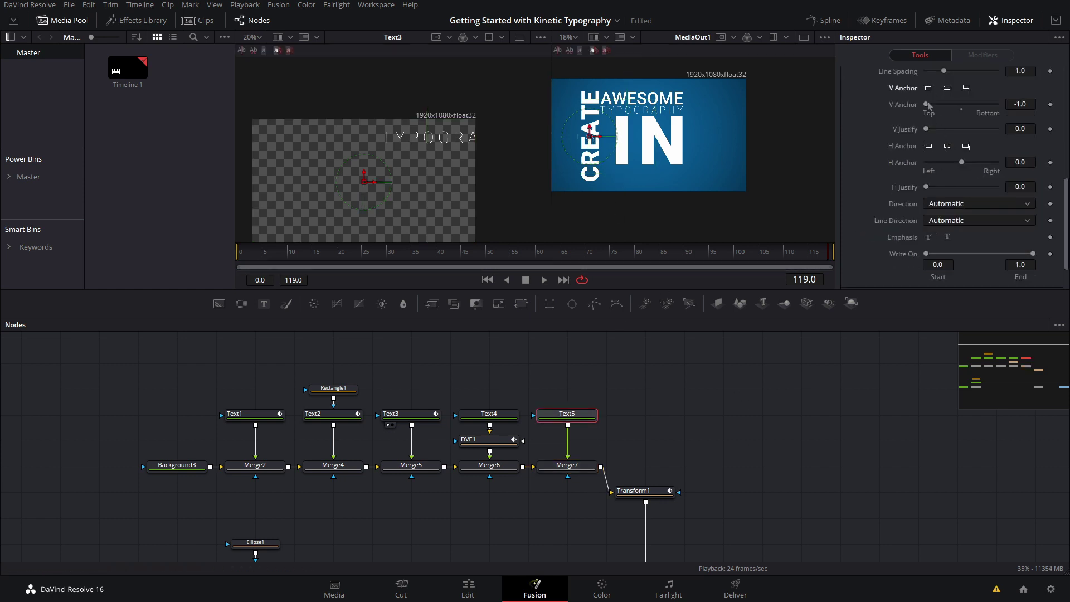
left_click(929, 87)
left_click(929, 146)
Step: Move FUSION directly below IN and fit it to the layout width with size 0.2236 and tracking 1.09
scroll(601, 150, "up", 2)
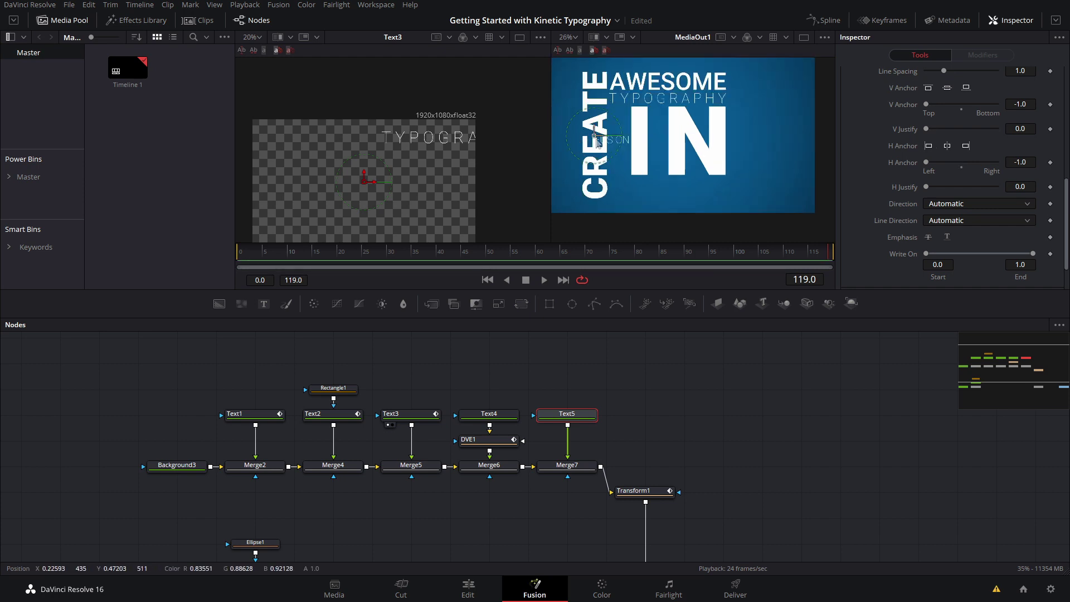
left_click_drag(598, 142, 614, 183)
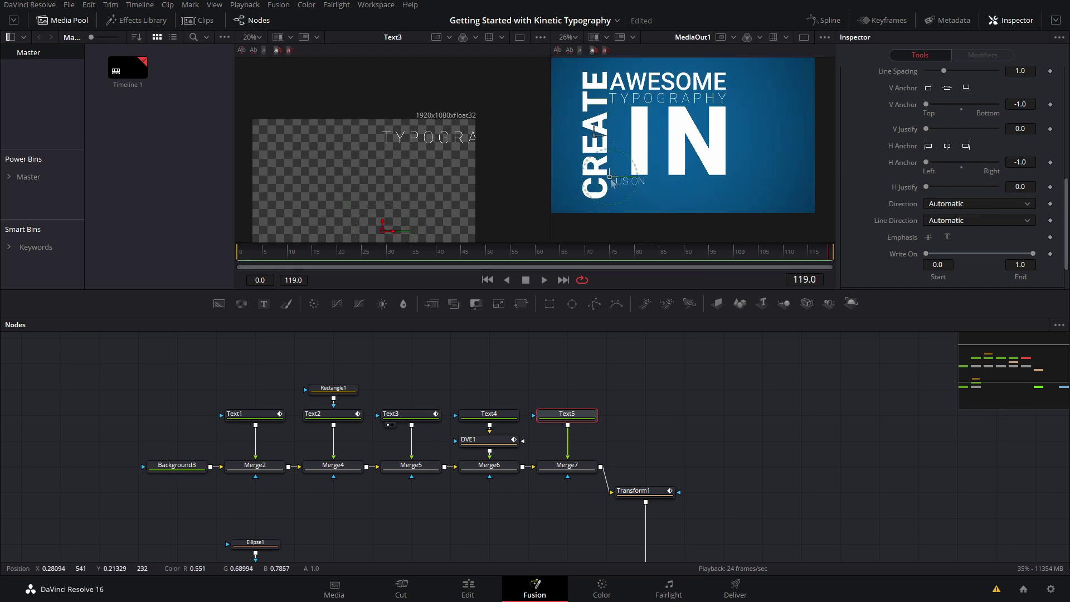
scroll(941, 120, "up", 3)
left_click_drag(938, 106, 959, 110)
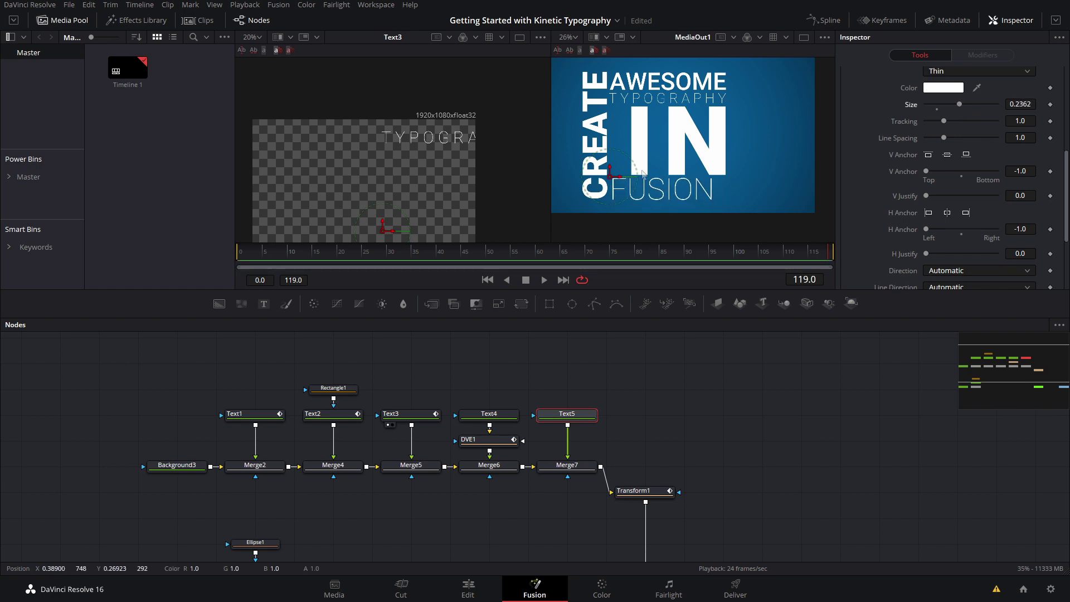
left_click_drag(609, 166, 609, 164)
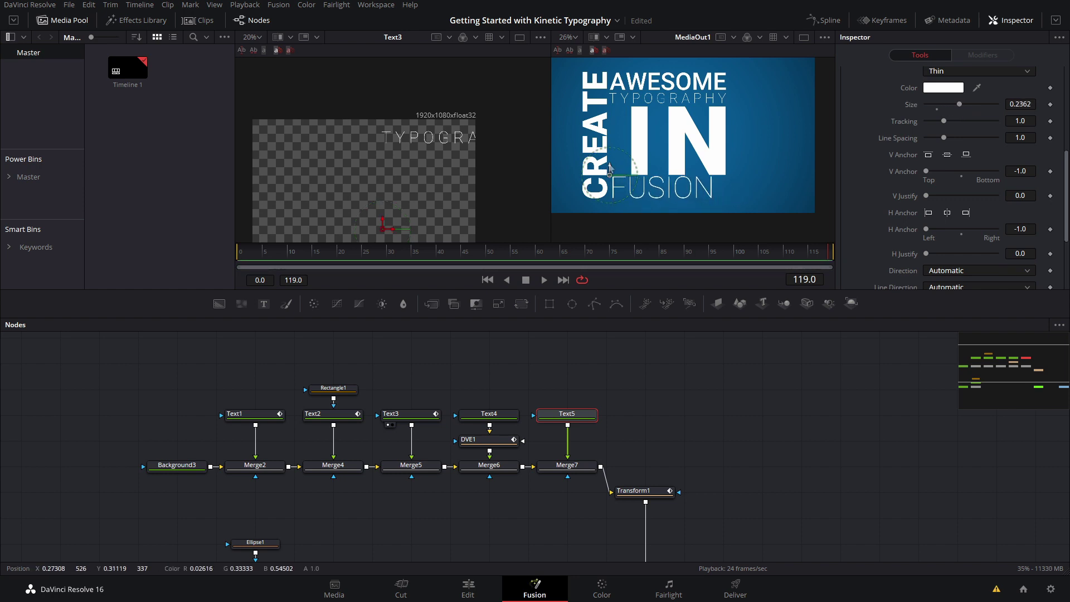
left_click_drag(959, 105, 957, 105)
left_click_drag(1023, 122, 1035, 122)
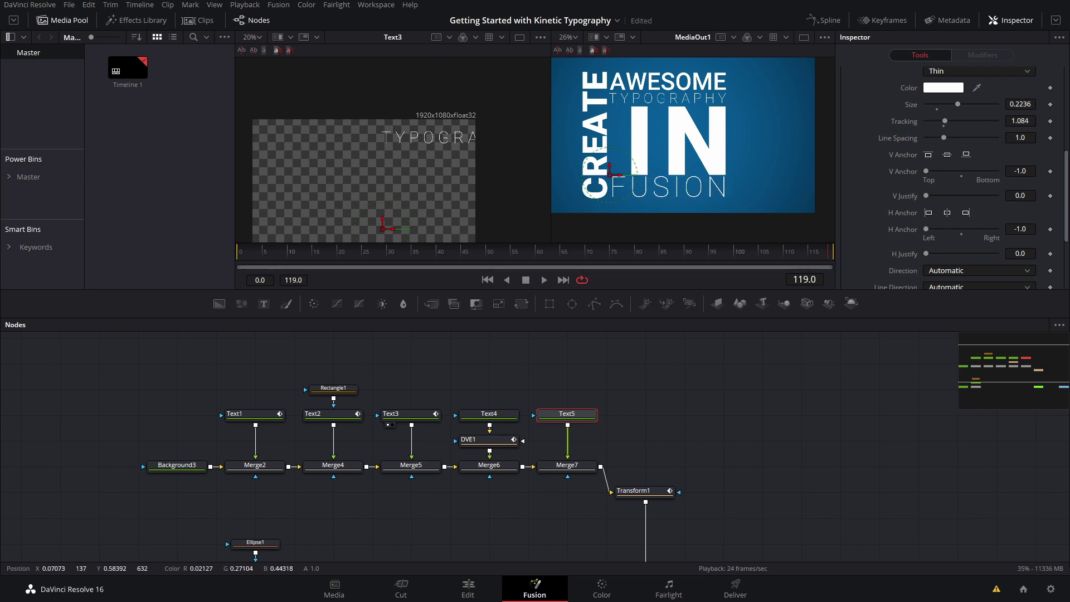
Step: Insert a DVE node between Text5 and Merge7
left_click(563, 415)
key("shift+space")
type("dve")
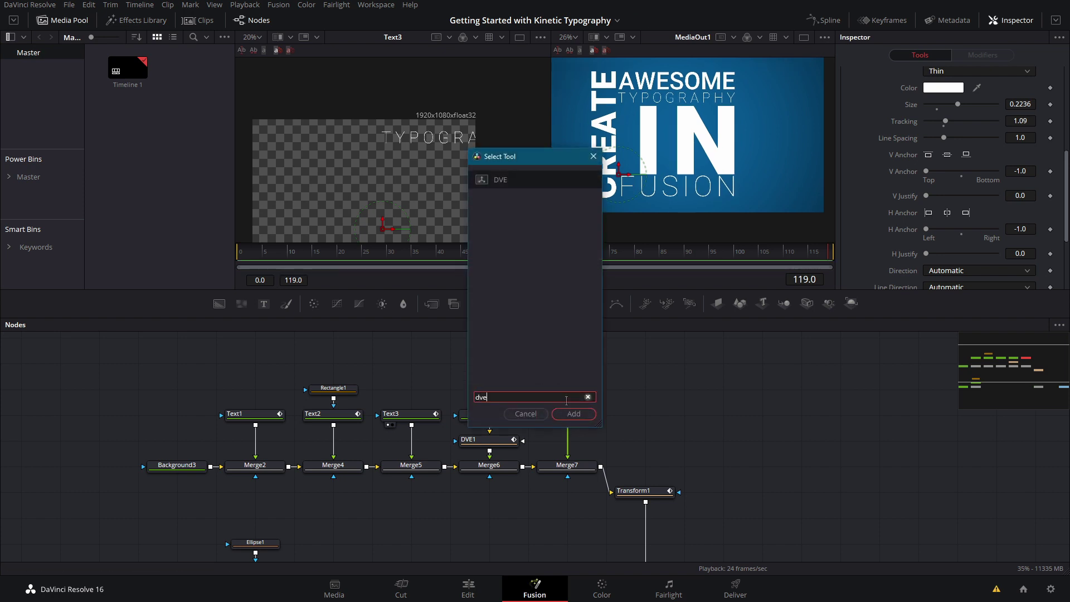
key("Return")
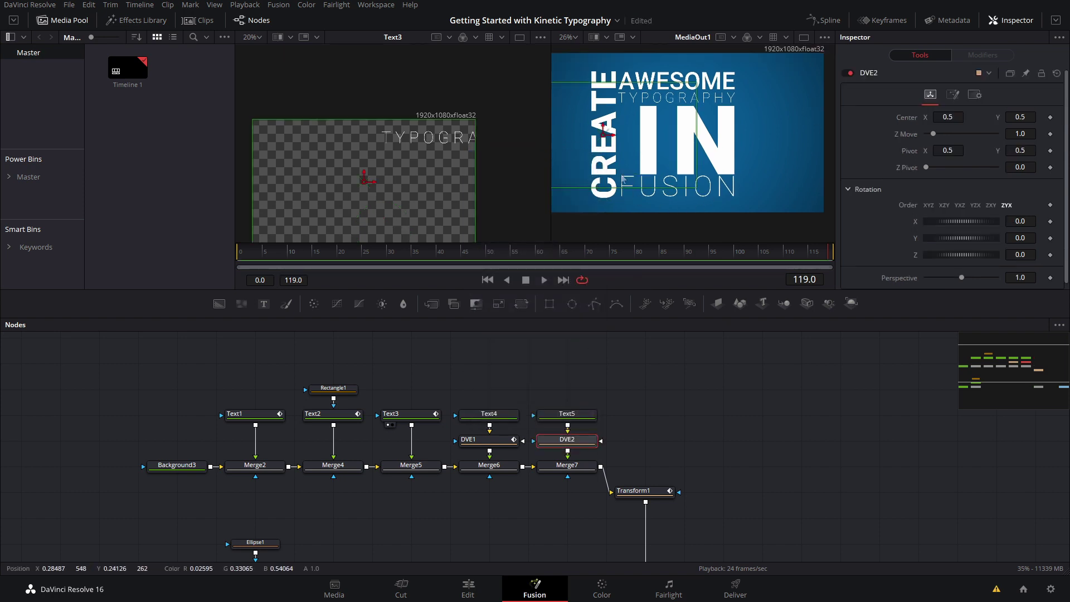
Step: Move DVE2's pivot to the upper-left corner of the F, about X 0.586 and Y 0.092, and go to frame 56
scroll(624, 180, "up", 5)
scroll(607, 177, "down", 6)
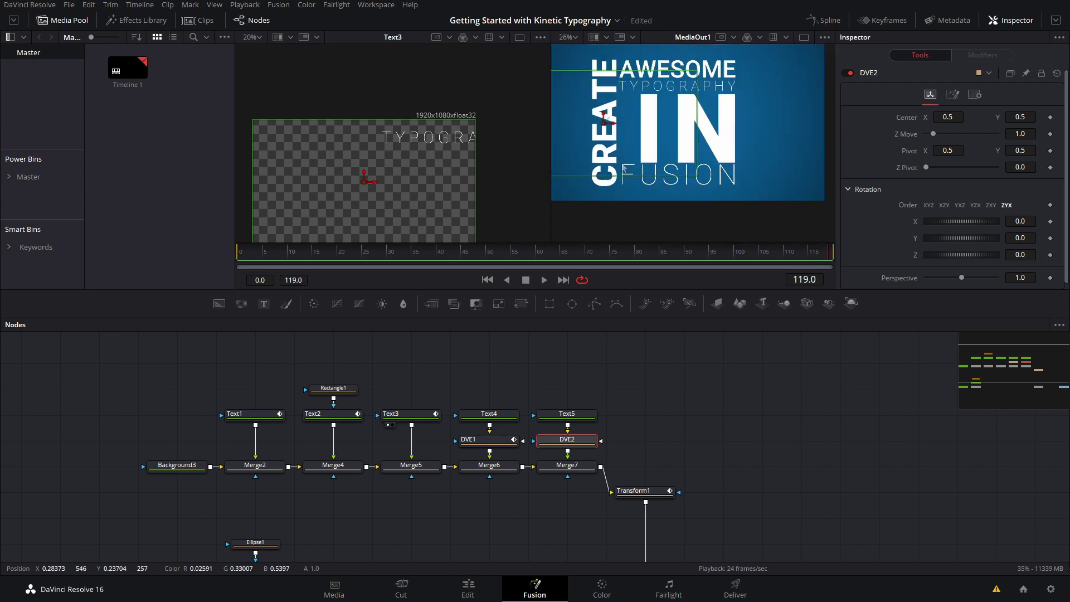
left_click(518, 261)
scroll(616, 151, "up", 3)
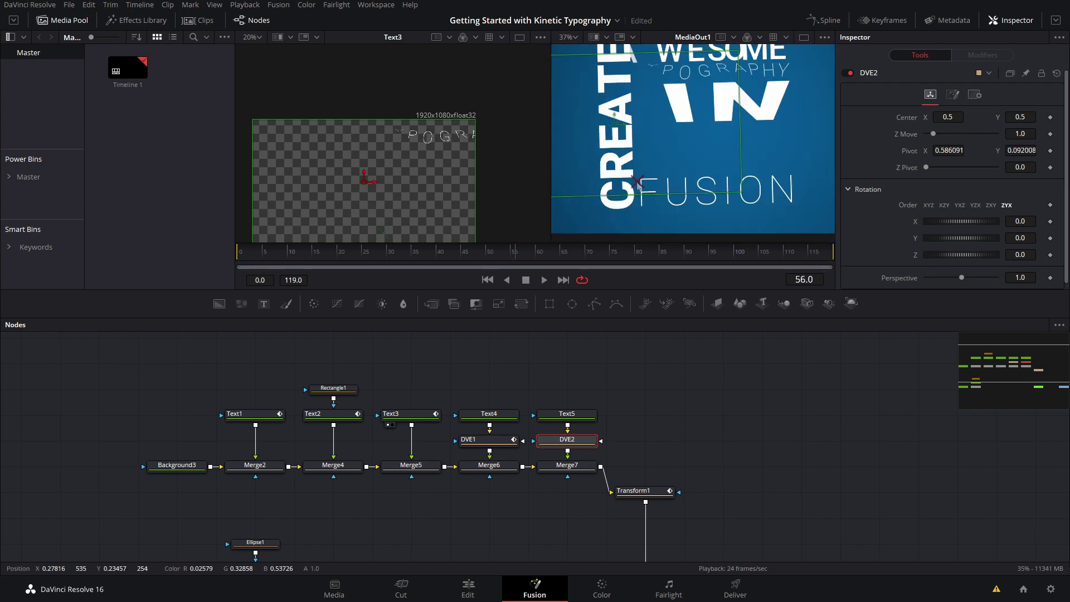
Step: Set DVE2's Y rotation to 90 degrees and keyframe it at frame 56
left_click(1012, 238)
type("9")
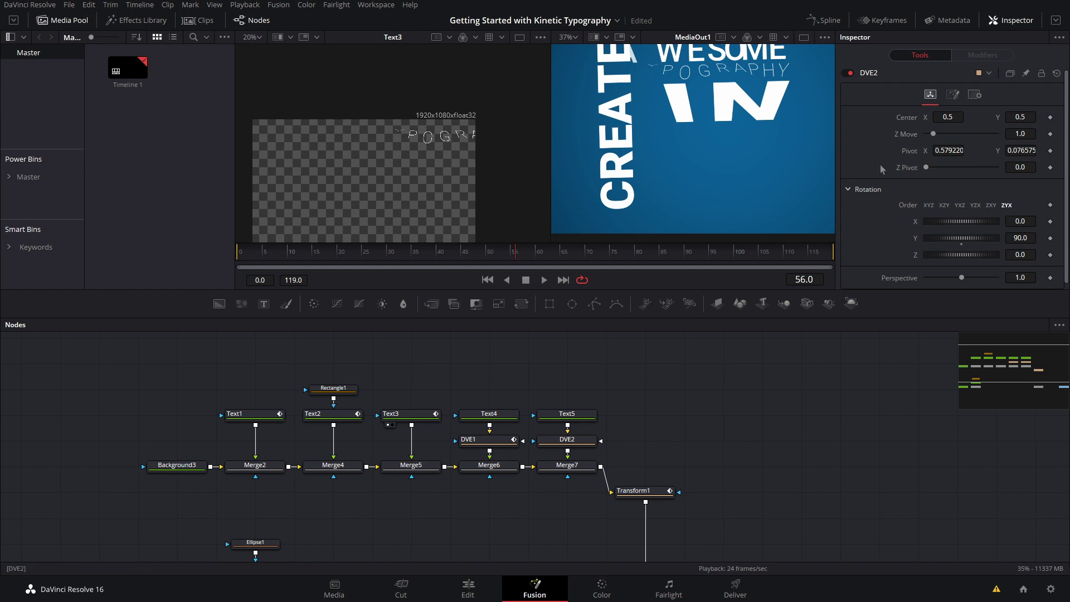
left_click(1051, 239)
Step: Keyframe DVE2's Y rotation as shrinking alternating swings, starting at about -59 degrees on frame 65 and settling at 0, and preview the motion
left_click(562, 251)
left_click_drag(964, 238, 950, 239)
scroll(685, 162, "down", 1)
left_click(600, 251)
left_click(671, 252)
left_click(771, 248)
left_click(519, 254)
key("space")
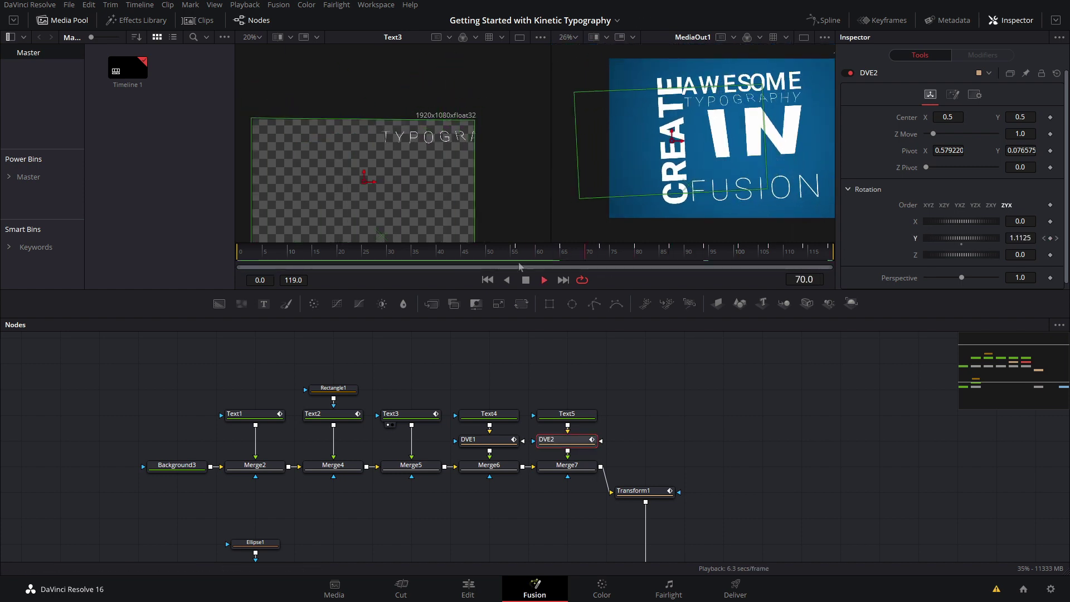
key("space")
Step: Show DVE2's Y Rotation curve in the Spline editor and smooth all of its keyframes
left_click(825, 21)
left_click_drag(481, 458, 330, 455)
left_click_drag(417, 437, 794, 447)
scroll(853, 425, "down", 2)
left_click_drag(852, 425, 952, 405)
left_click_drag(962, 364, 736, 501)
key("s")
scroll(866, 435, "up", 3)
left_click_drag(842, 450, 820, 464)
left_click(832, 476)
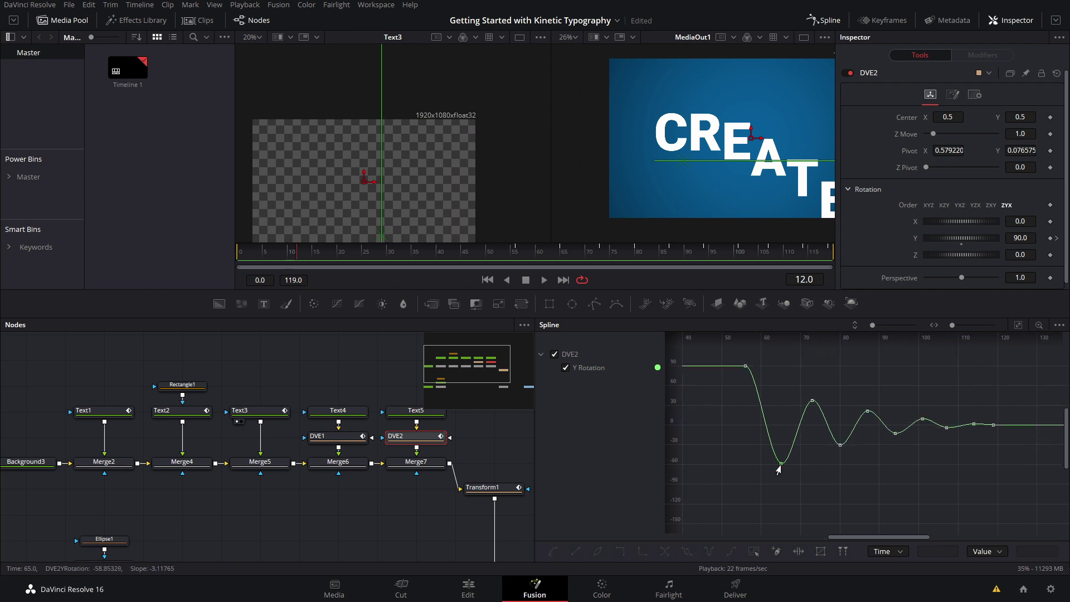
Step: Reduce the first swings of DVE2's Y Rotation curve to -34 at frame 65 and 20 at frame 73, and soften the one at frame 80
left_click(780, 464)
left_click_drag(777, 460, 777, 448)
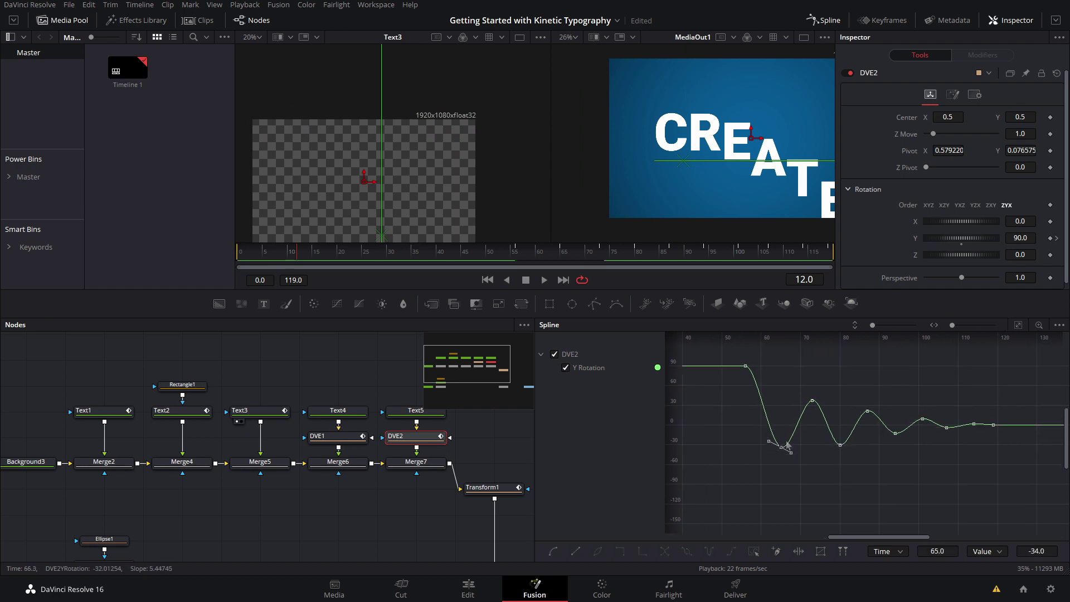
left_click_drag(812, 403, 810, 410)
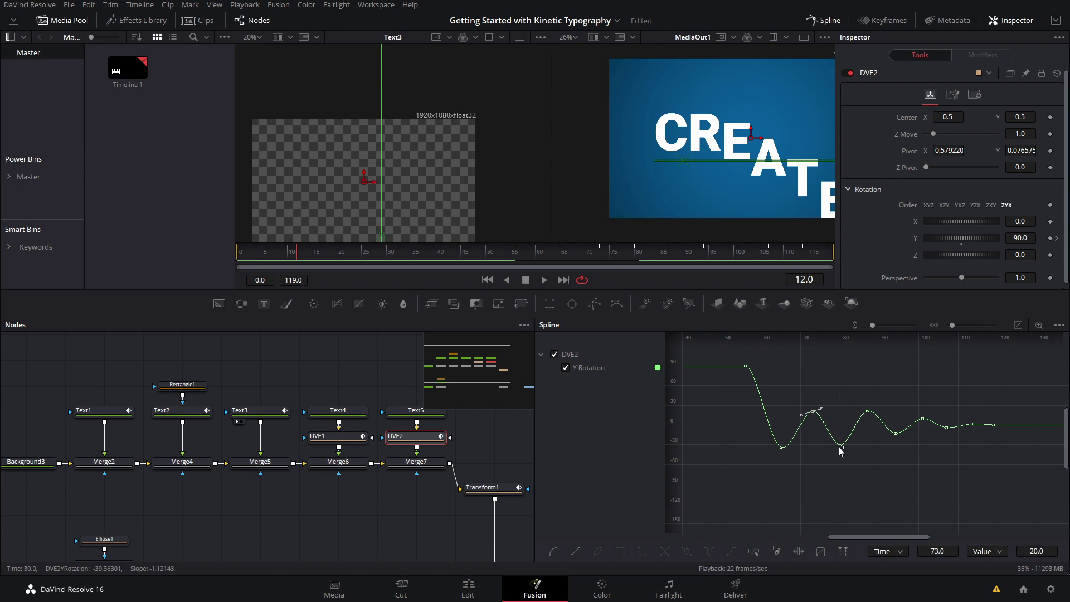
left_click_drag(840, 447, 836, 443)
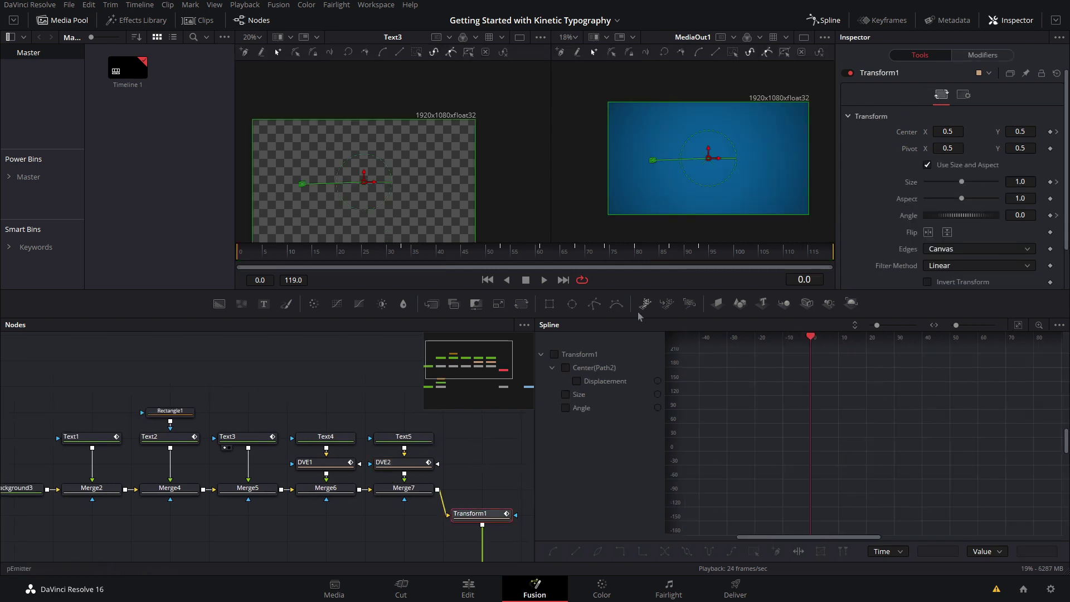
Step: Adjust the playback render options and play the complete composition with MediaOut1 selected, pausing at frame 109
right_click(676, 279)
left_click(705, 299)
left_click_drag(363, 414, 176, 278)
left_click(454, 484)
key("space")
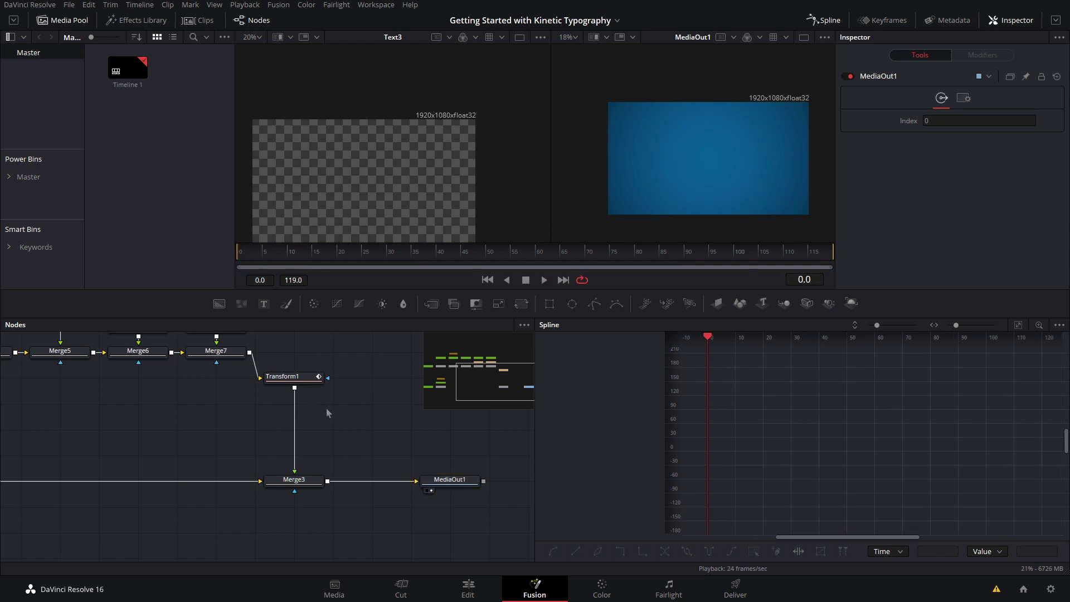
key("space")
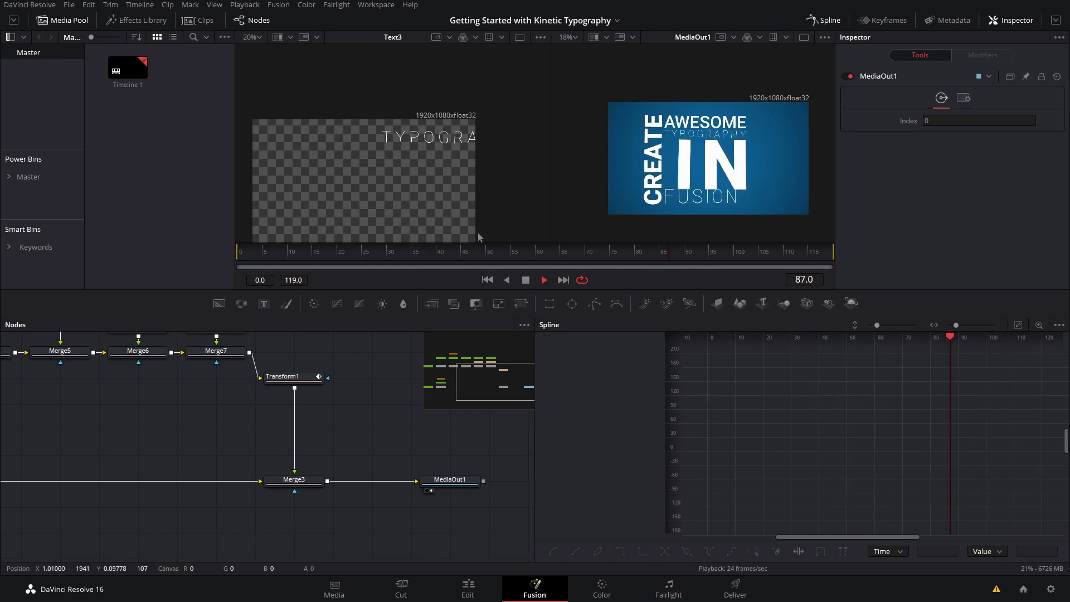
key("space")
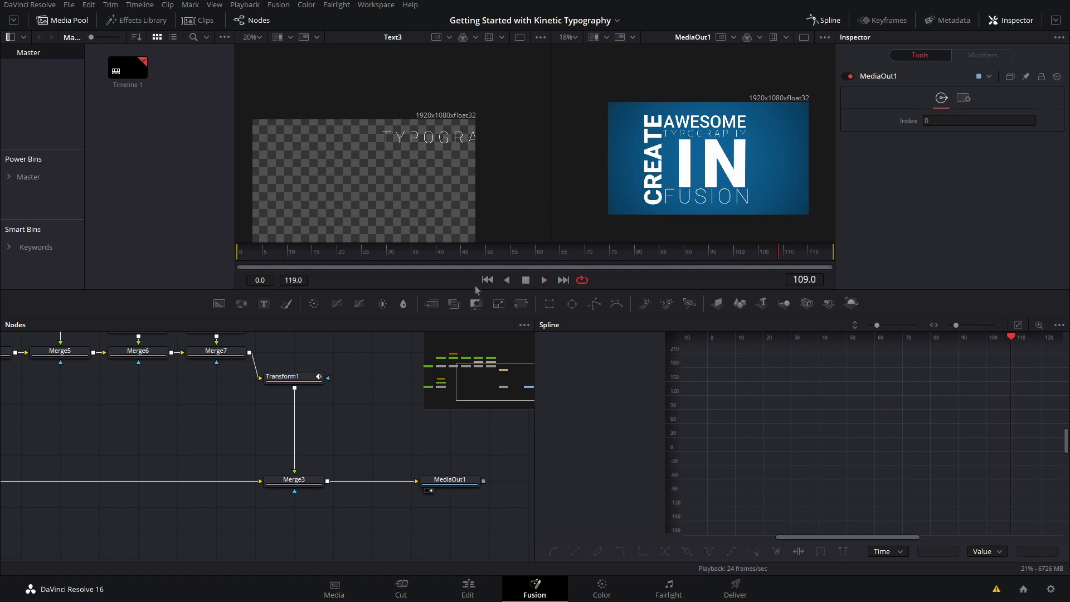
Step: Insert a Drop Shadow node between Transform1 and Merge3
left_click(306, 379)
key("shift+space")
type("drop")
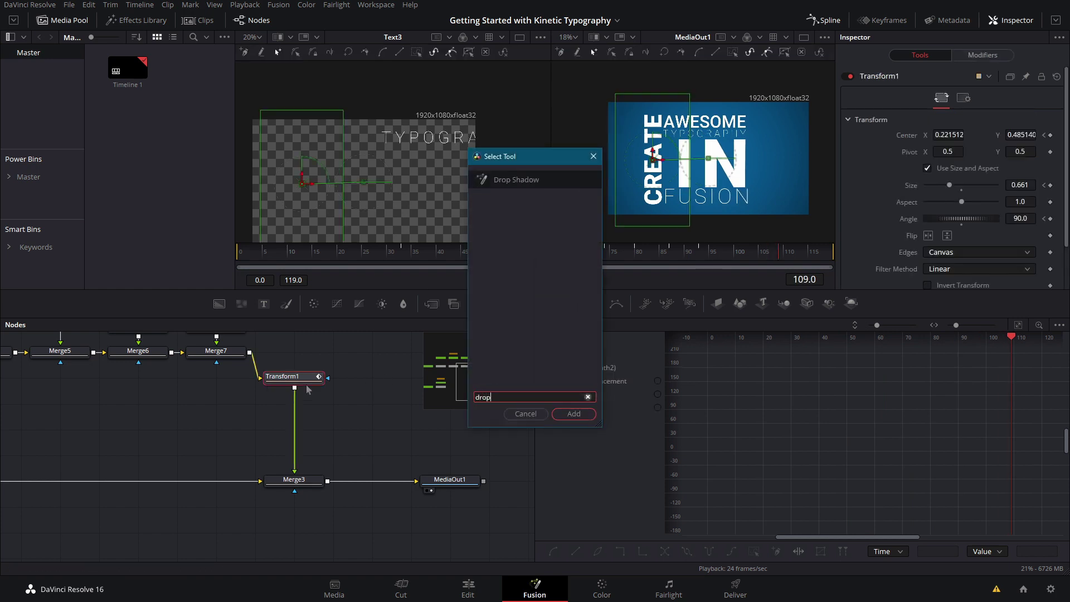
key("Return")
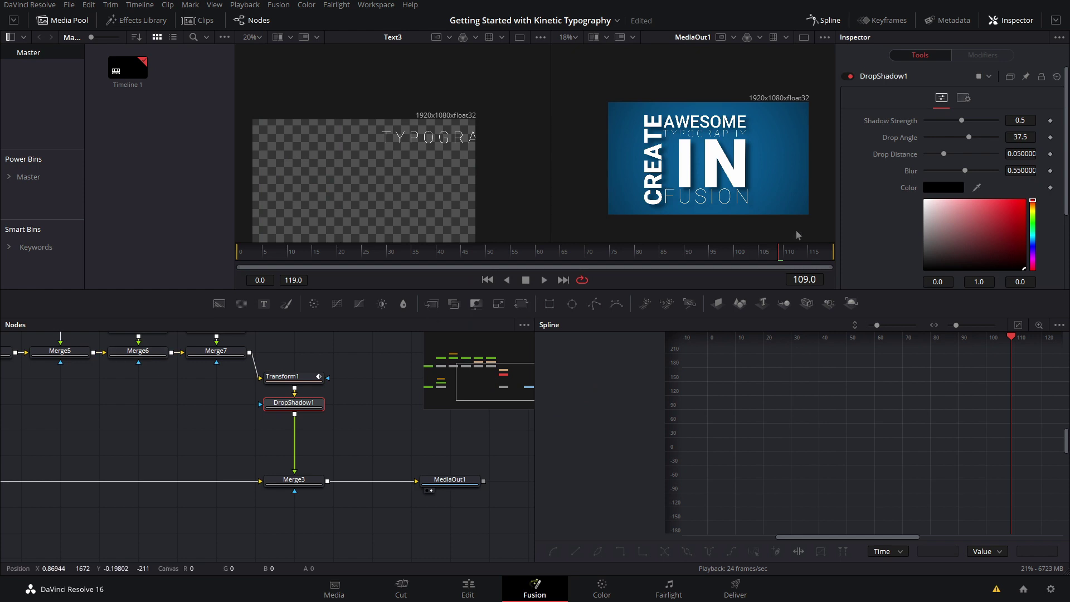
Step: Soften the drop shadow with a strength of 0.299, a drop distance of 0.0189 and a blur of about 0.39
scroll(698, 119, "up", 2)
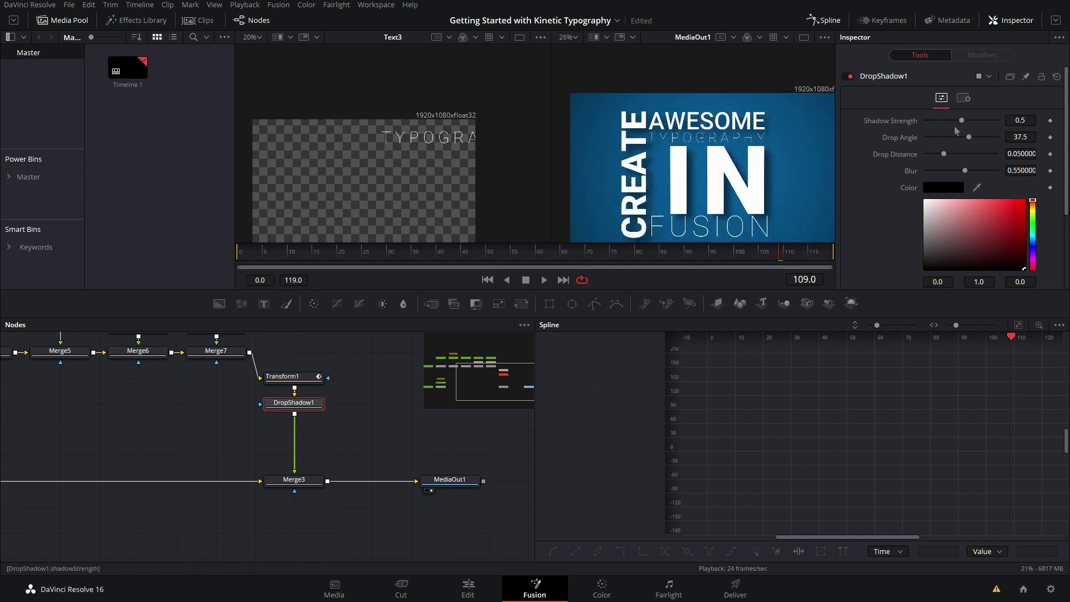
left_click_drag(960, 120, 941, 120)
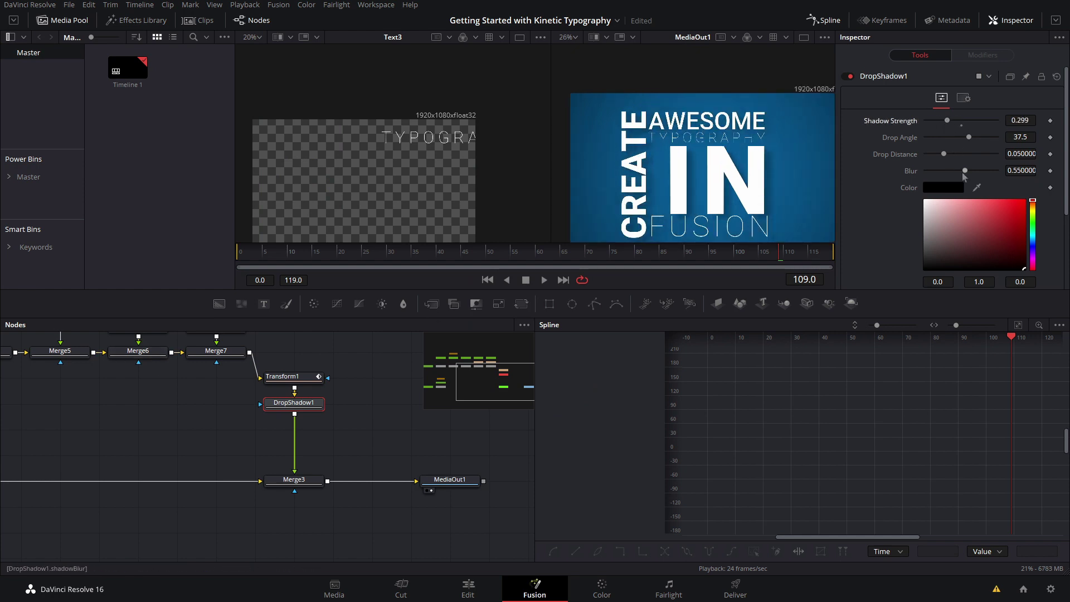
left_click_drag(964, 171, 937, 154)
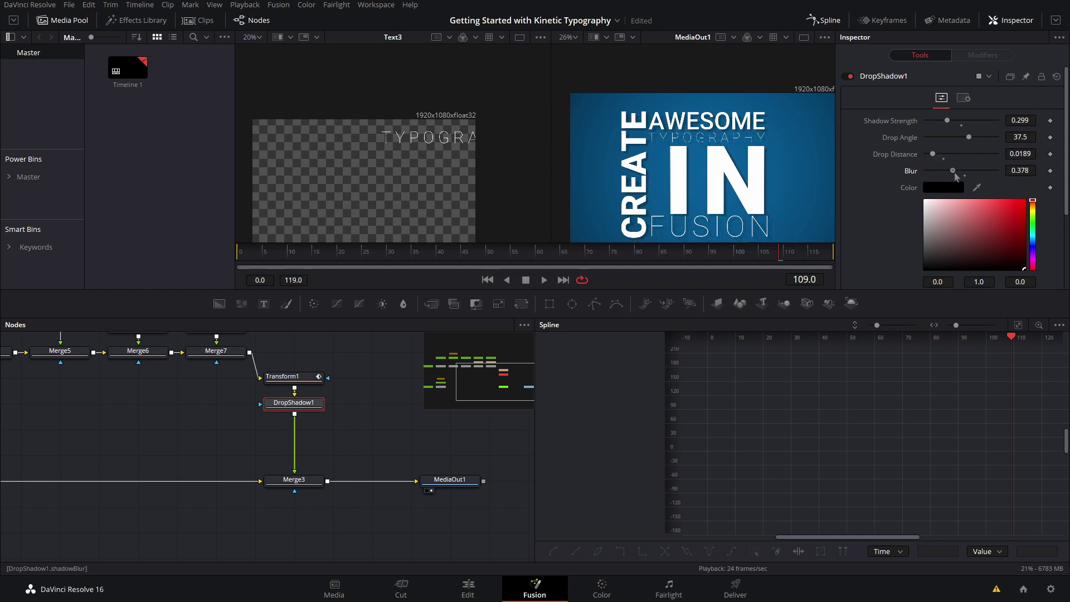
Step: Preview the shadowed composition, switch to the Edit page and play Timeline 1 with both Fusion compositions
scroll(709, 187, "down", 2)
scroll(708, 187, "up", 2)
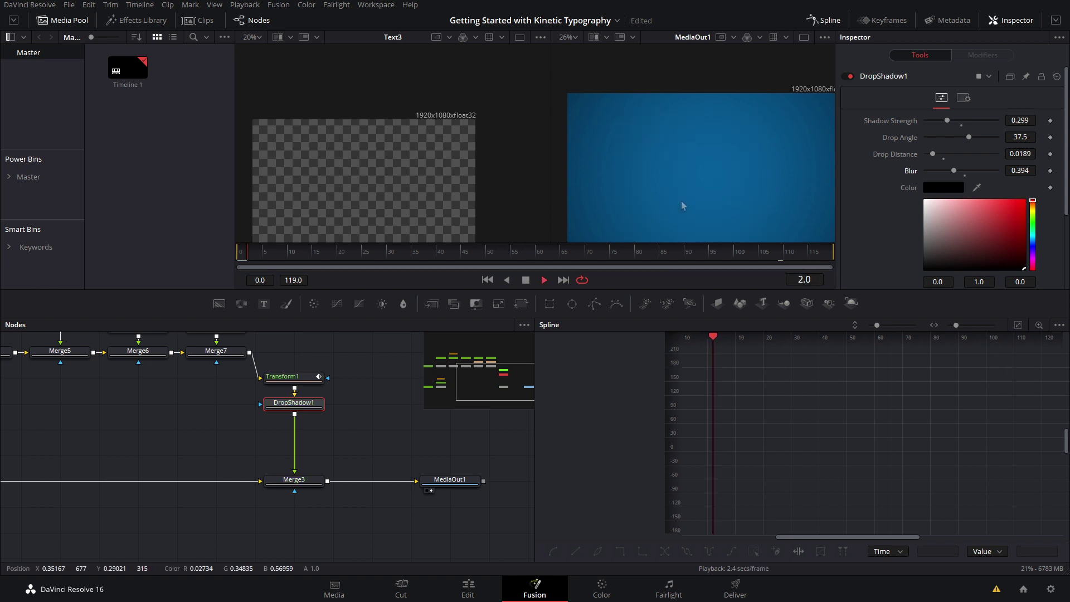
key("shift+4")
key("space")
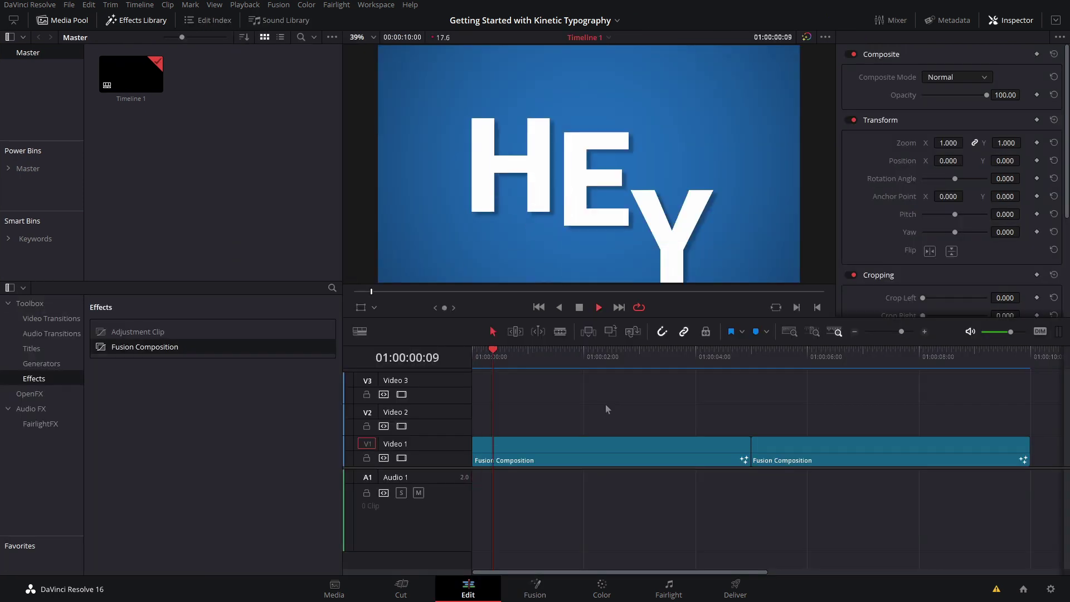